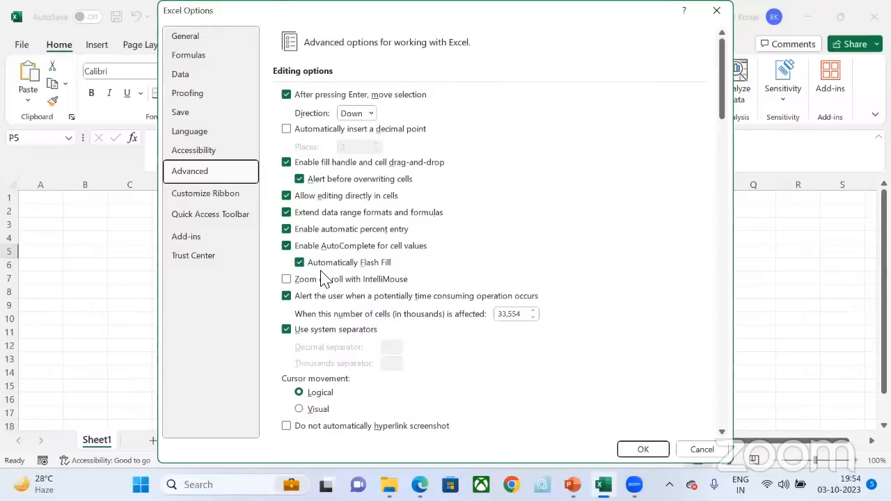
Step: Review the Advanced options from the editing settings down to the Lotus compatibility settings, and close the options without changing anything
scroll(324, 279, down, 3)
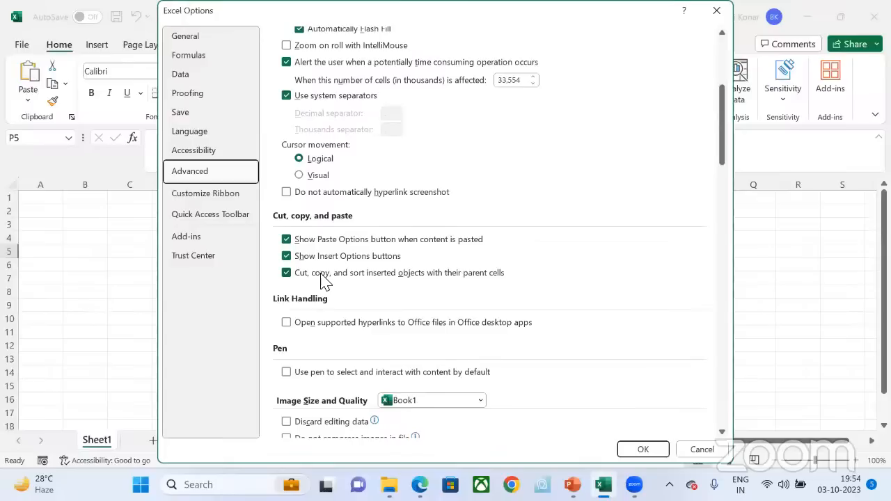
scroll(355, 331, down, 1)
scroll(365, 278, up, 3)
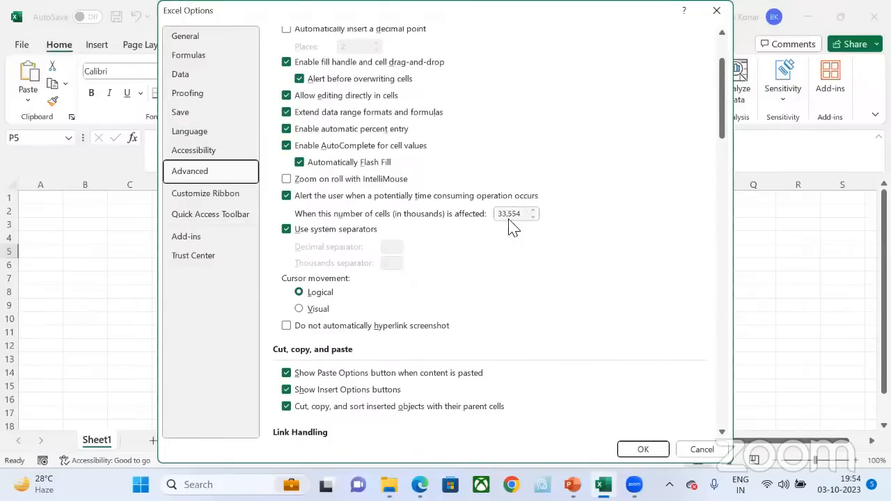
scroll(485, 243, down, 7)
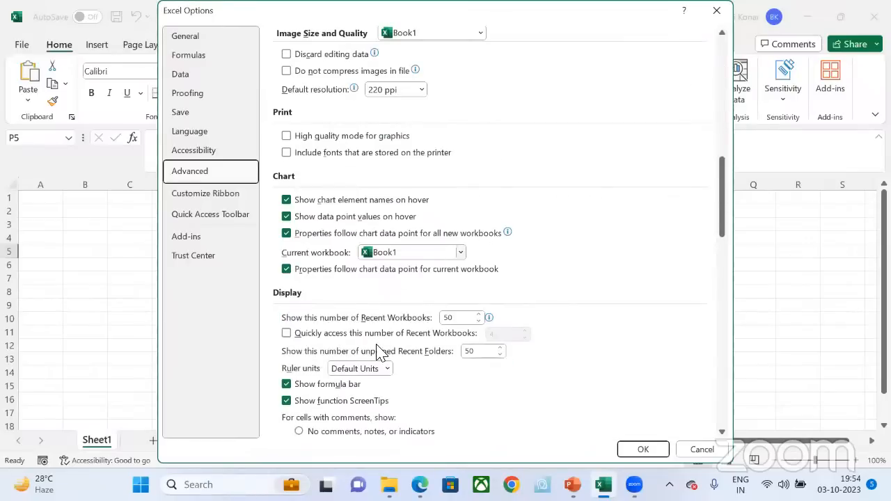
scroll(378, 351, down, 2)
scroll(378, 351, down, 6)
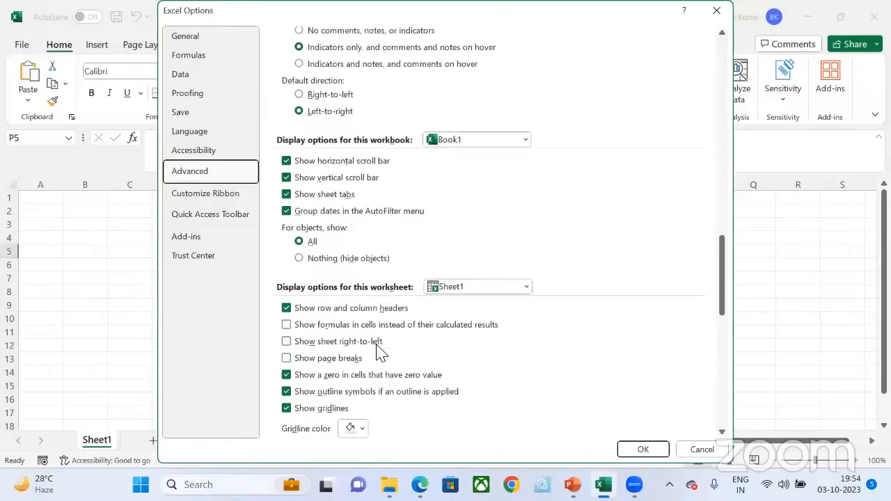
scroll(380, 351, down, 6)
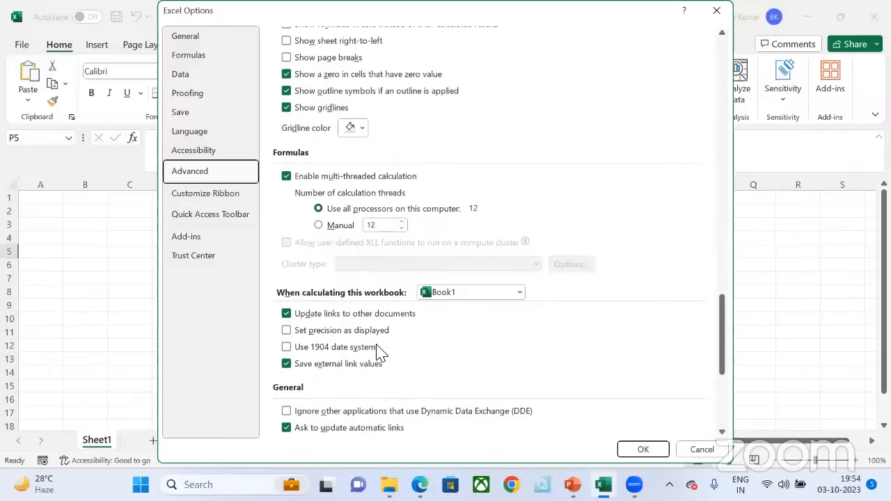
scroll(505, 407, down, 5)
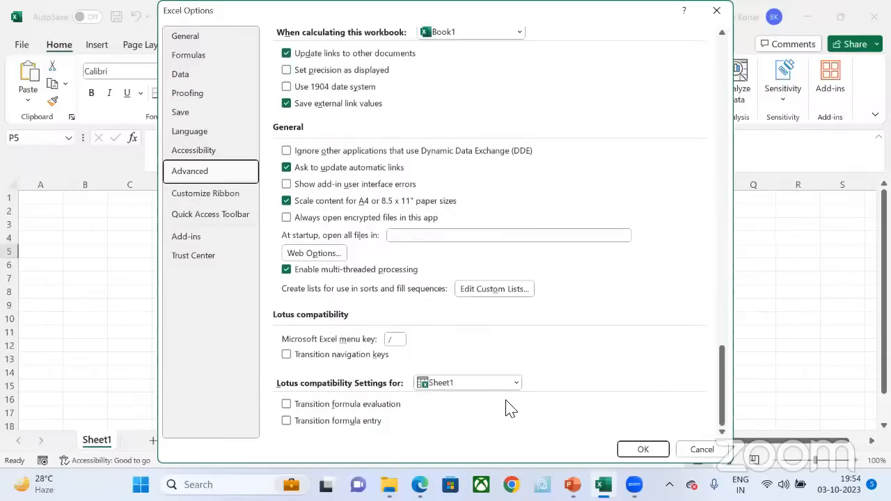
click(686, 453)
key(Escape)
Step: Look up where the program options are found in the File view and return to the worksheet
click(22, 44)
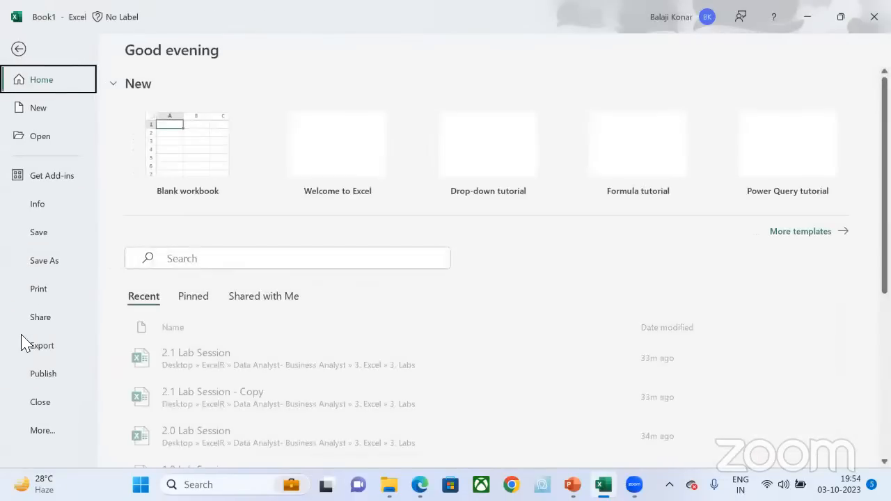
click(40, 430)
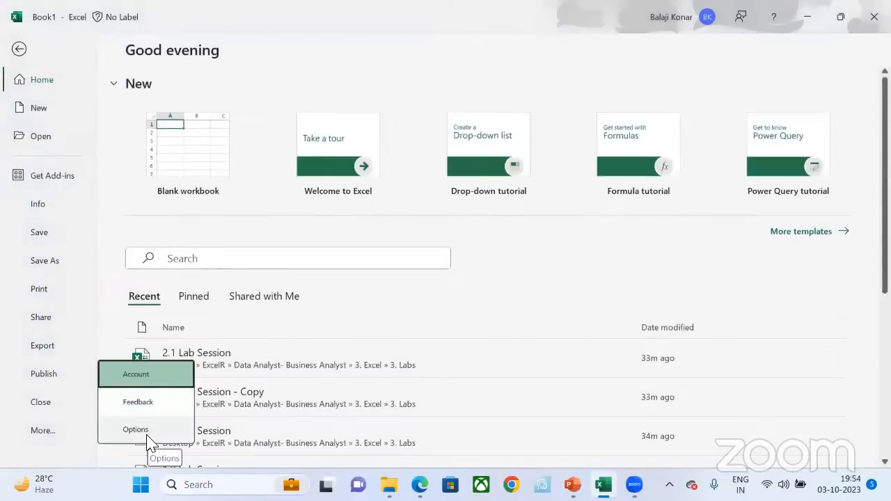
key(Escape)
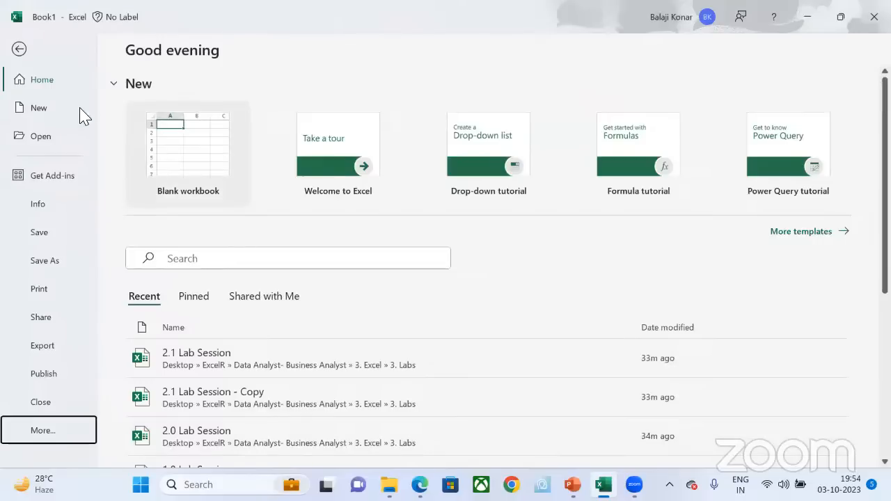
key(Escape)
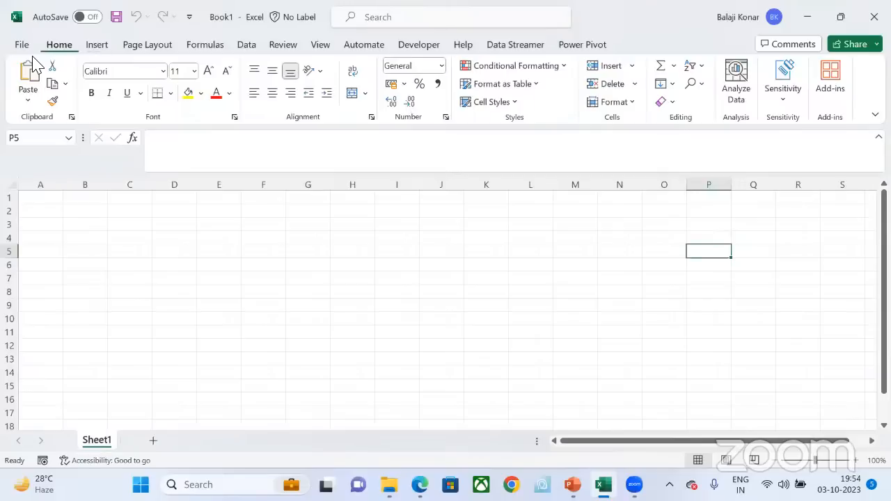
Step: Browse the command groups from Insert through Power Pivot and come back to the Formulas commands
scroll(33, 62, down, 1)
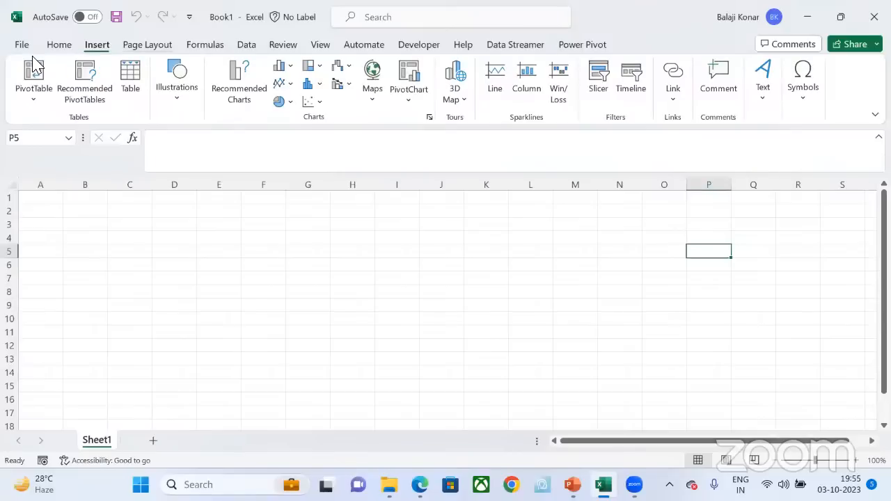
scroll(32, 63, down, 1)
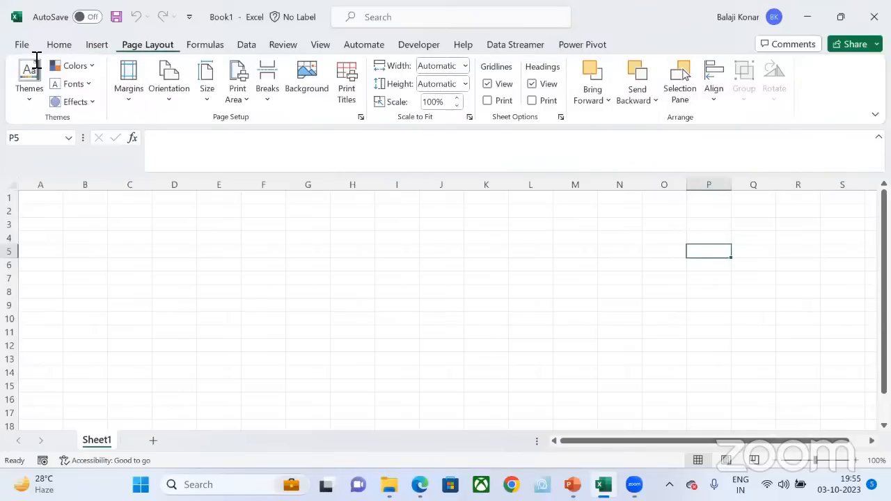
scroll(35, 61, down, 6)
scroll(462, 63, down, 3)
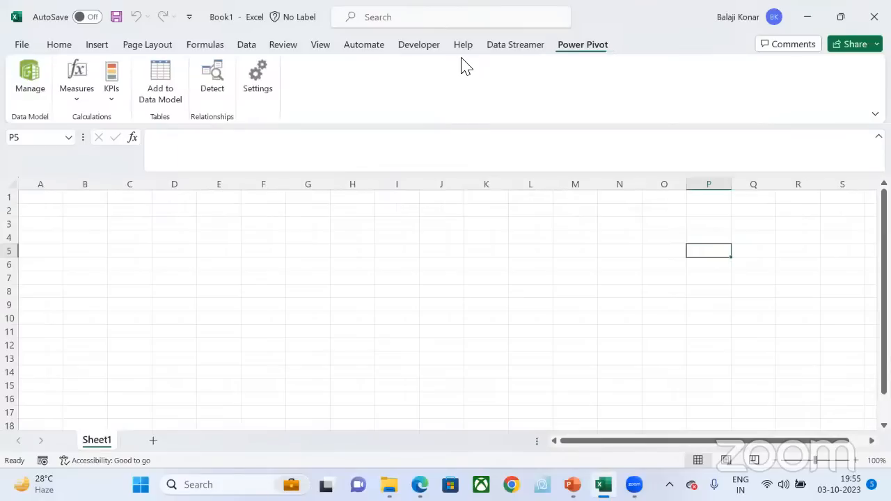
scroll(462, 62, up, 8)
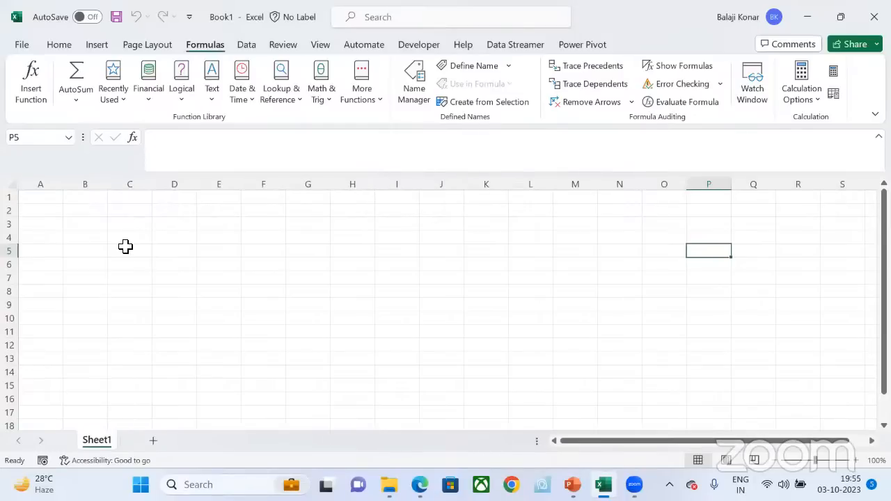
Step: Add a new worksheet after Sheet1 and switch between the two sheets, ending on the new one
click(53, 201)
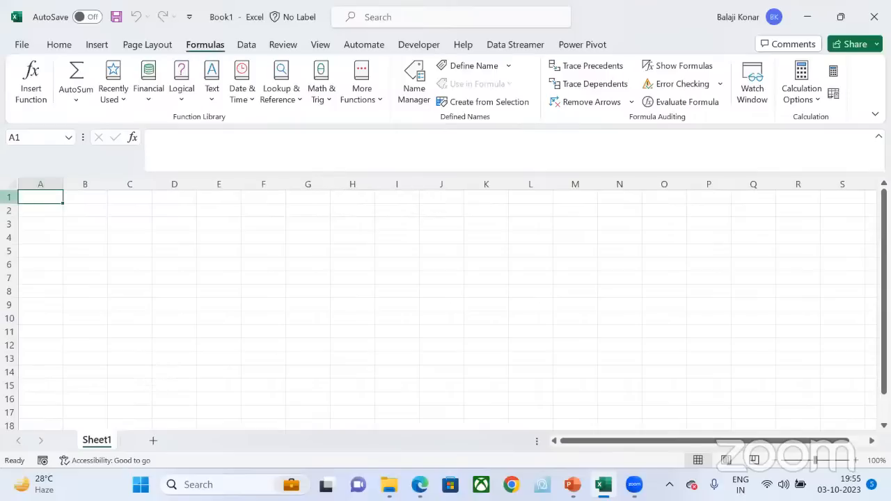
click(53, 215)
key(Up)
click(152, 444)
click(105, 443)
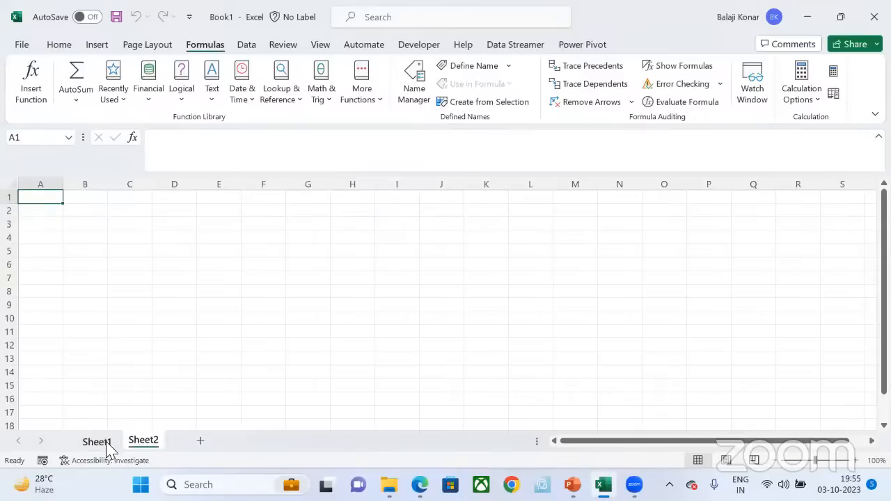
click(143, 442)
Step: Color Sheet2's tab dark gold and switch to Sheet1 and back to check the color
double_click(151, 443)
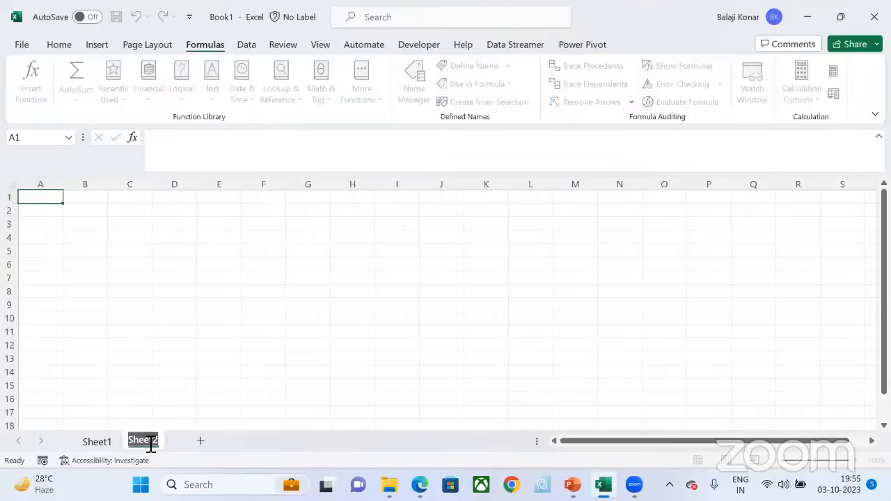
right_click(147, 443)
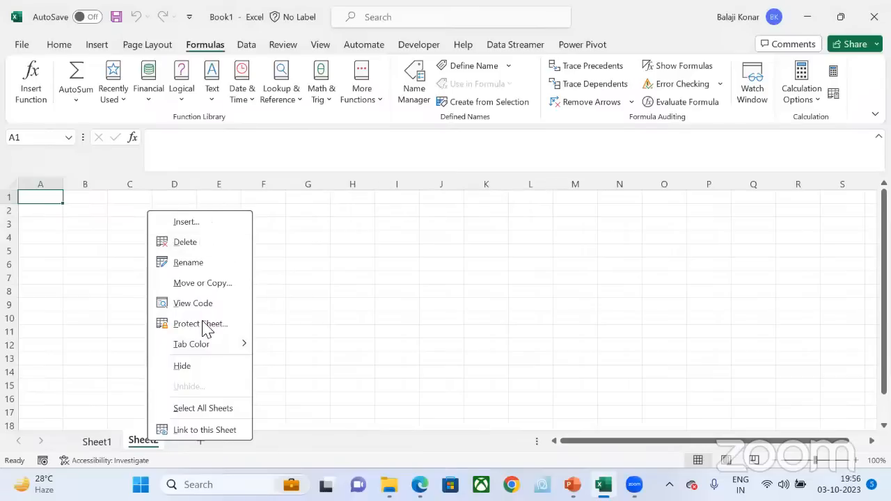
mouse_move(208, 348)
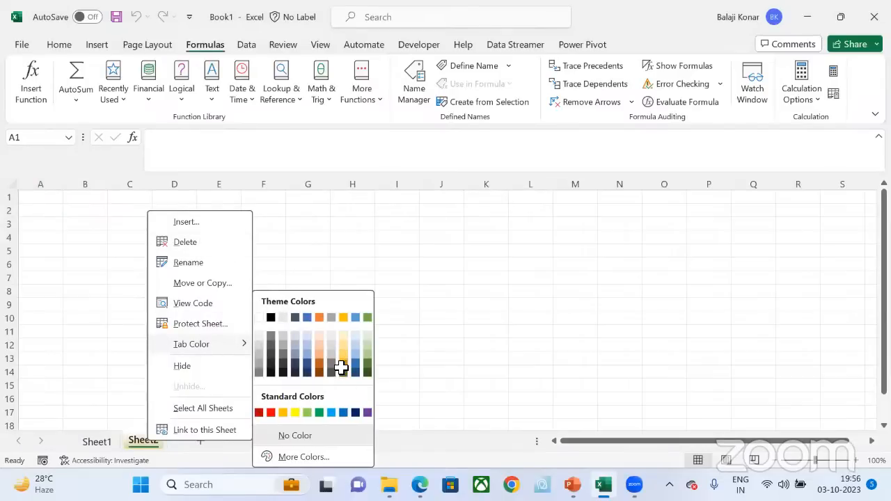
click(343, 370)
click(108, 444)
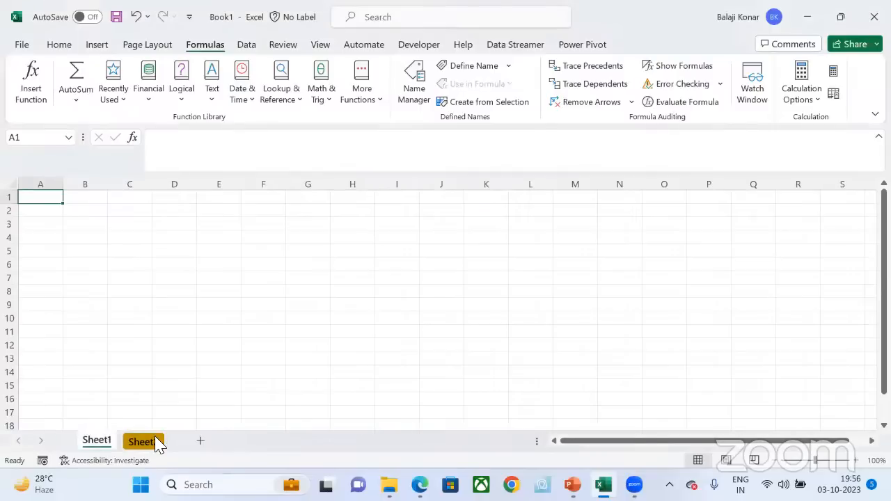
click(158, 442)
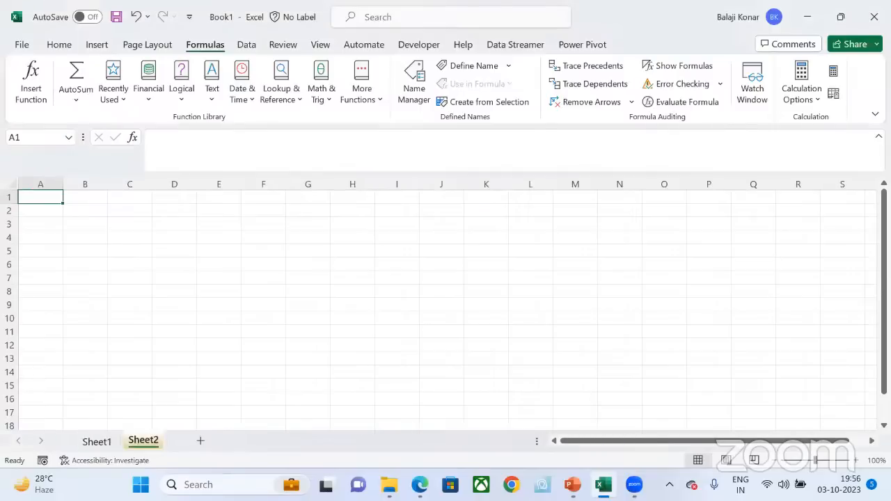
Step: Zoom the worksheet out to 70% and restore it to 100%
click(775, 461)
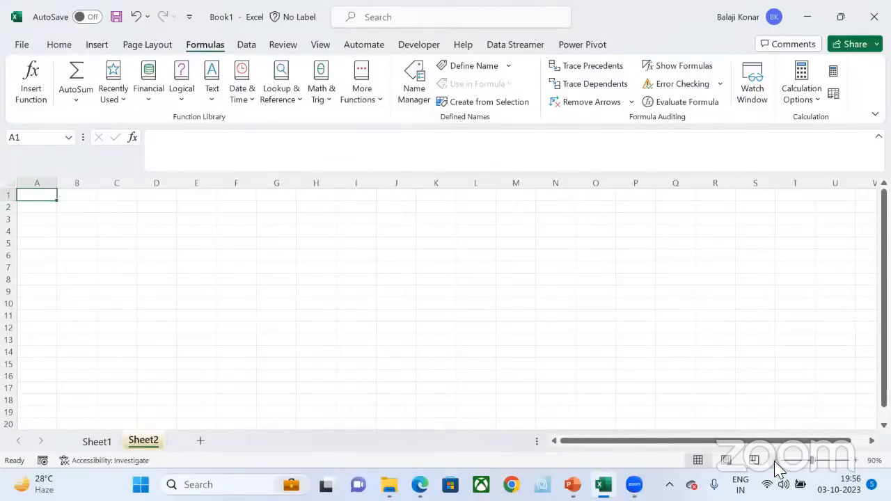
click(775, 461)
click(775, 462)
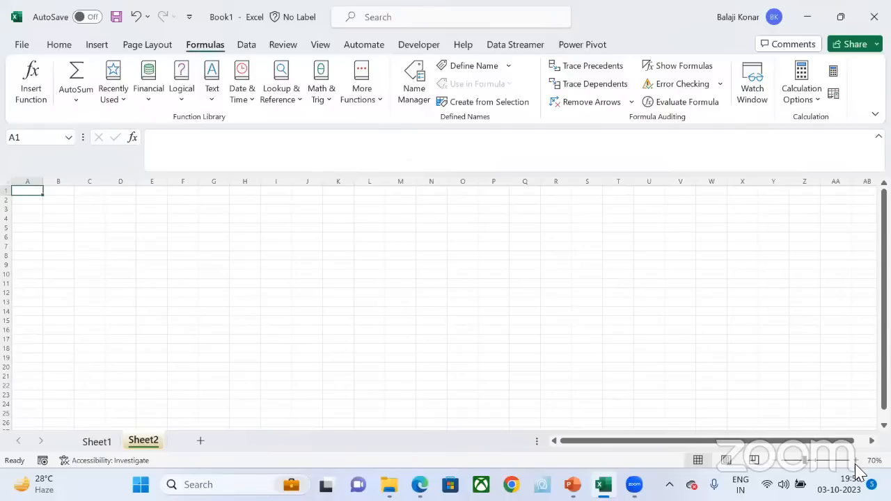
click(855, 461)
click(856, 461)
click(856, 461)
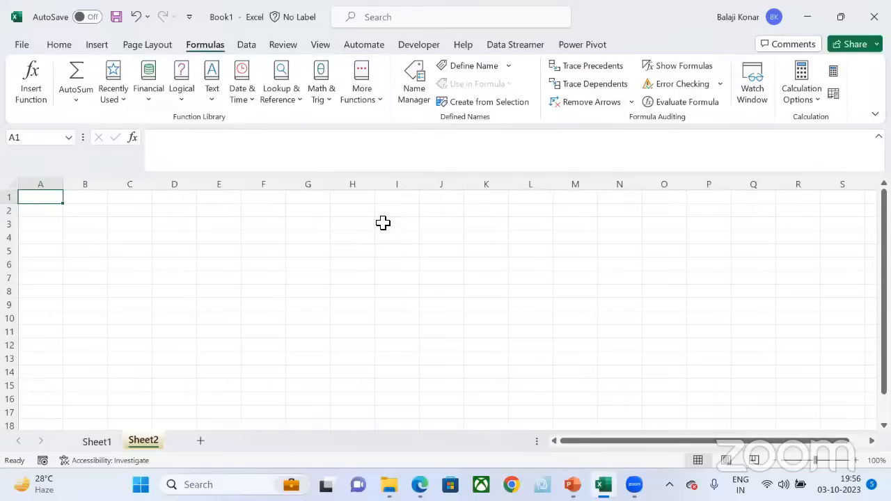
Step: Switch to the Module 1_Day1 presentation in PowerPoint, review the slides from Versions & Interface through Data Entry(fill Series), and return to the Excel workbook
key(alt+Tab)
click(573, 485)
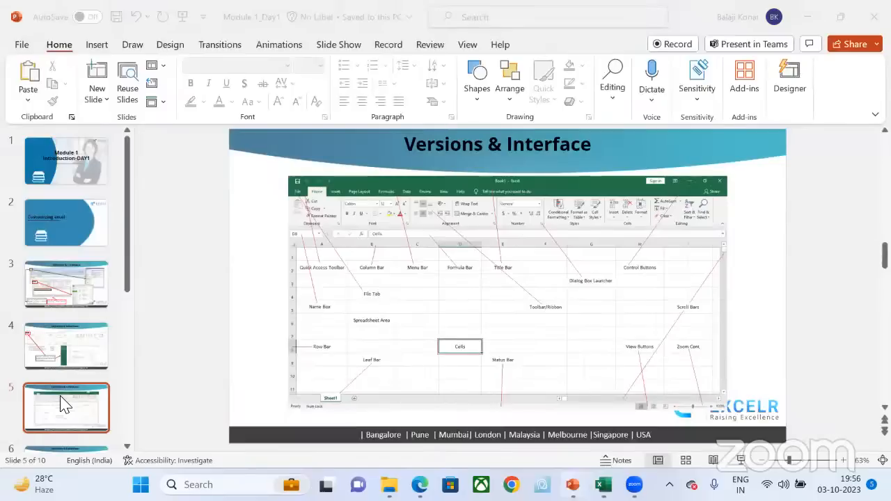
key(Down)
key(Down)
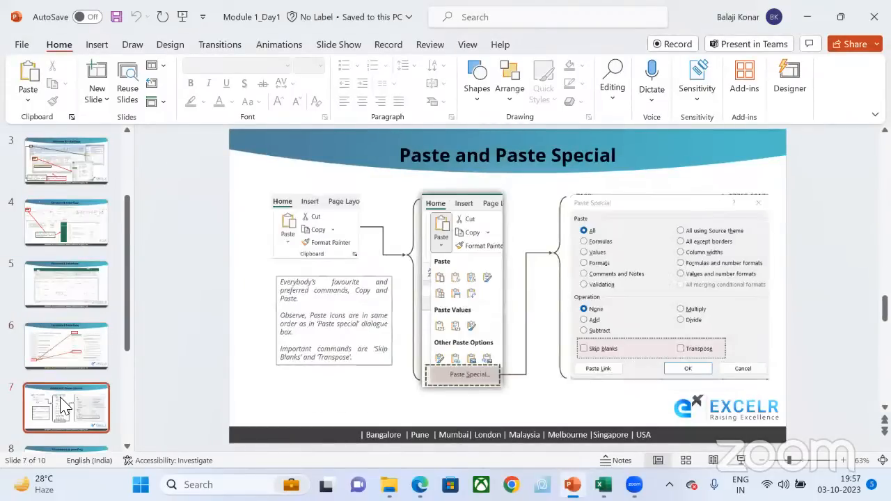
key(Down)
key(Up)
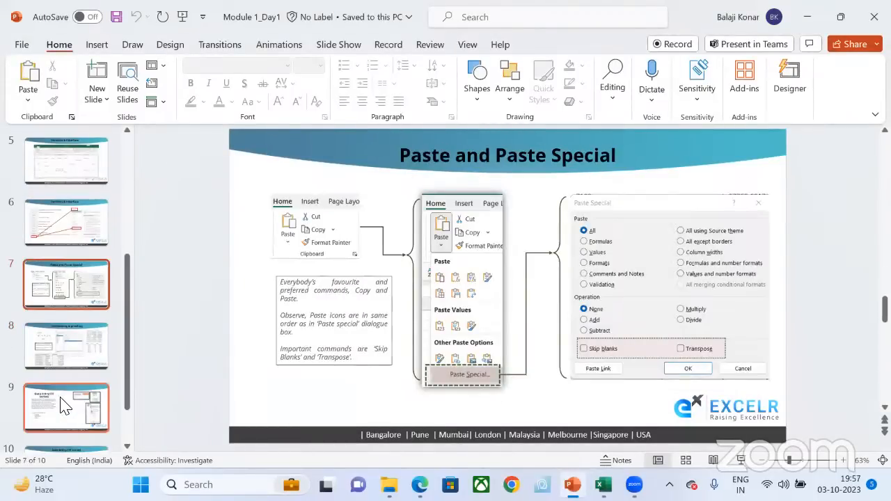
key(Down)
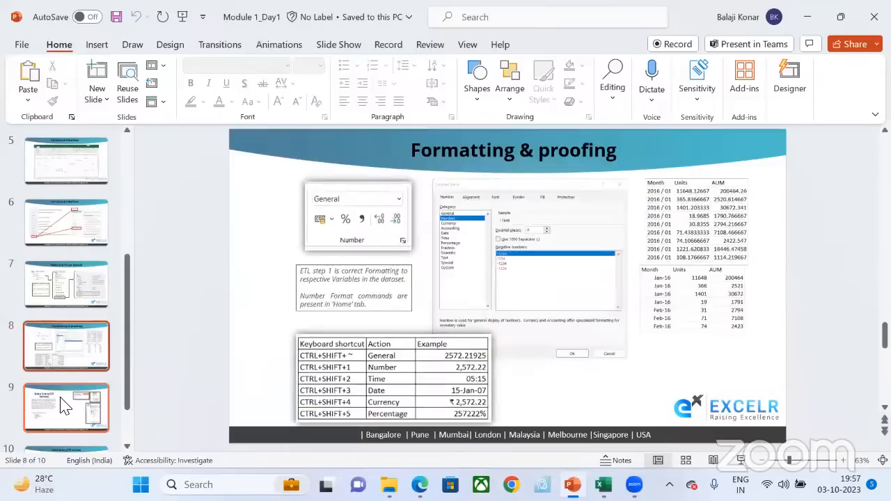
key(Down)
key(Down)
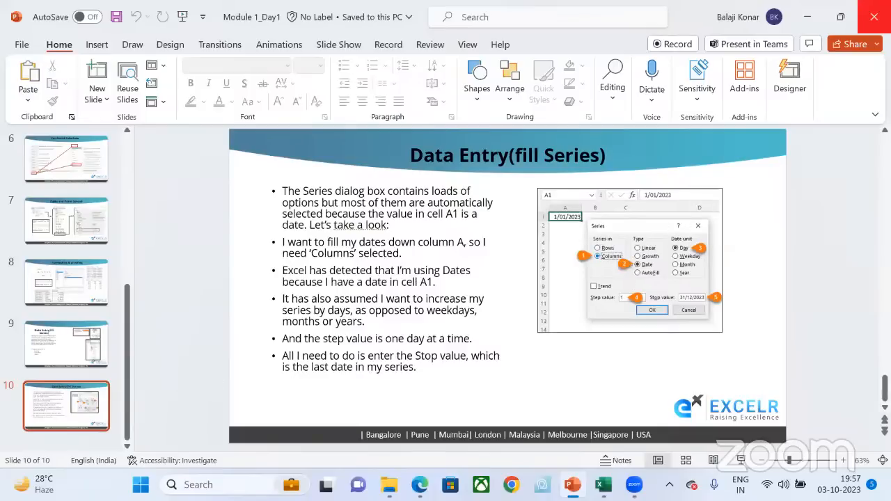
key(alt+Tab)
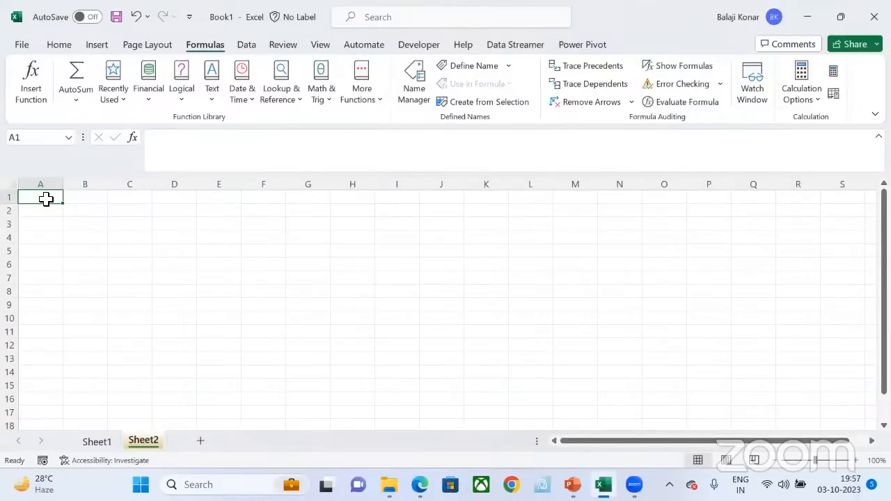
double_click(49, 200)
text(1)
key(Return)
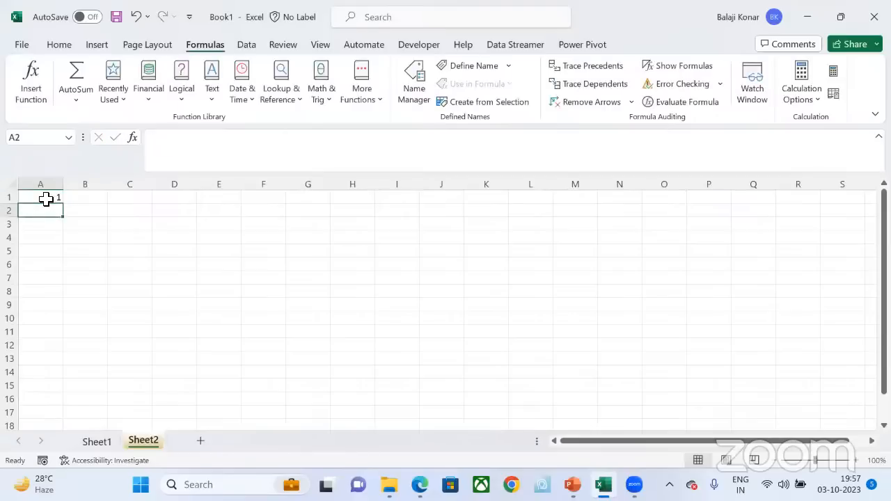
Step: Enter the heading Srno in cell A1 and the serial numbers 1 and 2 in cells A2 and A3
click(46, 200)
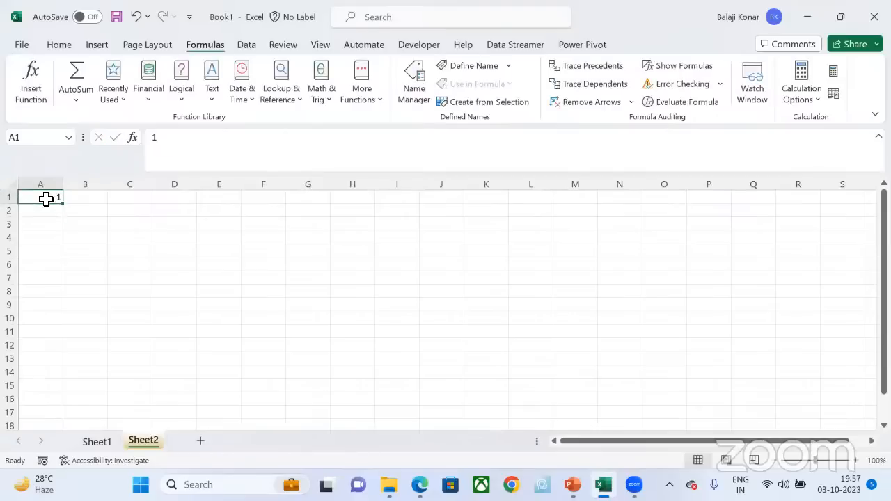
text(Srno)
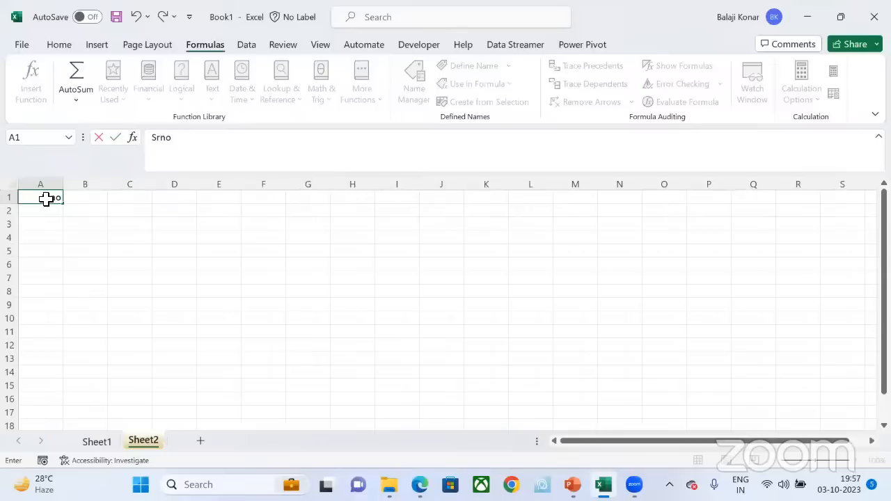
key(Return)
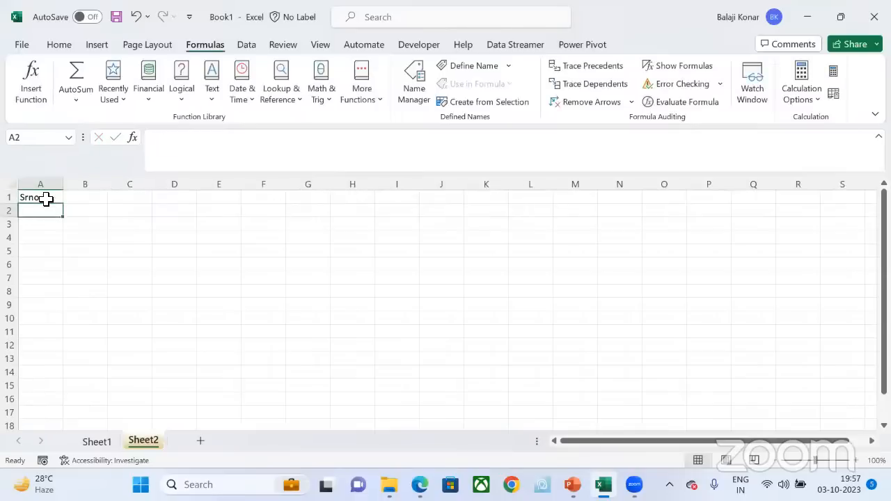
text(1)
key(Return)
text(2)
key(Return)
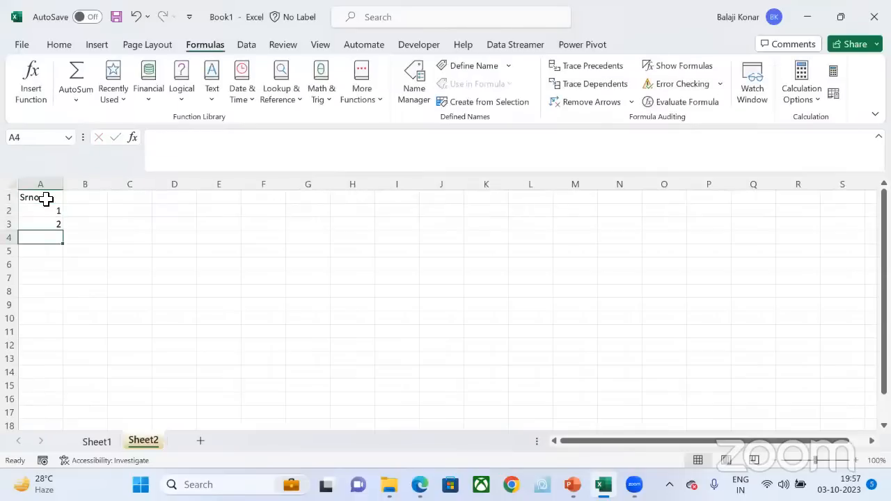
Step: Enter 3 in cell A4 and extend the serial numbers in column A as a series down to 50
text(3)
key(Return)
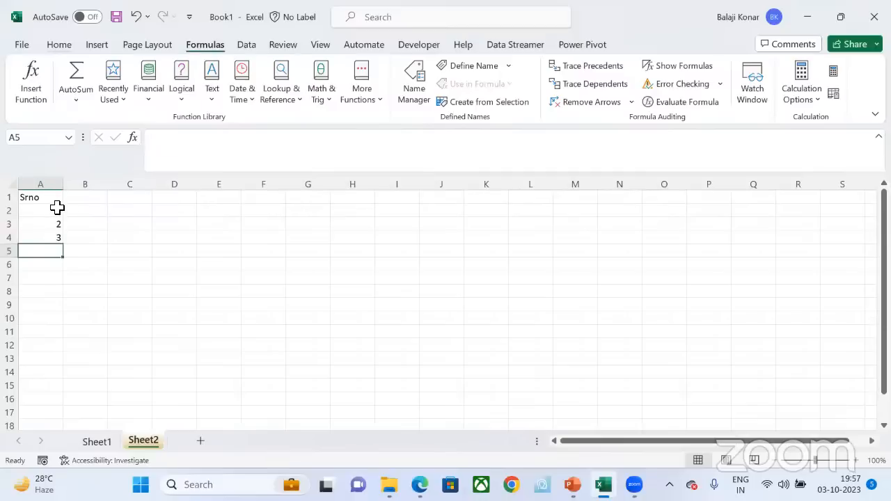
click(59, 44)
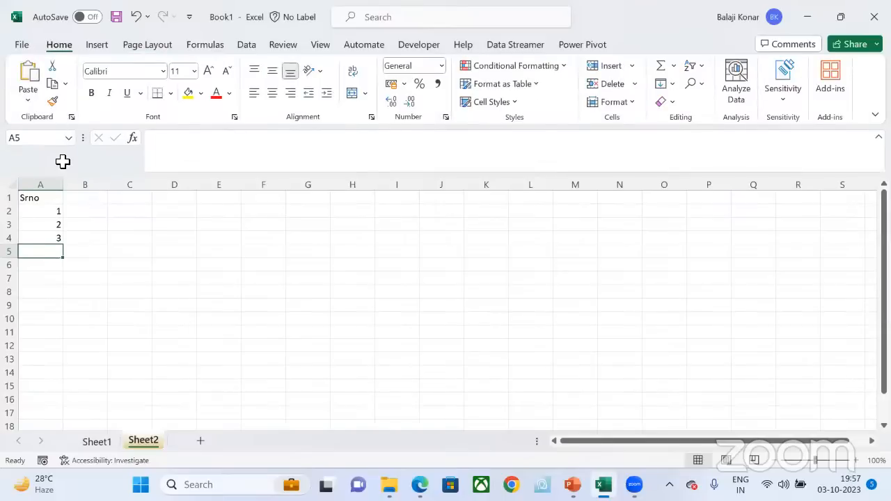
right_click(55, 211)
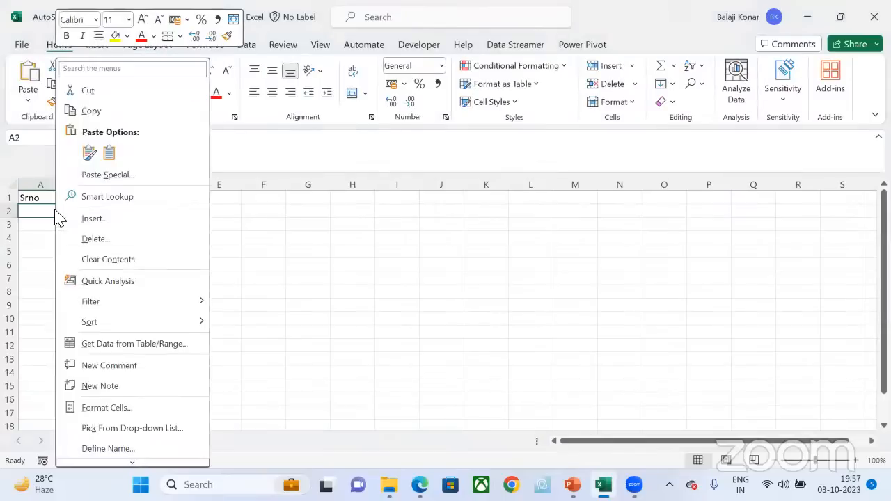
key(Escape)
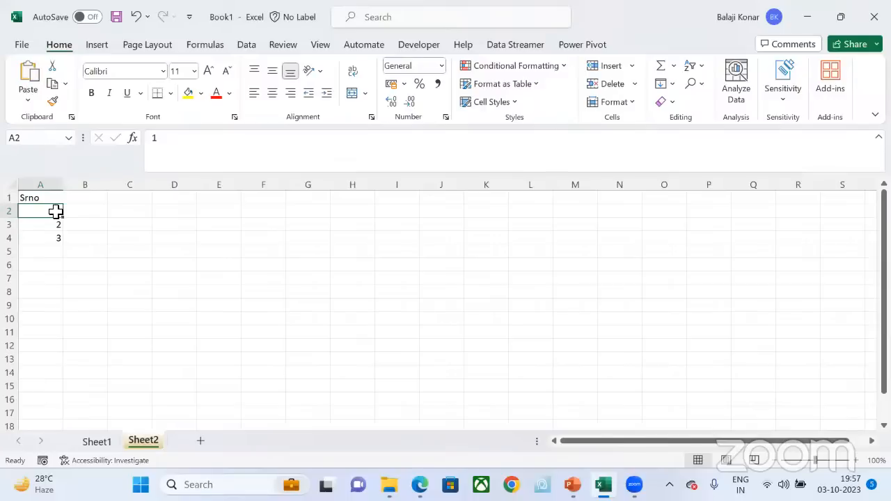
drag(55, 211, 65, 380)
scroll(117, 319, up, 12)
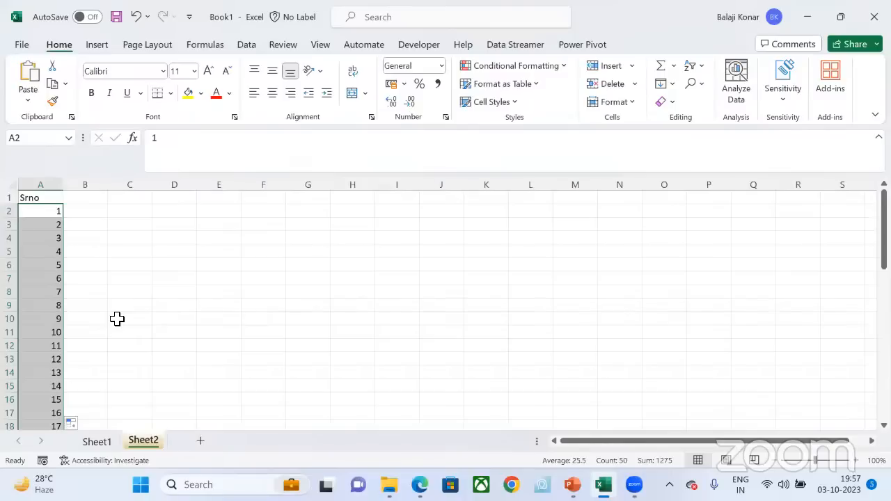
click(672, 104)
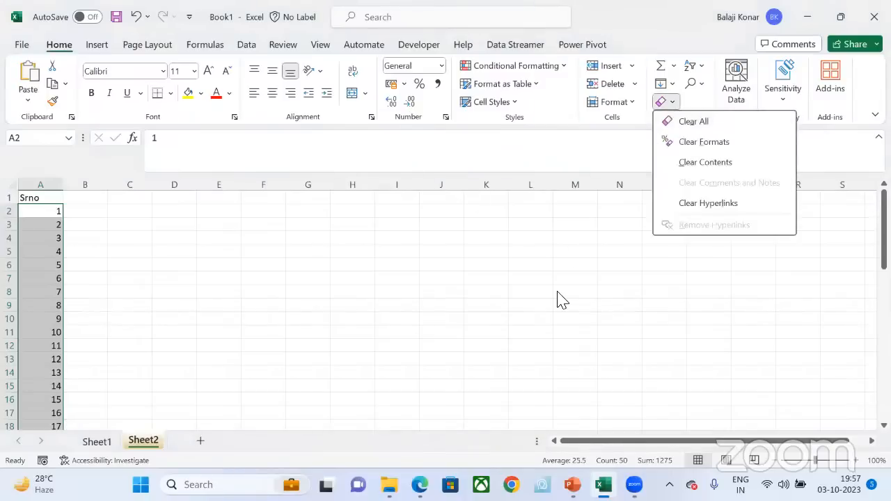
click(673, 84)
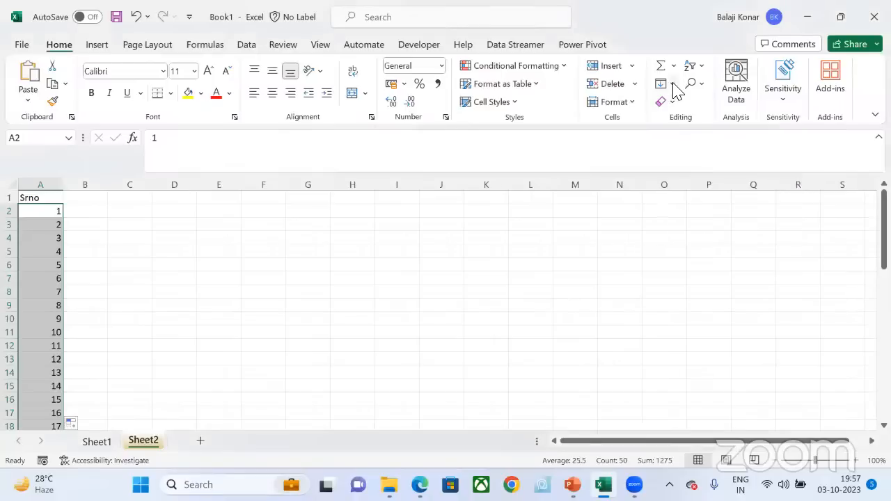
click(672, 83)
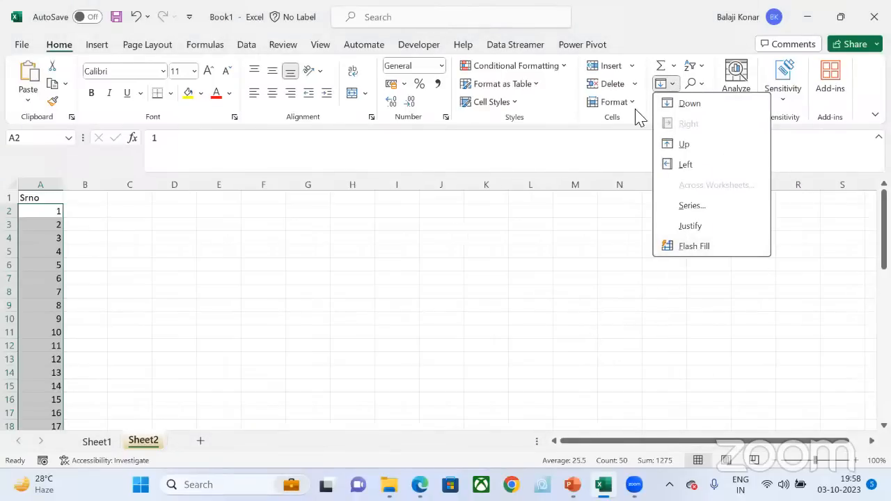
click(132, 254)
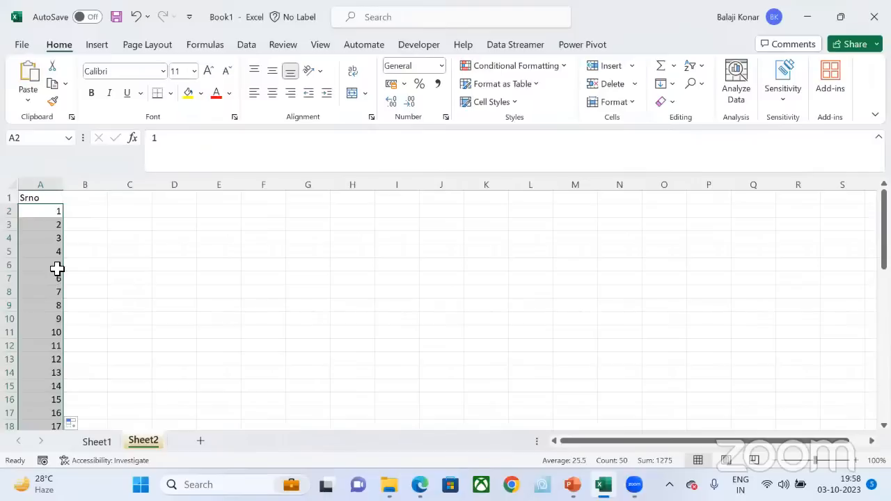
Step: Delete the serial numbers from 4 onward in cells A5 to A51
click(54, 286)
key(Up)
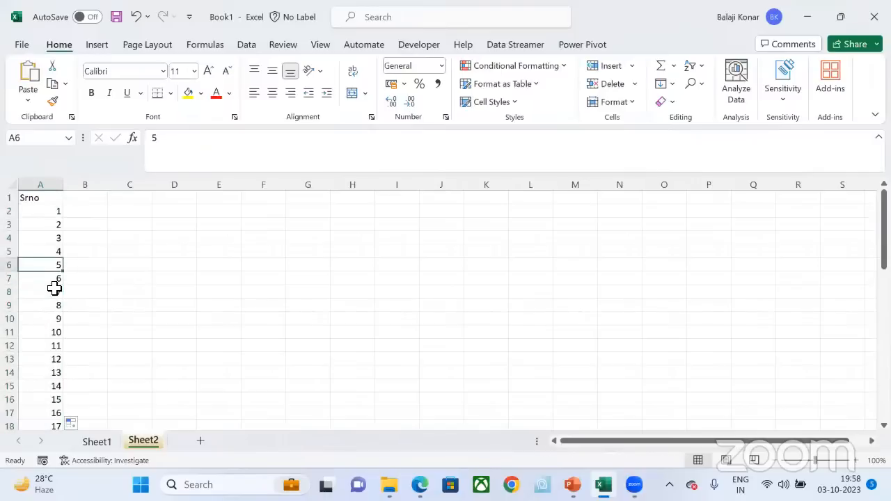
key(Up)
key(ctrl+shift+Down)
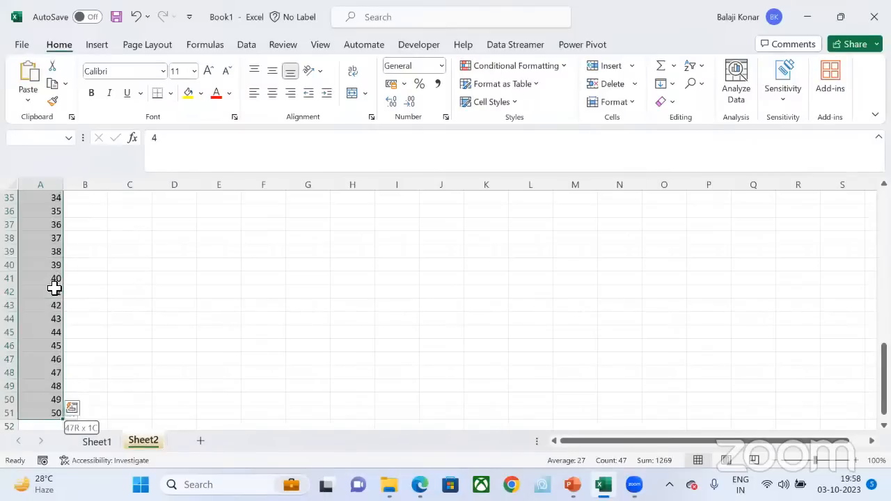
key(Delete)
Step: Fill the value from cell A2 down through cell A20 with the Fill Down command
key(Up)
key(Up)
key(Up)
key(shift+Down)
key(shift+Down)
key(shift+Down)
key(shift+Down)
key(shift+Down)
key(shift+Down)
key(shift+Down)
key(shift+Down)
key(shift+Down)
key(shift+Down)
key(shift+Down)
key(shift+Down)
key(shift+Down)
key(shift+Down)
key(shift+Down)
key(shift+Down)
key(shift+Down)
key(shift+Down)
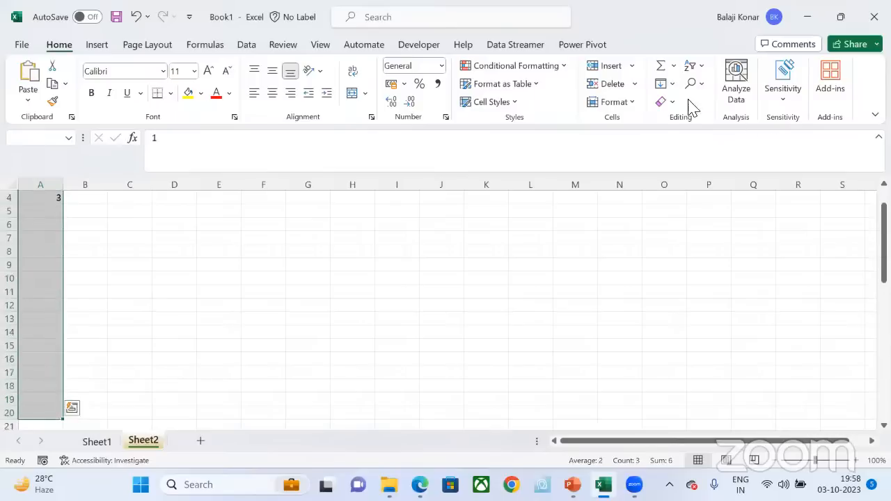
click(669, 85)
click(685, 104)
click(671, 102)
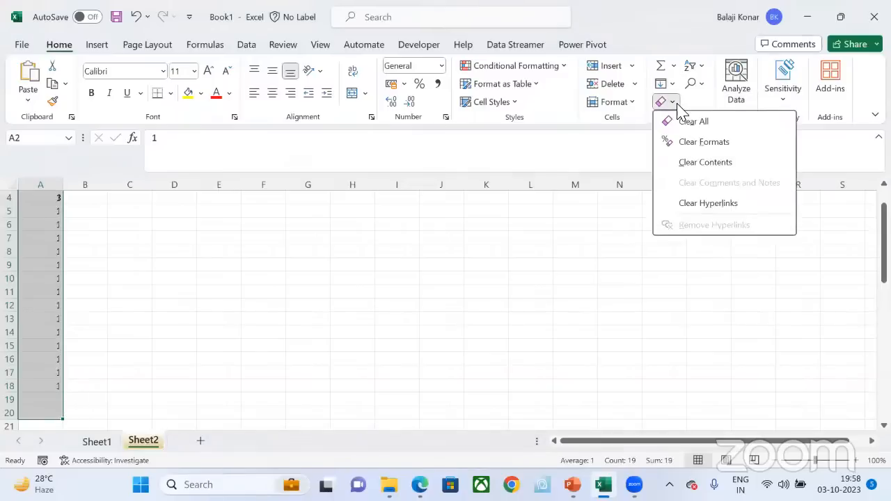
key(Escape)
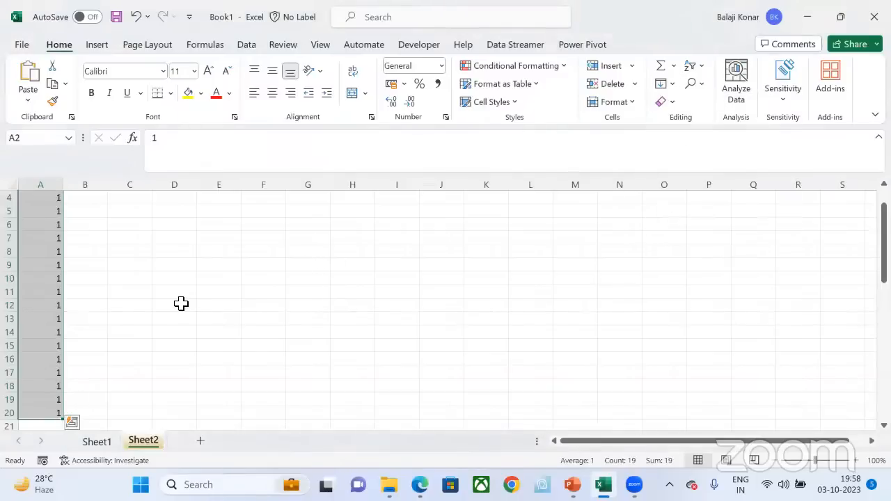
scroll(181, 304, up, 1)
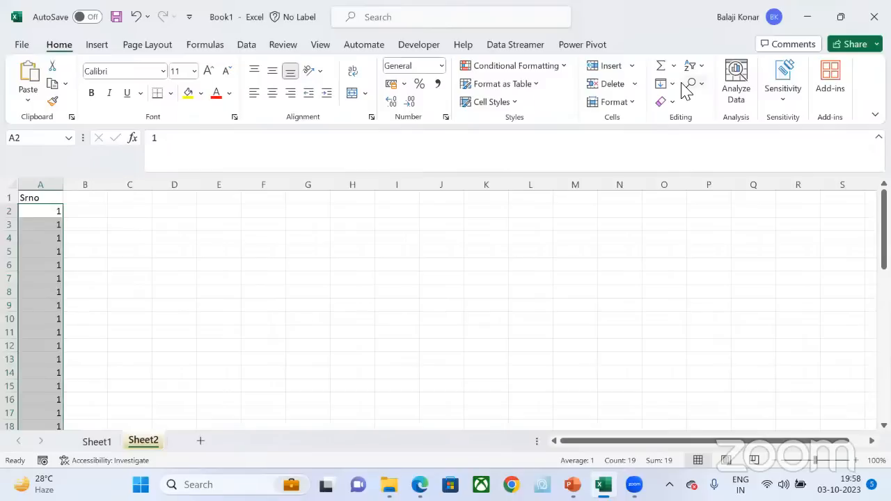
Step: Enter the serial numbers 1, 2 and 3 in cells A2, A3 and A4 over the repeated values
click(49, 216)
text(1)
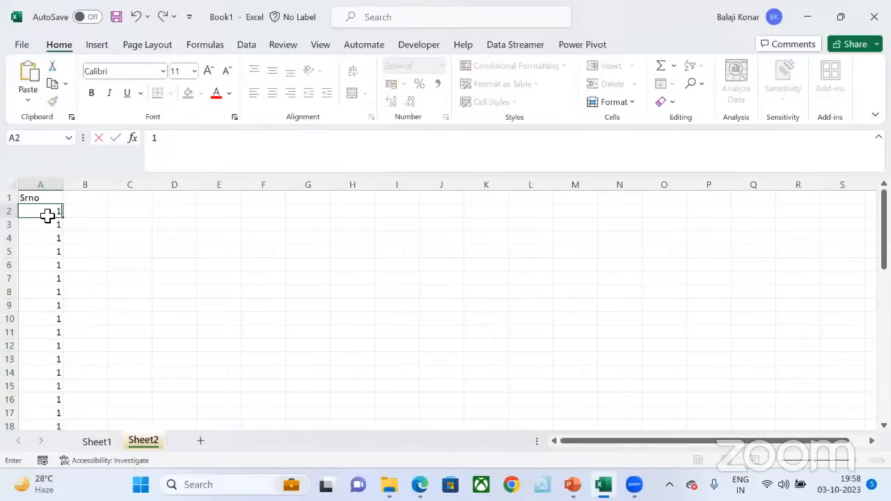
key(Return)
text(2)
key(Return)
text(3)
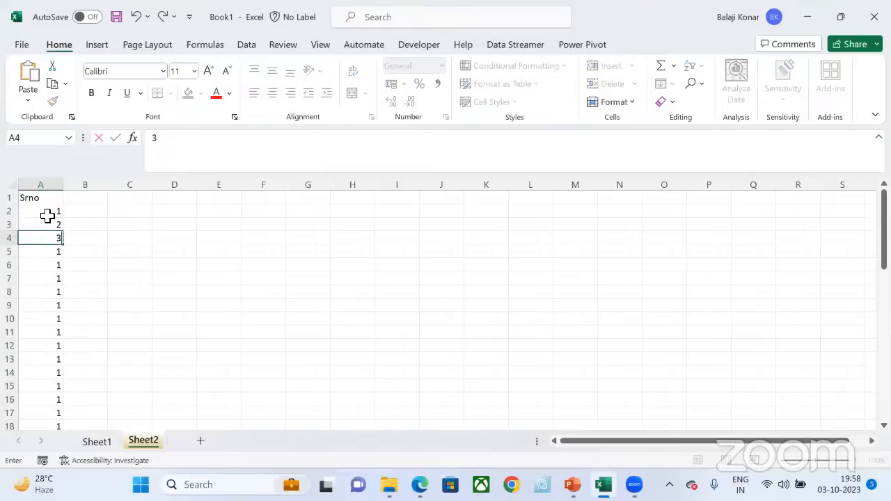
key(Return)
Step: Extend the serial numbers in cells A2 to A4 as a series down to 19 in cell A20
click(52, 216)
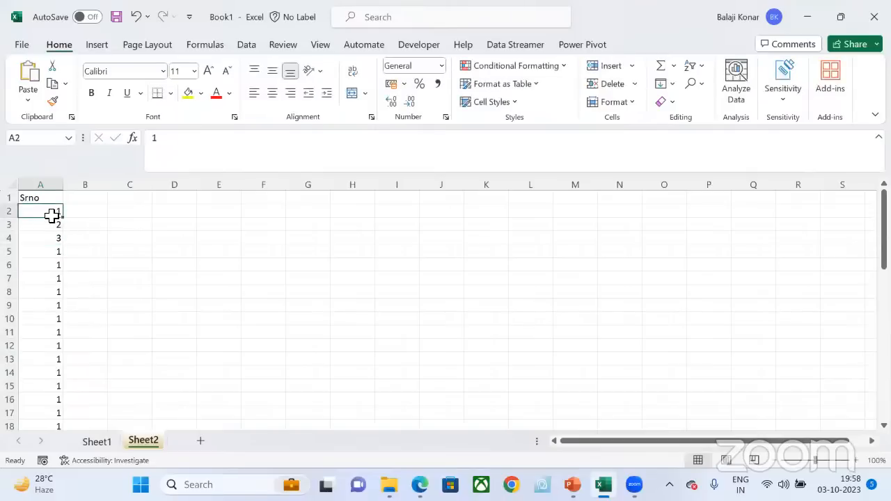
drag(52, 216, 52, 428)
key(ctrl+Home)
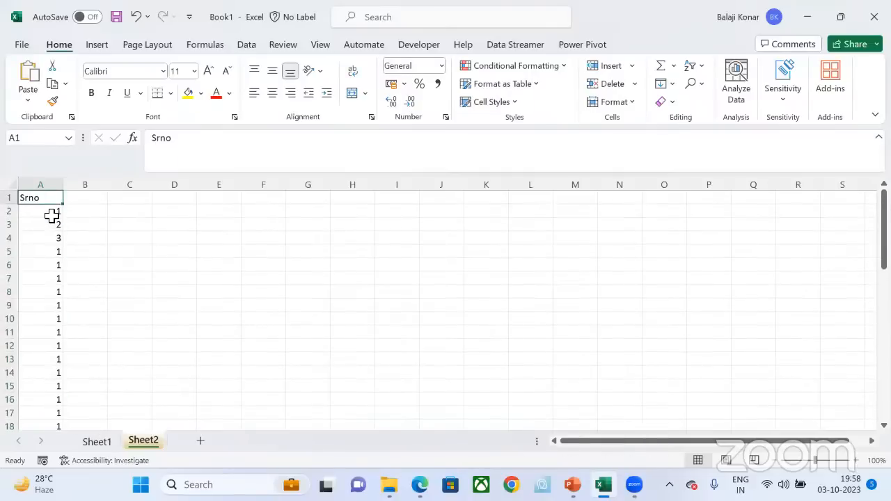
key(Down)
key(Down)
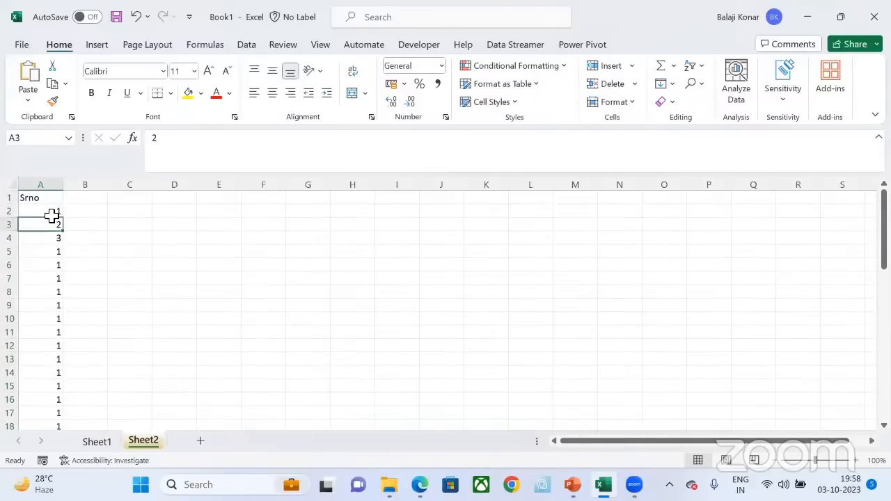
drag(52, 216, 63, 403)
click(71, 252)
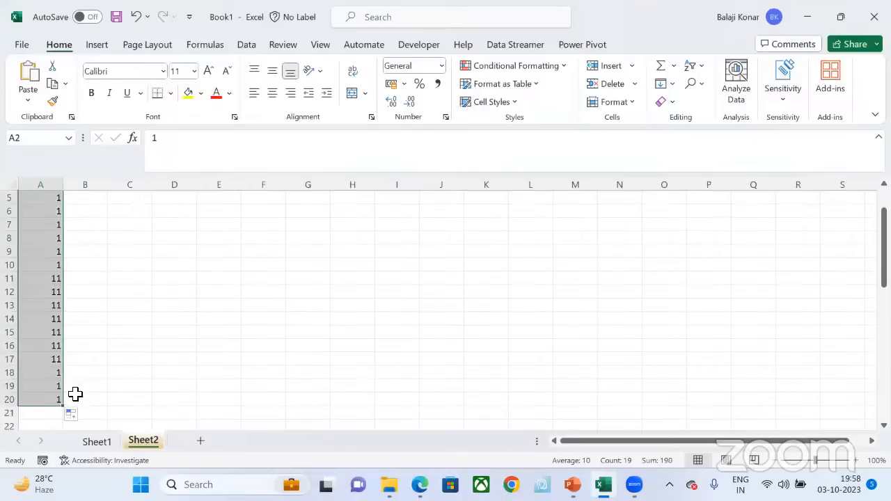
scroll(96, 346, up, 1)
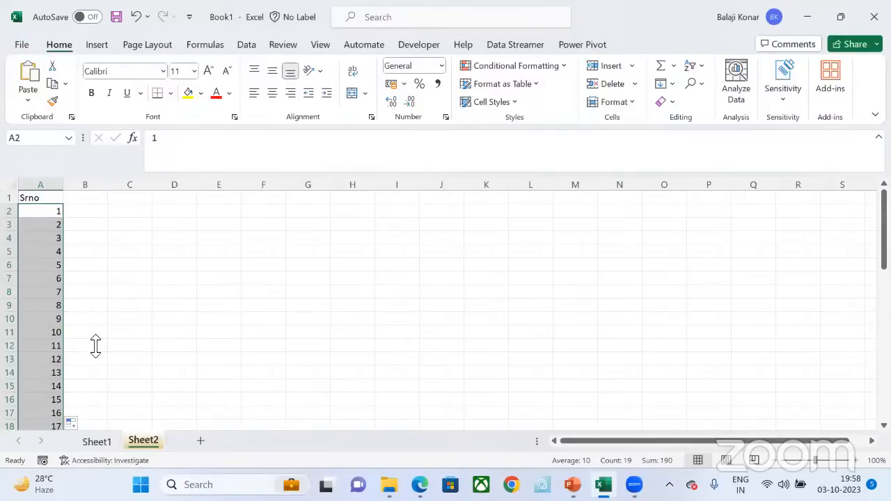
Step: Delete the Srno heading and all the serial numbers below it in column A
click(197, 118)
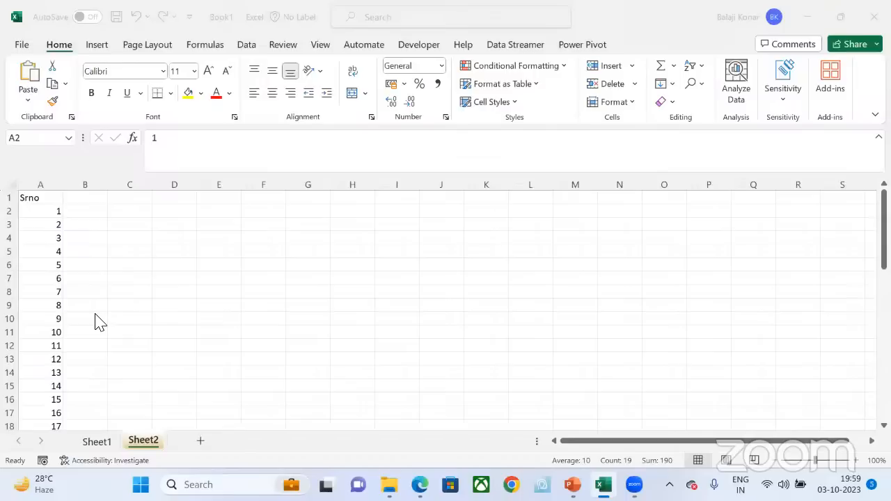
click(56, 216)
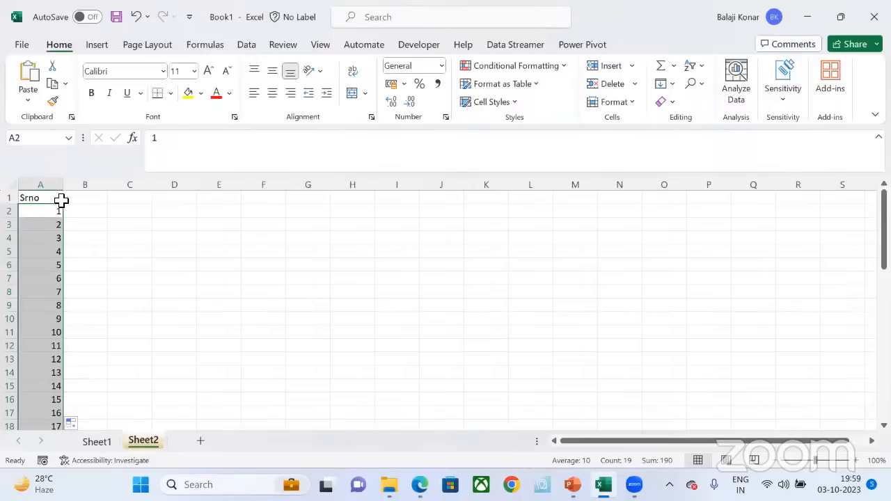
click(60, 201)
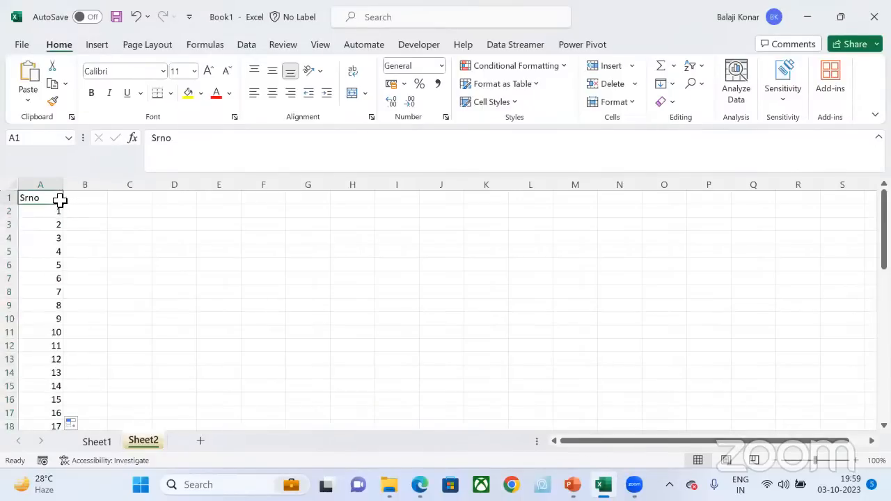
key(ctrl+shift+Down)
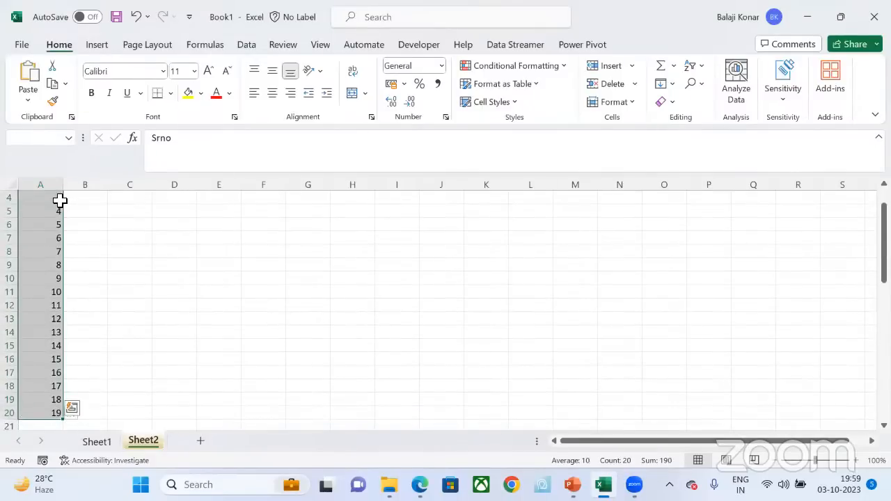
key(Delete)
click(59, 201)
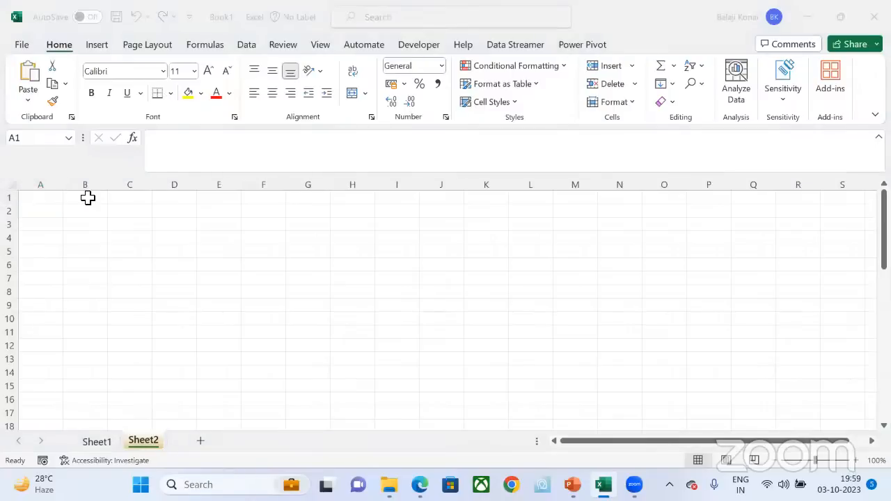
Step: Enter the heading Roll No in cell A1
click(39, 199)
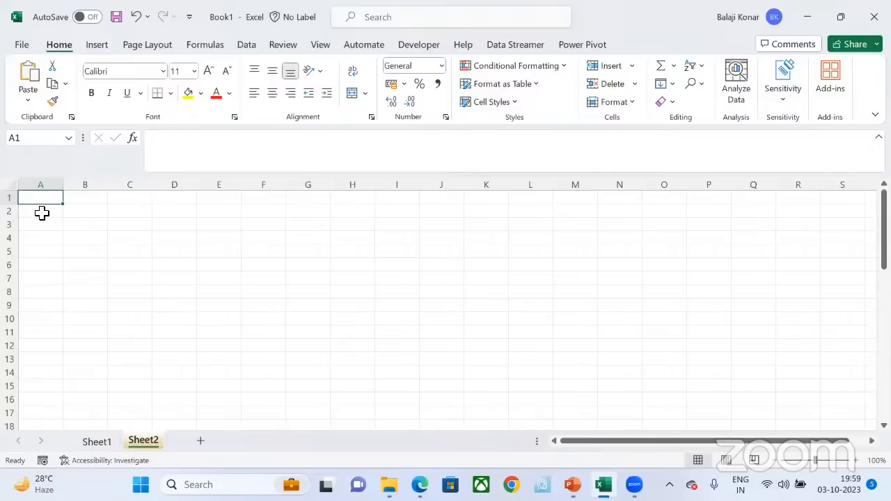
text(ROII)
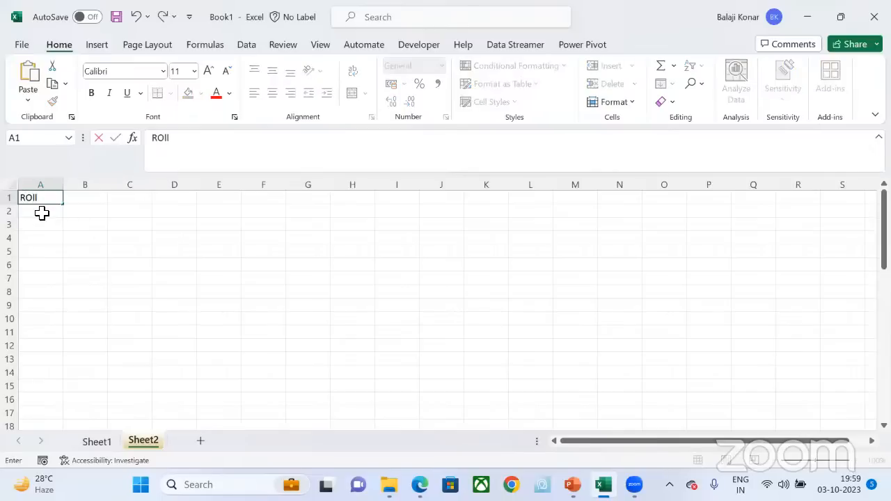
key(BackSpace)
key(BackSpace)
key(BackSpace)
text(oll No)
key(Return)
Step: Enter the roll numbers 1, 2, 3 and 4 in cells A2 to A5
text(1)
key(Return)
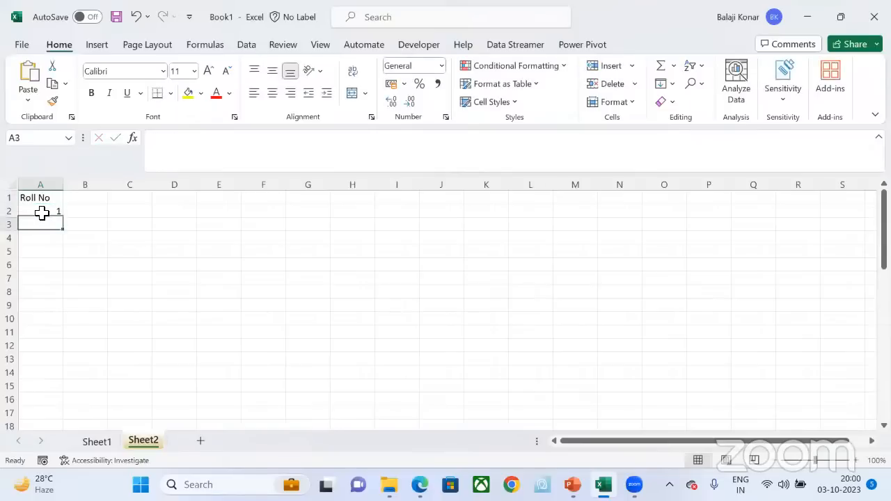
text(2)
key(Return)
text(3)
key(Return)
text(4)
key(Return)
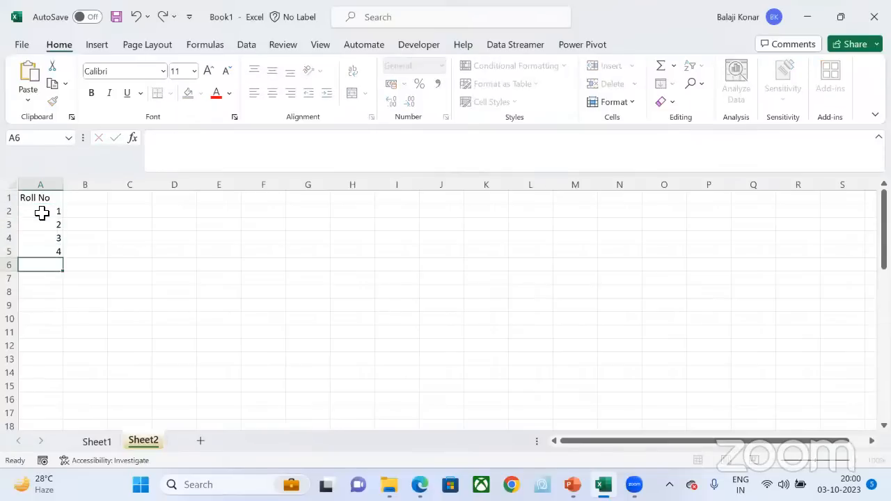
Step: Enter the heading Names in cell B1
click(104, 199)
text(N)
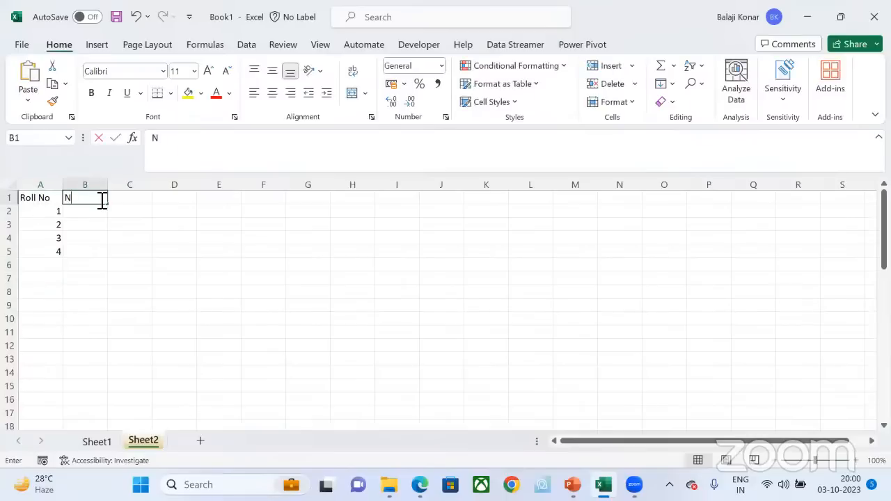
text(ames)
key(Return)
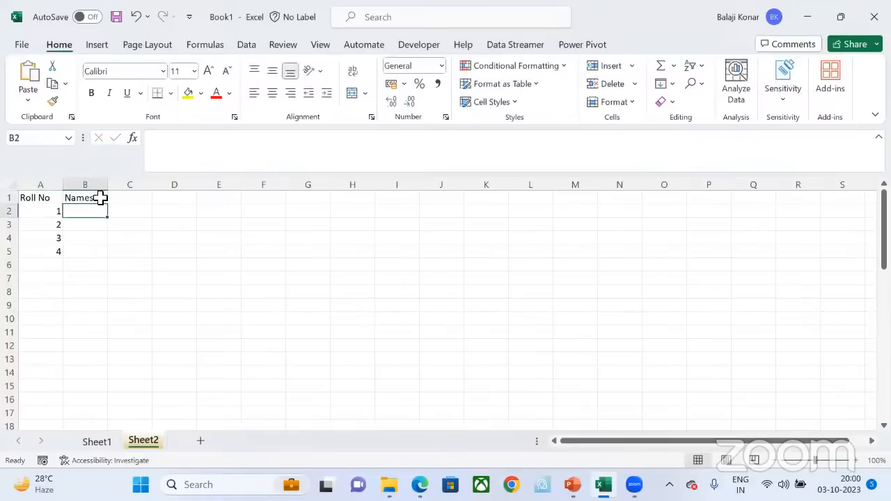
Step: Enter the four students' first names in cells B2 to B5
text(Ramesh)
key(Return)
text(Suresh)
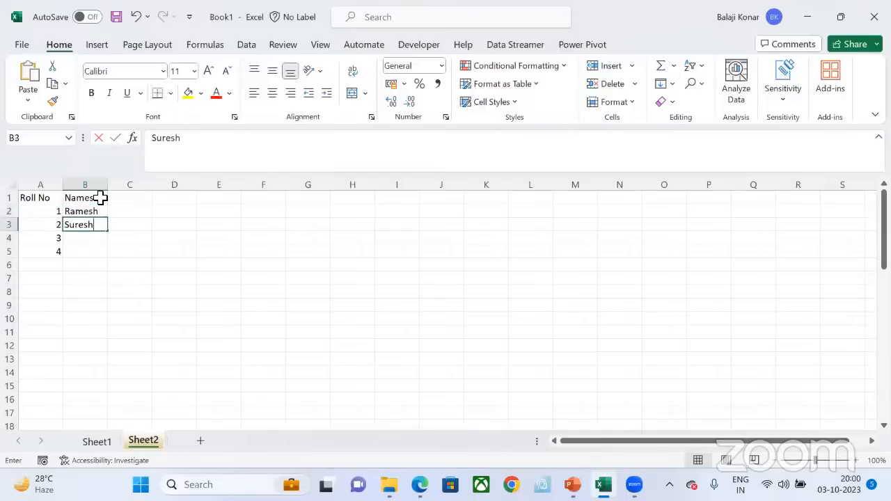
key(Return)
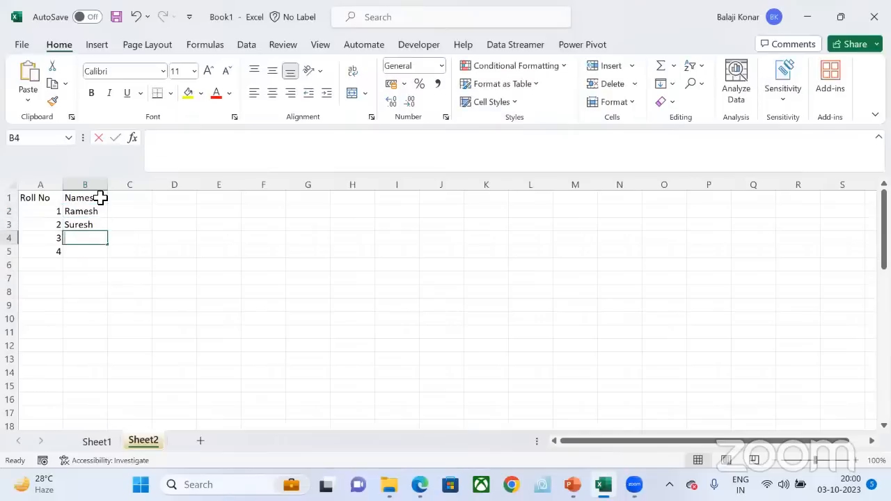
text(Vivek)
key(Return)
text(Rajesh)
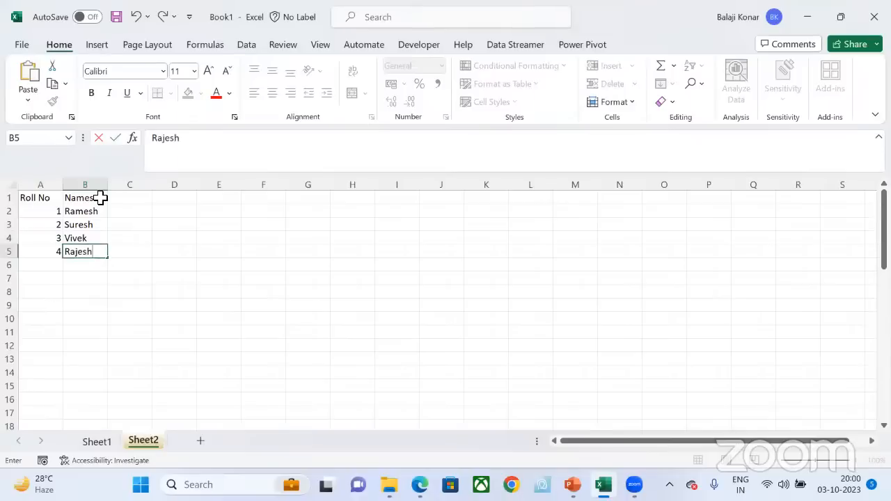
key(Return)
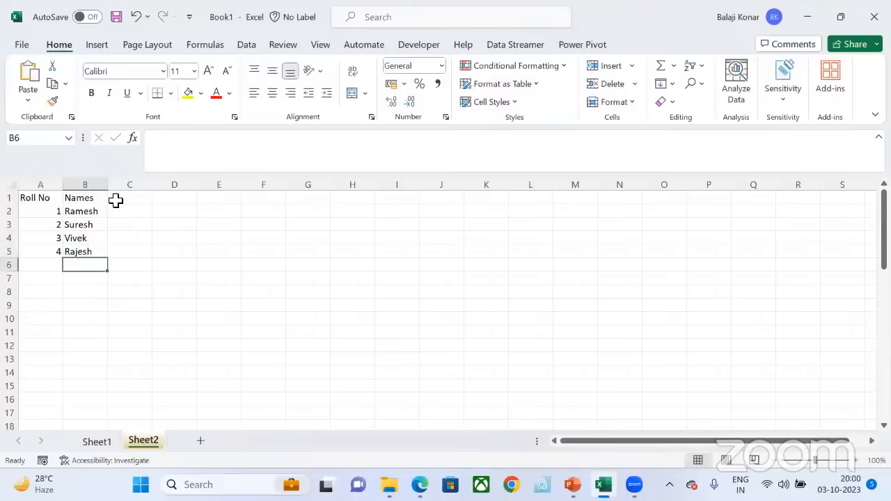
Step: Enter the heading Marks in cell C1 and the marks 50, 40, 44 and 35 in cells C2 to C5
click(120, 202)
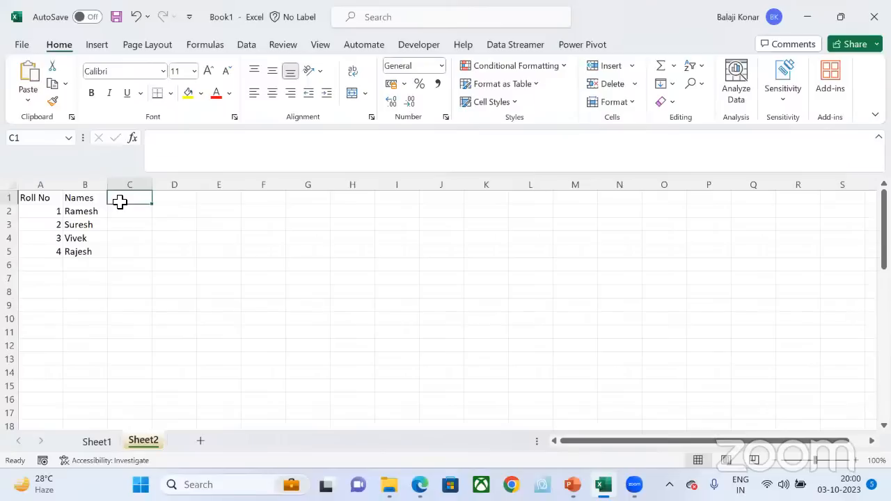
text(Marks)
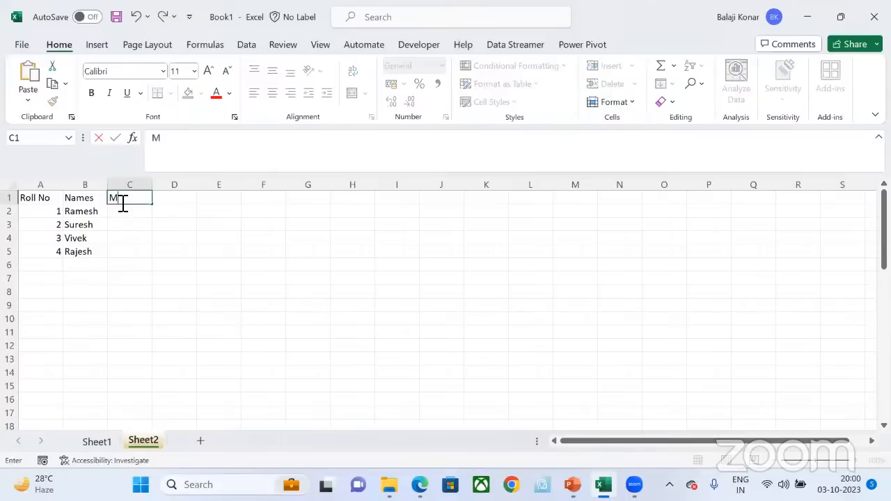
key(Return)
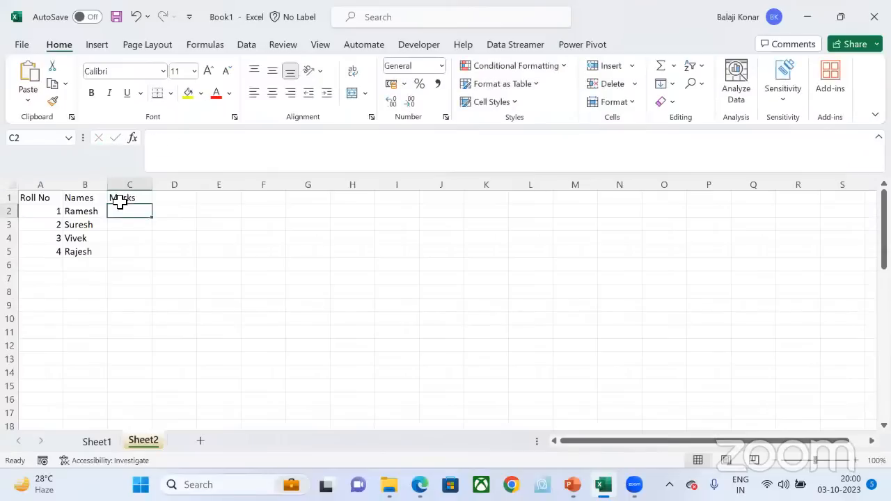
text(50)
key(Return)
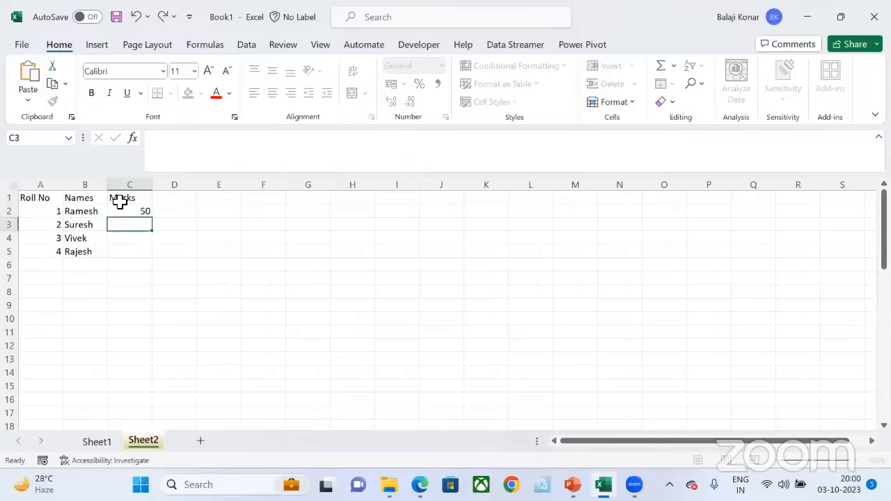
text(40)
key(Return)
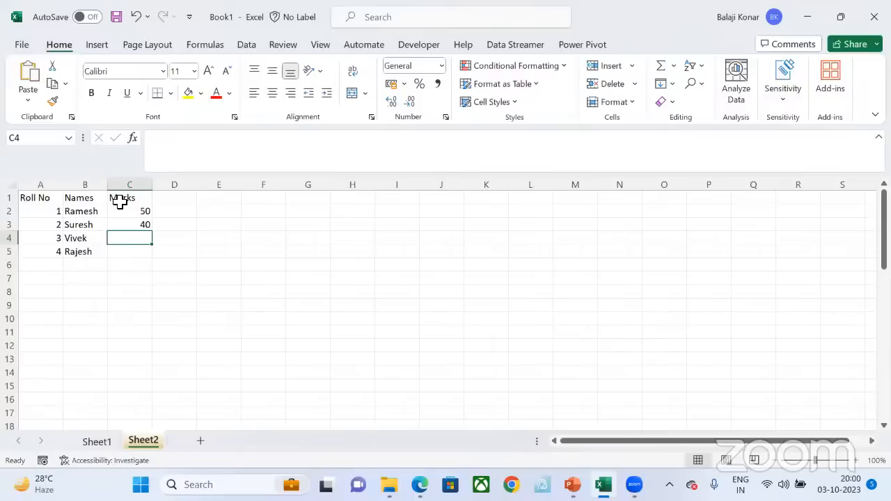
text(44)
key(Return)
text(35)
key(Return)
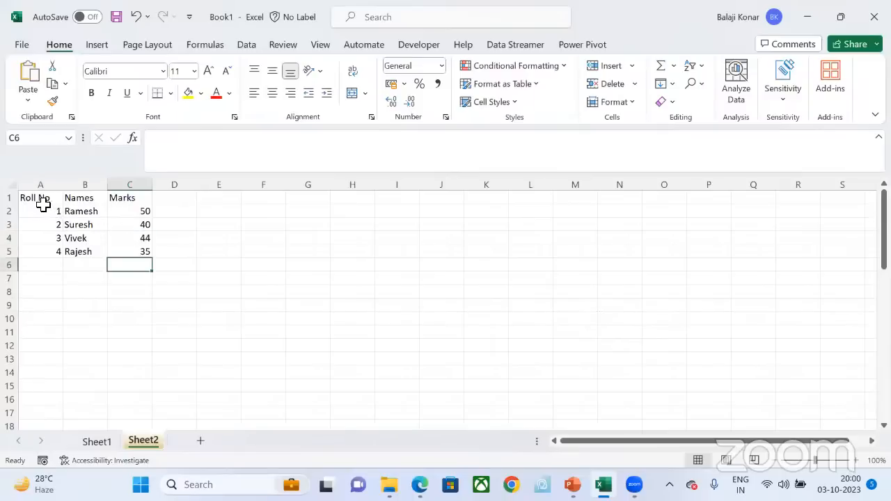
drag(50, 200, 140, 252)
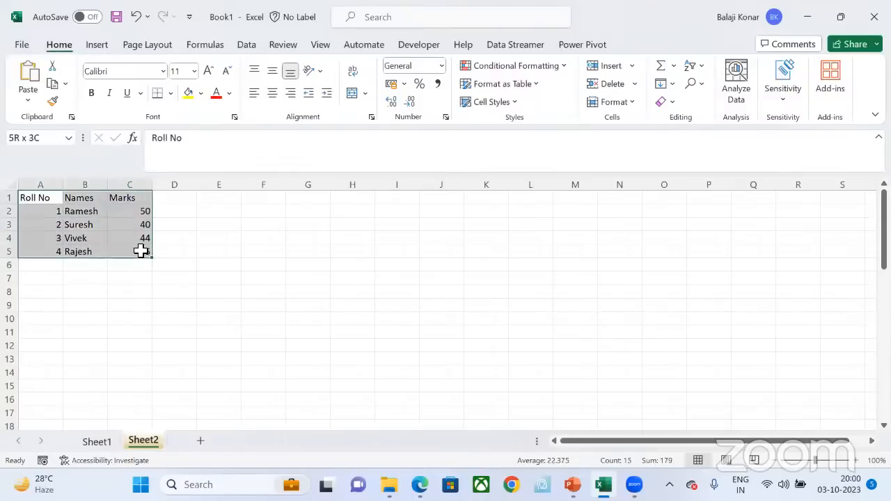
Step: Enter the heading Total in cell D1
click(172, 203)
text(Tot)
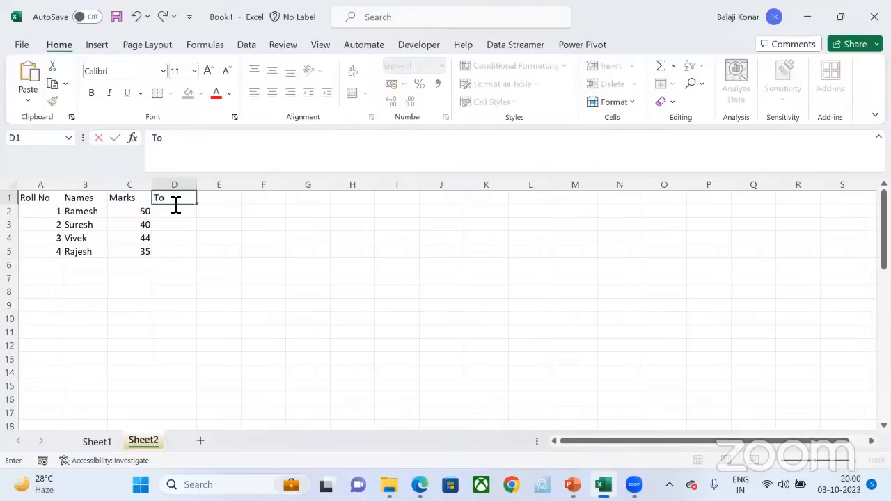
key(BackSpace)
text(tla)
key(BackSpace)
key(BackSpace)
text(al)
key(Return)
Step: Enter 50 in cell D2 and fill it down through cell D5
text(1)
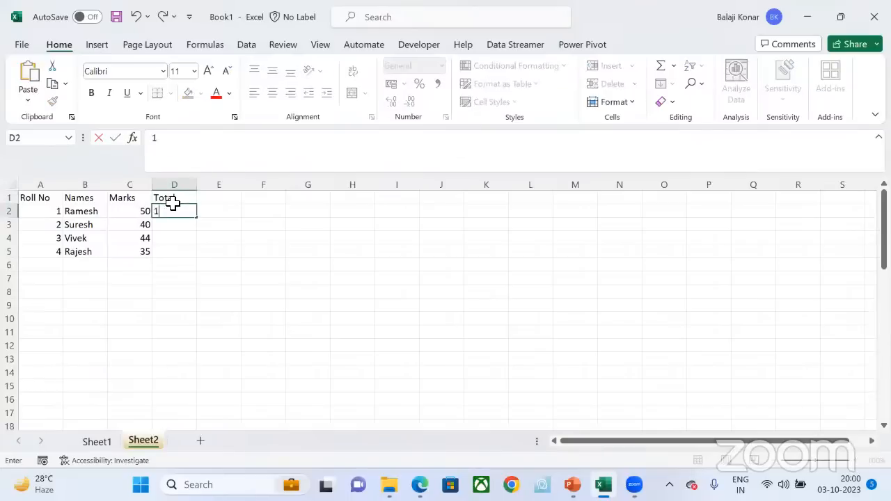
key(BackSpace)
text(50)
key(Return)
key(Up)
key(shift+Down)
key(shift+Down)
key(shift+Down)
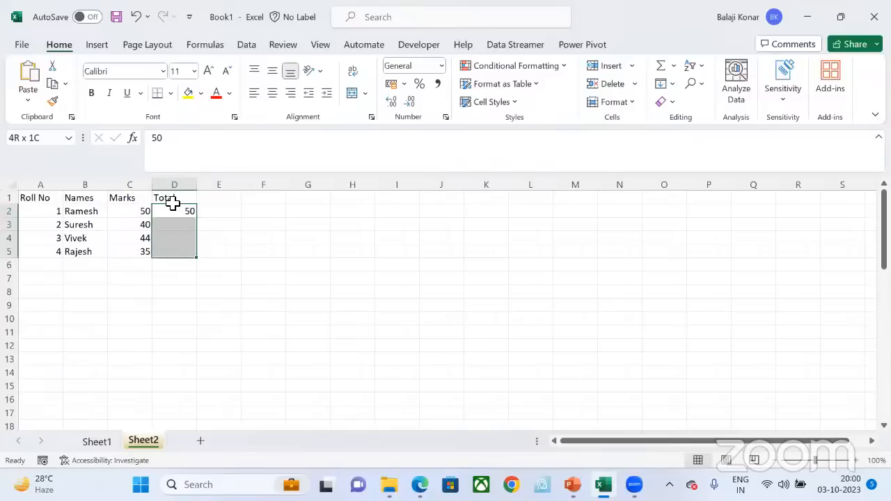
key(ctrl+d)
Step: Enter the heading Percentage in cell E1
click(235, 197)
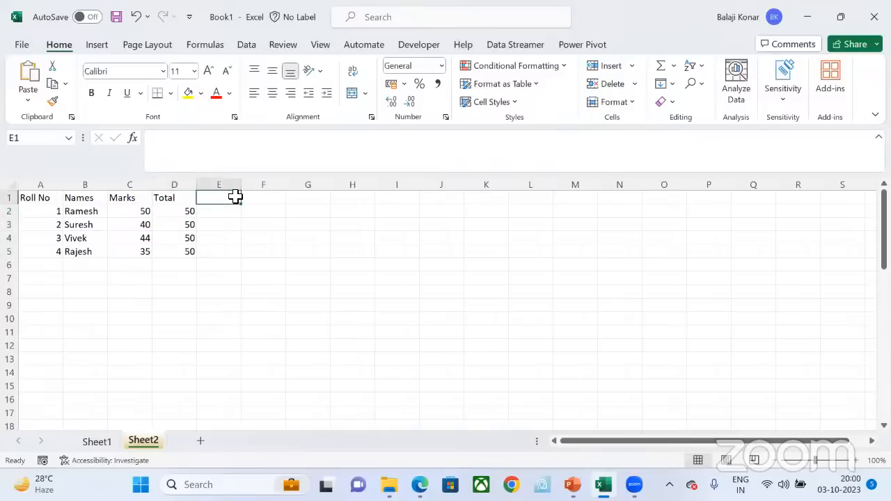
text(Percen)
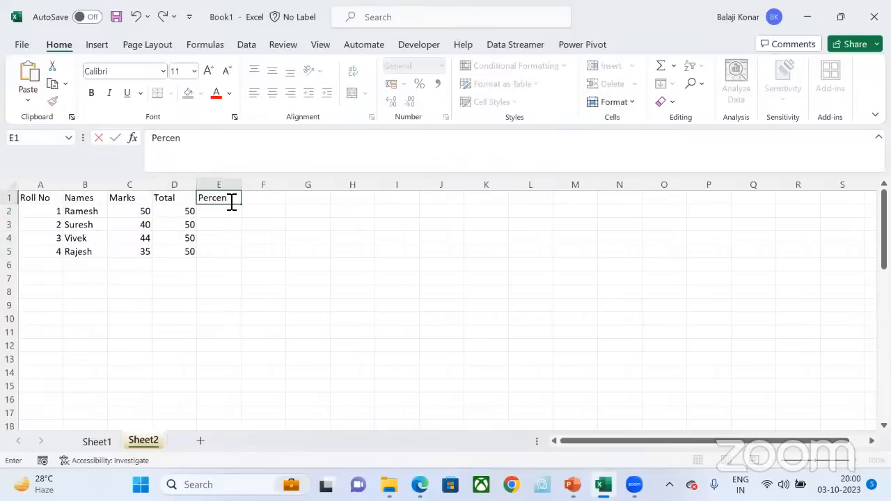
text(tage)
key(Return)
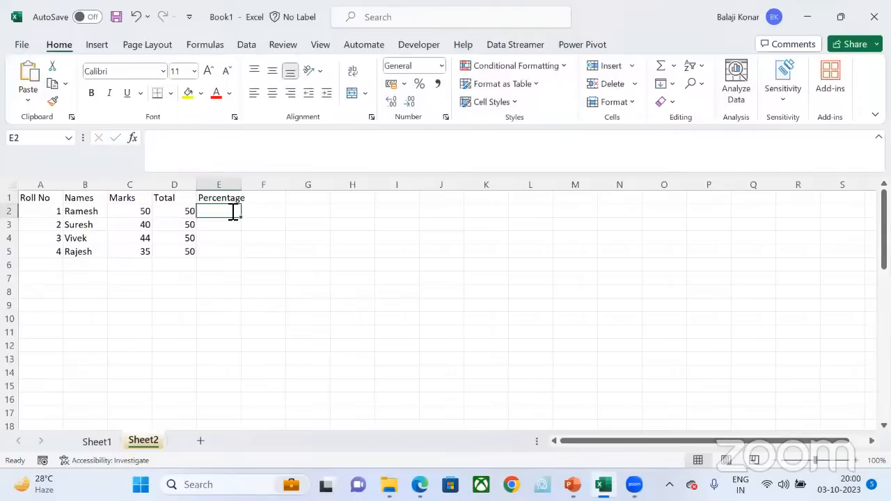
Step: Calculate the first student's percentage in cell E2 with the formula =C2/D2
text(=)
click(145, 211)
text(/)
click(180, 211)
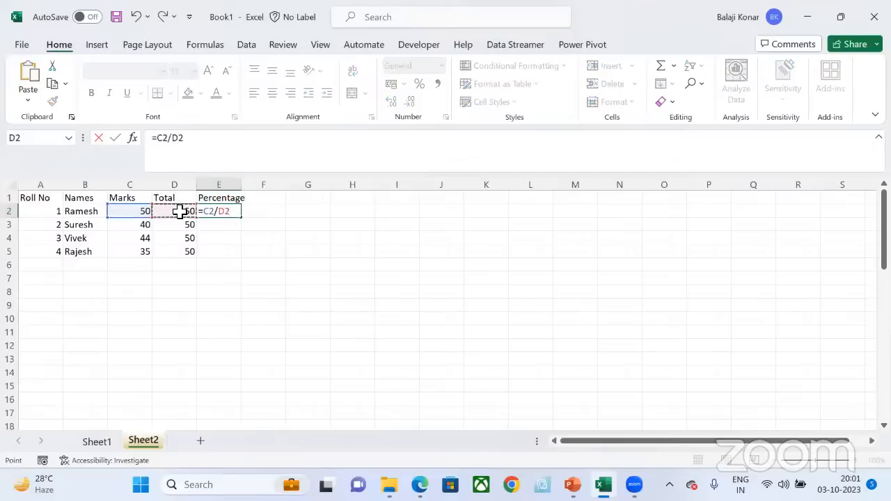
key(Return)
Step: Format the result in cell E2 as a percentage
click(223, 211)
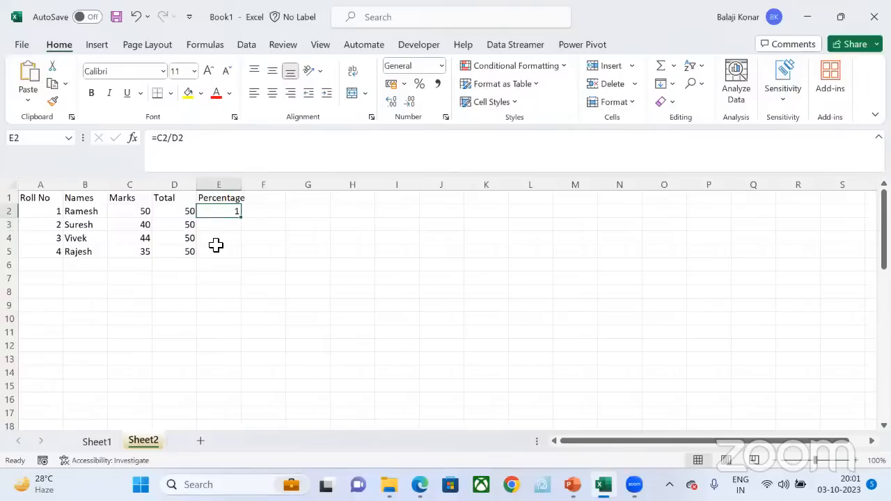
click(441, 66)
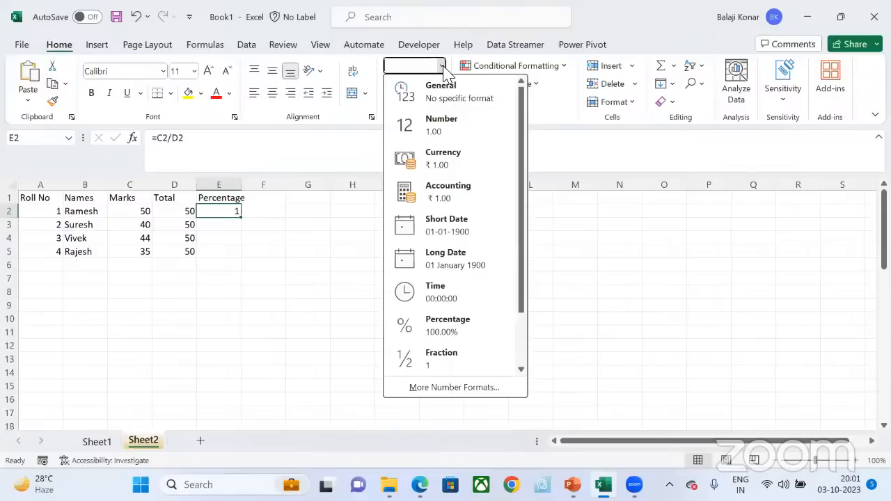
click(443, 67)
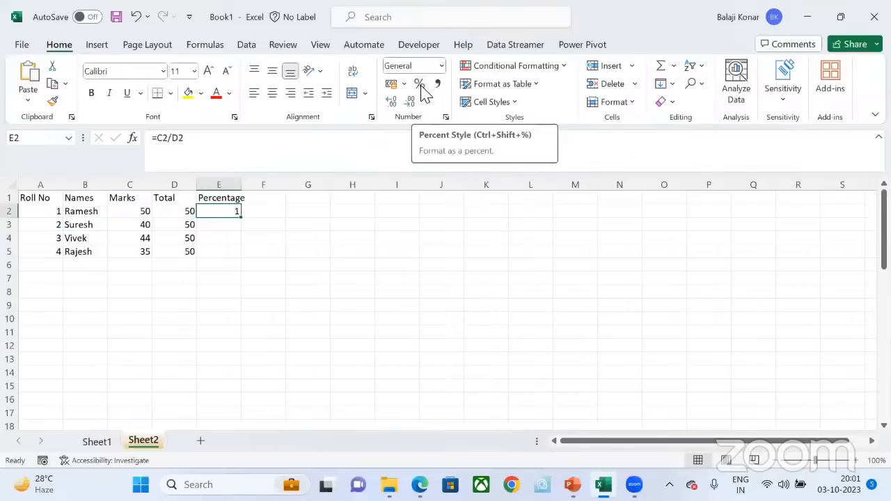
click(421, 85)
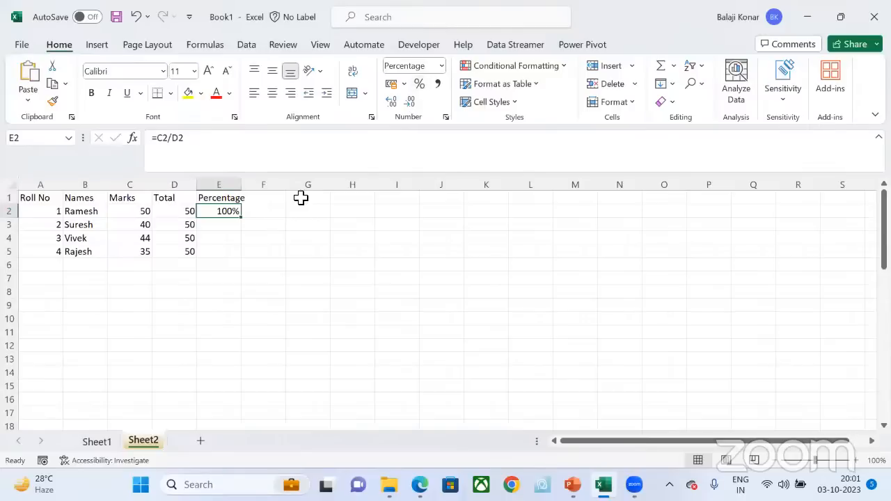
click(233, 228)
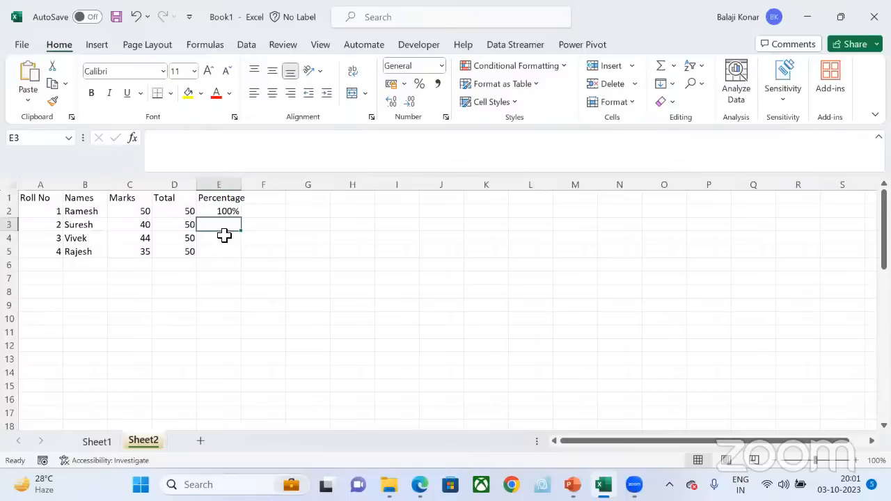
text(=)
key(Escape)
Step: Copy the percentage formula from cell E2 down through cell E5
click(224, 215)
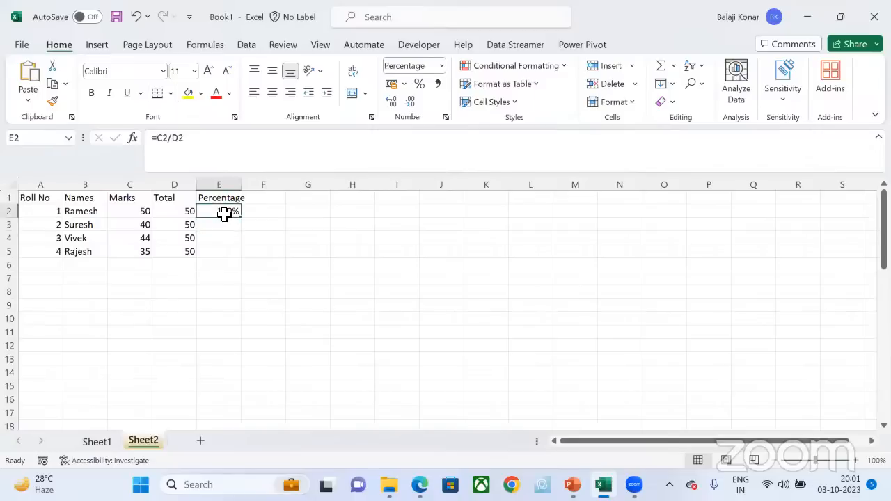
key(ctrl+c)
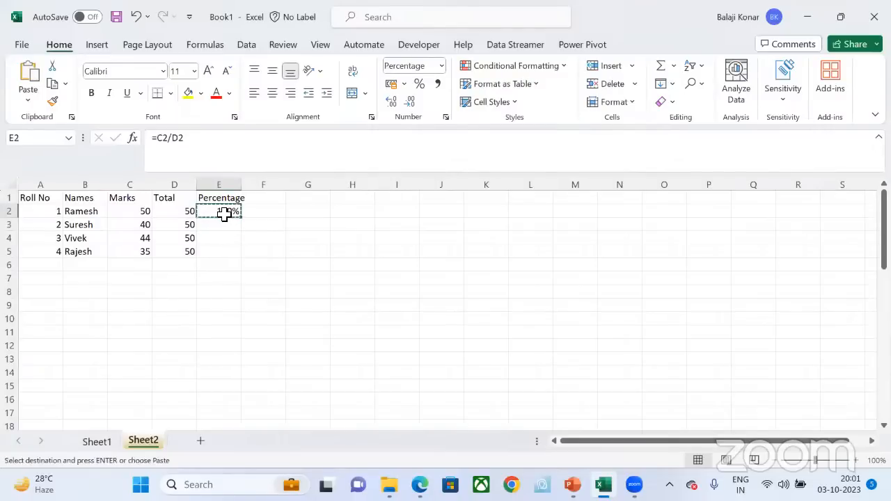
key(shift+Down)
key(shift+Down)
key(shift+Down)
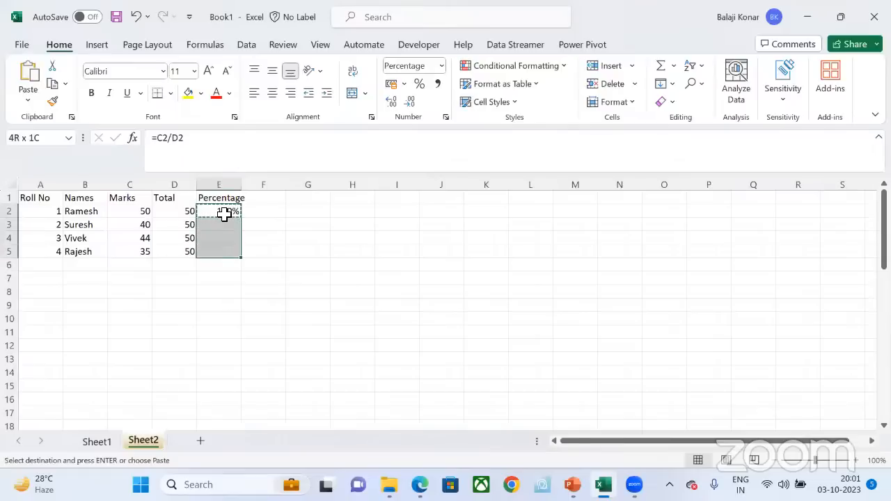
key(ctrl+v)
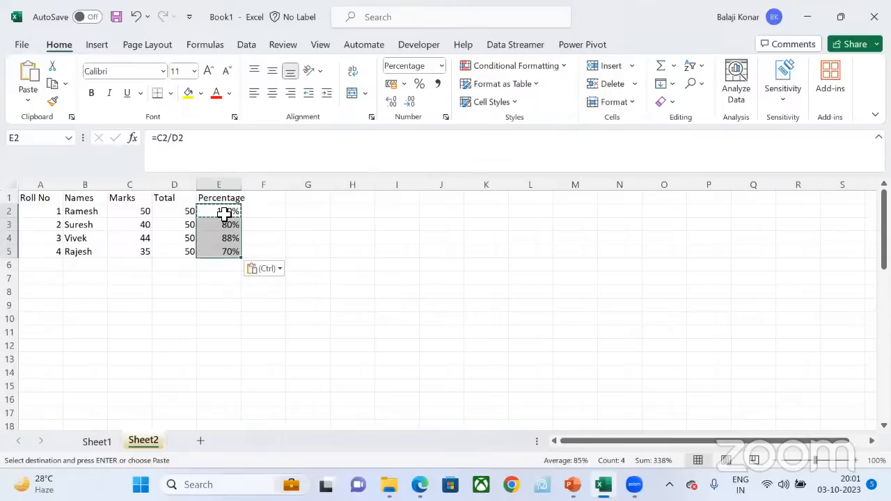
key(Escape)
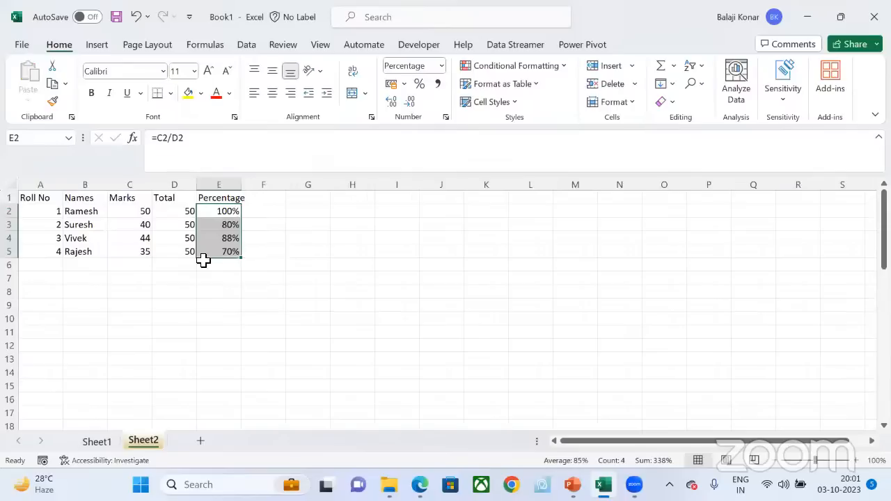
Step: Fill the background of cell E2 with the gold theme color
click(231, 227)
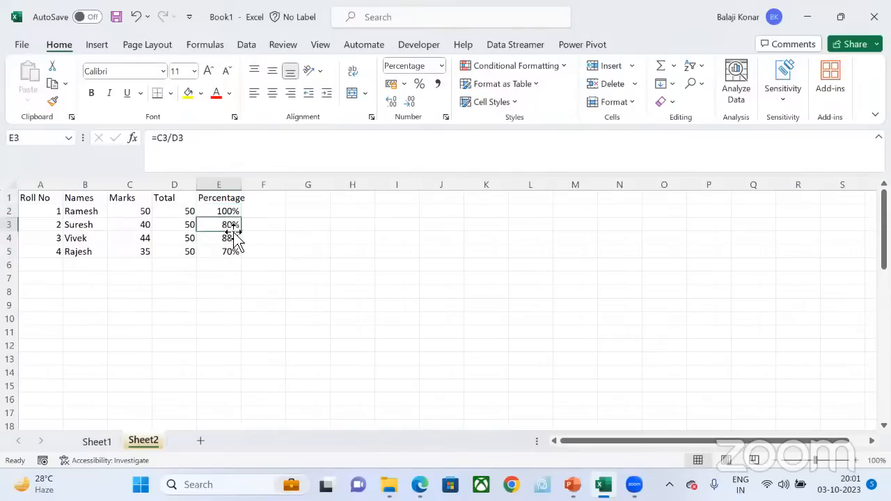
click(228, 211)
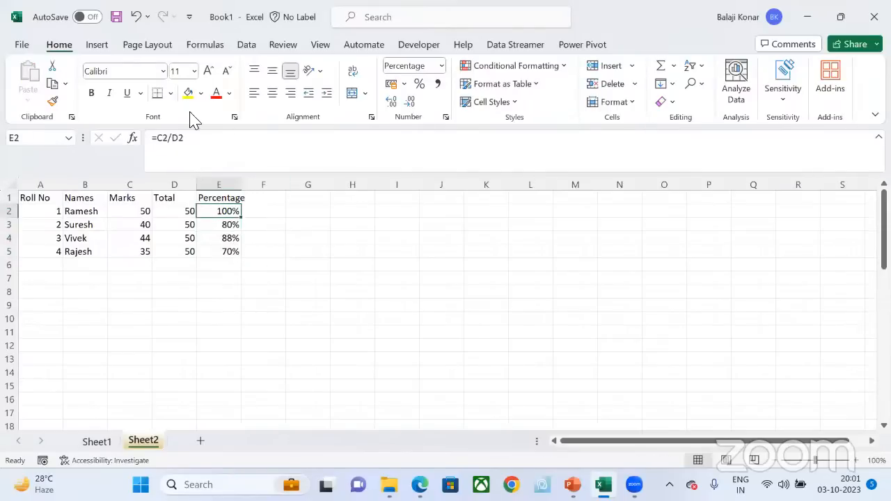
click(202, 95)
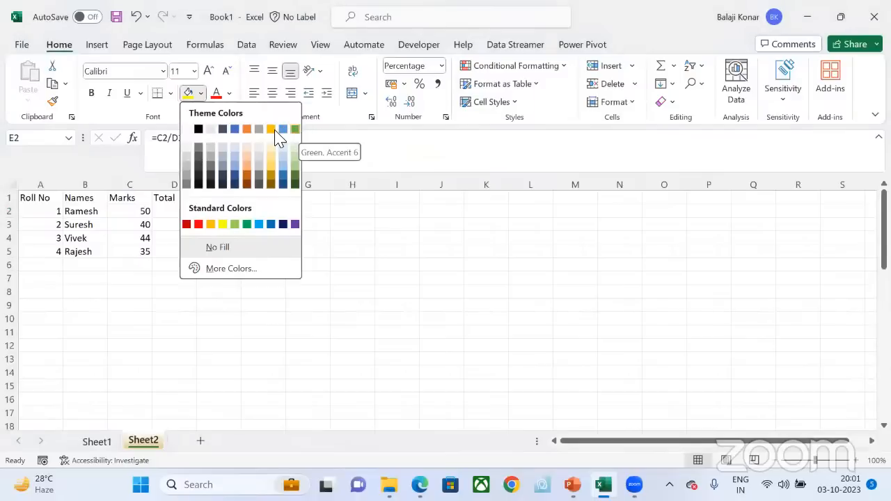
click(272, 130)
click(345, 257)
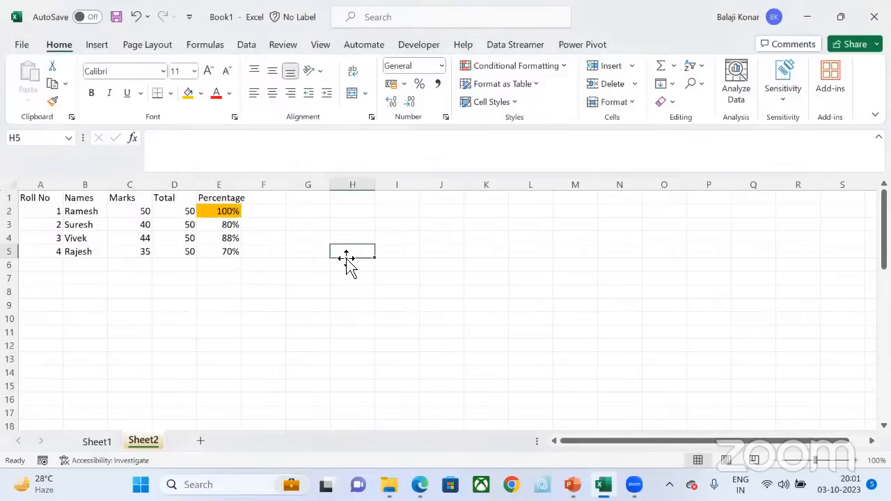
Step: Copy cell E2 with its formula and gold fill down through cell E5 using a regular paste
key(Up)
key(Up)
key(Up)
key(Left)
key(Left)
key(Left)
key(Left)
key(Left)
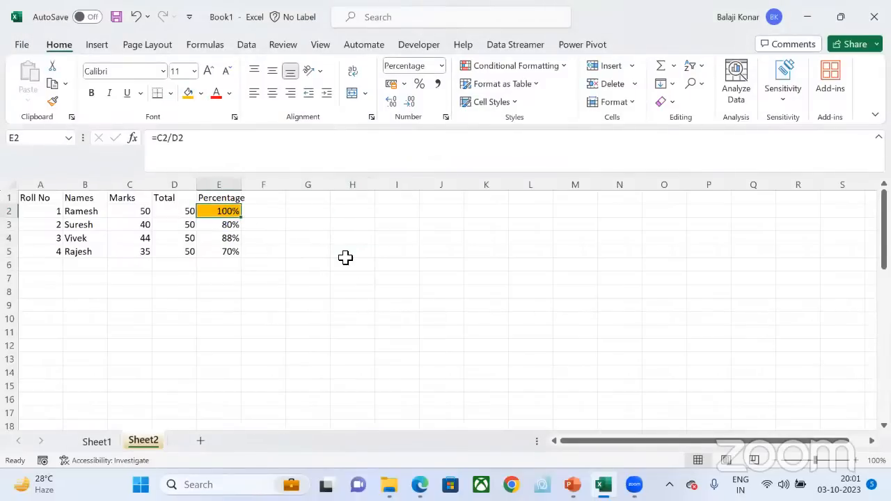
key(Right)
key(Right)
key(ctrl+c)
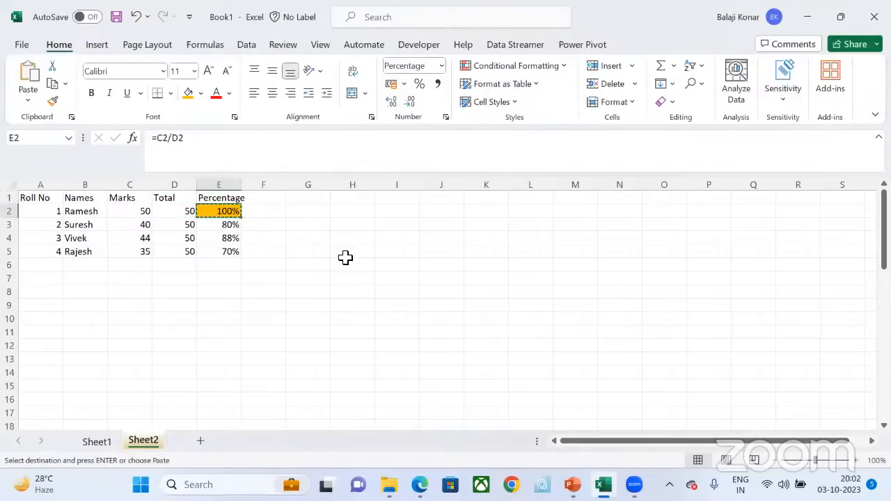
key(shift+Down)
key(shift+Down)
key(shift+Down)
key(ctrl+v)
key(Escape)
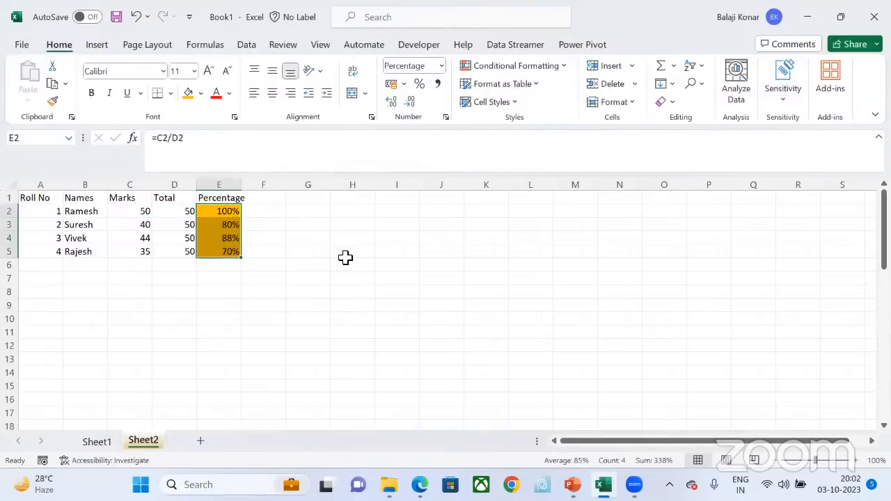
click(340, 268)
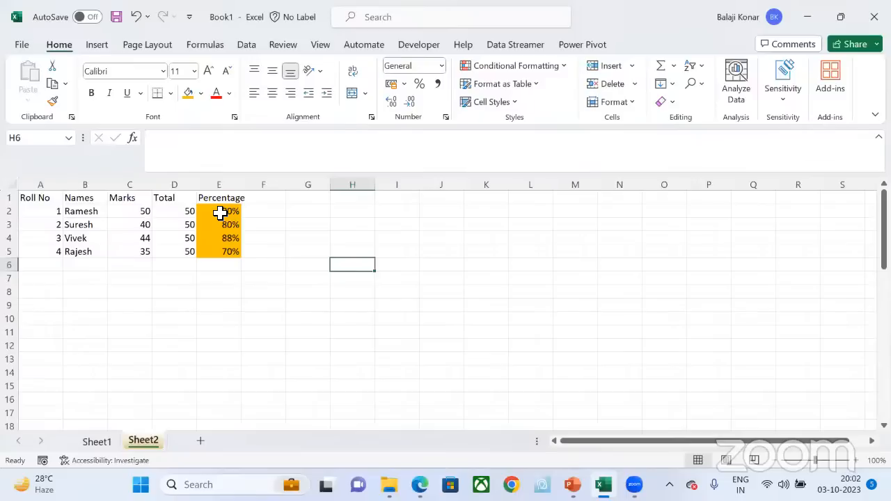
click(220, 212)
key(ctrl+c)
key(shift+Down)
key(shift+Down)
key(shift+Down)
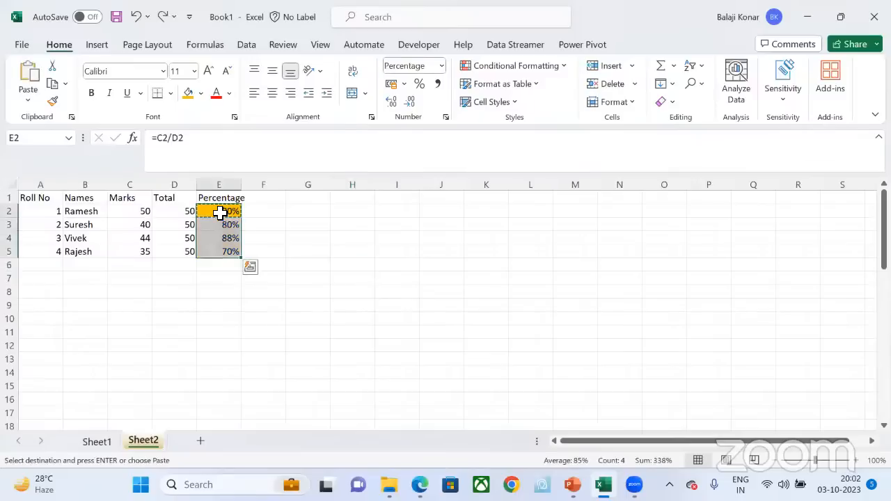
key(Escape)
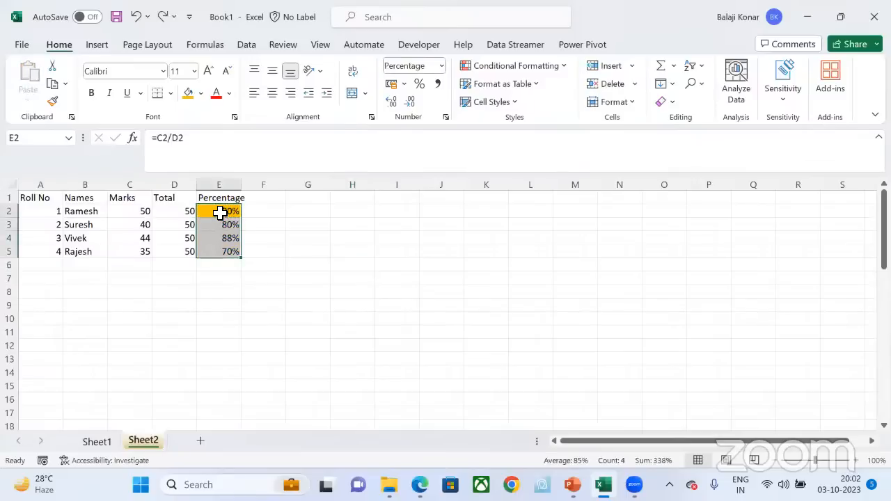
Step: Copy cell E2 and view the Paste Special options for the range E2:E5, closing them without pasting
click(220, 212)
key(ctrl+c)
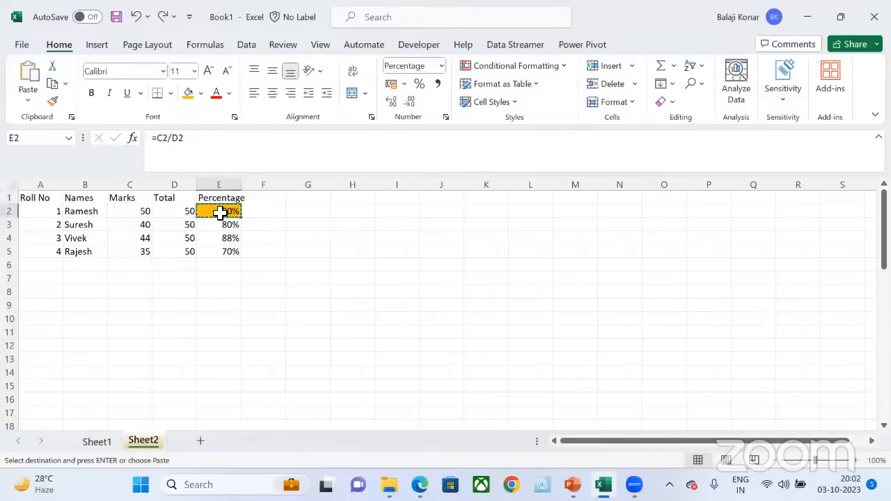
key(shift+Down)
key(shift+Down)
key(shift+Down)
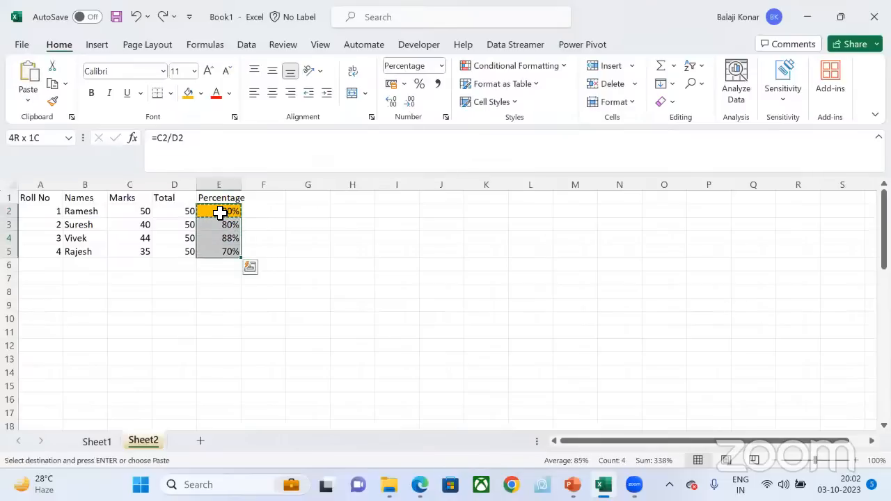
key(ctrl+alt+v)
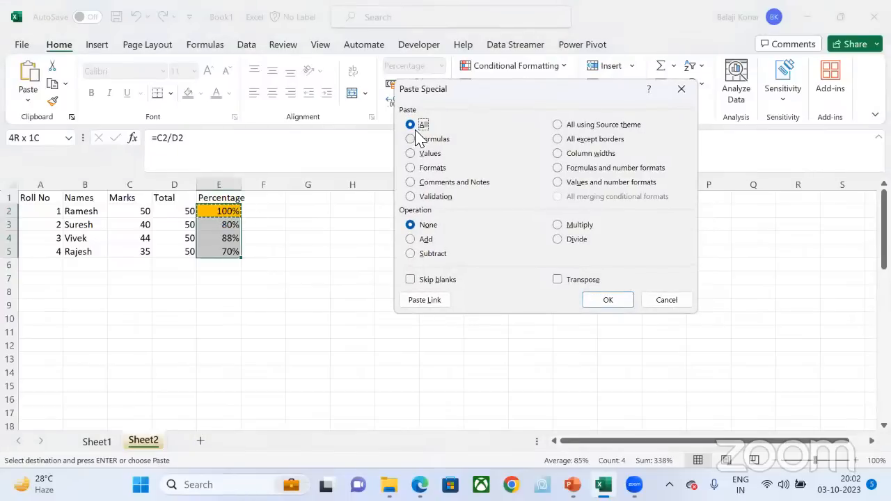
click(681, 89)
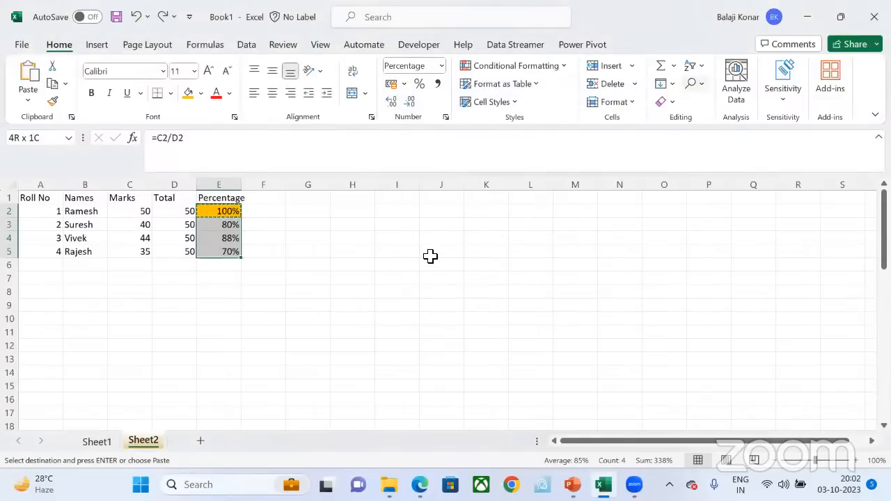
Step: Enter the shortcut note "cntrl + Alt +V" in cell J5
click(431, 254)
text(cntrl)
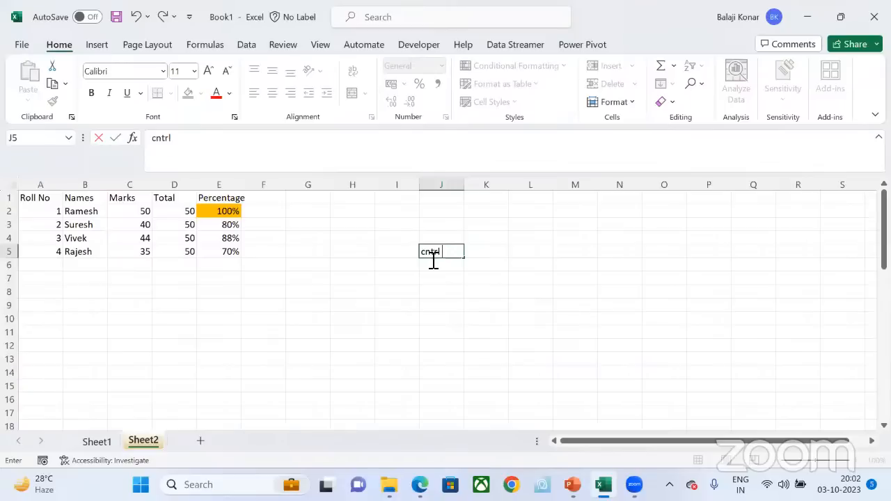
text( + Alt +V)
key(Return)
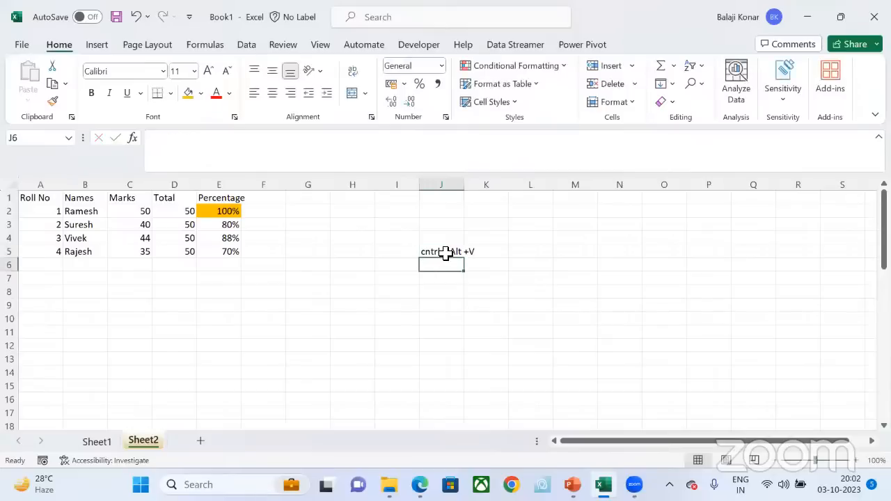
click(445, 252)
Step: Copy cell E2 and use Paste Special with the Formulas option to paste only its formula into E2:E5
click(243, 212)
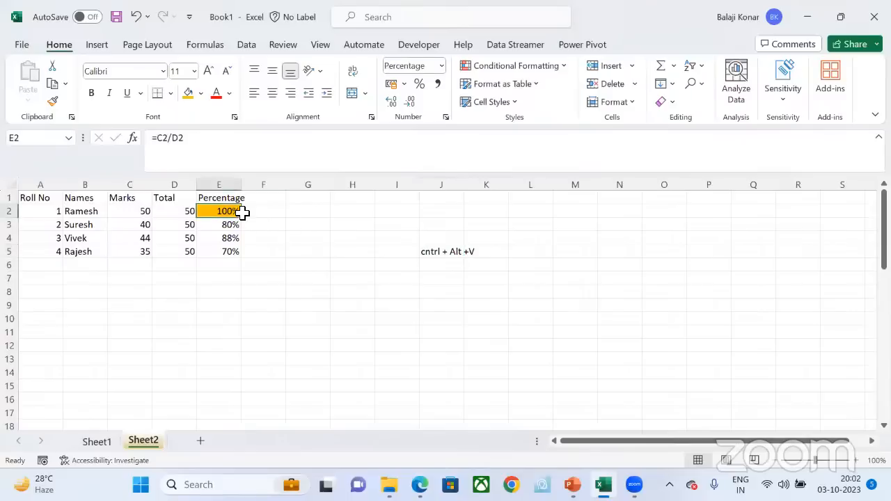
key(ctrl+c)
key(shift+Down)
key(shift+Down)
key(shift+Down)
key(ctrl+v)
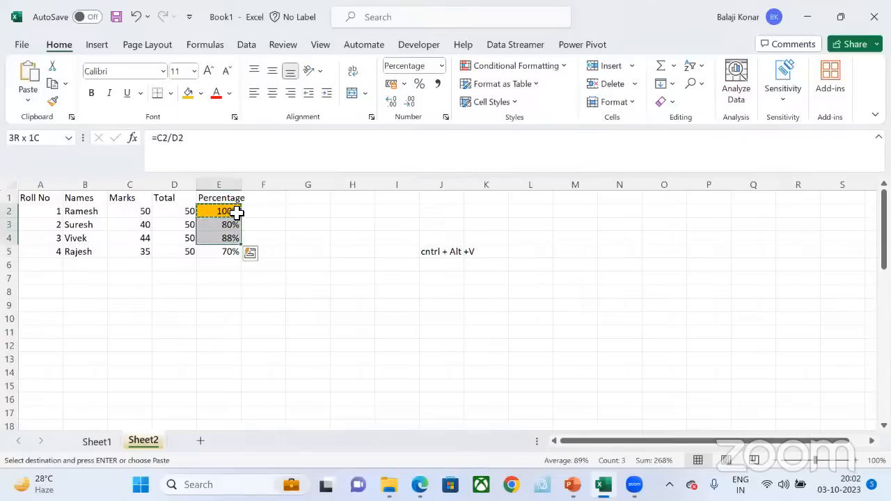
key(ctrl+alt+v)
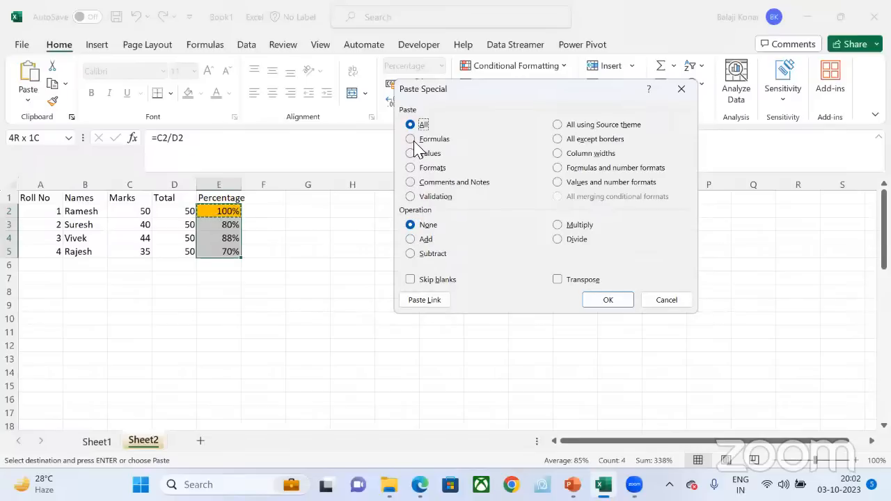
click(411, 139)
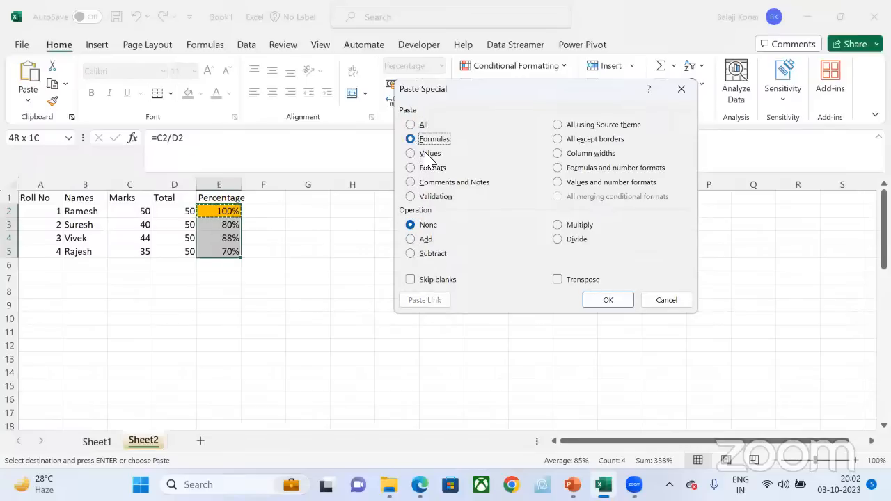
click(607, 300)
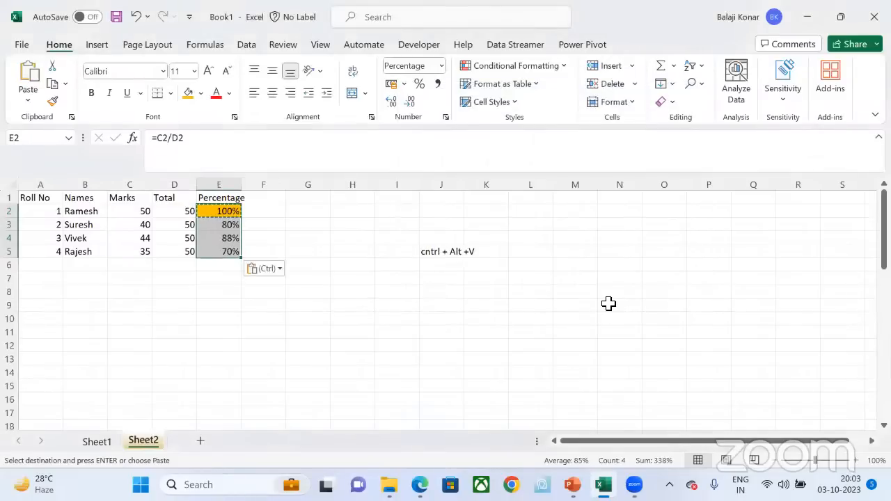
drag(229, 224, 218, 237)
click(218, 238)
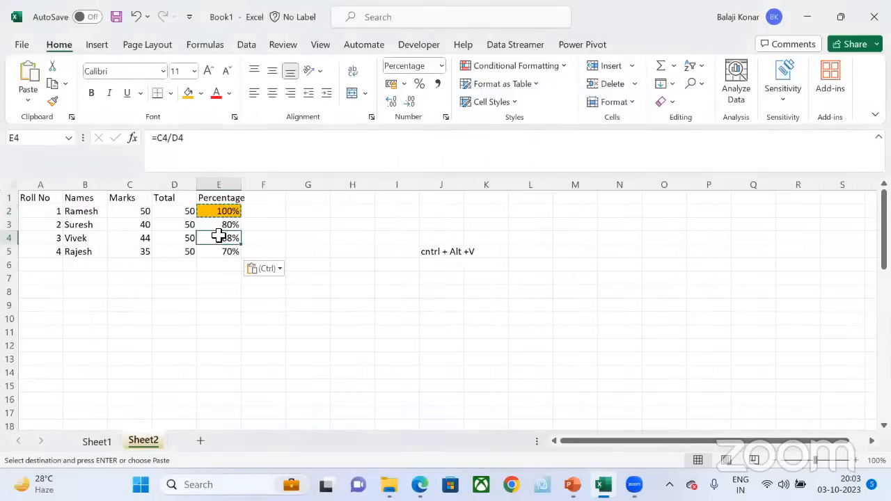
key(Escape)
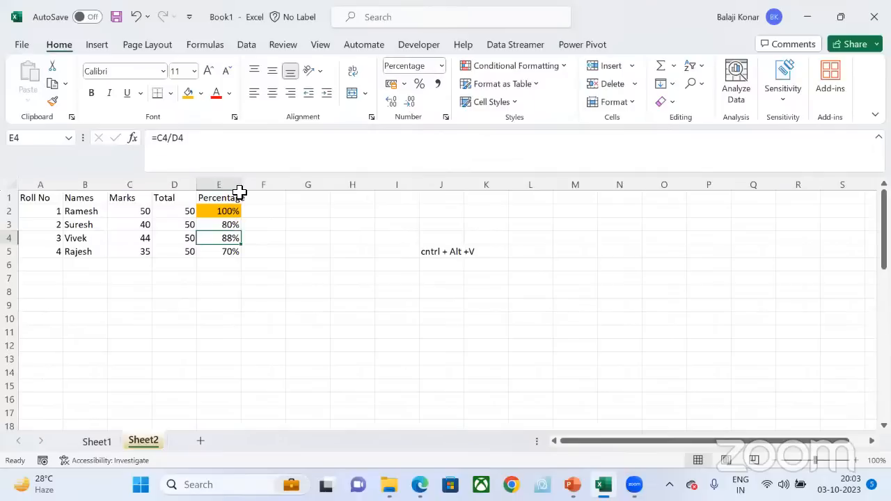
Step: Re-enter the percentage formula =C2/D2 in cell E2 for the first student
click(299, 68)
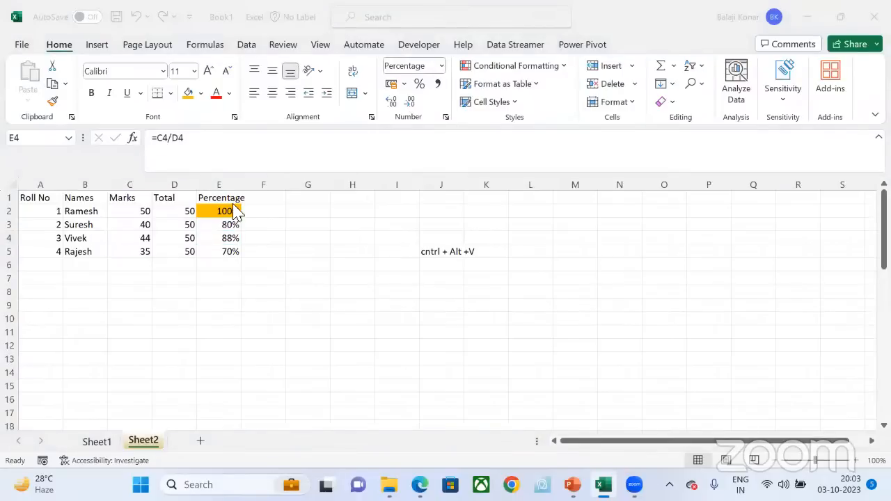
click(223, 208)
click(220, 211)
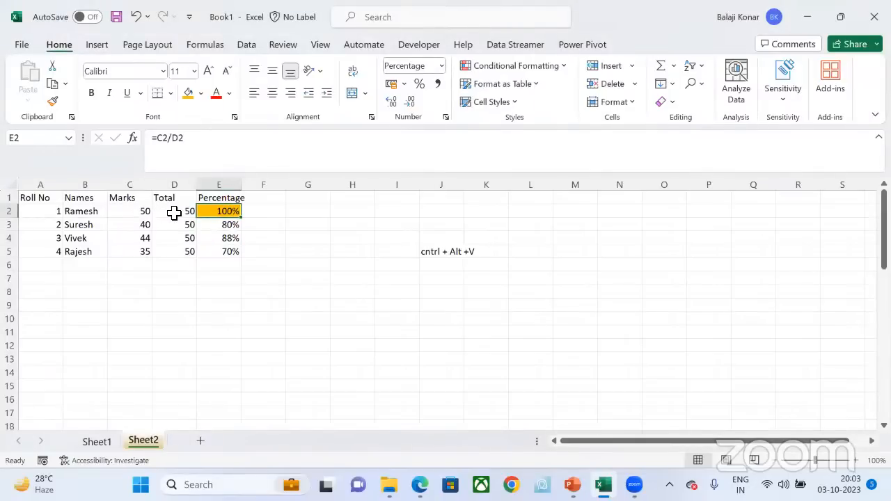
text(=)
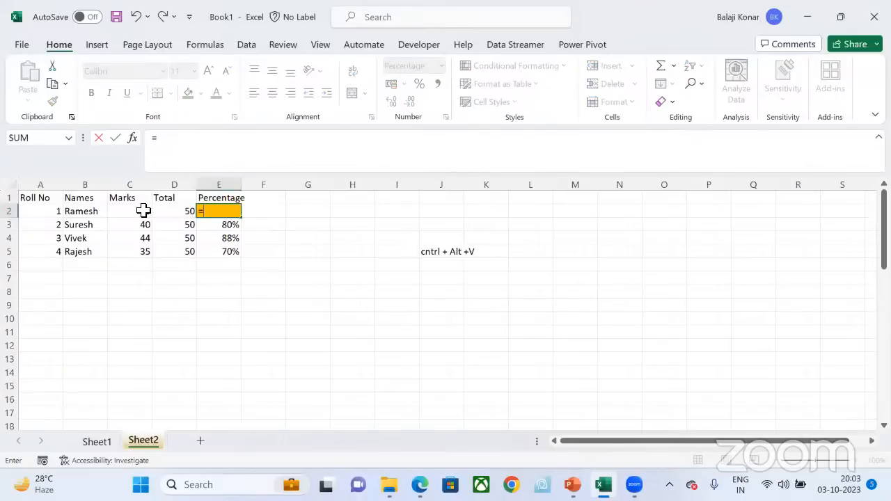
click(144, 211)
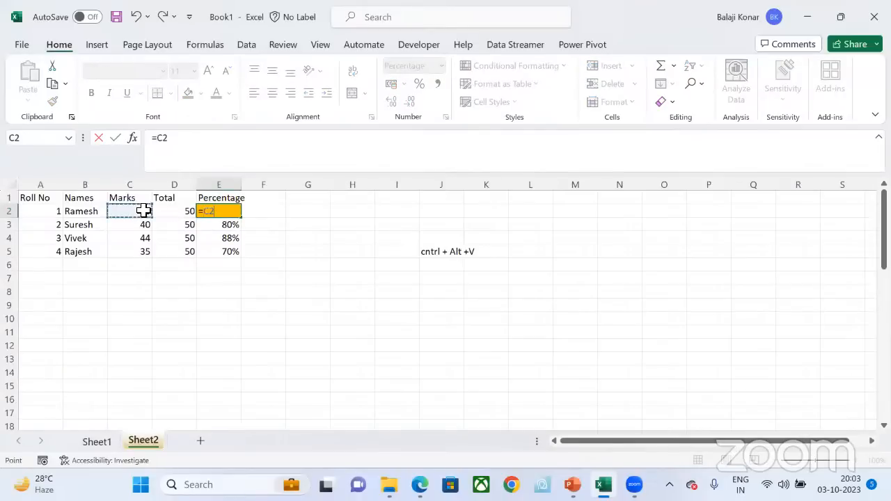
text(/)
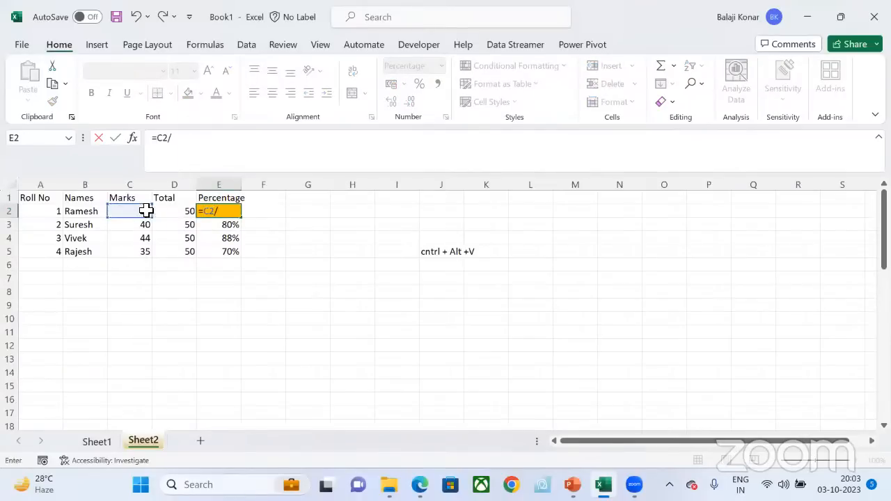
click(189, 213)
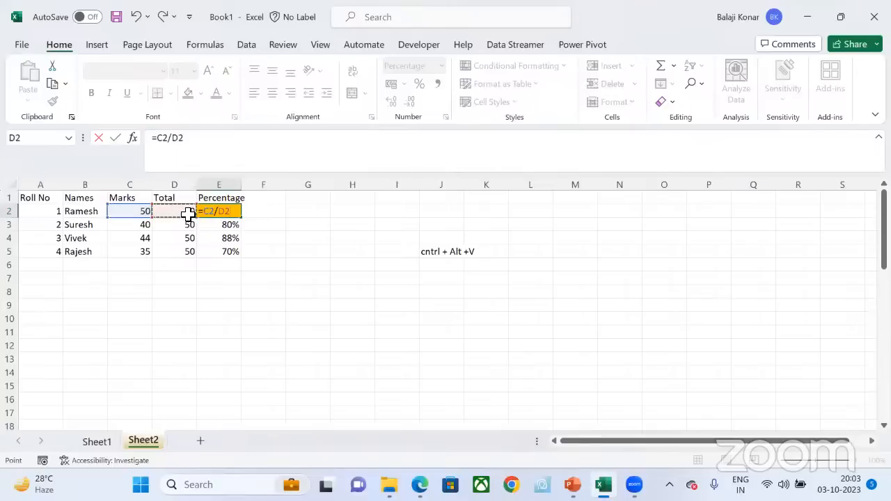
key(Return)
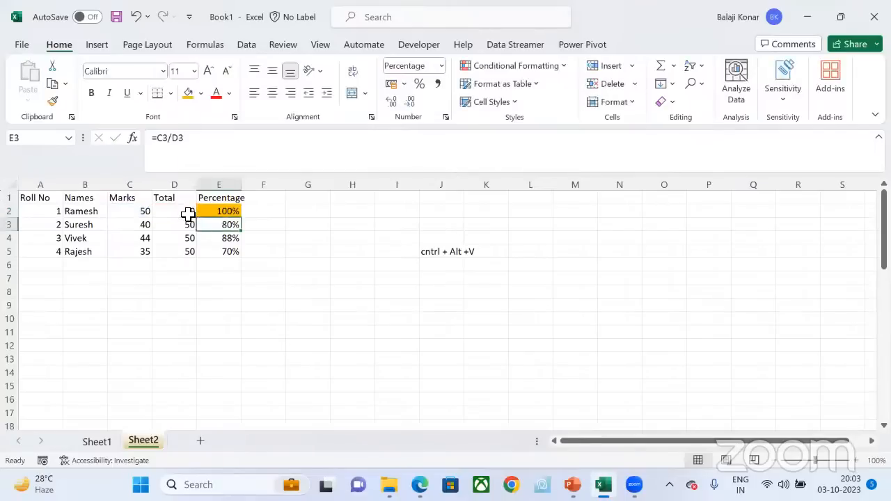
click(233, 211)
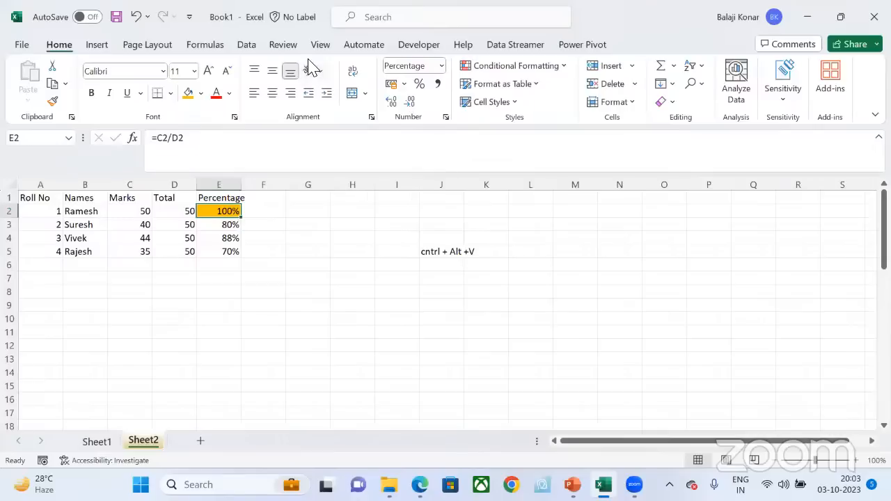
click(228, 226)
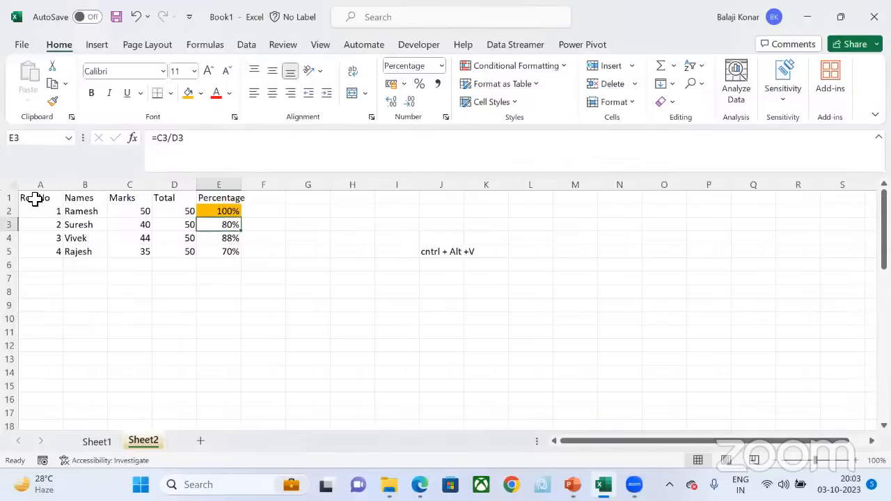
Step: Copy the marks table A1:E5 and paste it transposed at cell H9 using Paste Special
drag(35, 199, 217, 252)
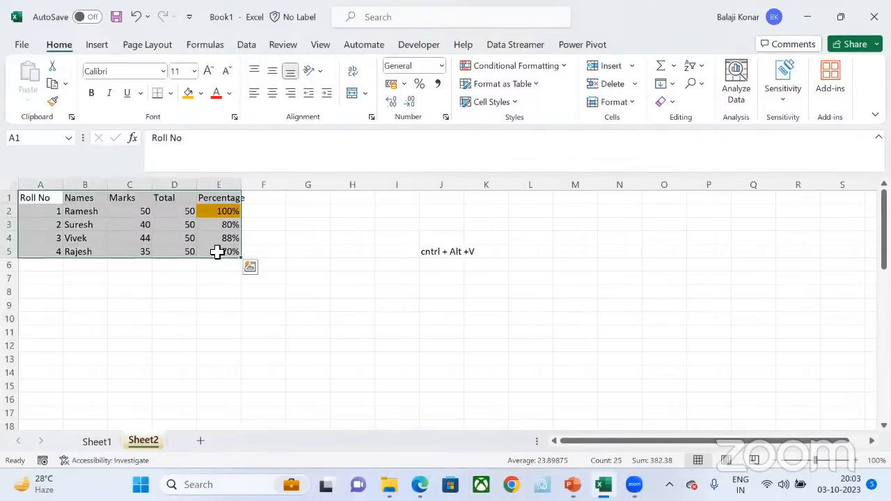
key(ctrl+c)
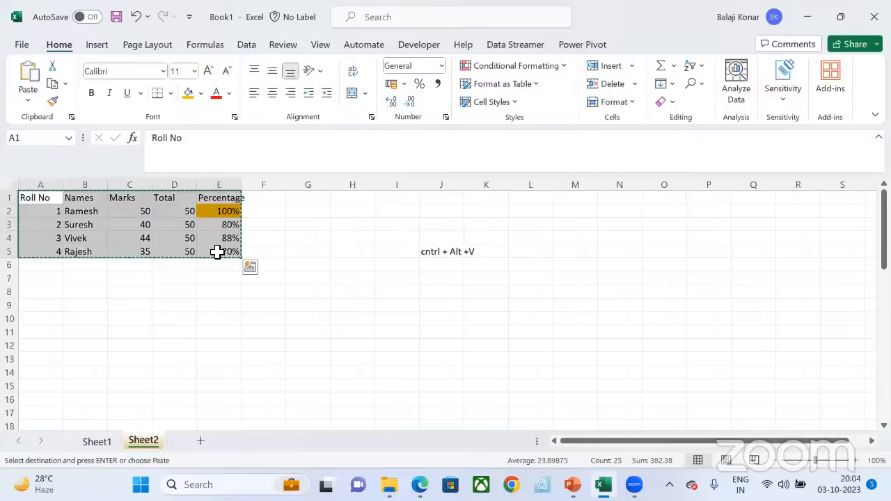
click(354, 298)
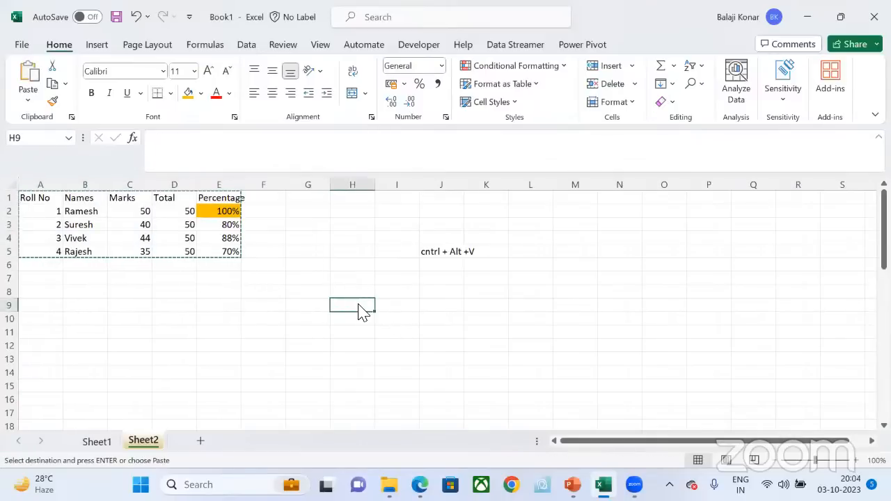
key(ctrl+alt+v)
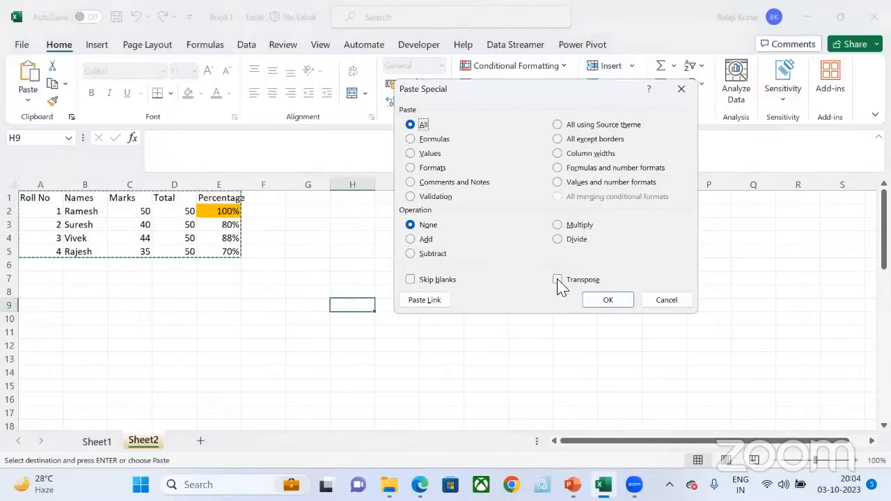
click(558, 280)
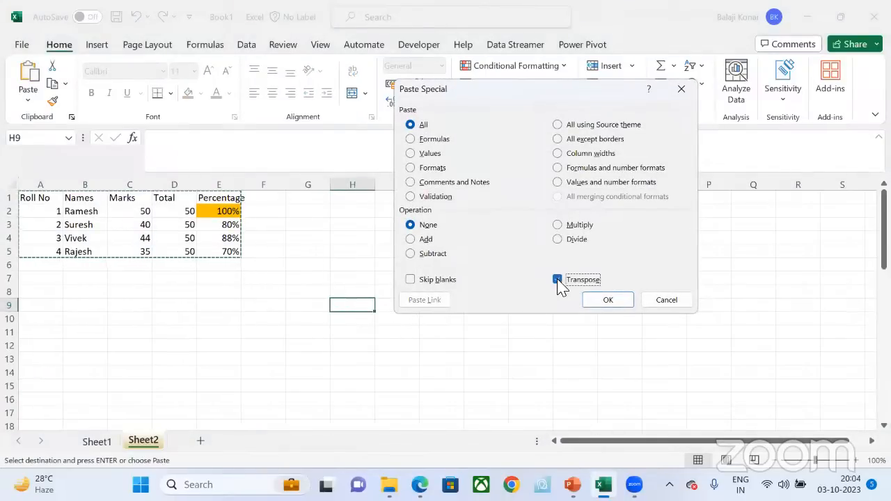
click(608, 304)
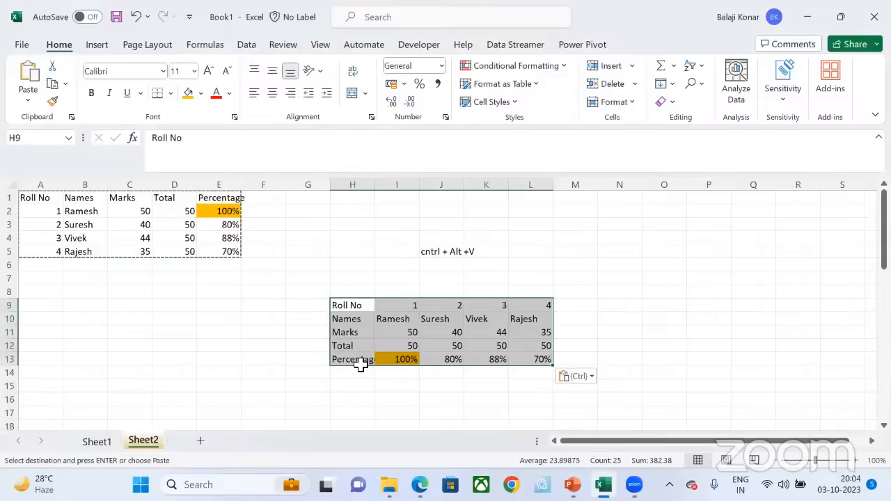
click(263, 359)
key(Escape)
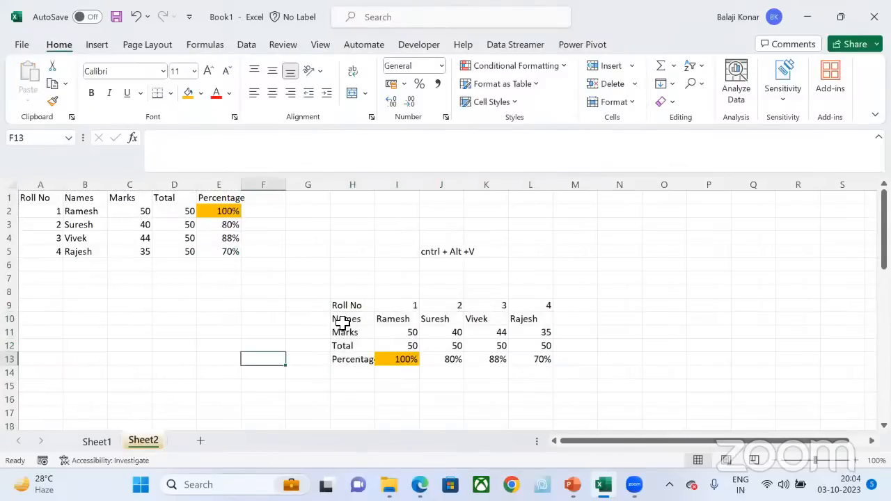
Step: Undo the last transposed paste and paste the copied marks table at H9 again using Paste Special with Transpose
key(ctrl+z)
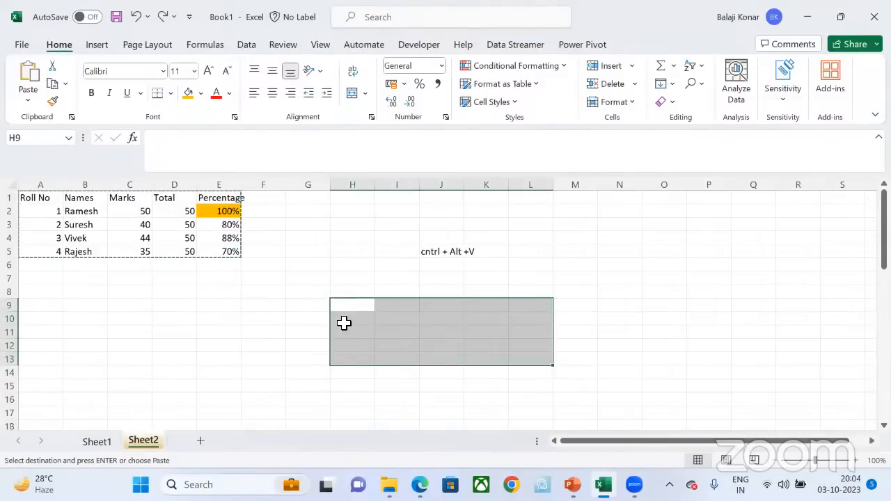
key(ctrl+alt+v)
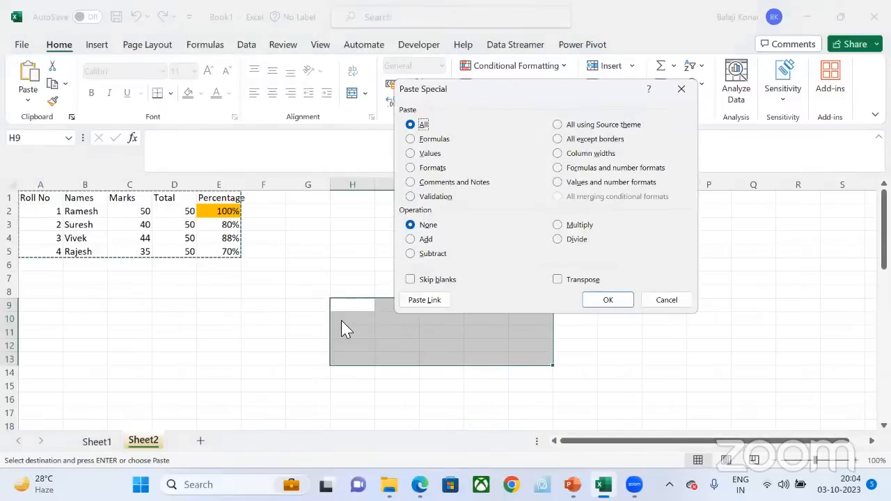
click(557, 280)
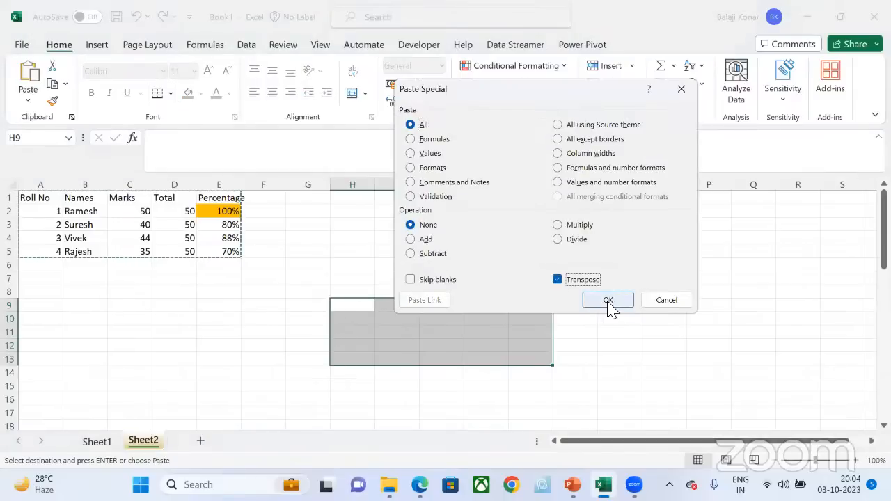
click(608, 300)
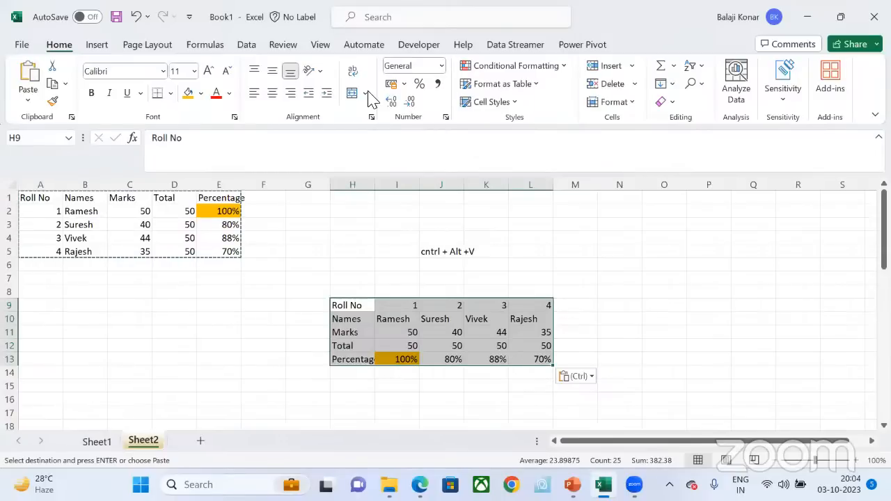
key(alt+Tab)
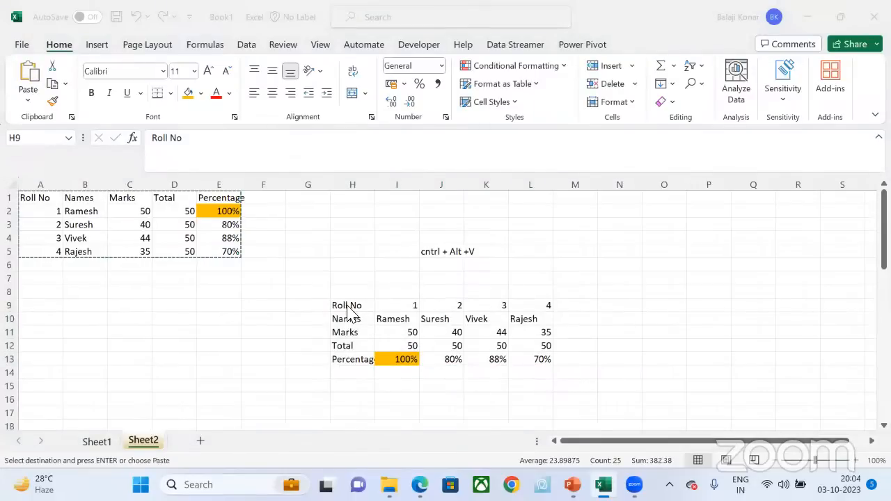
key(ctrl+s)
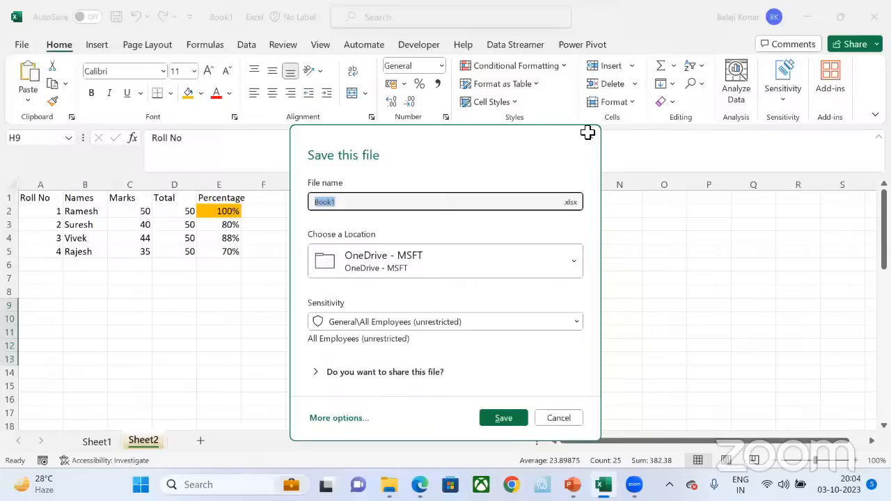
key(Escape)
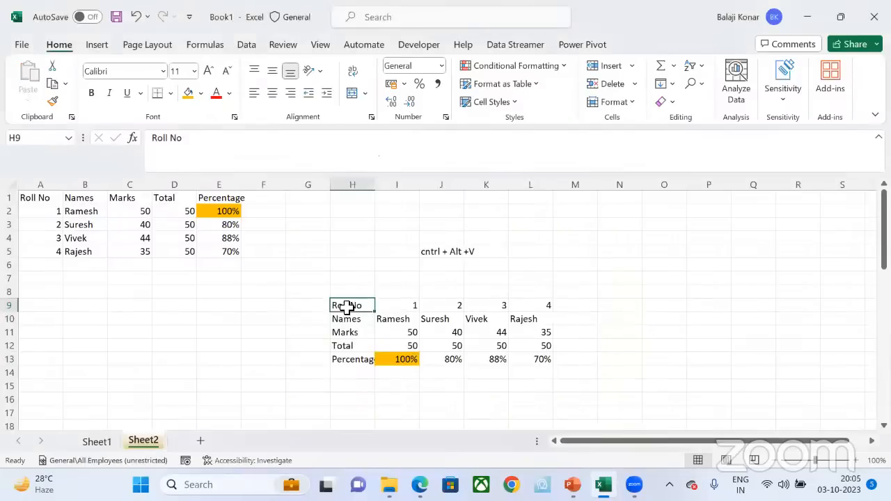
Step: Try clearing the contents of the transposed table in H9:L13 and undo the deletion
key(ctrl+a)
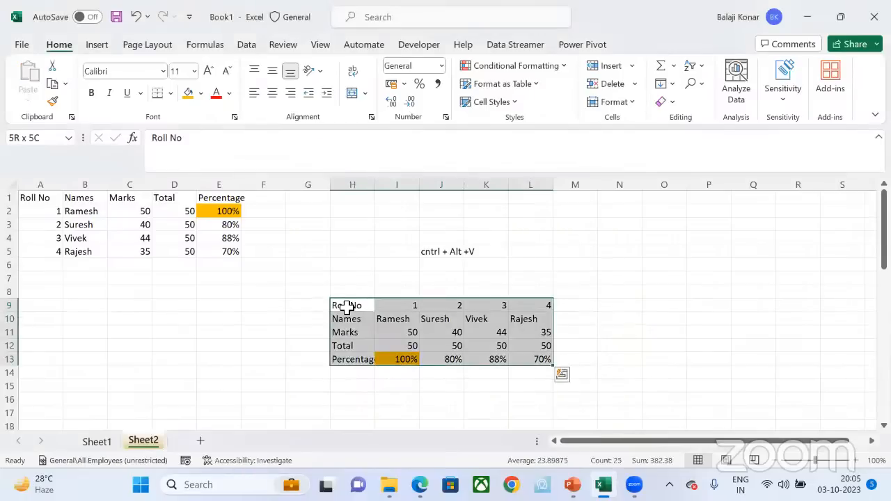
key(Delete)
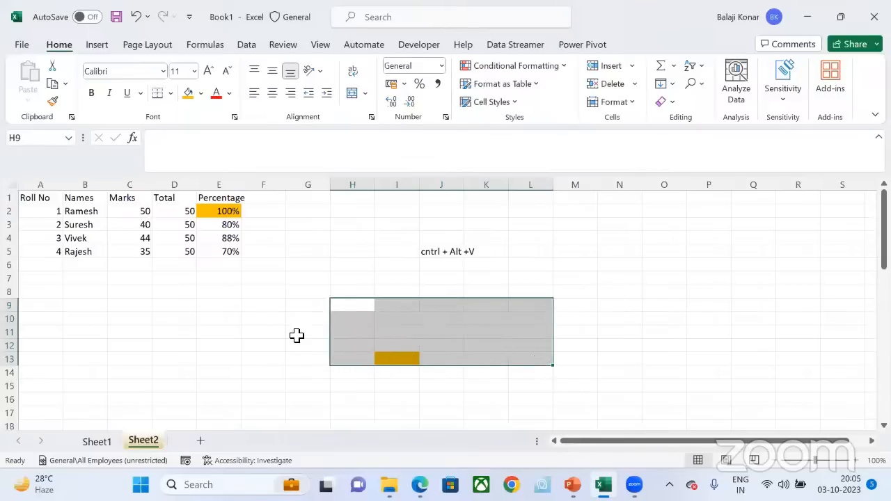
click(219, 278)
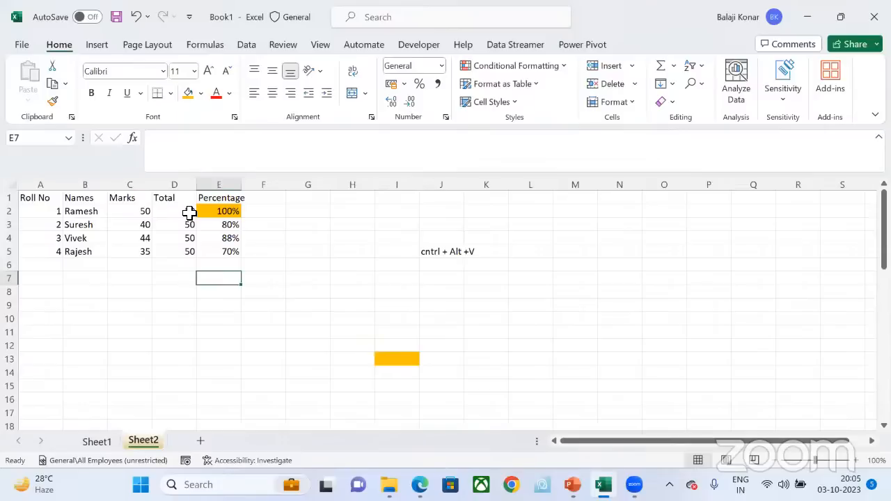
key(ctrl+z)
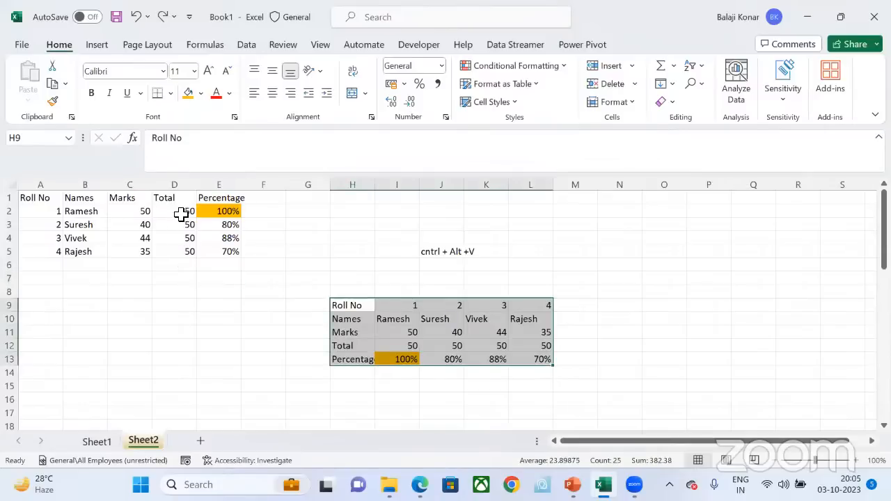
Step: Set the first student's Total in D2 to 100 and fill the value down through D5
click(182, 214)
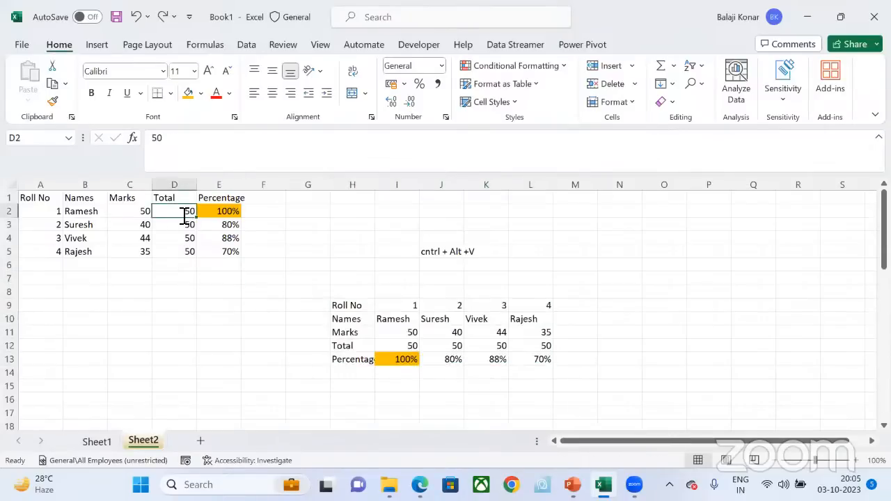
text(100)
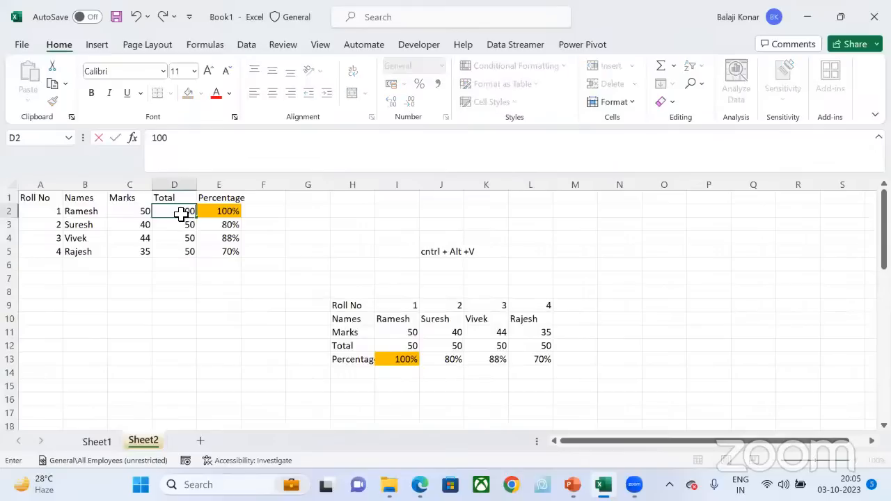
key(Return)
click(181, 214)
double_click(196, 217)
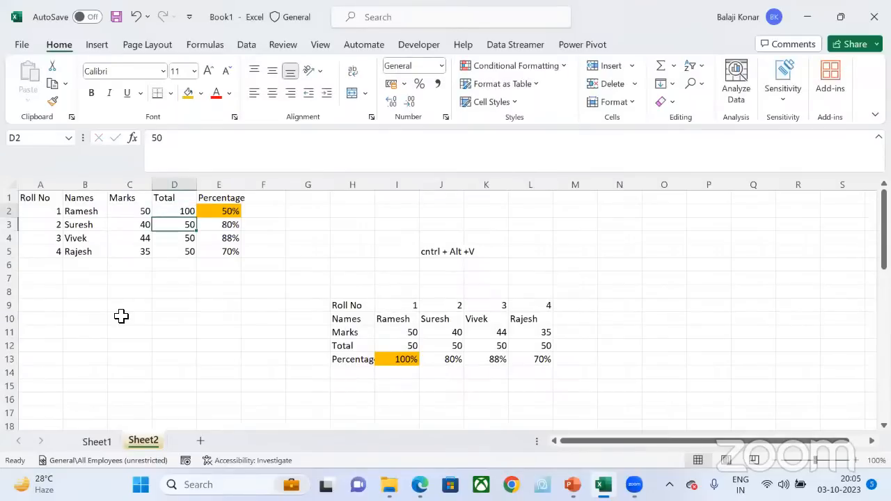
Step: Enter the value 50 in the empty cell E13, outside the marks table
drag(121, 316, 130, 294)
drag(143, 219, 142, 212)
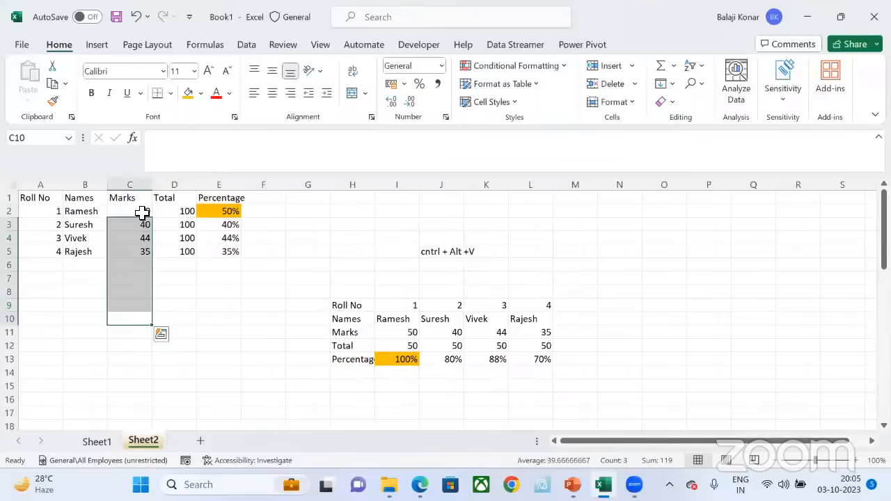
click(142, 212)
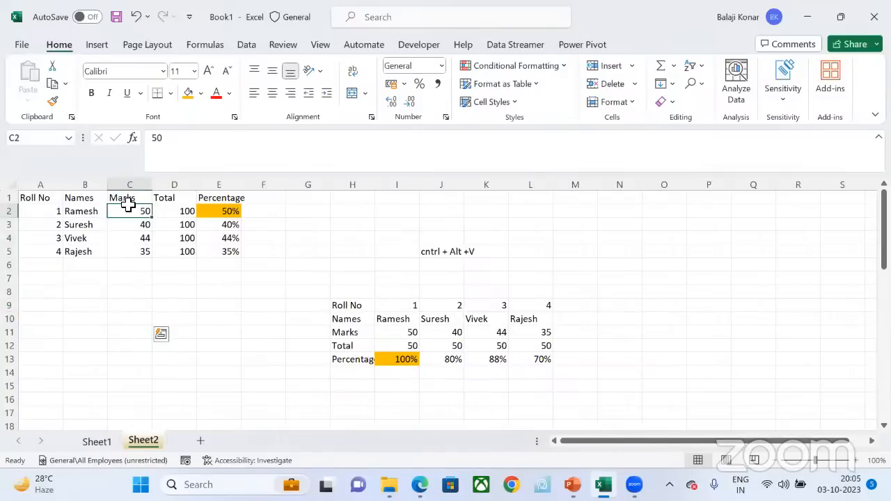
drag(129, 209, 142, 249)
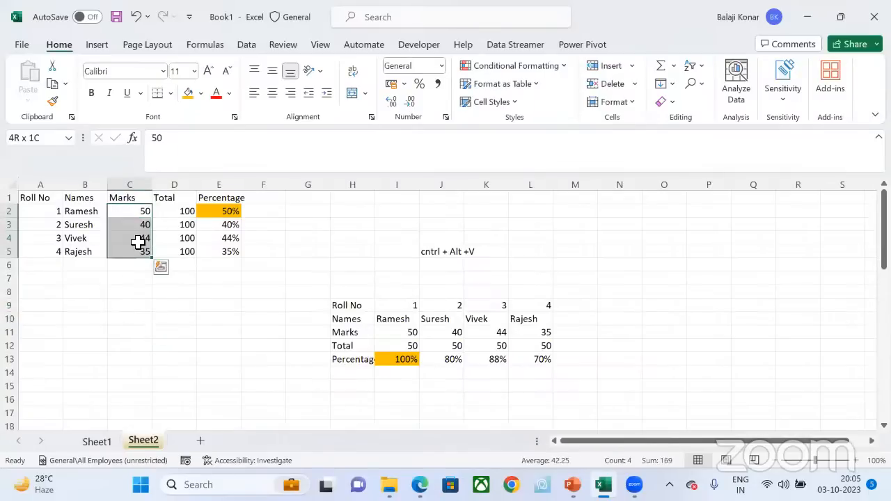
click(224, 356)
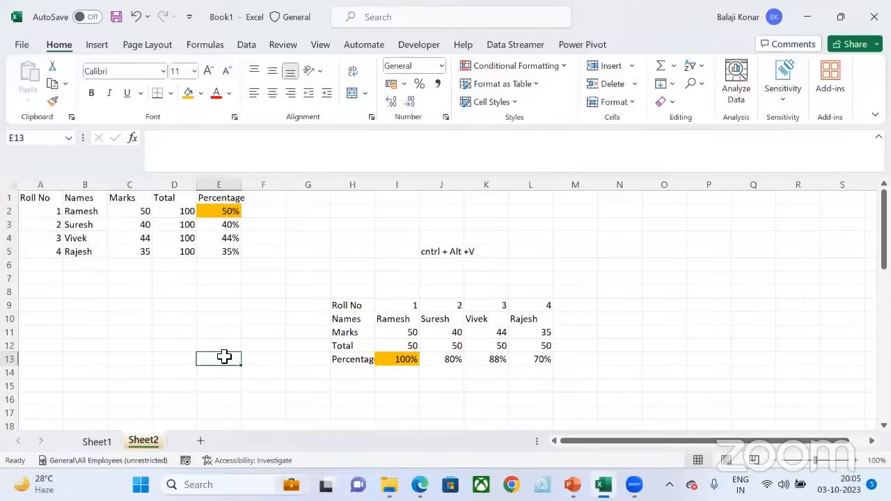
text(50)
key(Return)
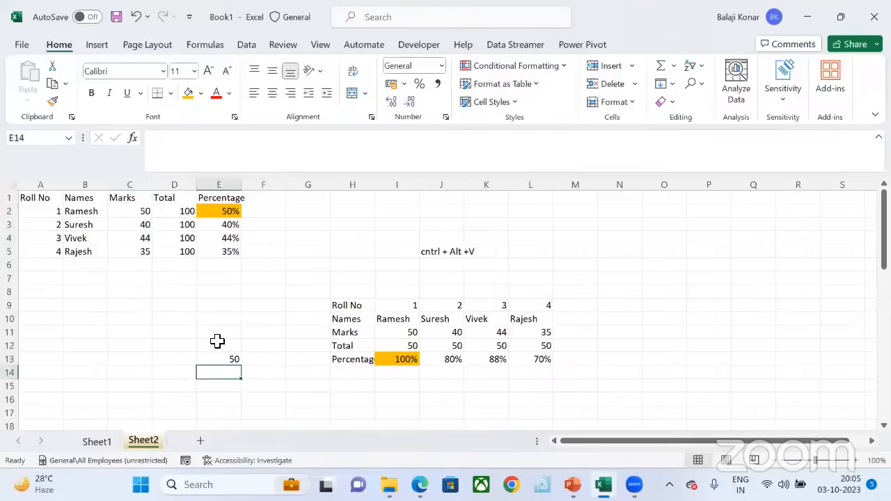
Step: Copy cell E13 and add its value to all the marks in C2:C5 using Paste Special with the Add operation
key(Up)
key(ctrl+c)
click(140, 210)
key(shift+Down)
key(shift+Down)
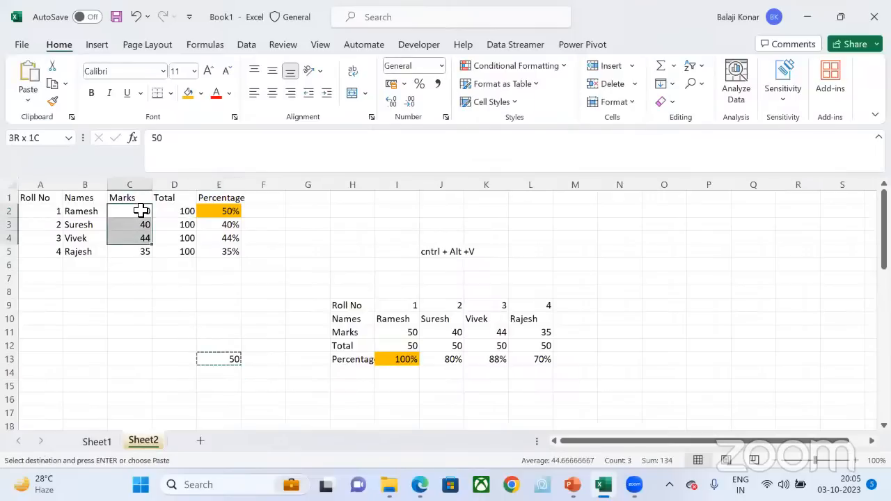
key(shift+Down)
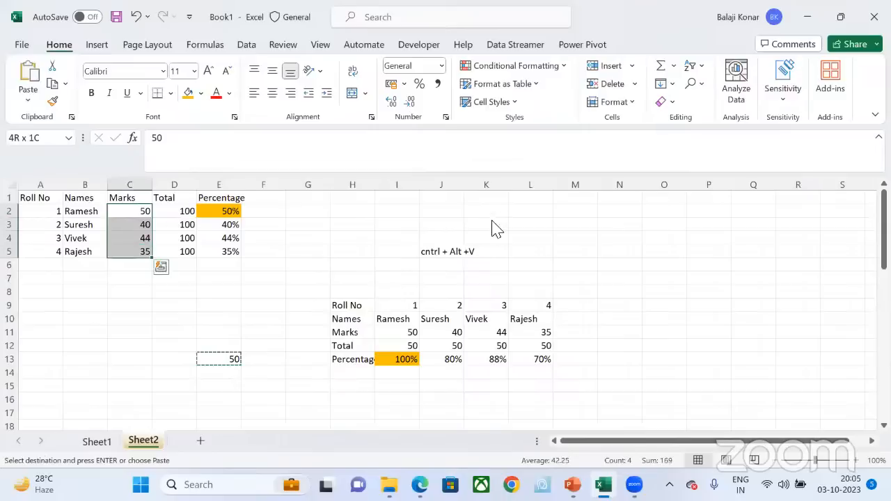
key(ctrl+alt+v)
click(411, 240)
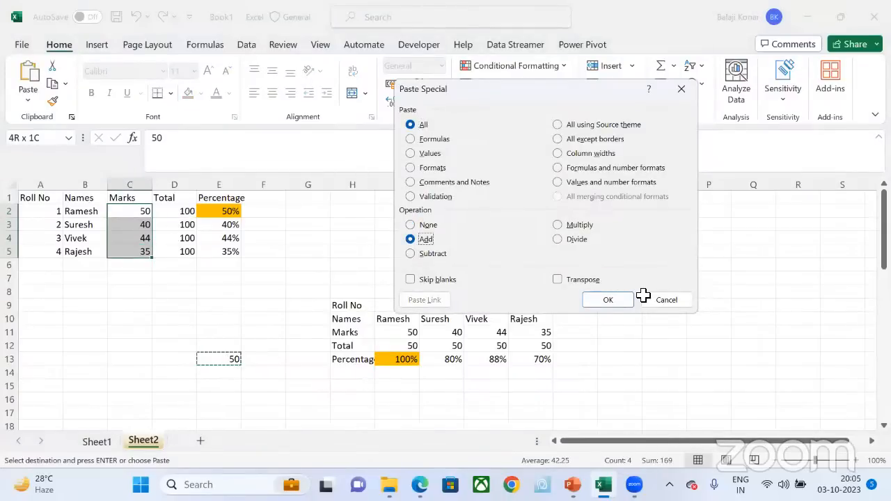
key(Return)
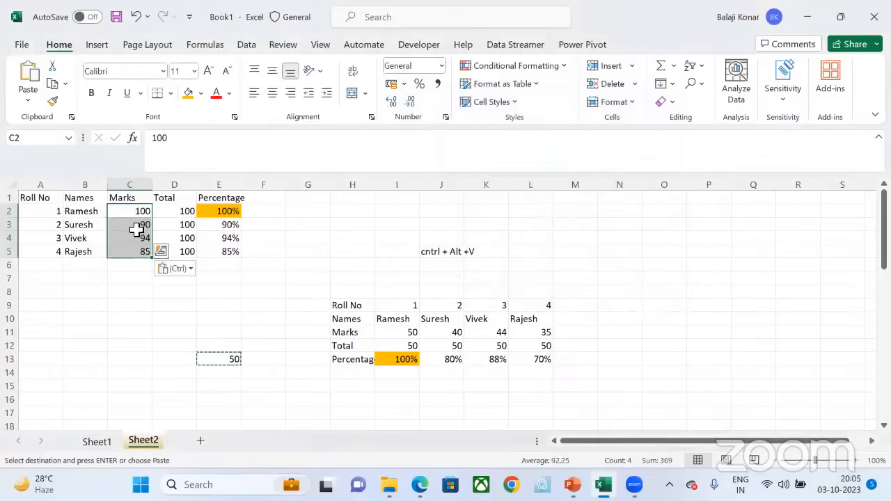
Step: Check the updated marks and review the Paste Special options without applying any of them
key(Down)
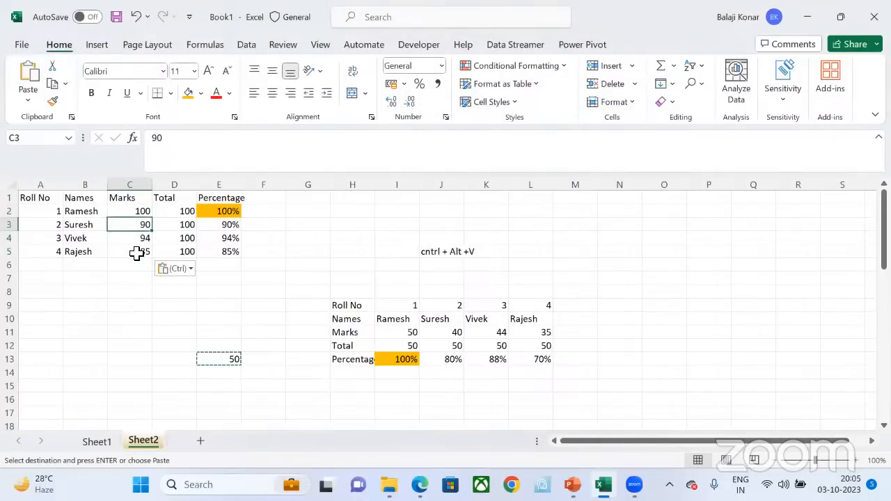
click(136, 253)
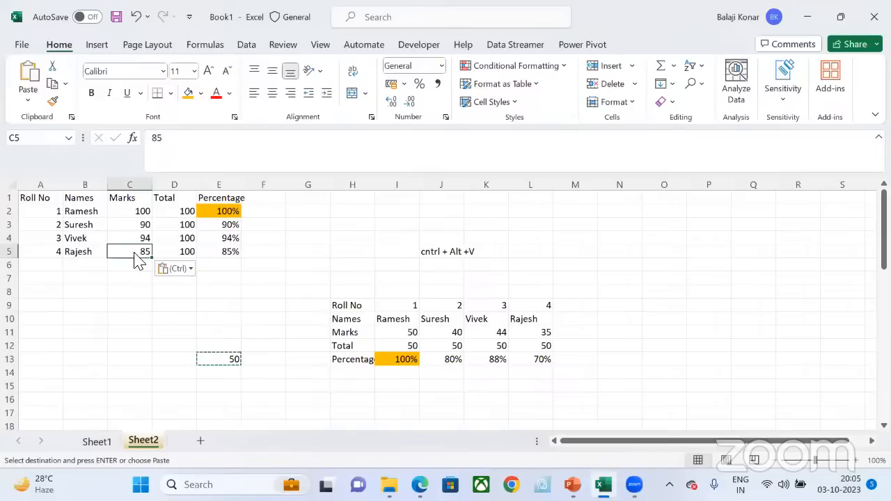
key(ctrl)
key(ctrl+alt+v)
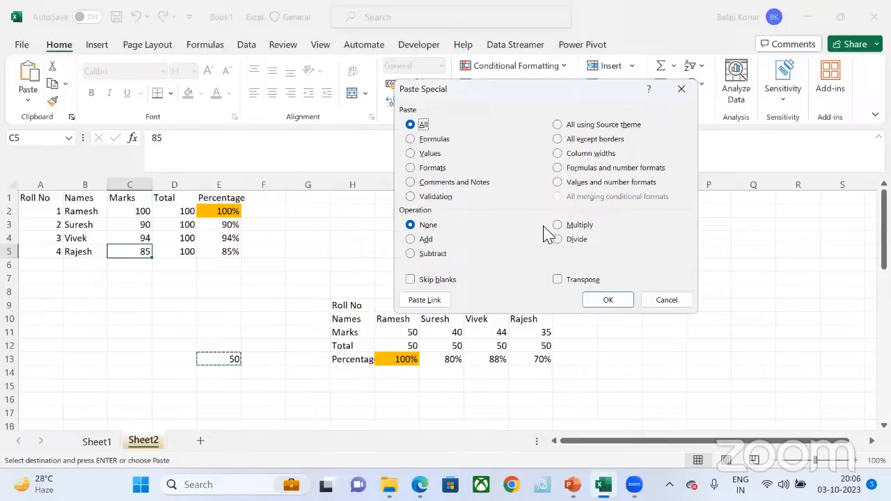
click(674, 301)
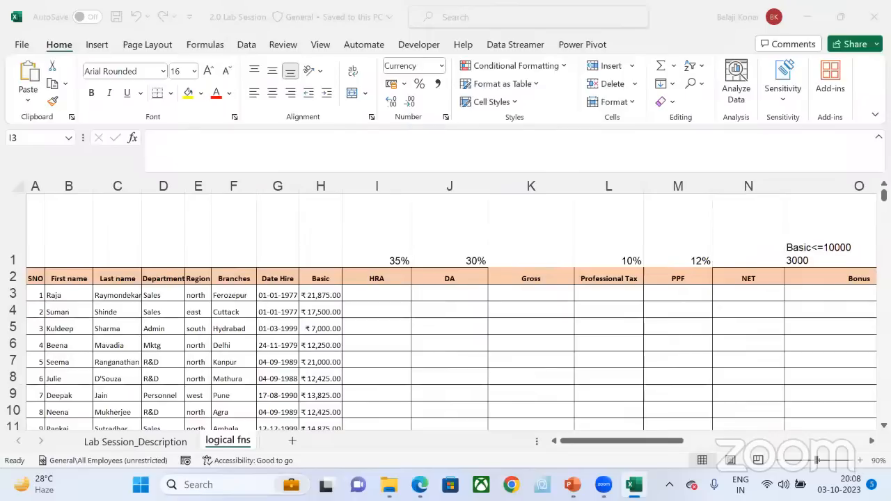
Step: Review the employee table on the logical fns sheet, going across the first employee's record from serial number to Basic and HRA
ctrl+scroll(427, 379, up, 1)
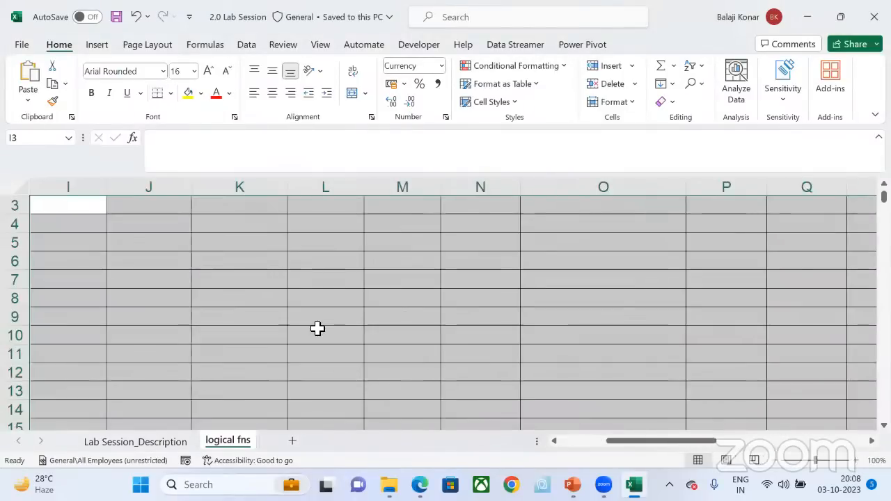
scroll(317, 328, left, 3)
scroll(63, 314, left, 2)
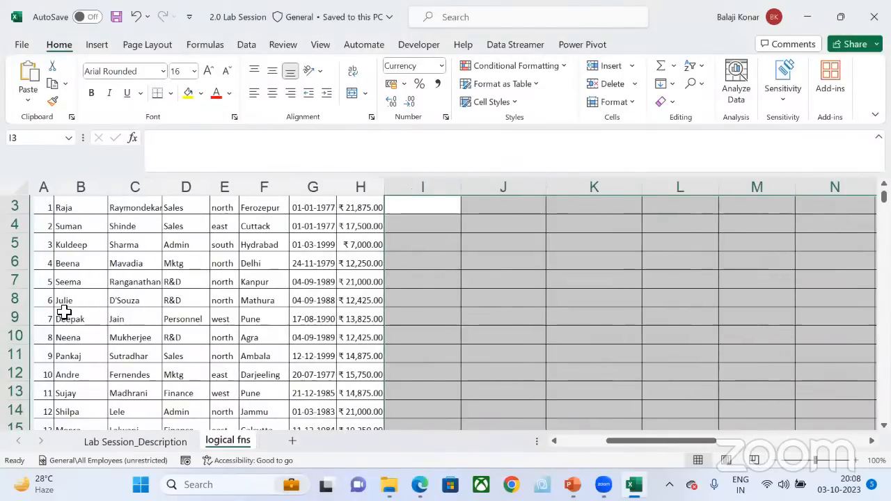
scroll(62, 313, up, 1)
click(63, 312)
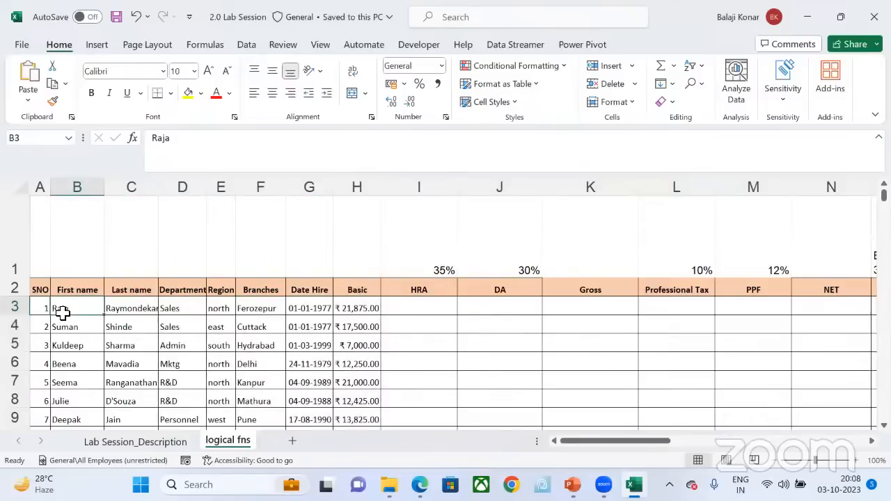
key(Right)
key(Right)
key(Right)
key(Right)
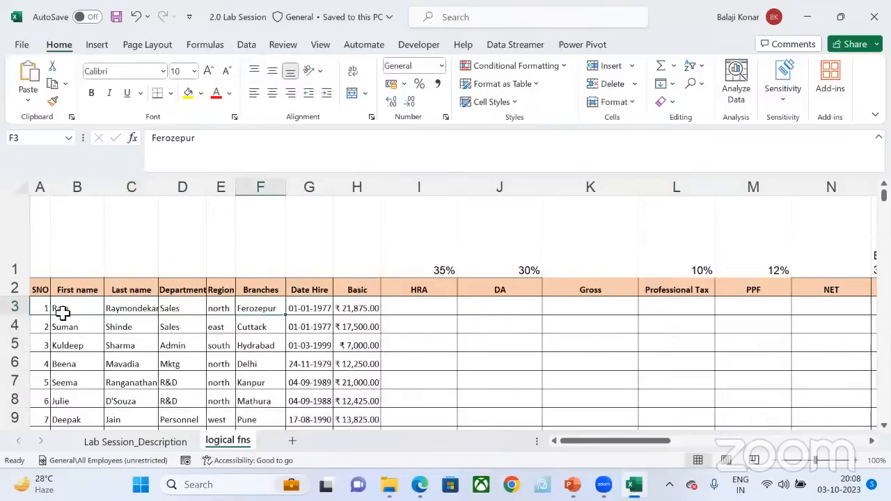
key(Home)
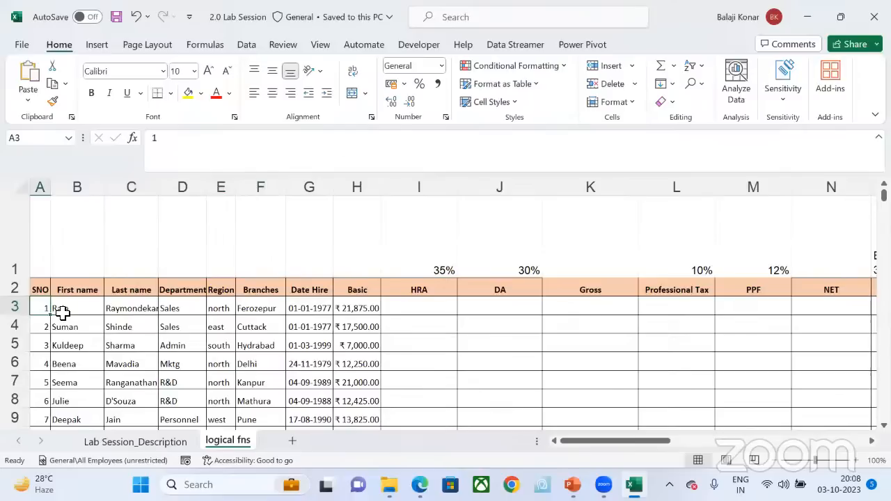
key(Right)
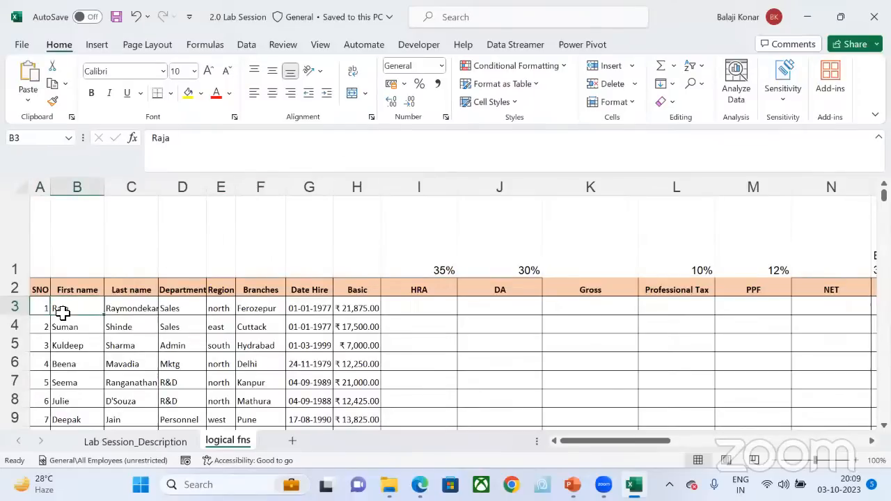
key(Right)
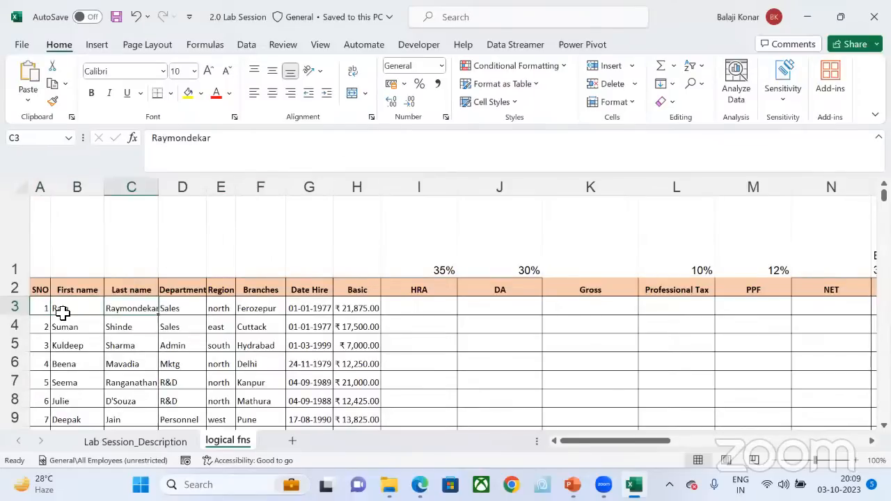
key(Right)
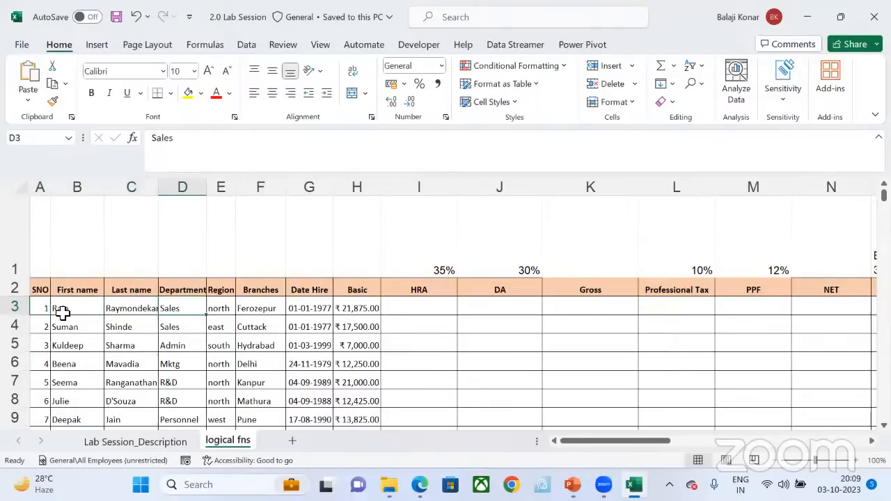
key(Right)
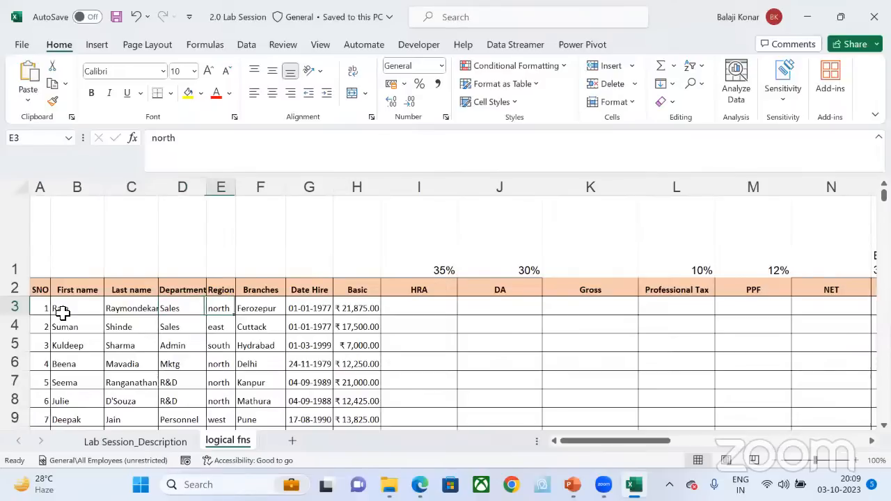
key(Right)
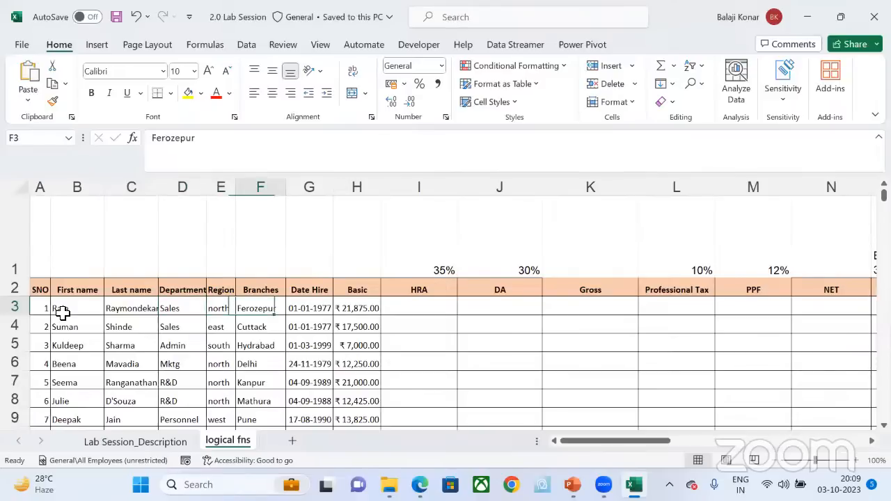
key(Right)
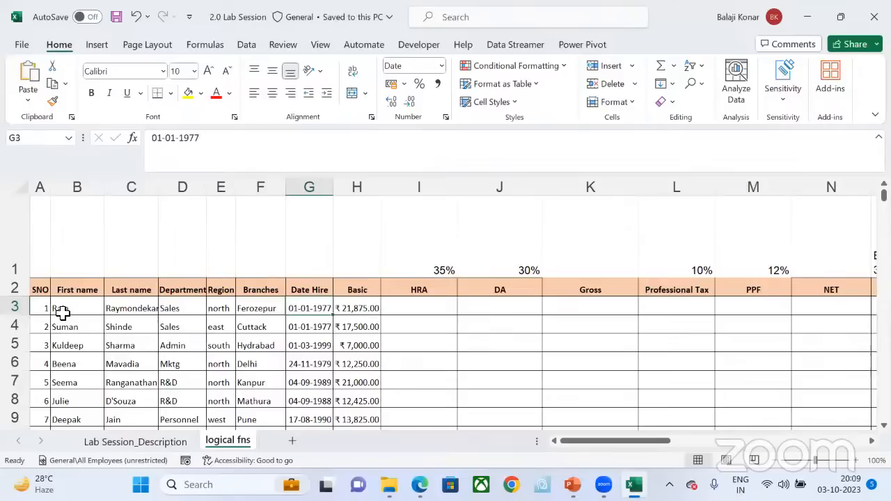
key(Right)
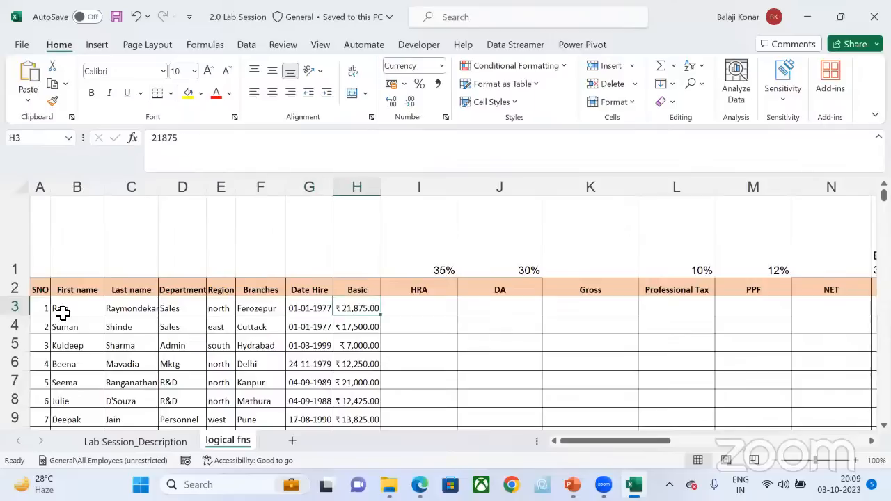
key(Right)
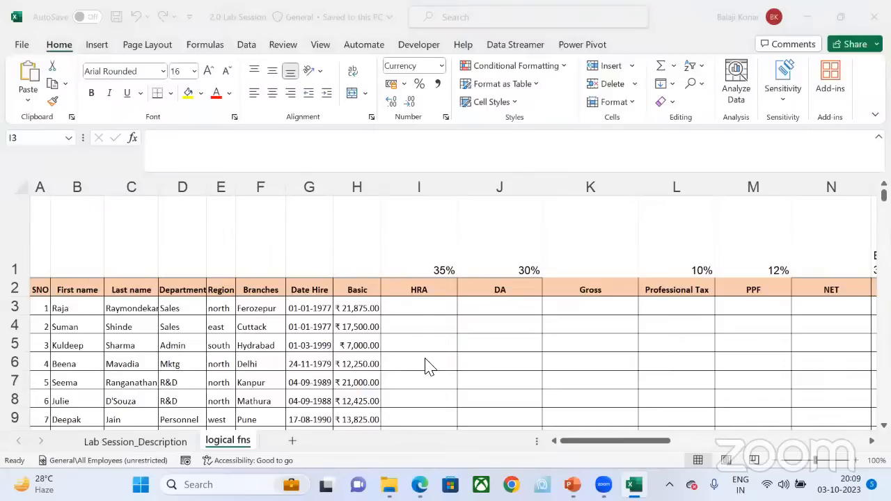
click(419, 308)
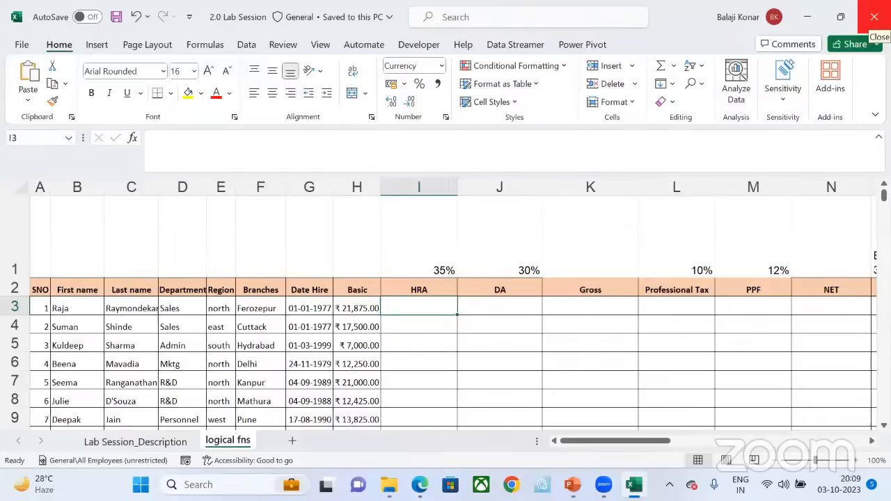
click(874, 17)
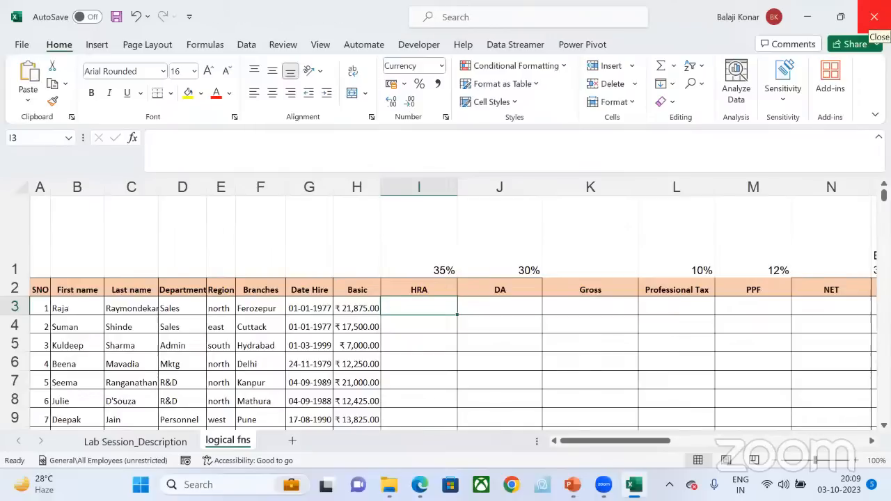
scroll(702, 282, right, 5)
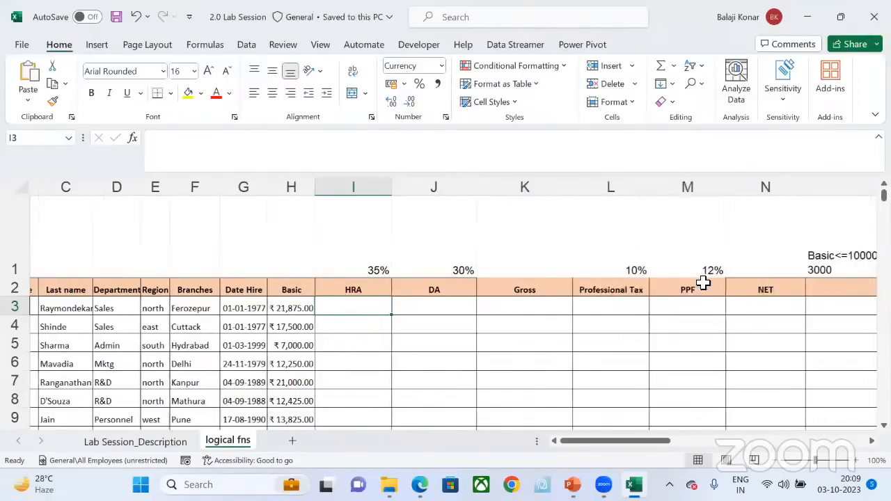
scroll(701, 282, left, 5)
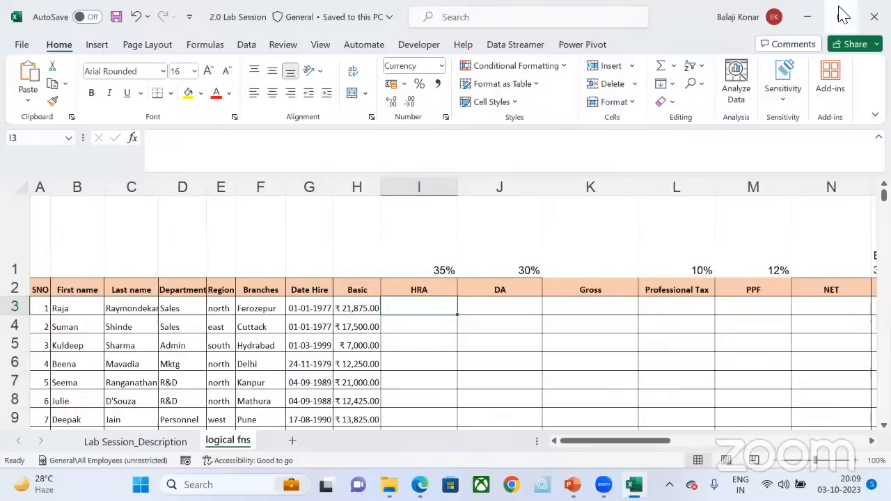
click(844, 3)
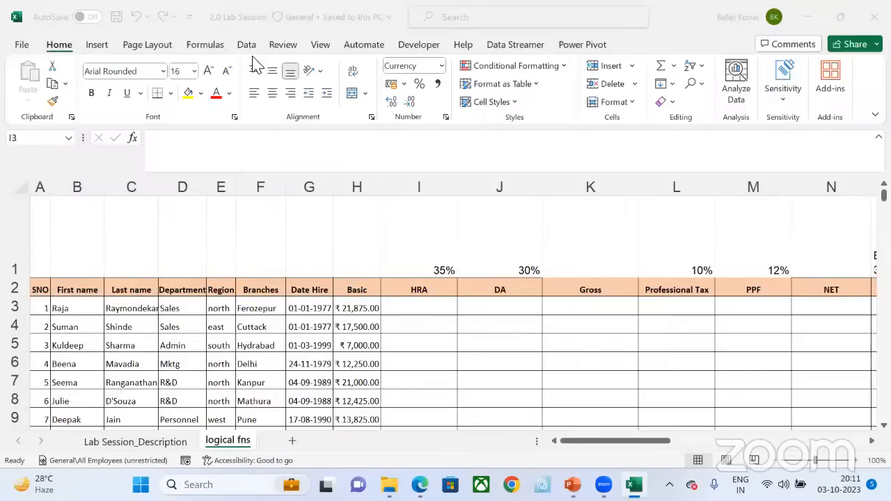
Step: Examine the first employee's Region, Branches, Date Hire and Basic fields in row 3, ending on the empty HRA cell I3
click(416, 306)
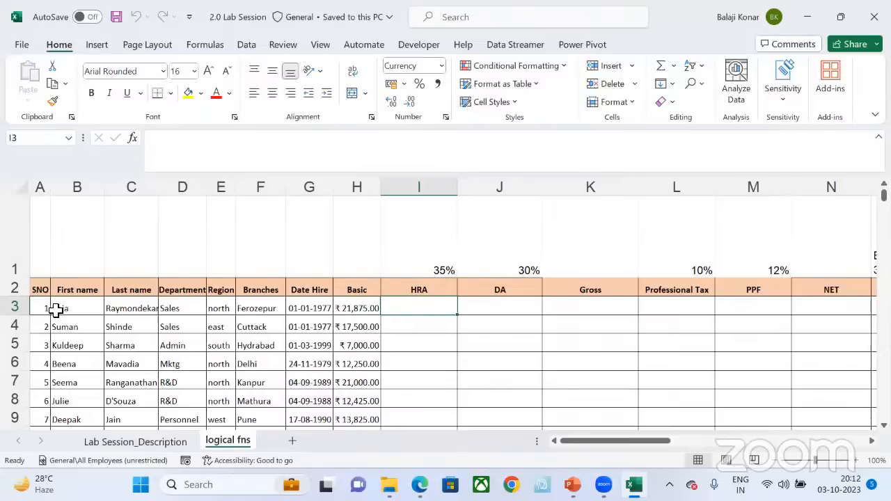
key(Left)
key(Left)
key(Left)
key(Left)
key(Left)
key(Left)
key(Right)
key(Right)
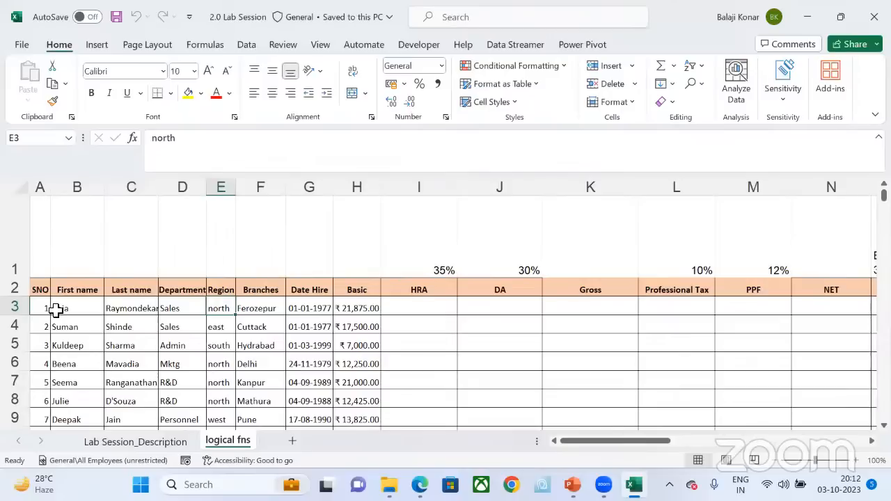
key(Right)
key(Right)
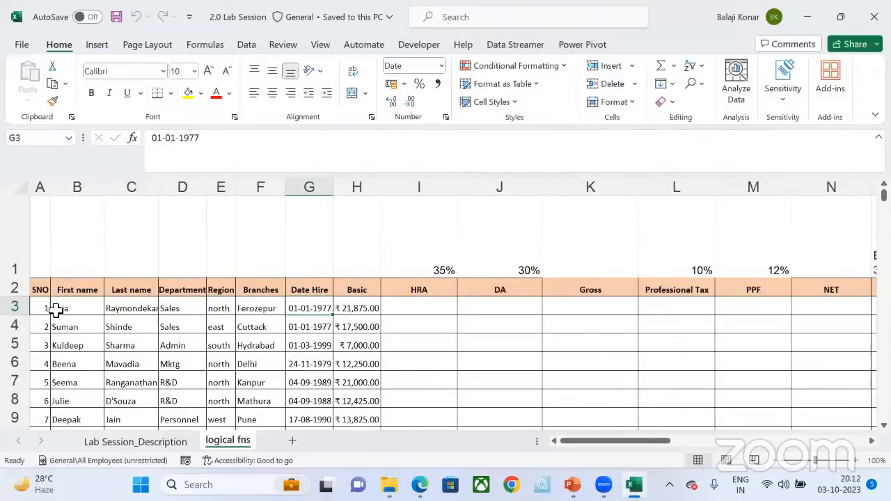
key(Right)
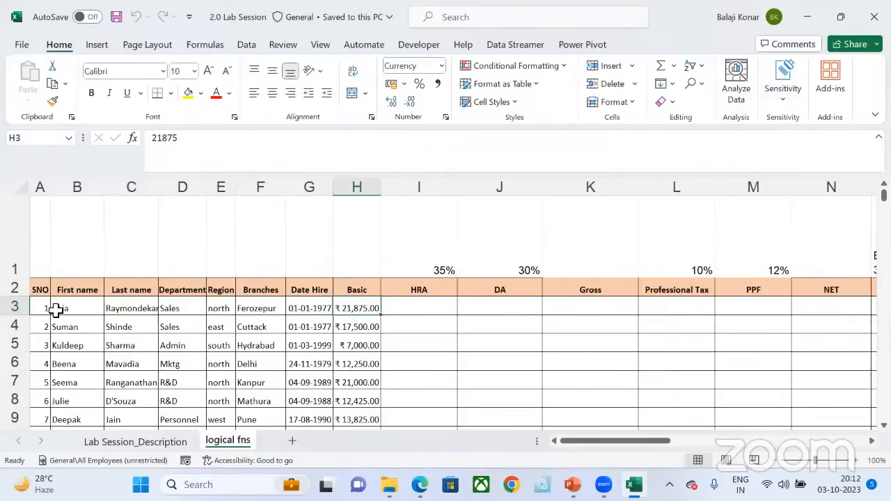
key(Right)
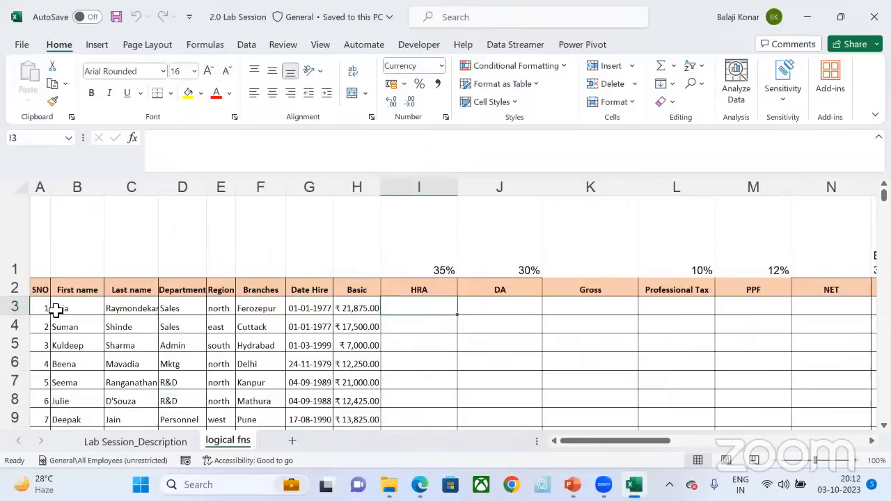
Step: Calculate the first employee's HRA in I3 as 35% of Basic with the formula =H3*35%
text(=)
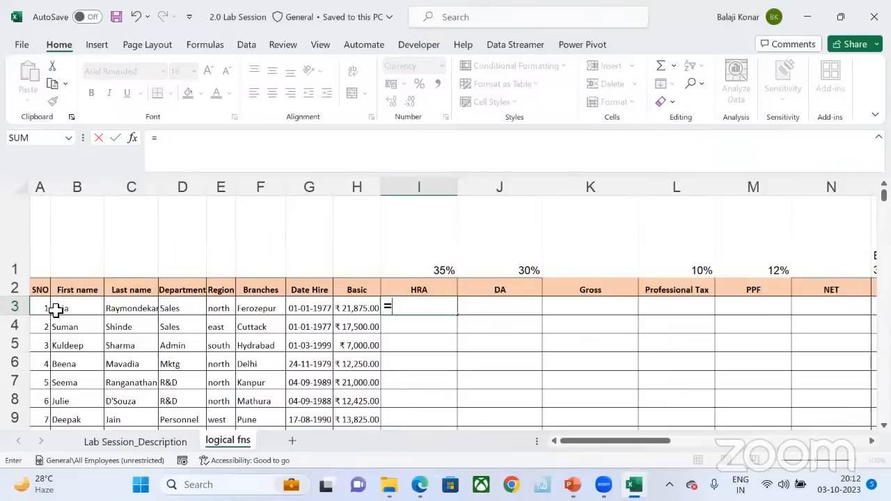
key(Left)
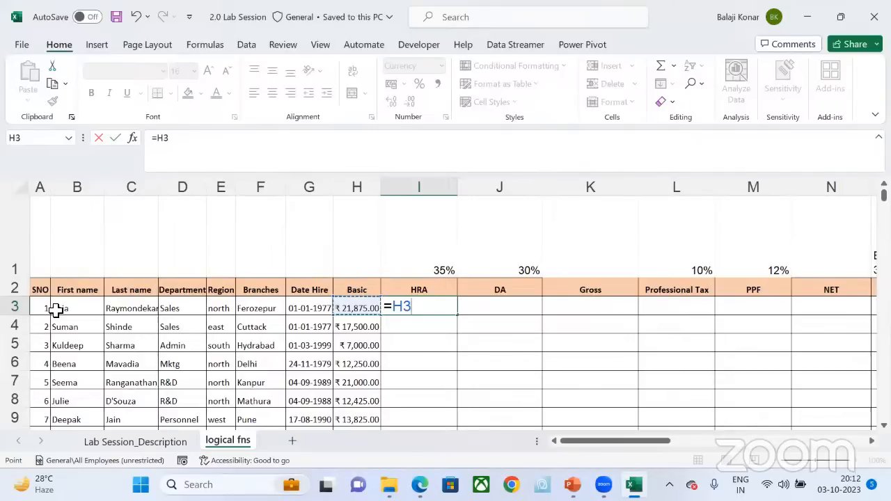
text(*)
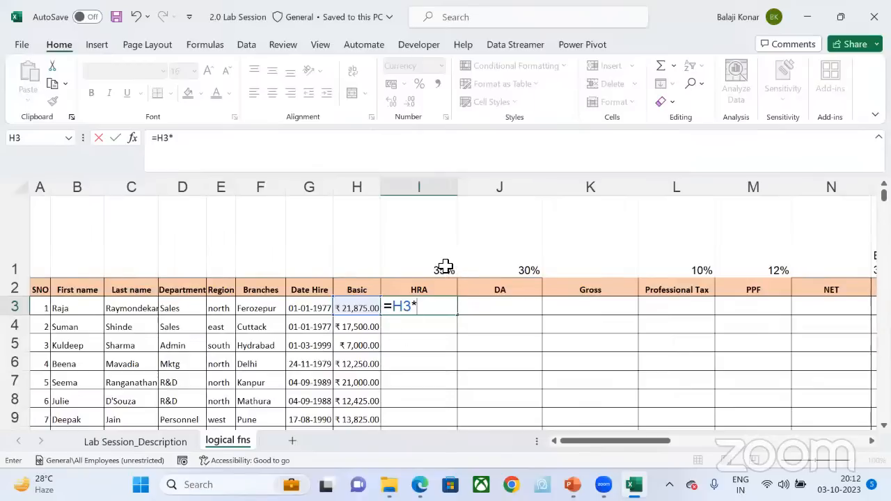
text(35%)
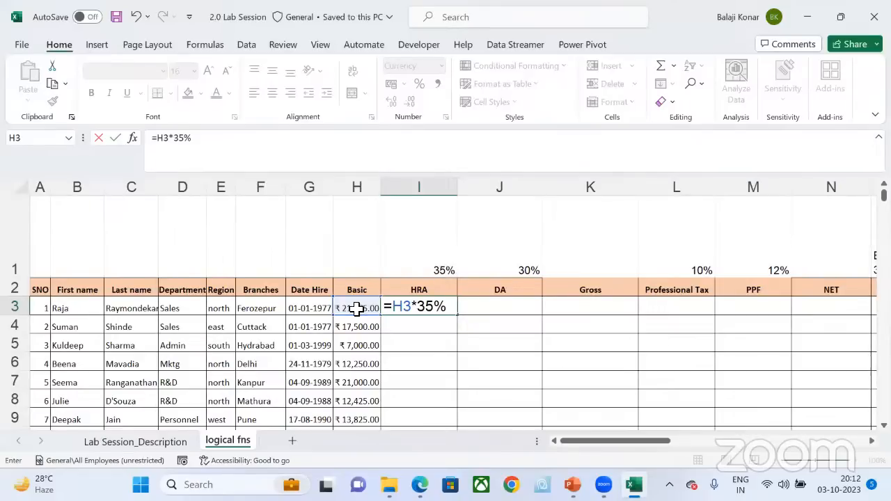
key(Return)
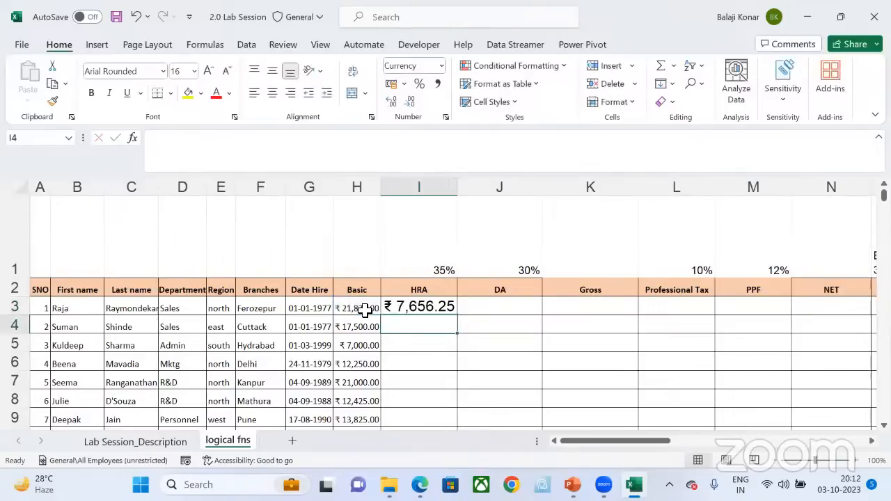
Step: Replace the first employee's HRA formula in I3 with a freshly entered =H3*35%, referencing the Basic cell H3
click(445, 306)
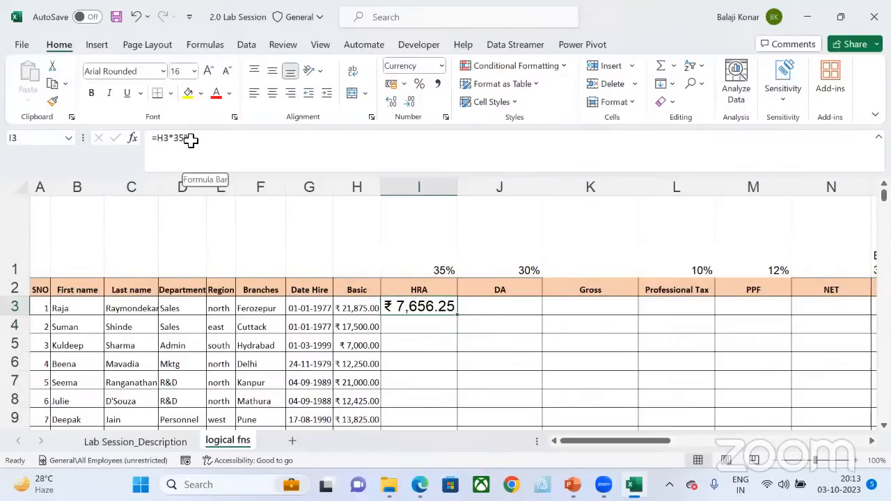
drag(202, 141, 129, 140)
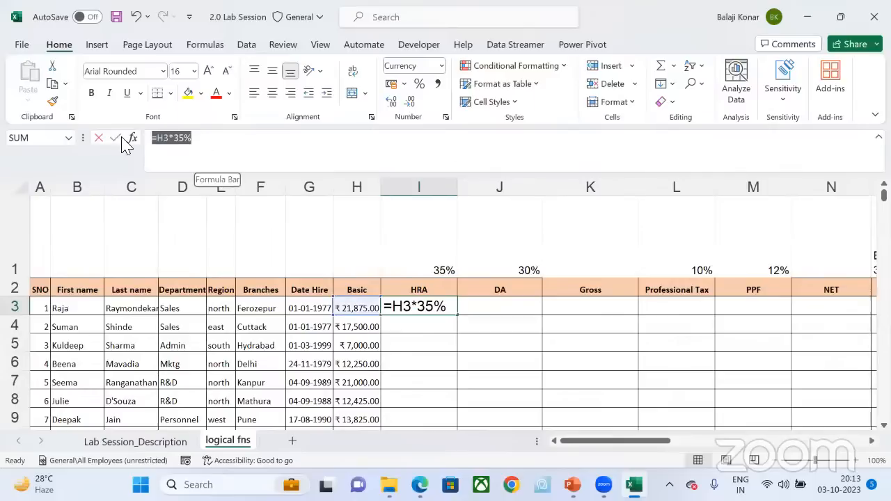
text(=H)
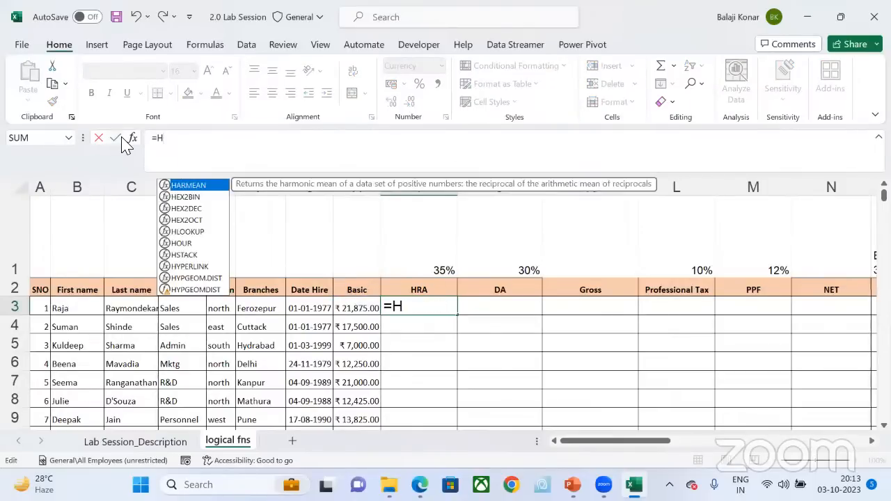
text(#)
key(BackSpace)
key(BackSpace)
key(BackSpace)
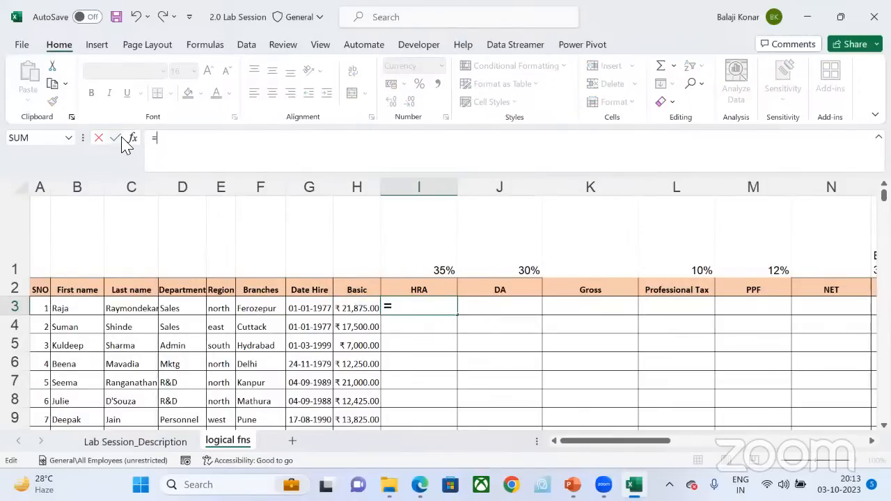
text(=)
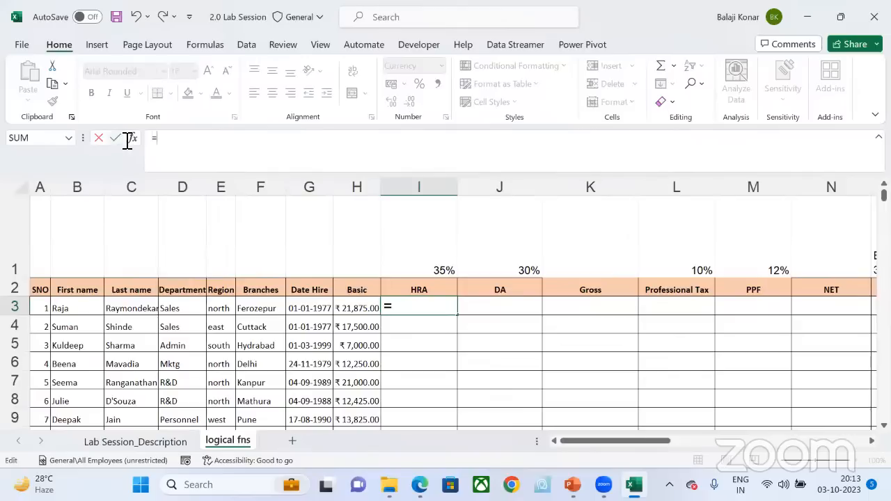
click(358, 308)
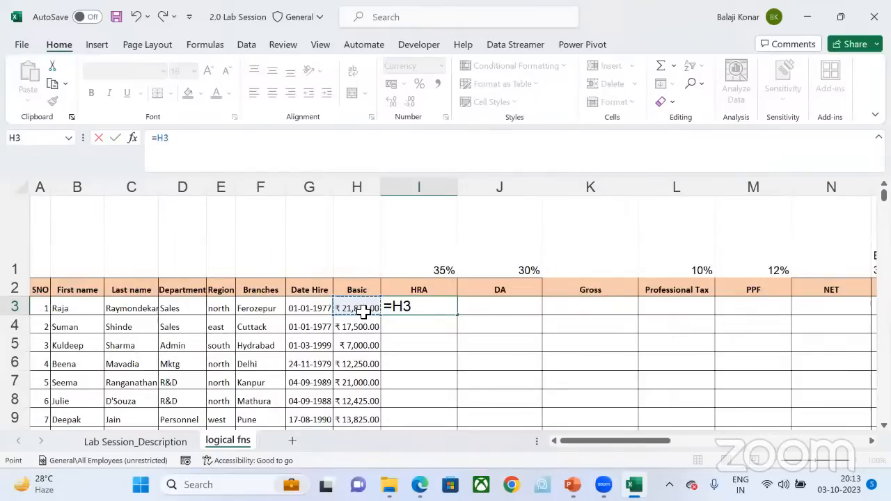
click(429, 313)
text(*)
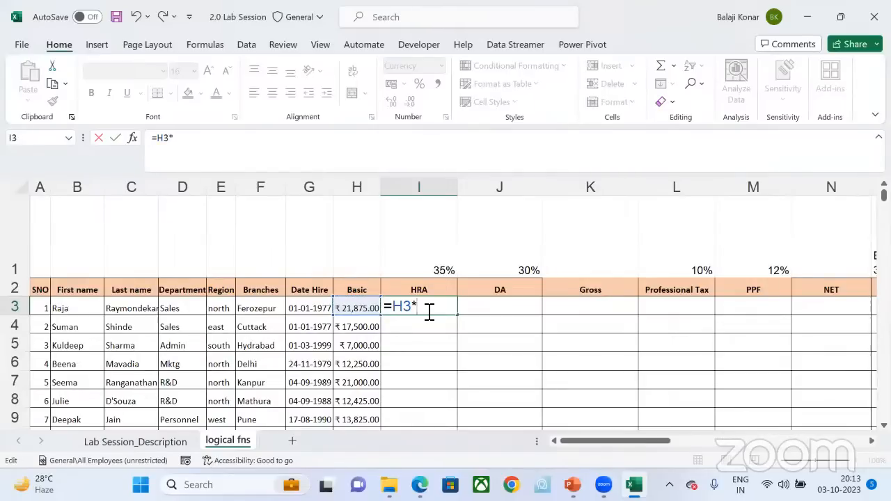
text(35%)
key(Return)
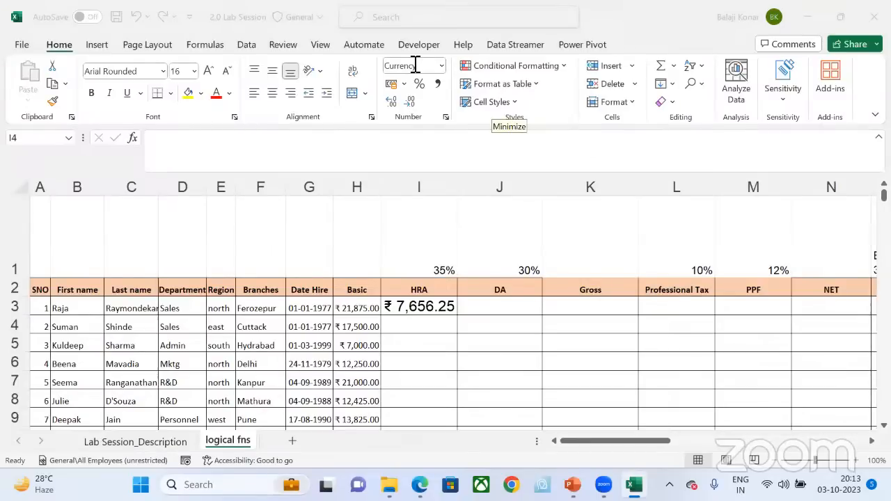
Step: Examine the first employee's record in row 3, highlighting it from the serial number across to Basic (A3:H3)
click(231, 328)
key(Left)
key(Left)
key(Left)
key(Left)
key(Left)
key(Left)
key(Left)
key(Left)
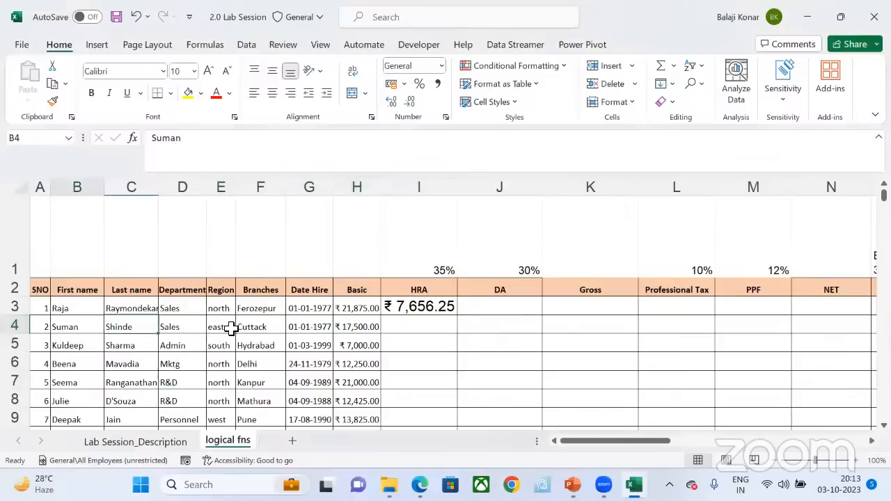
key(Up)
key(Up)
key(Down)
key(Down)
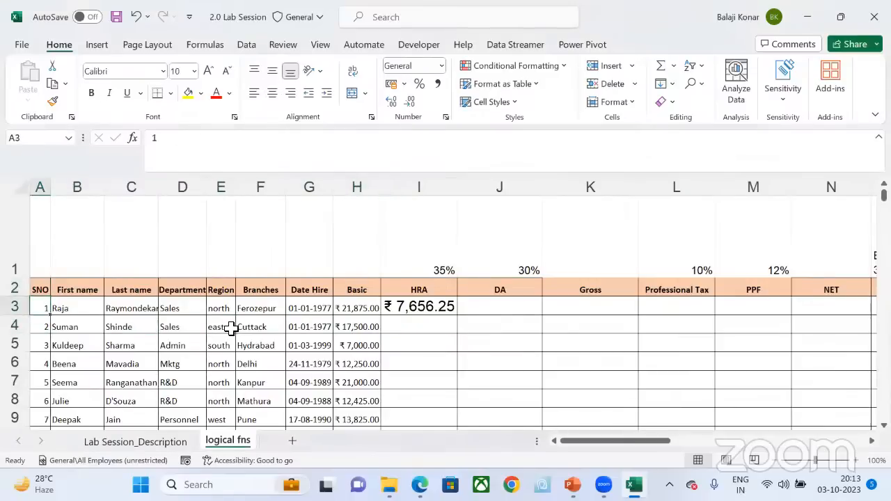
key(Up)
key(shift+Right)
key(shift+Right)
key(shift+Right)
key(shift+Right)
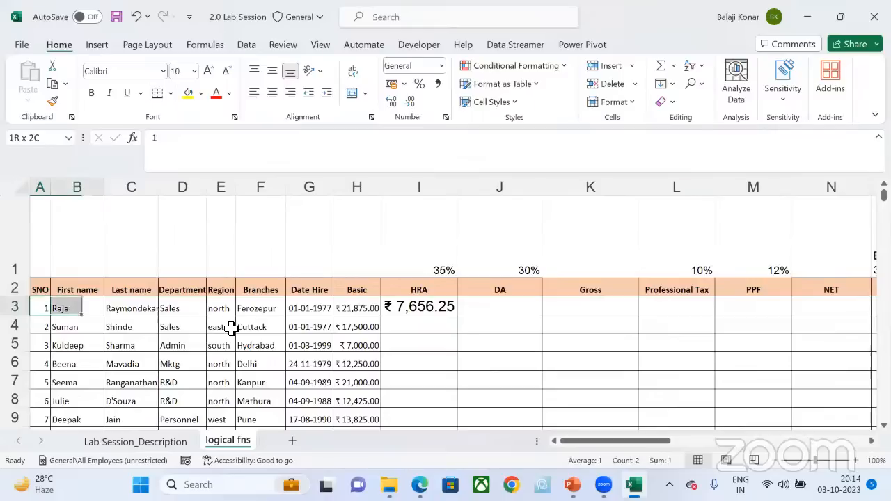
key(shift+Right)
key(shift+Right)
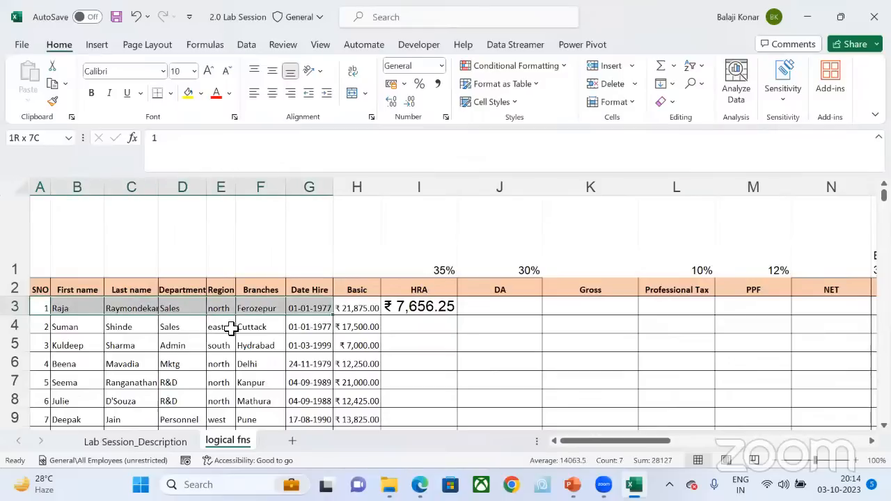
key(shift+Right)
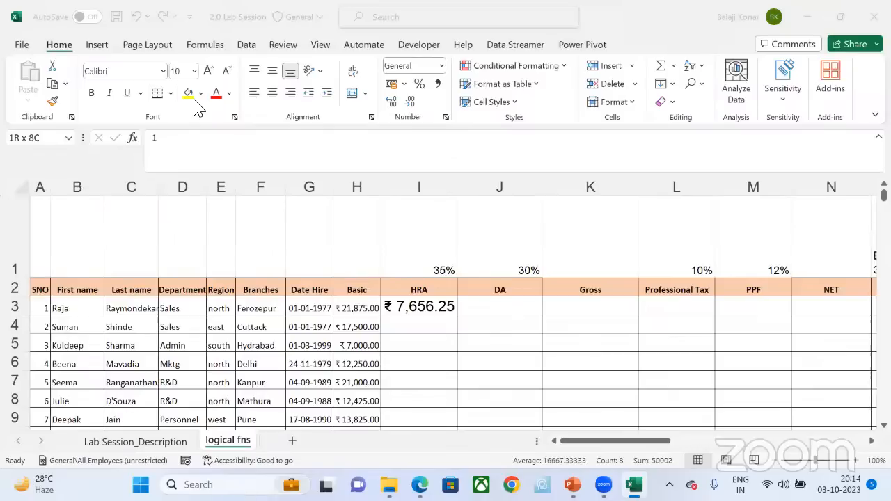
Step: Auto-fill the HRA formula from I3 down to the last employee and check the filled rows
click(431, 306)
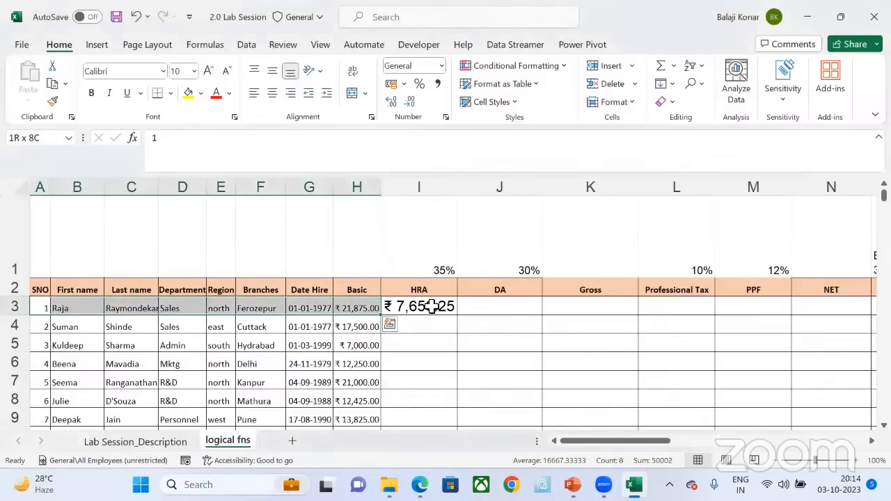
click(431, 307)
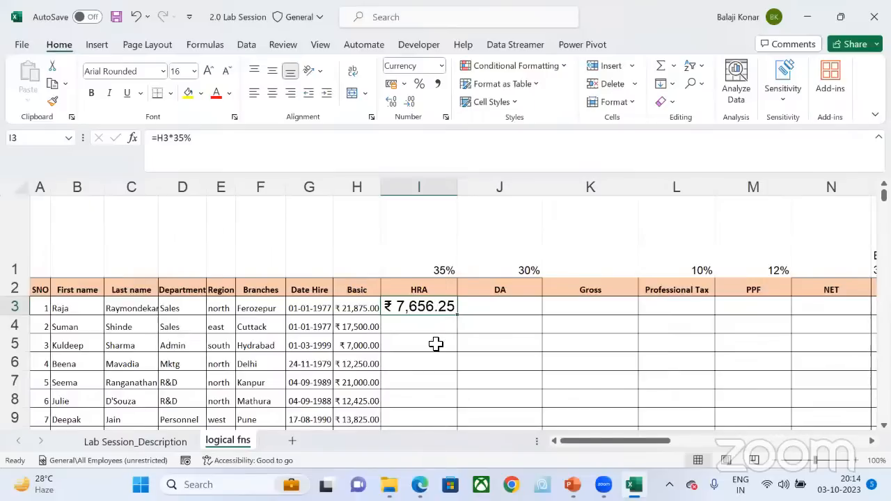
scroll(436, 343, down, 12)
scroll(435, 343, up, 13)
double_click(458, 318)
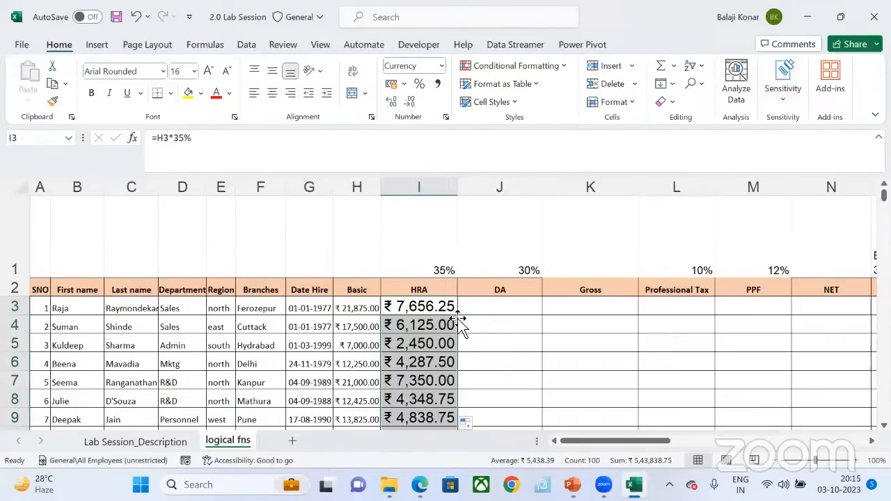
scroll(460, 321, down, 20)
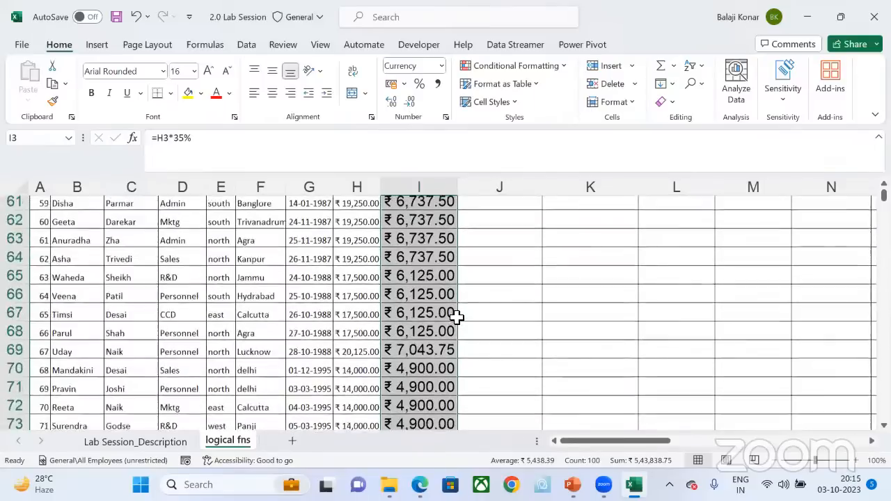
scroll(453, 327, down, 17)
scroll(450, 336, up, 20)
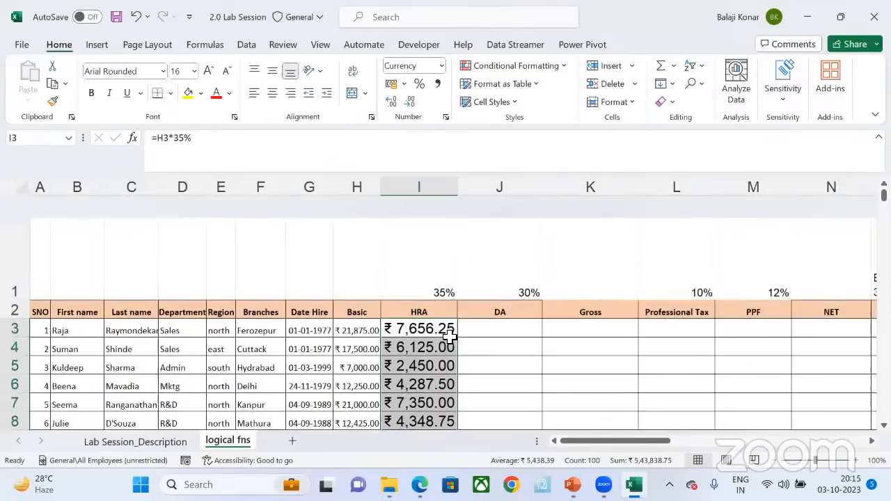
scroll(449, 336, down, 1)
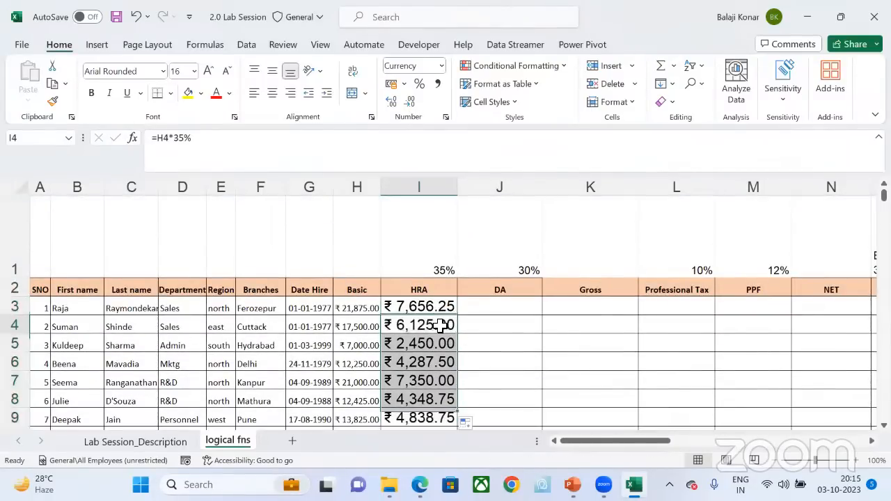
Step: Clear the filled HRA values from I4 down to I102, keeping only the formula in I3
click(441, 325)
key(ctrl+shift+Down)
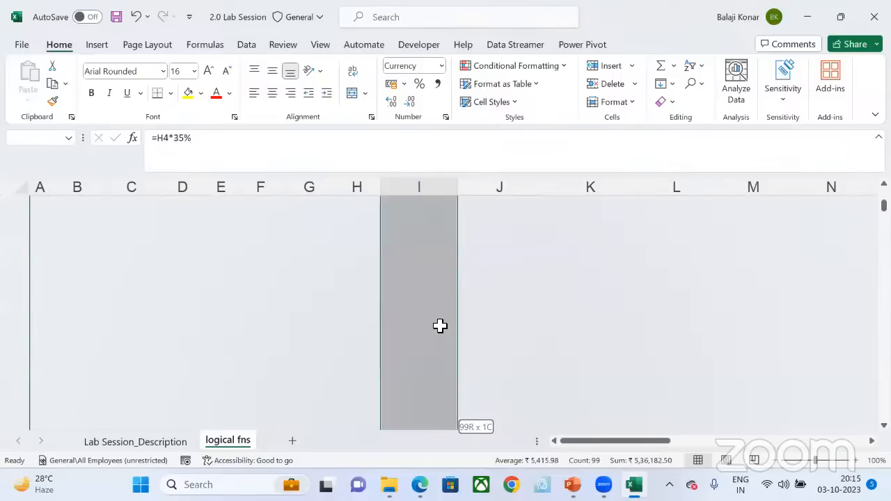
scroll(440, 326, up, 20)
Step: Select I3:I102 and fill the HRA formula =H3*35% down to the last employee with Fill Down
key(Up)
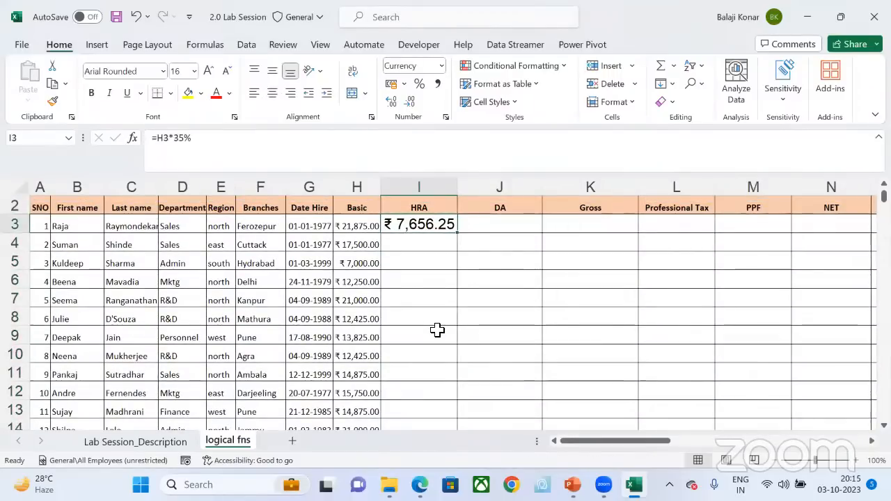
key(shift+Down)
key(shift+Down)
key(shift+Down)
key(shift+Down)
key(shift+Down)
key(shift+Down)
key(shift+Down)
key(shift+Down)
key(shift+Down)
key(shift+Down)
key(shift+Down)
key(shift+Down)
key(shift+Down)
key(shift+Down)
key(shift+Down)
key(shift+Down)
key(shift+Down)
key(shift+Down)
key(shift+Down)
key(shift+Down)
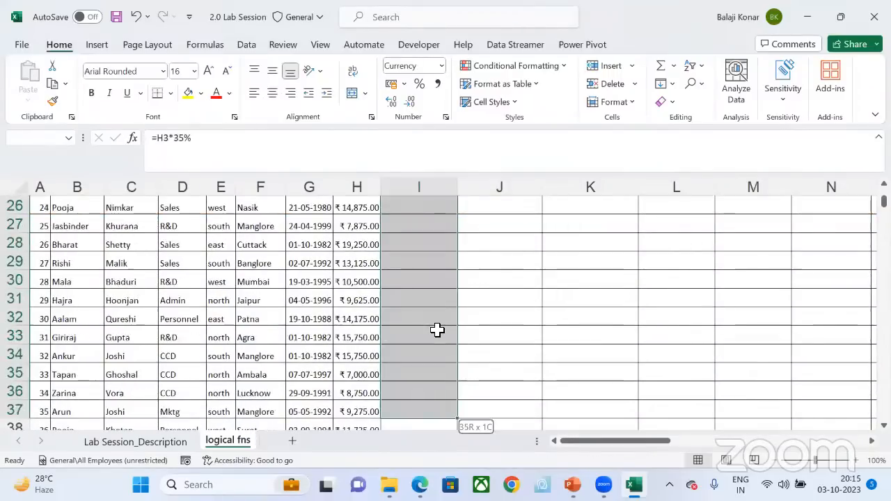
key(shift+Down)
key(shift+Down)
key(shift+Down)
key(shift+Down)
key(shift+Down)
key(shift+Down)
key(shift+Down)
key(shift+Down)
key(shift+Down)
key(shift+Down)
key(shift+Down)
key(shift+Down)
key(shift+Down)
key(shift+Down)
key(shift+Down)
key(shift+Down)
key(shift+Down)
key(shift+Down)
key(shift+Down)
key(shift+Down)
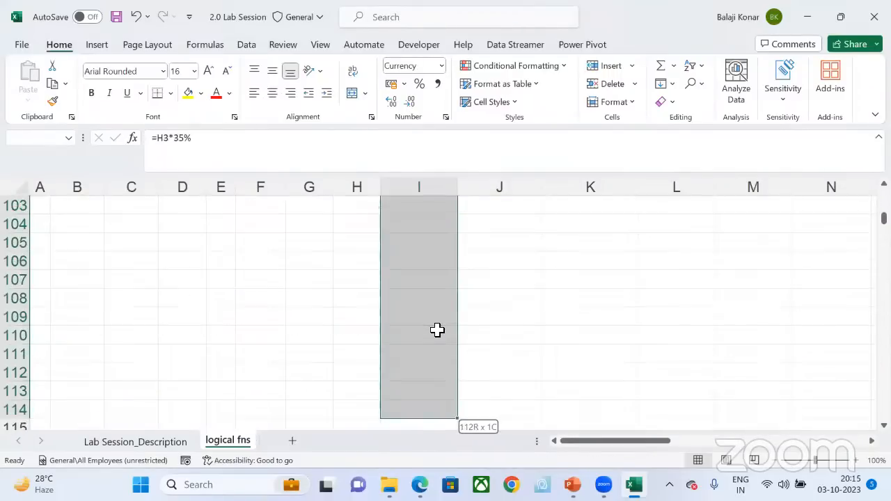
key(shift+Up)
key(shift+Up)
key(shift+Up)
key(shift+Up)
key(shift+Up)
key(shift+Up)
key(shift+Up)
key(shift+Up)
key(shift+Up)
key(shift+Up)
key(shift+Up)
key(shift+Up)
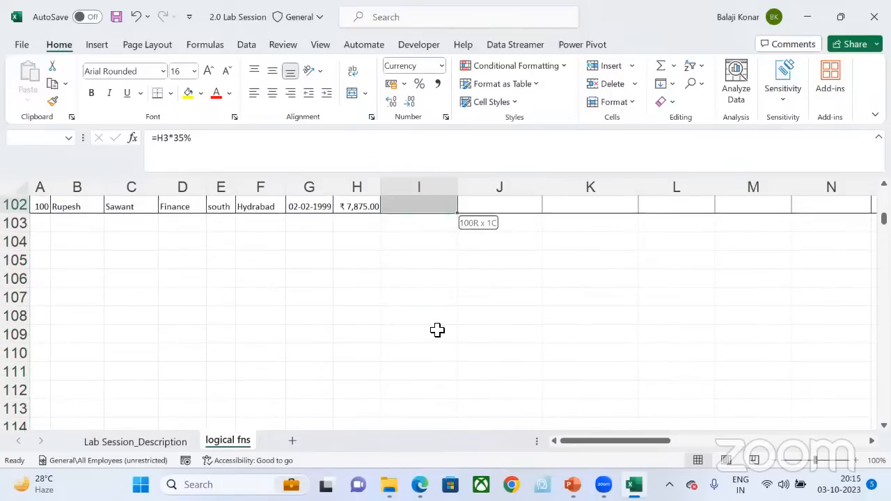
key(ctrl+d)
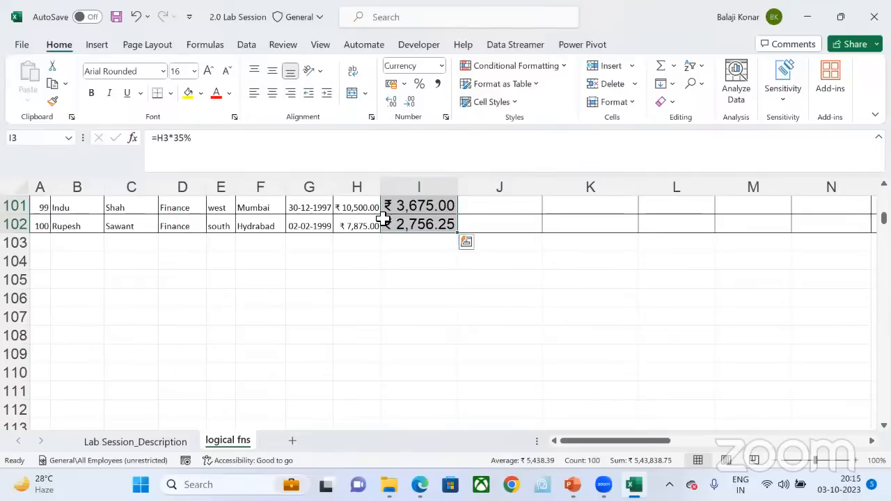
key(ctrl+BackSpace)
Step: Enter the note "cntrl +D" in G1 above the Date Hire heading
click(294, 235)
text(cntrl +)
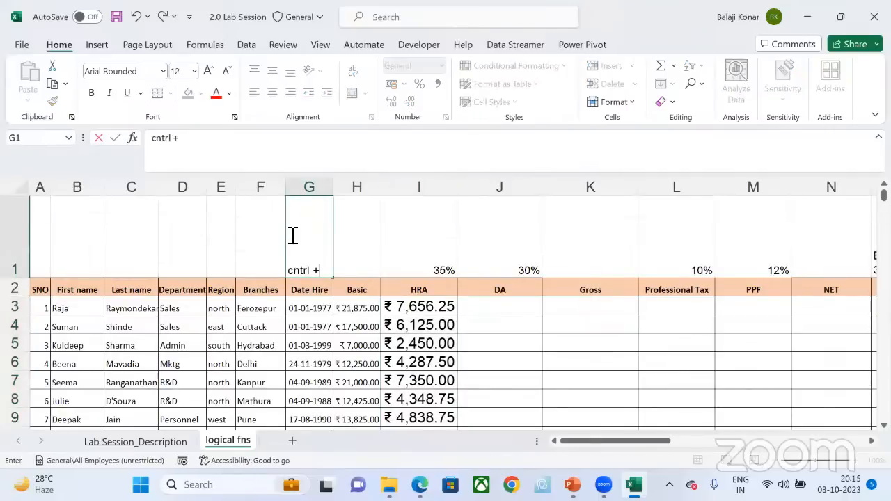
text(D)
key(Return)
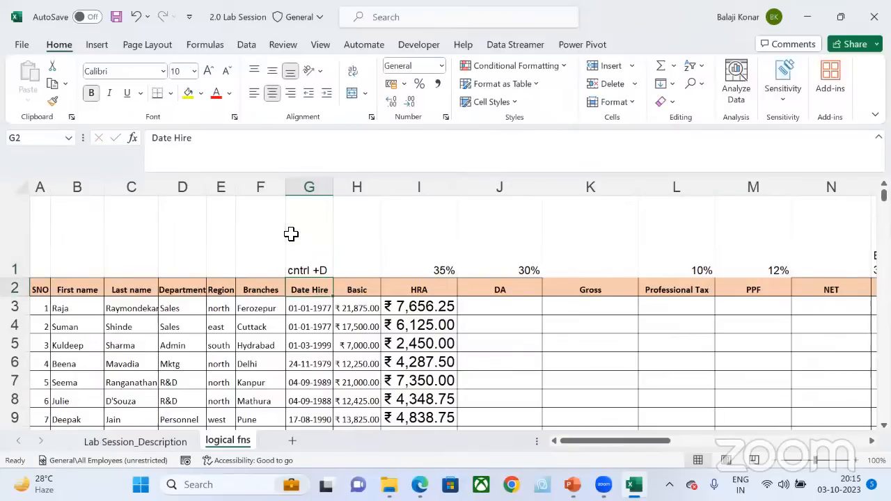
click(325, 270)
Step: Auto-fill the HRA column from I3 again and delete the shortcut note in G1
click(421, 313)
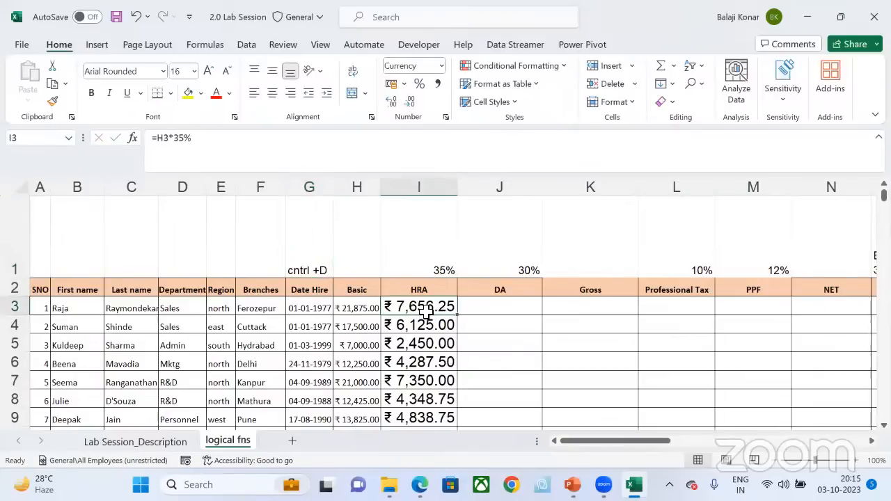
double_click(453, 316)
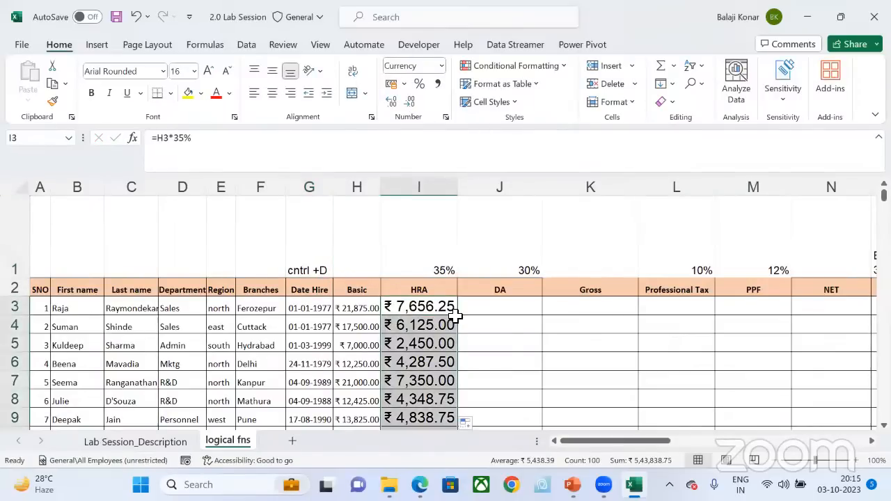
click(300, 268)
key(Delete)
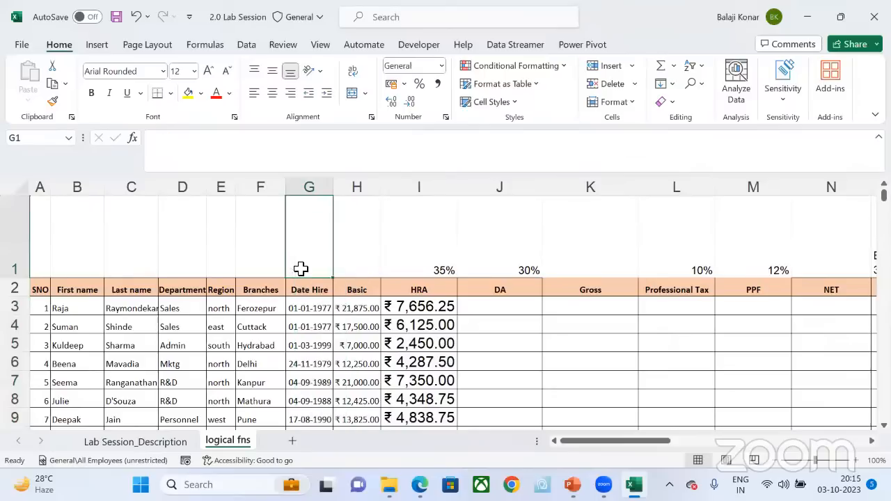
Step: Widen the Basic column H and narrow the HRA column I, ending on the first employee's DA cell J3
click(135, 55)
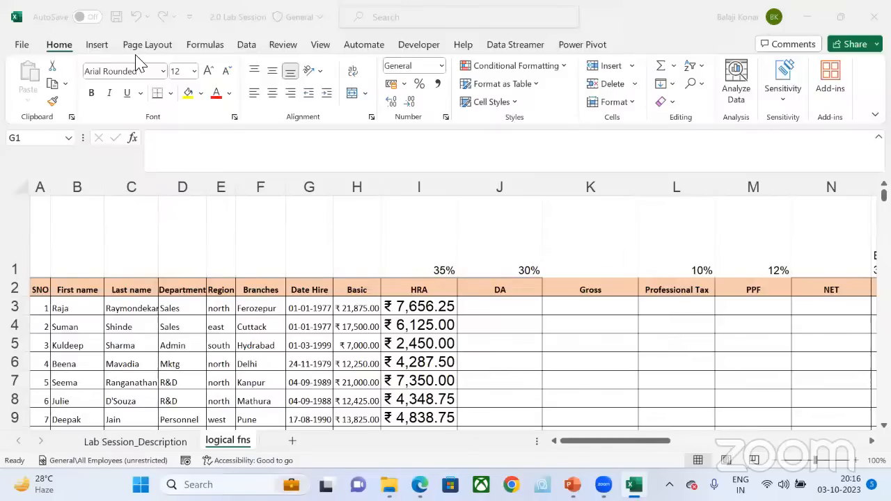
click(378, 189)
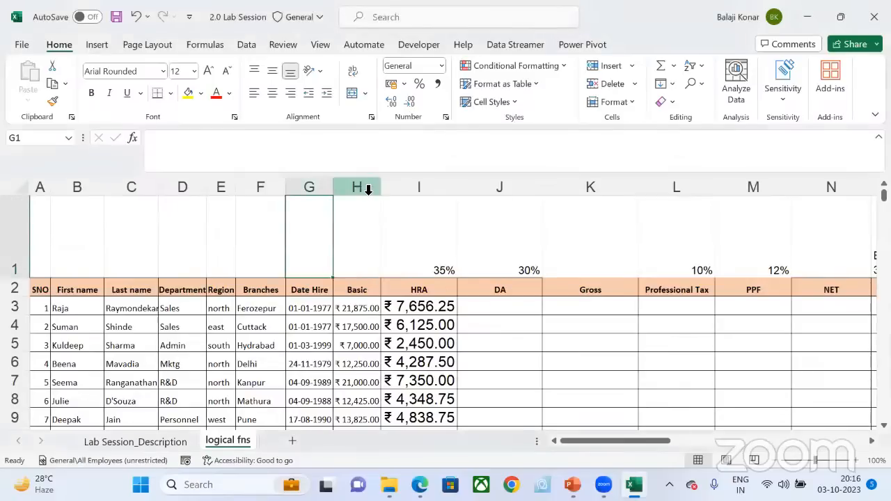
drag(382, 190, 431, 190)
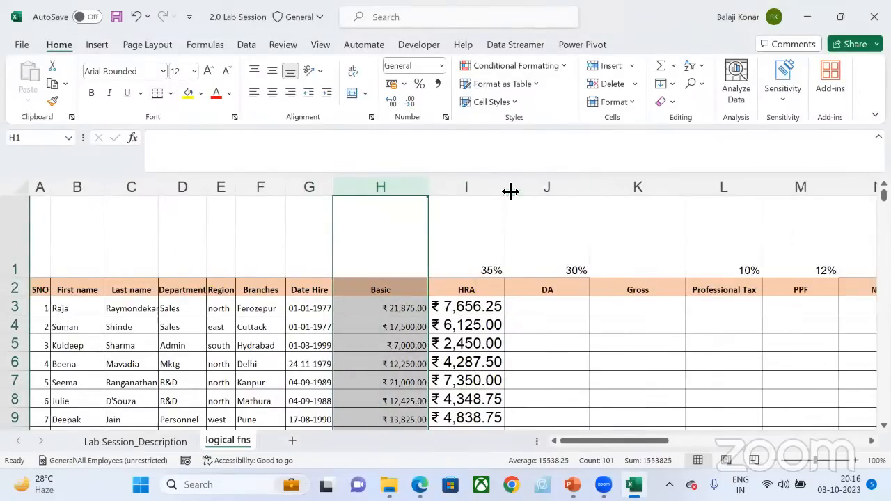
drag(506, 190, 467, 197)
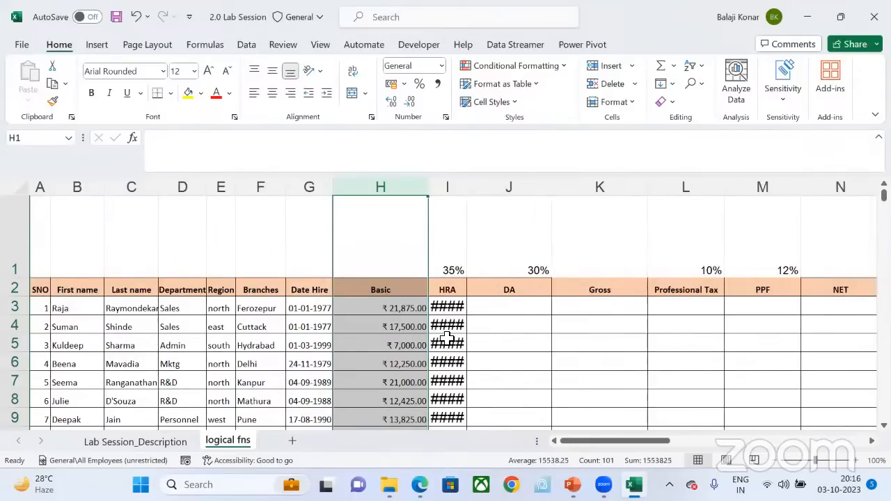
click(449, 308)
click(494, 302)
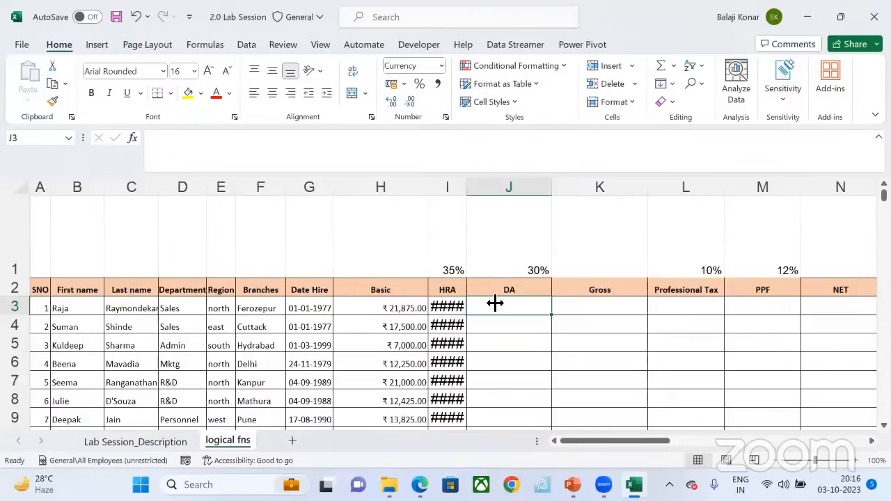
Step: Widen the HRA column I and fill the DA column from J3 down to the last employee with =H3*30%
drag(468, 188, 530, 188)
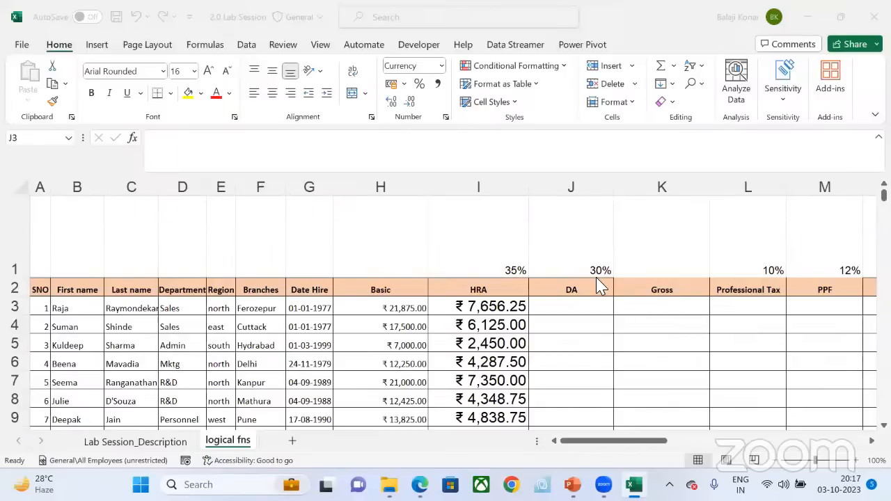
click(586, 308)
text(=)
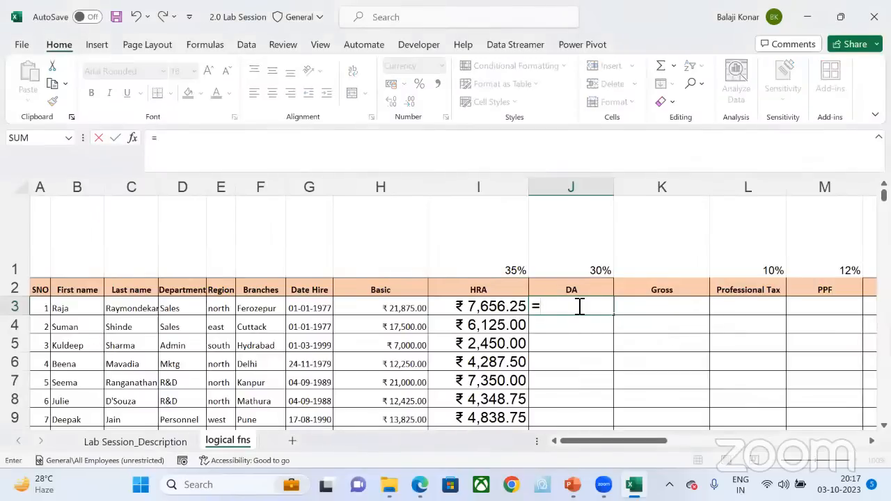
click(394, 309)
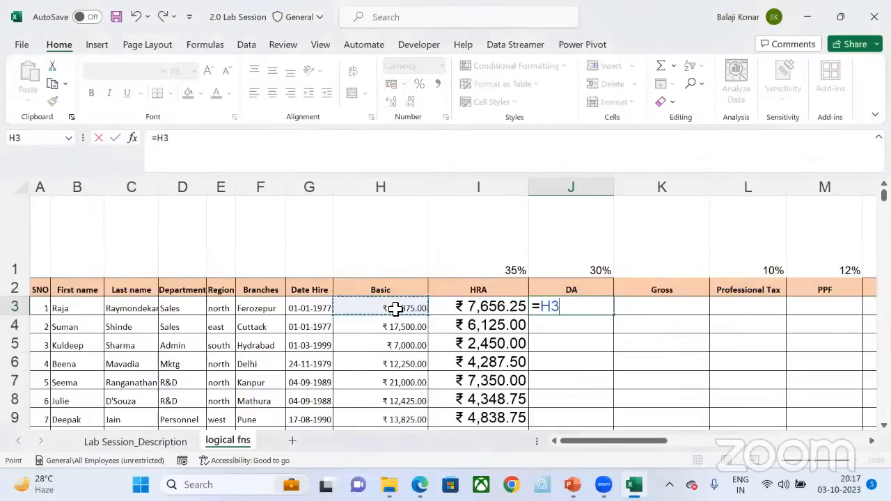
text(*)
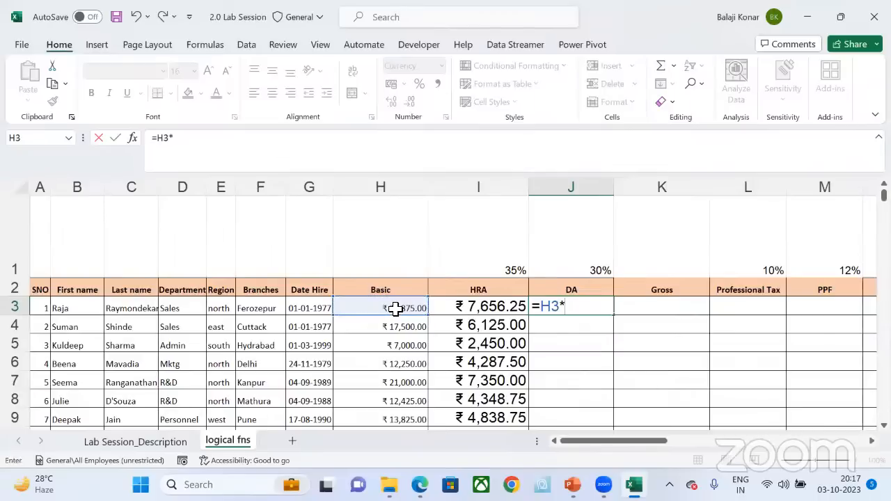
text(30%)
key(ctrl+Return)
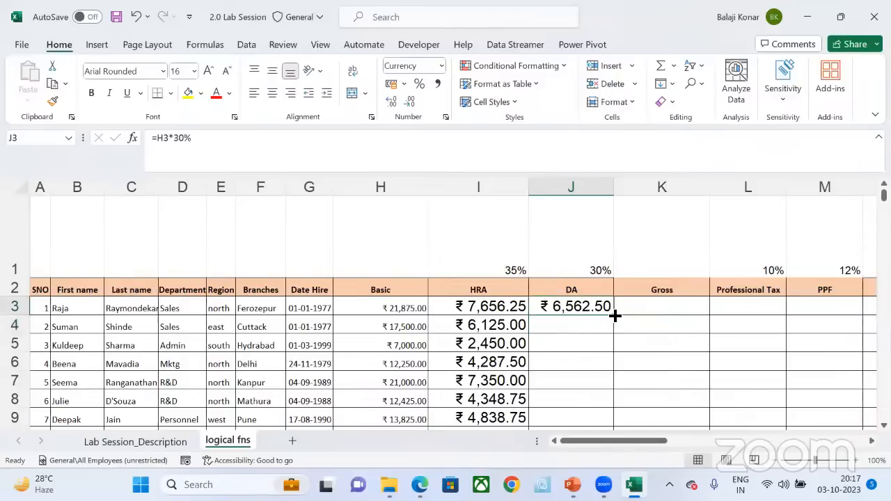
double_click(615, 317)
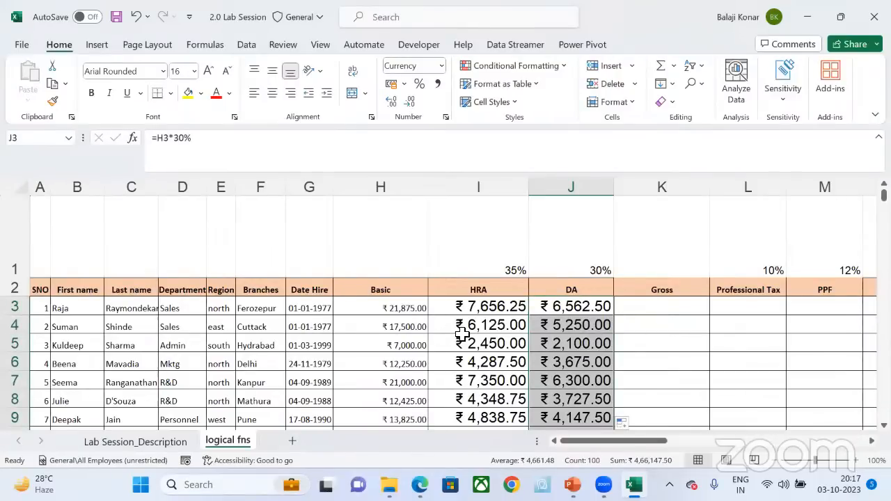
Step: Examine the HRA and DA formulas cell by cell in rows 3 to 7 to compare their Basic references and percentages
click(463, 332)
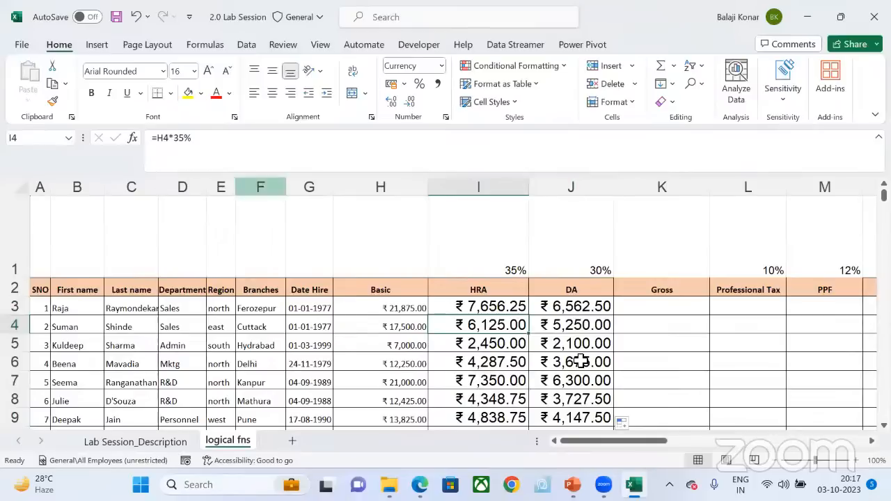
click(578, 331)
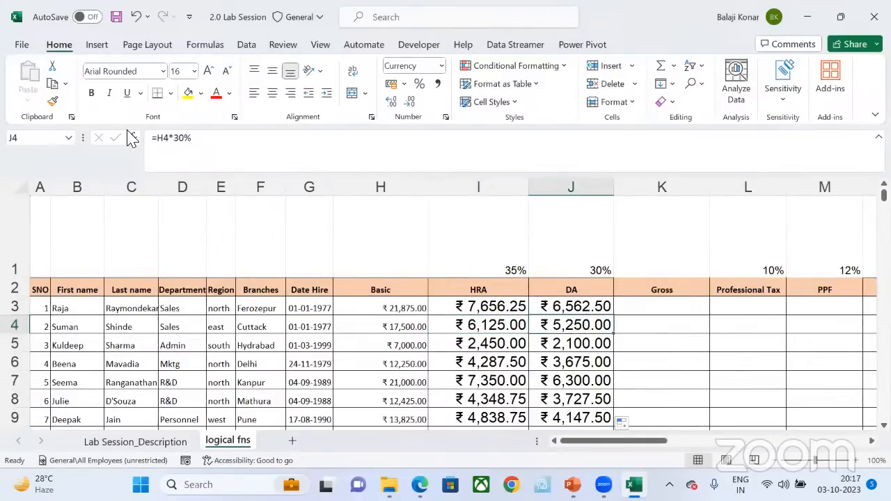
click(475, 350)
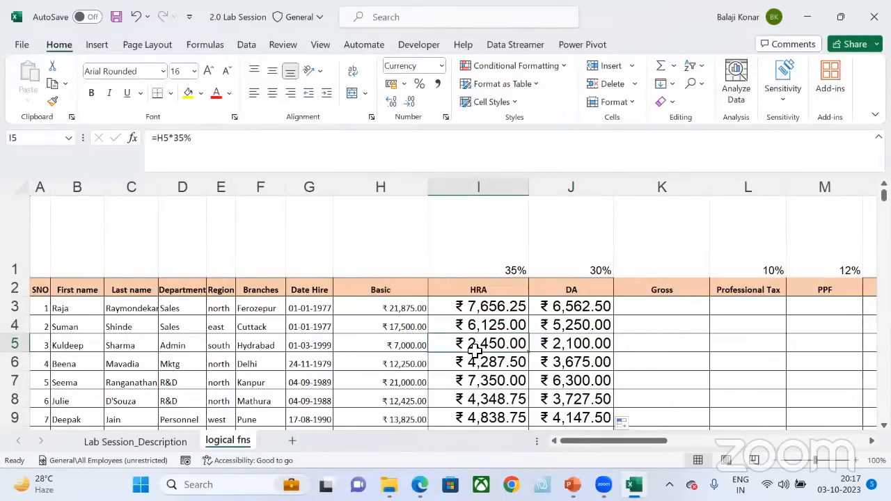
click(456, 312)
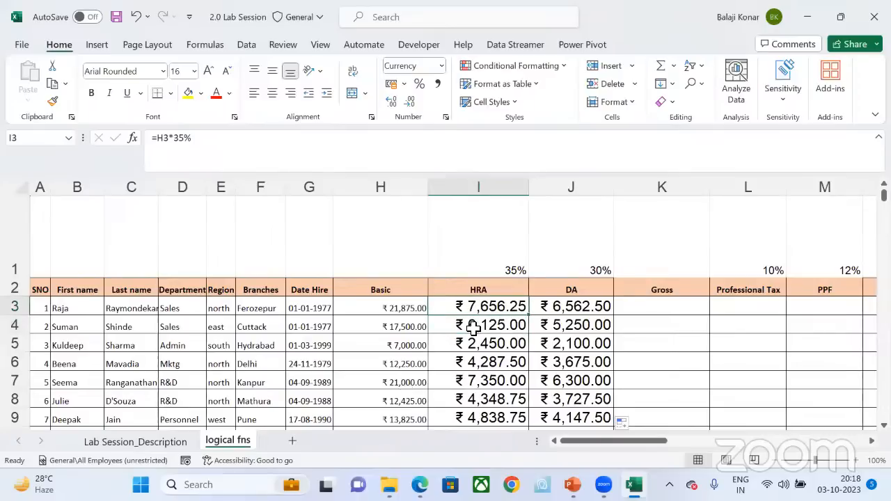
key(Down)
key(Down)
key(Down)
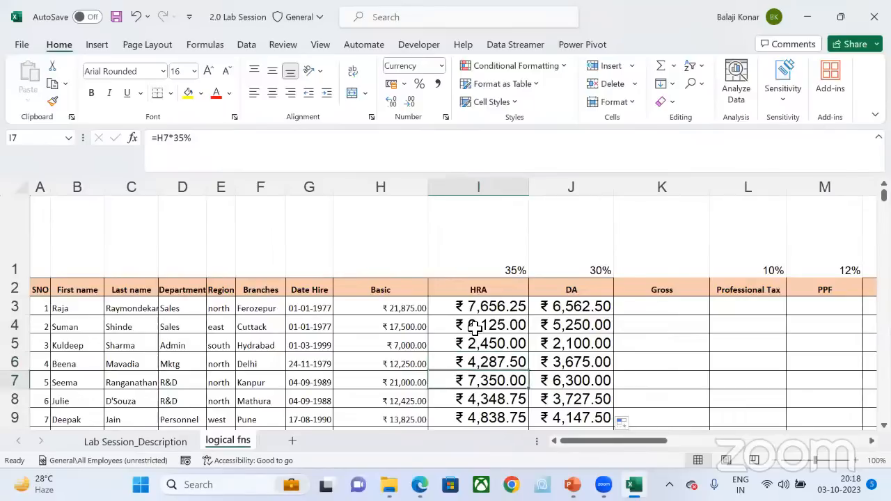
key(Up)
key(Up)
key(Up)
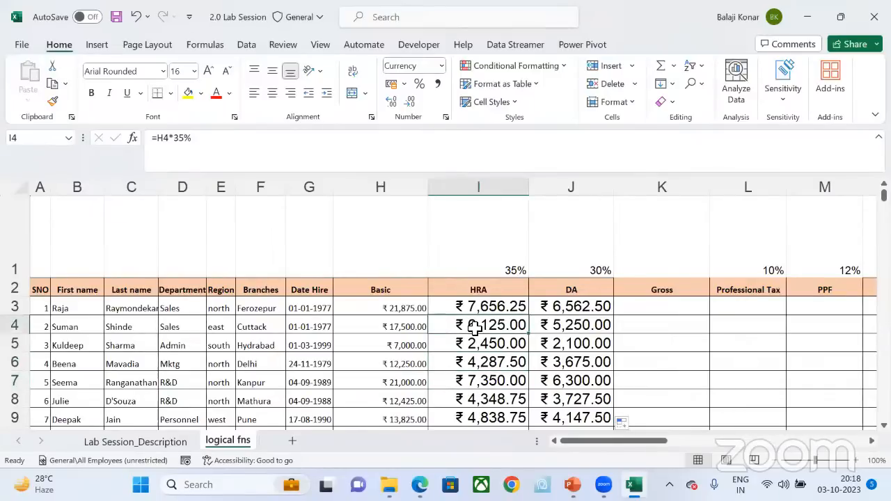
key(Right)
key(Right)
key(Left)
key(Left)
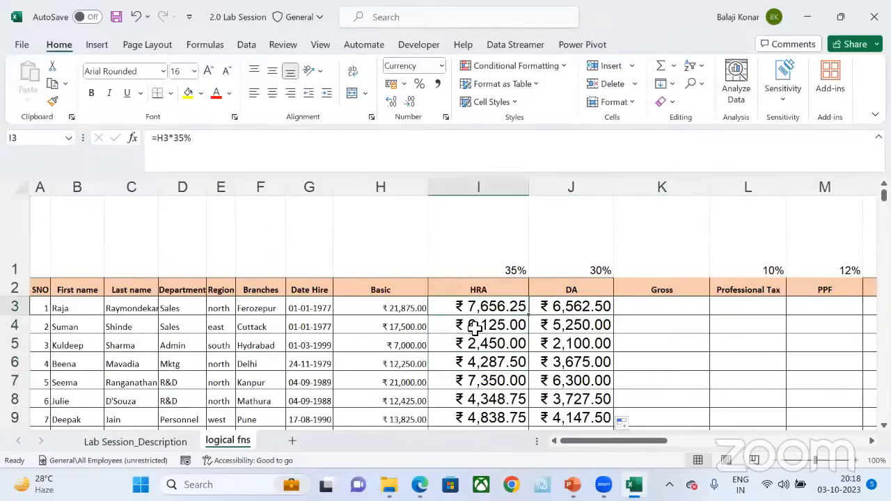
key(Right)
key(Left)
key(Right)
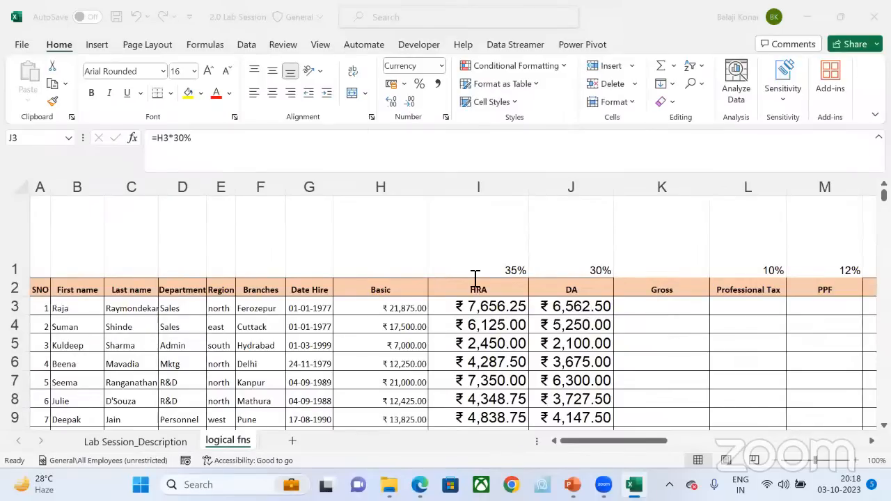
Step: Open the first employee's DA formula in J3 for inspection and close it without changes
key(F2)
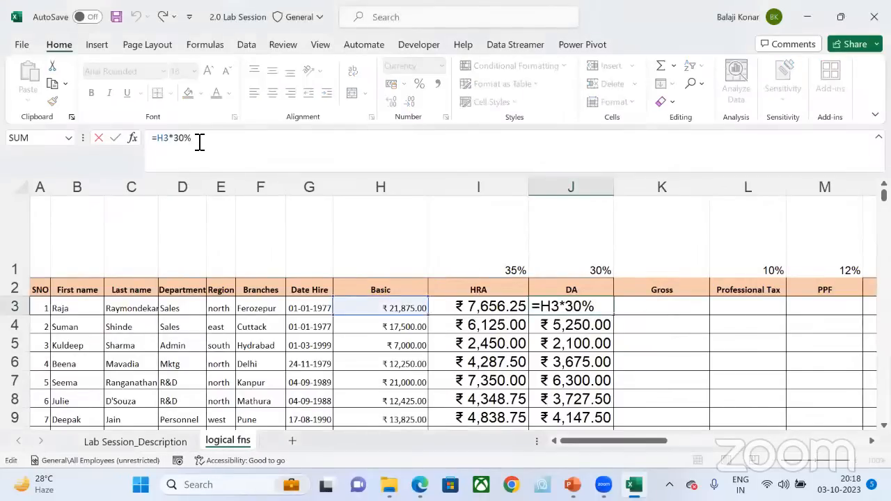
key(Return)
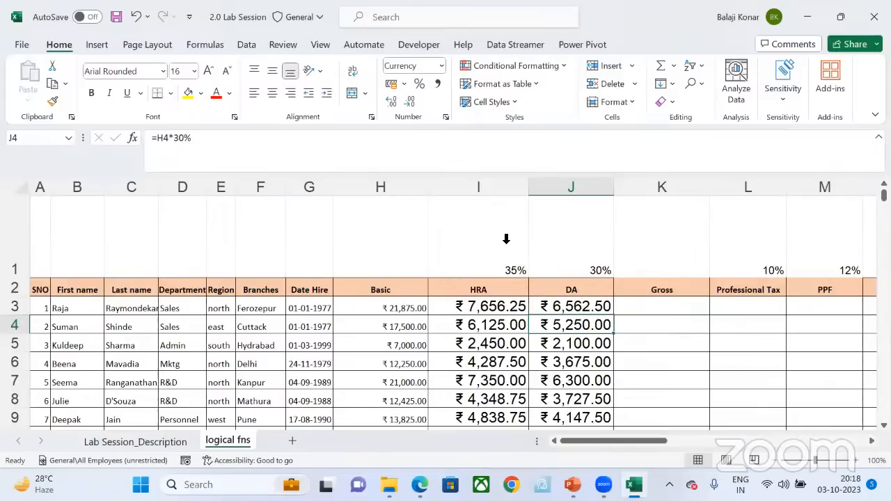
click(468, 189)
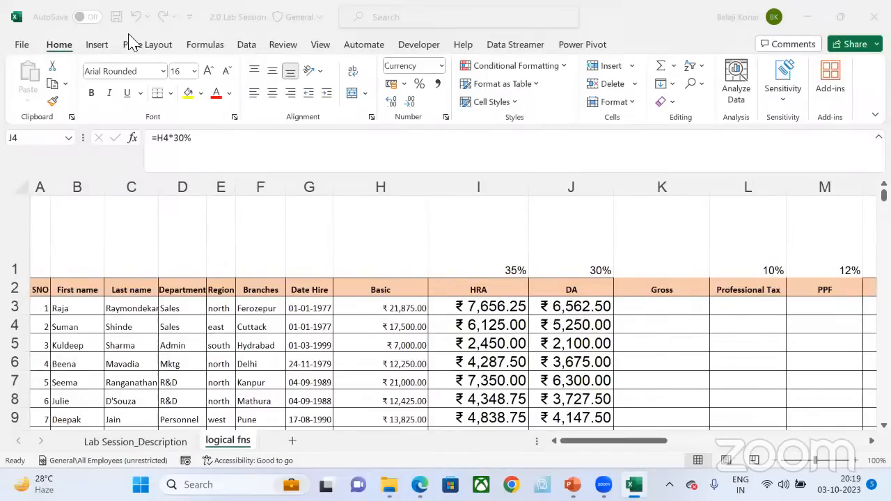
Step: Refill the HRA formula =H3*35% and the DA formula =H3*30% from row 3 down to the last employee
click(488, 306)
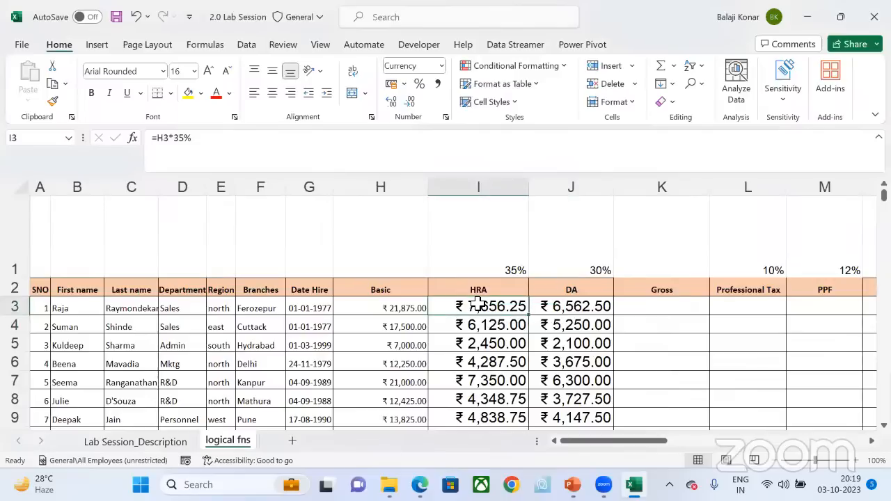
double_click(531, 317)
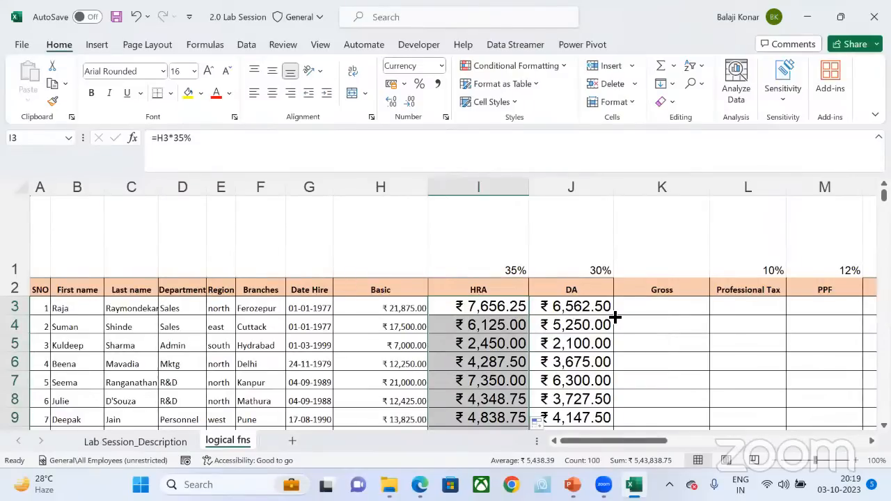
key(Right)
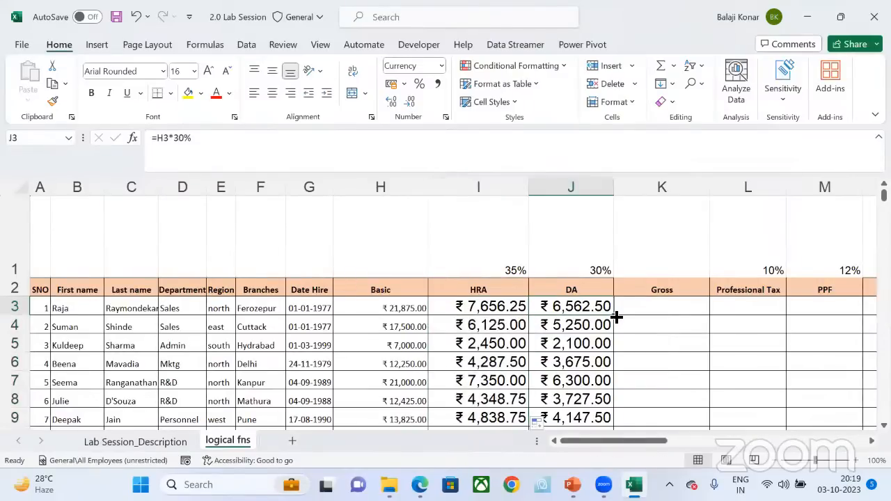
double_click(616, 316)
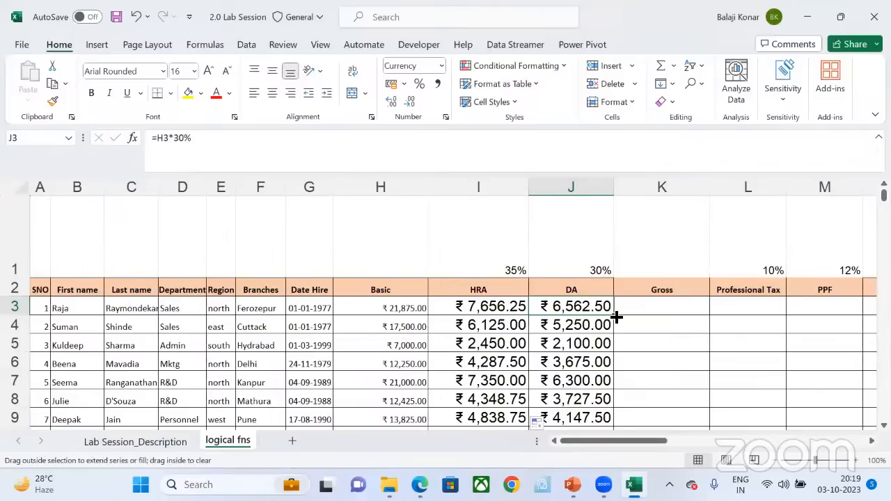
click(582, 308)
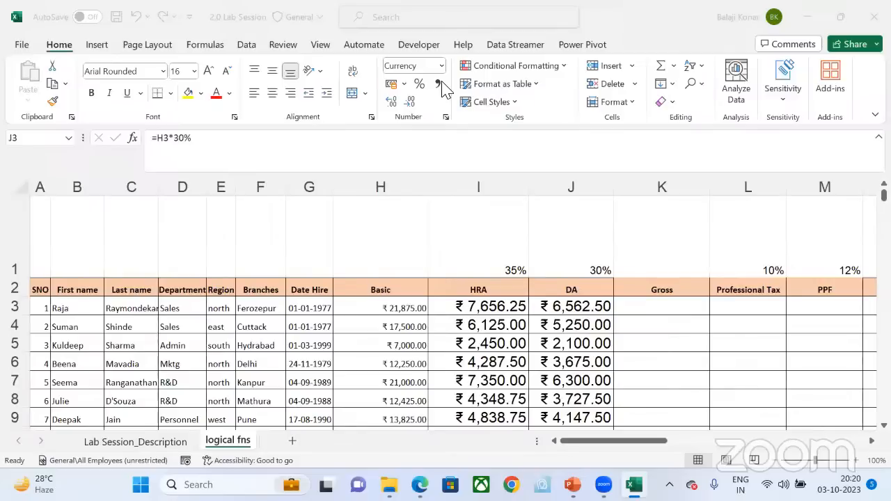
Step: Copy the first employee's HRA formula in I3 down the HRA column once more
click(507, 305)
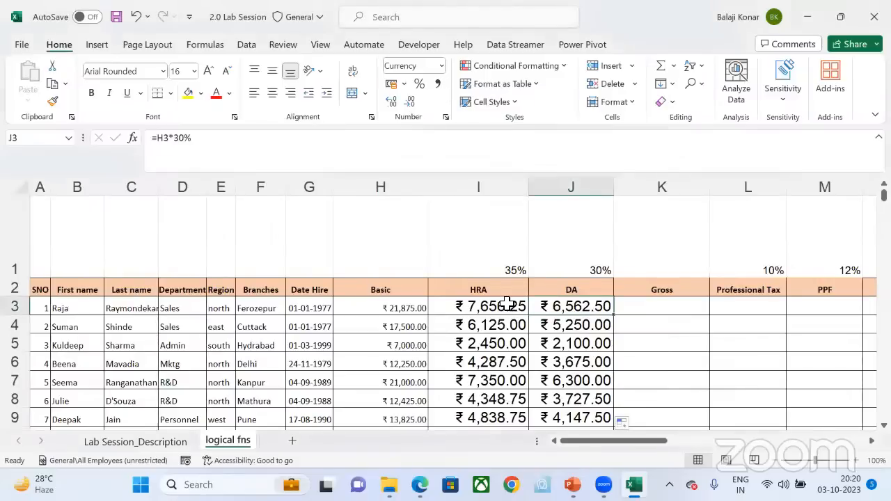
click(492, 307)
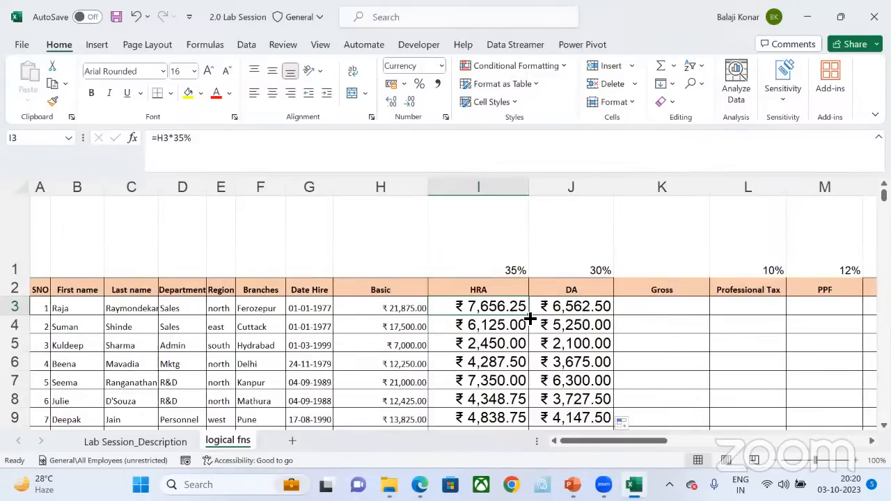
double_click(530, 318)
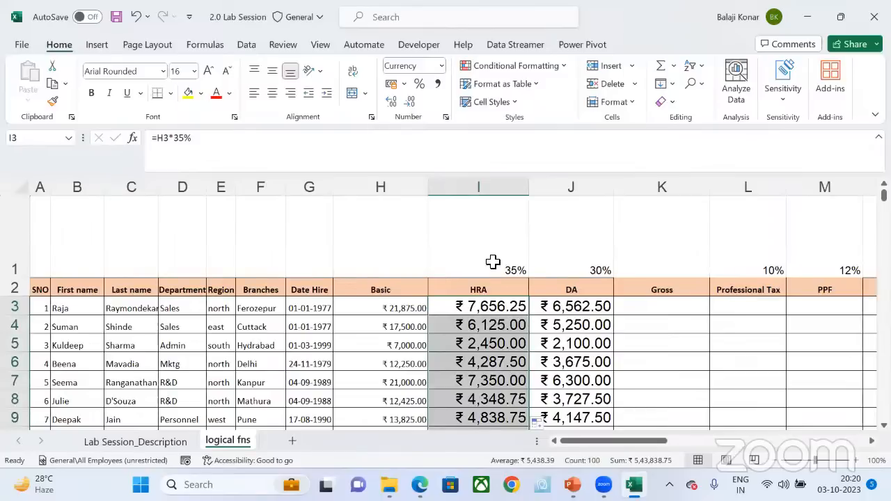
click(305, 91)
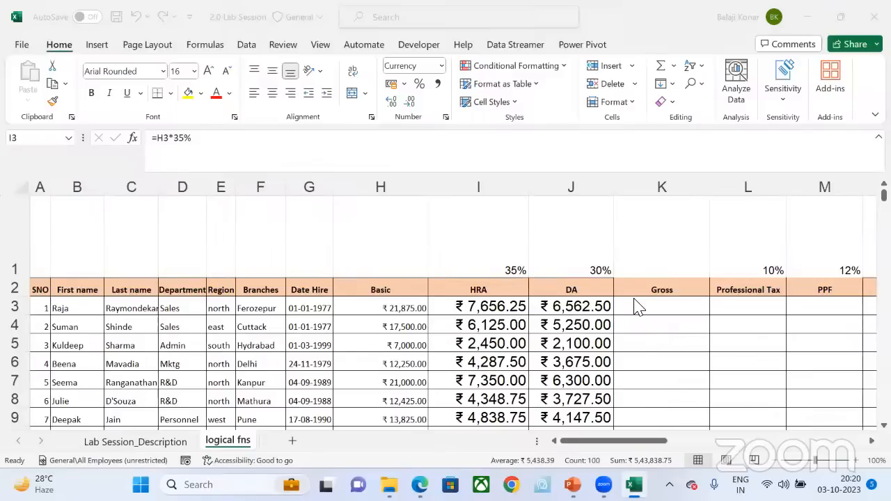
Step: Enter the note SUM in K1 above the Gross header and go to the first employee's Gross cell K3
scroll(679, 329, right, 3)
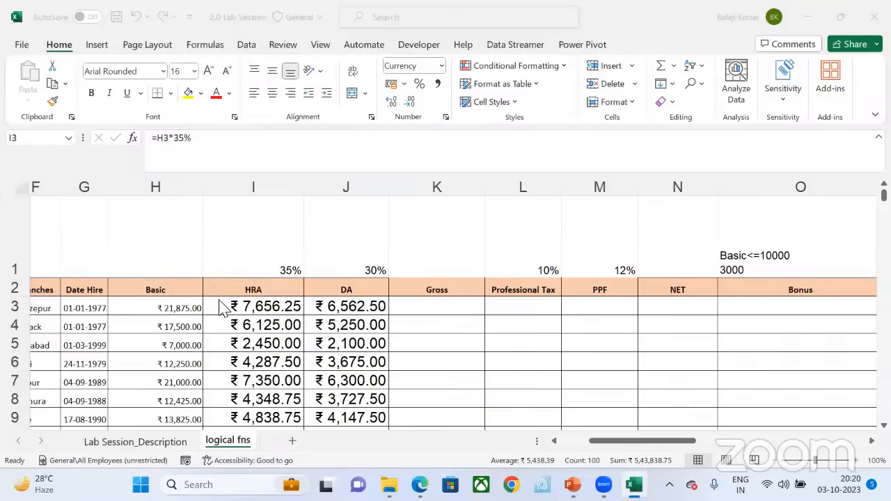
click(410, 305)
click(411, 304)
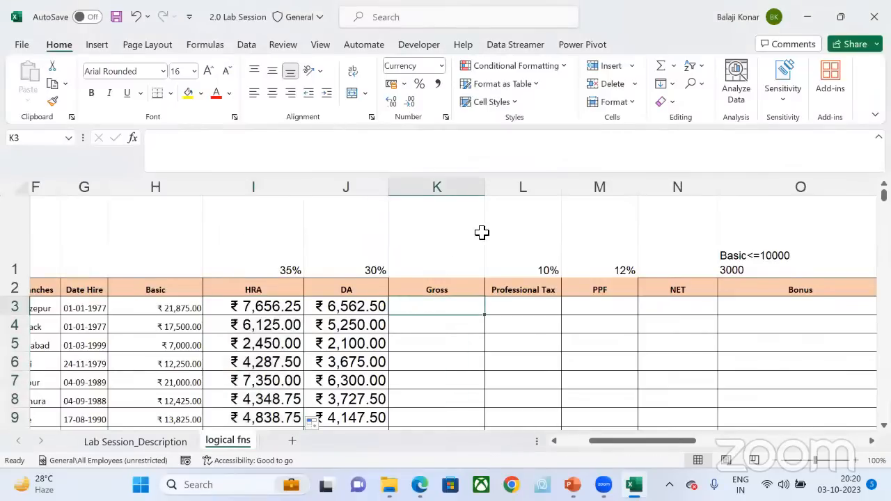
click(449, 226)
text(S)
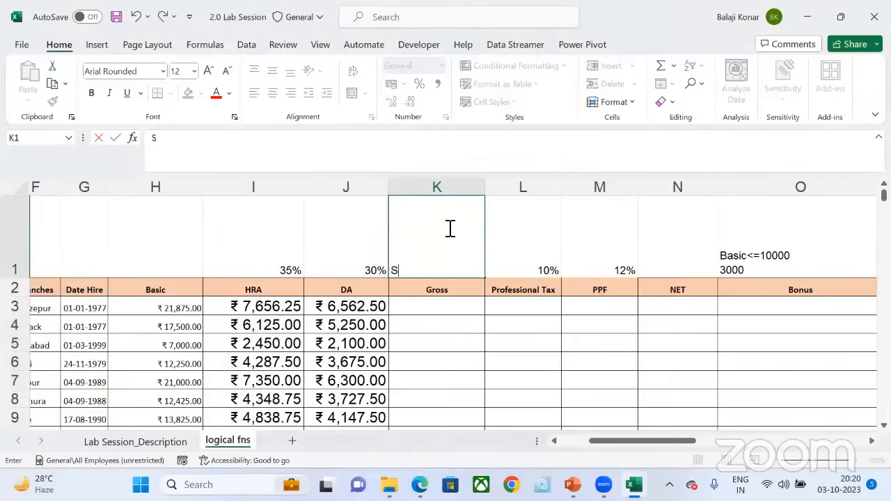
text(UM)
key(Return)
key(Return)
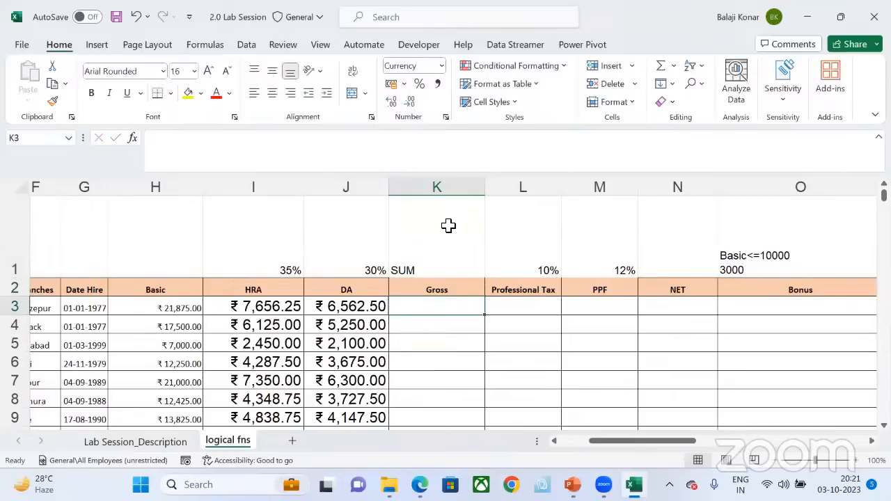
text(=)
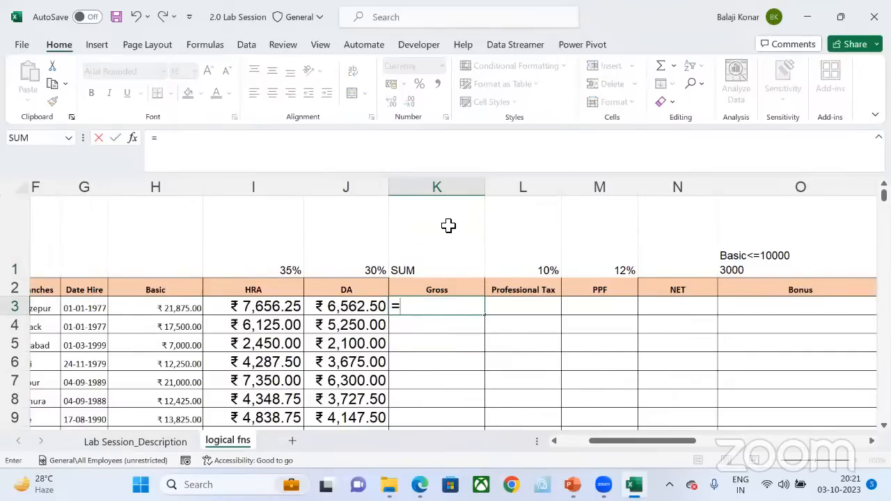
text(SUm)
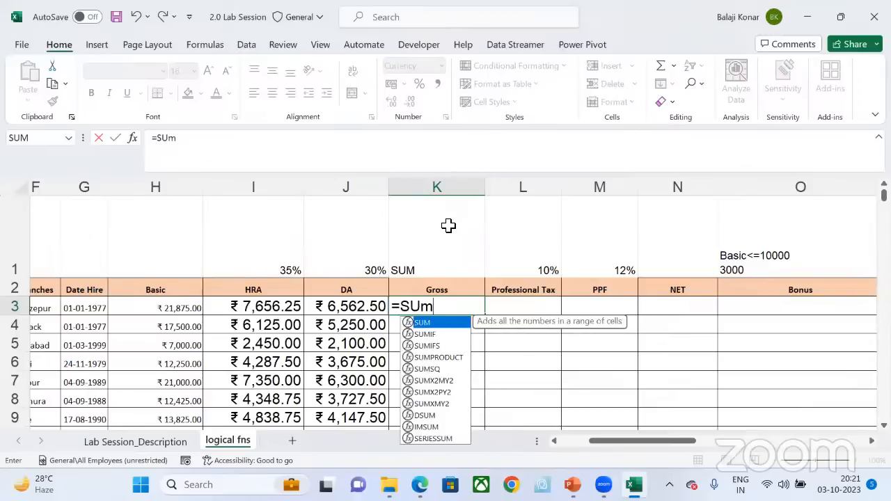
key(Tab)
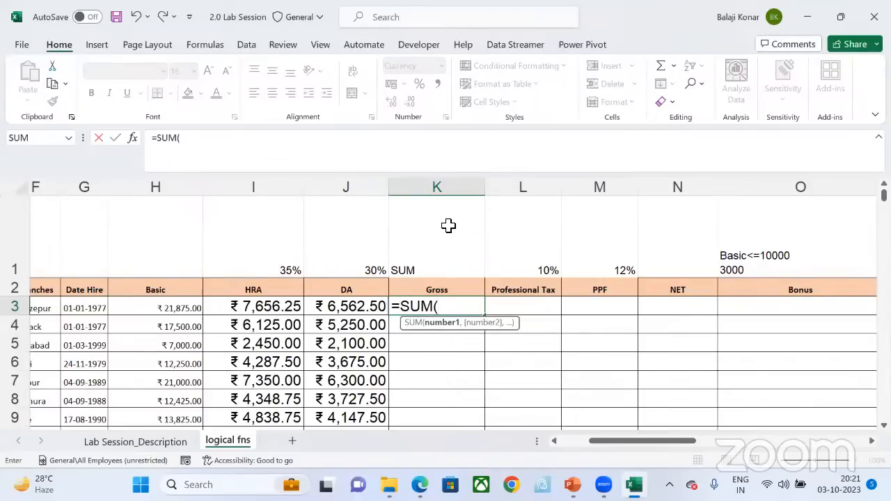
key(BackSpace)
key(BackSpace)
key(BackSpace)
key(BackSpace)
key(BackSpace)
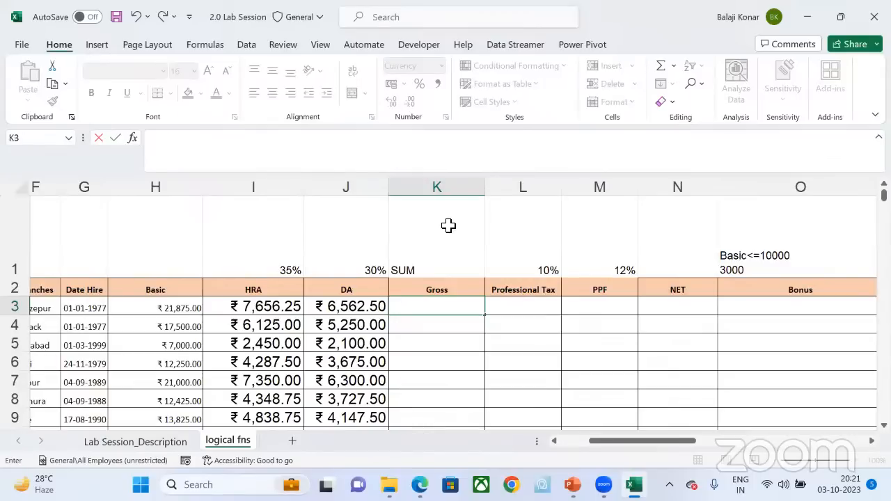
Step: Start a formula in the first employee's Gross cell K3 with the SUM function chosen from the suggested functions
text(=sum)
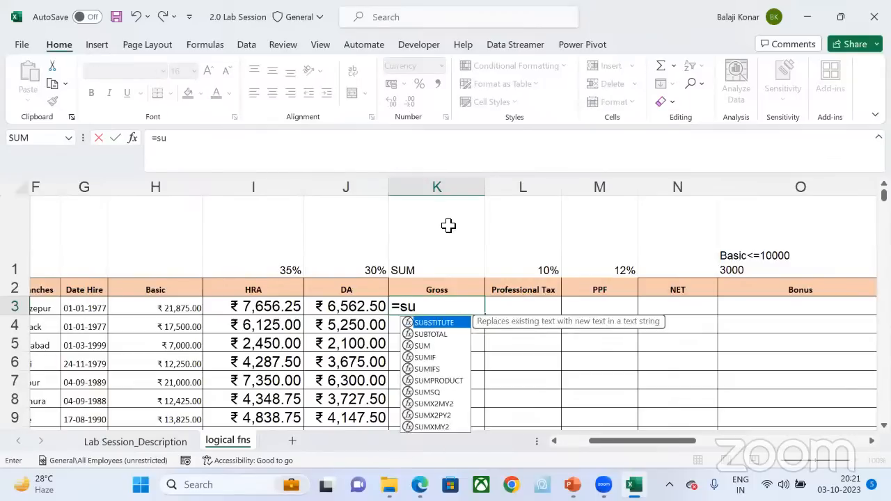
key(BackSpace)
key(Down)
key(Down)
key(Down)
key(Down)
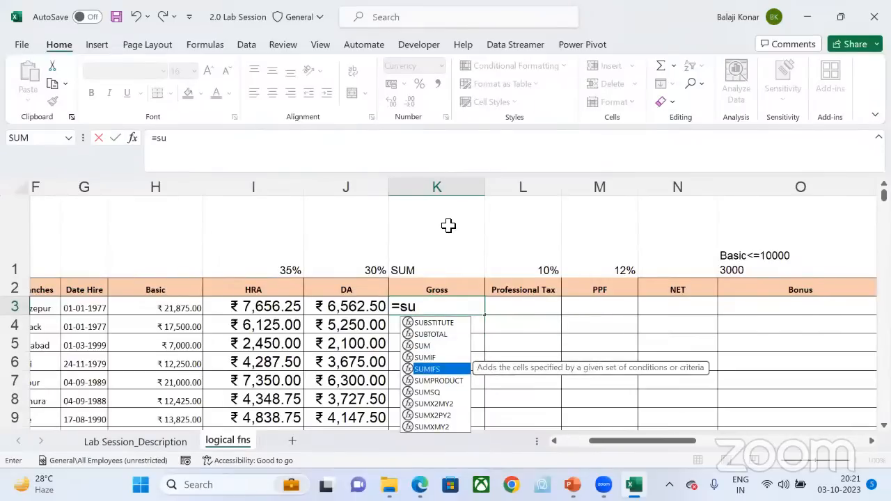
key(Up)
key(Up)
key(Up)
key(Up)
key(Down)
key(Down)
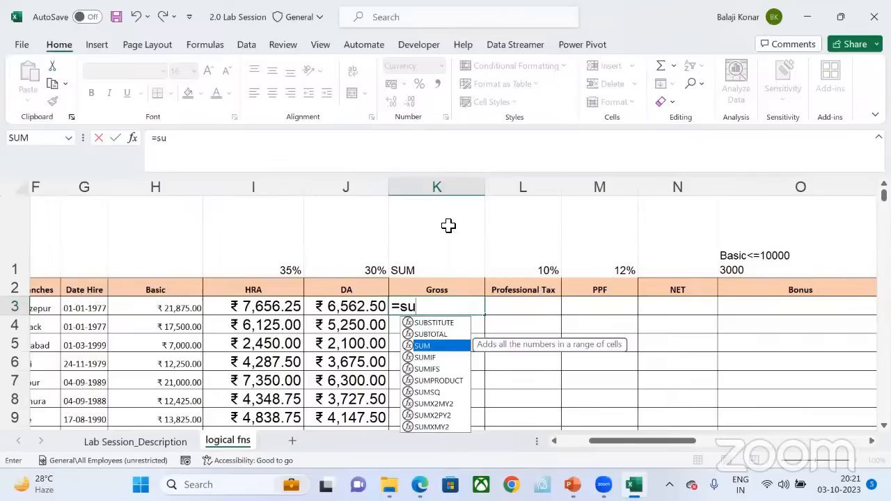
key(Tab)
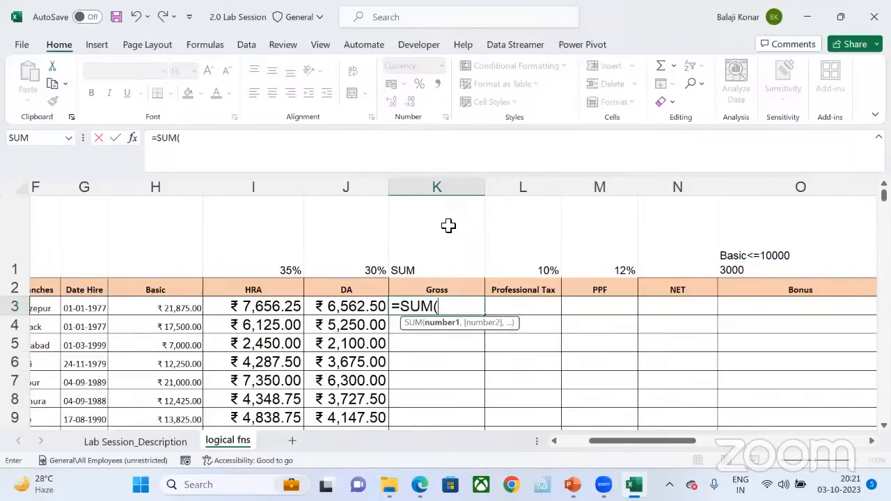
Step: Complete the Gross formula in K3 as =SUM(H3:J3) and fill it down to the last employee
click(173, 310)
key(shift+Right)
key(shift+Right)
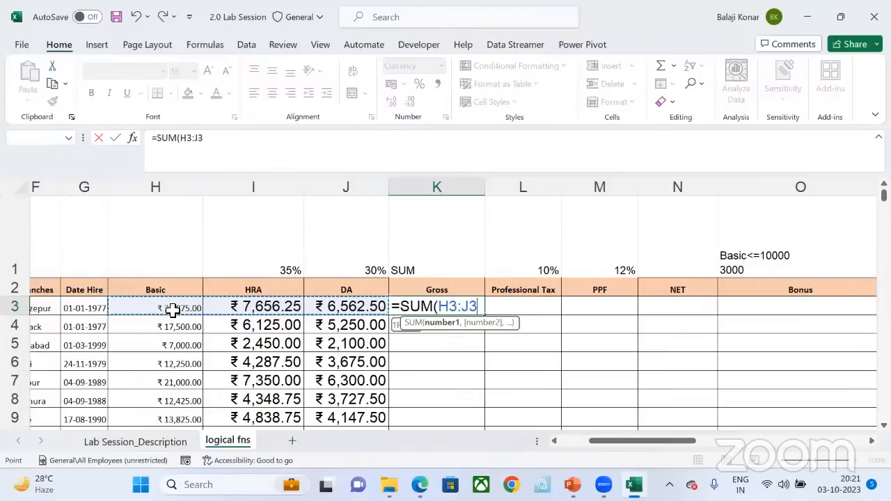
drag(172, 310, 350, 307)
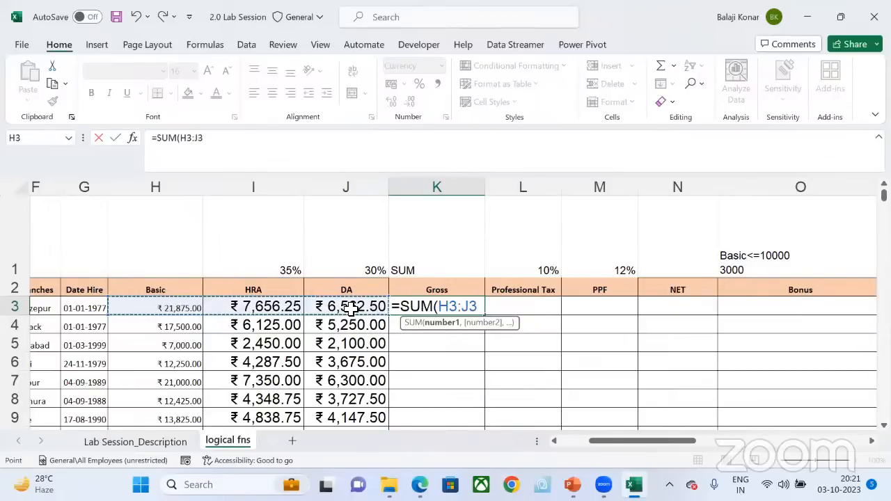
text())
key(Return)
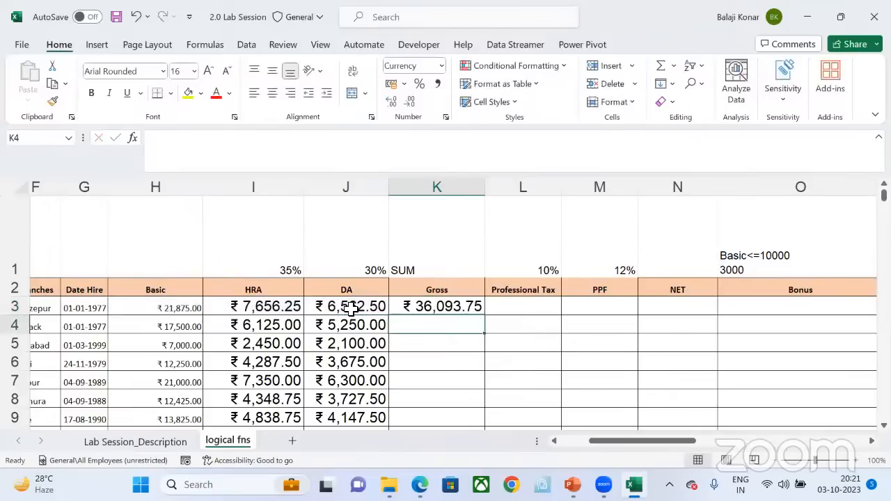
click(477, 306)
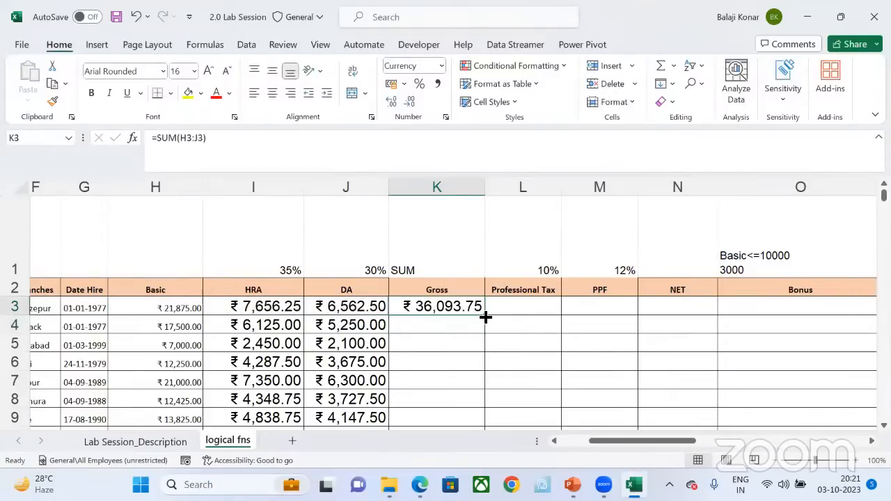
double_click(486, 317)
click(438, 308)
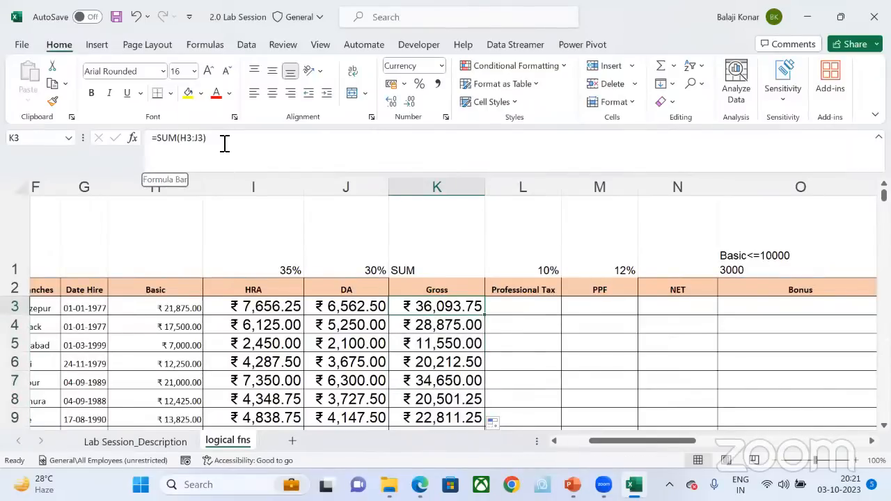
Step: Re-enter the first employee's Gross formula in K3 as =SUM(H3:J3), adding Basic, HRA and DA
text(=)
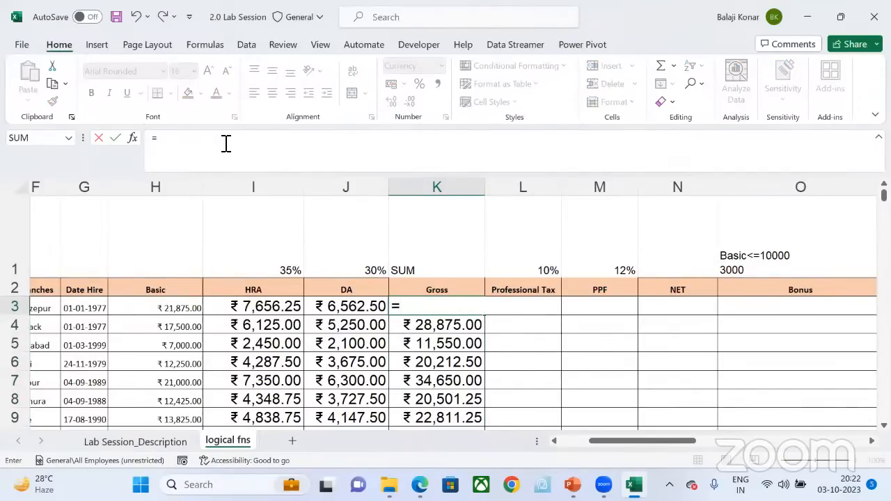
text(SU)
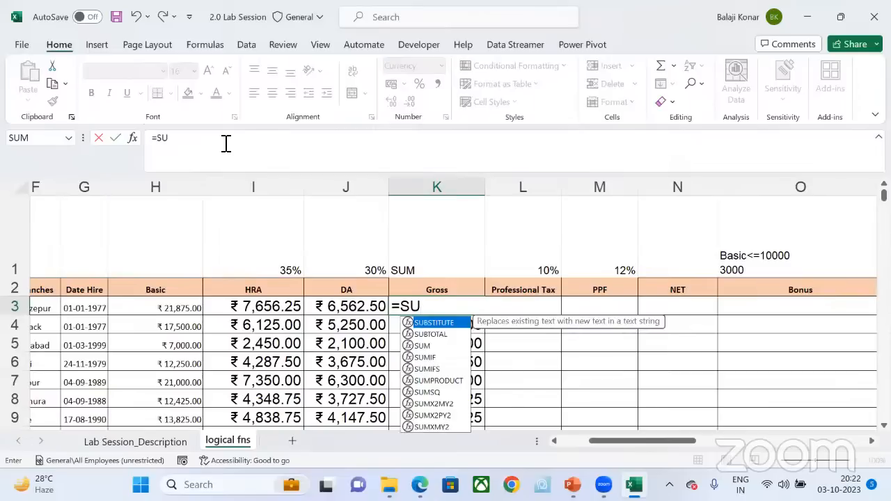
key(Down)
key(Down)
key(Tab)
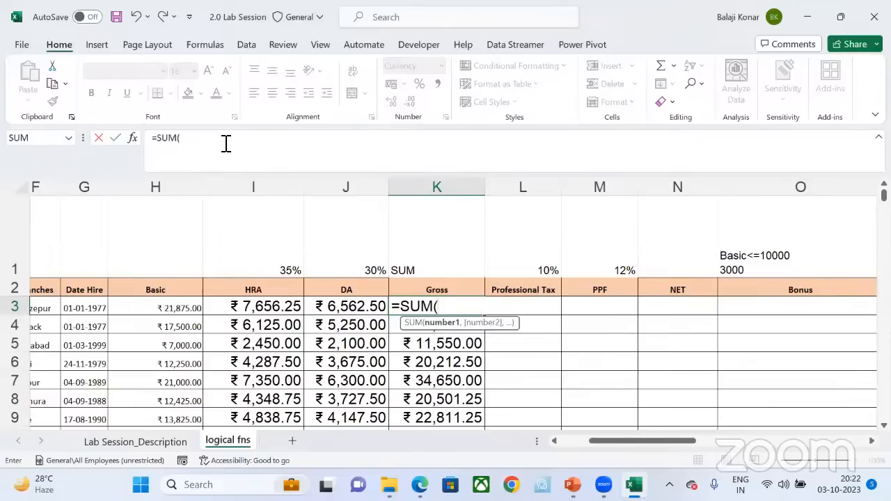
click(171, 309)
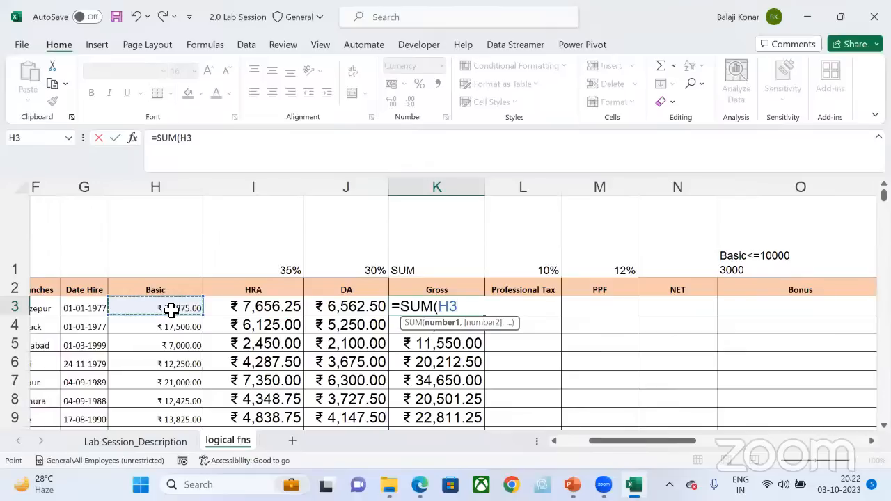
key(shift+Right)
key(shift+Right)
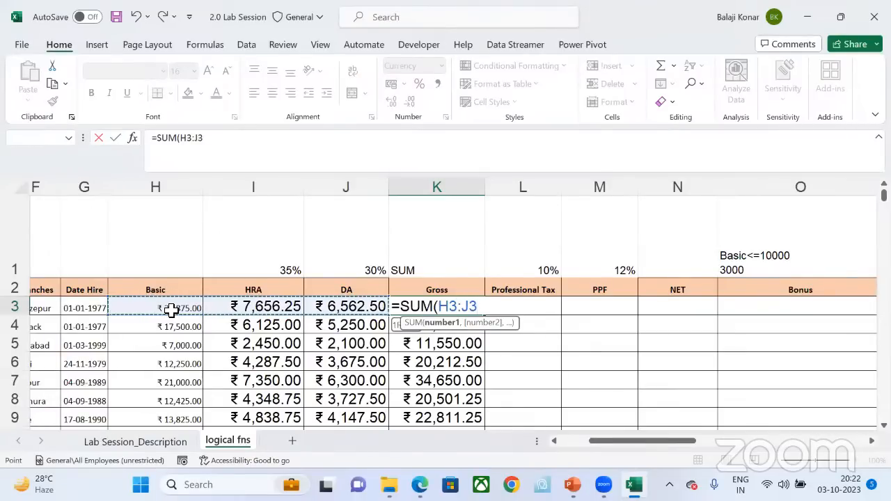
text())
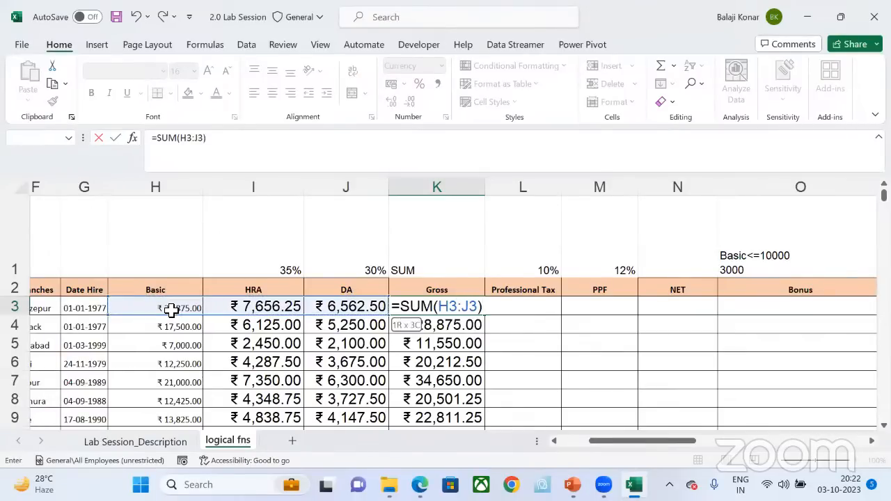
key(Return)
Step: Fill the Gross formula from K3 down to the last employee again and save the workbook
click(476, 304)
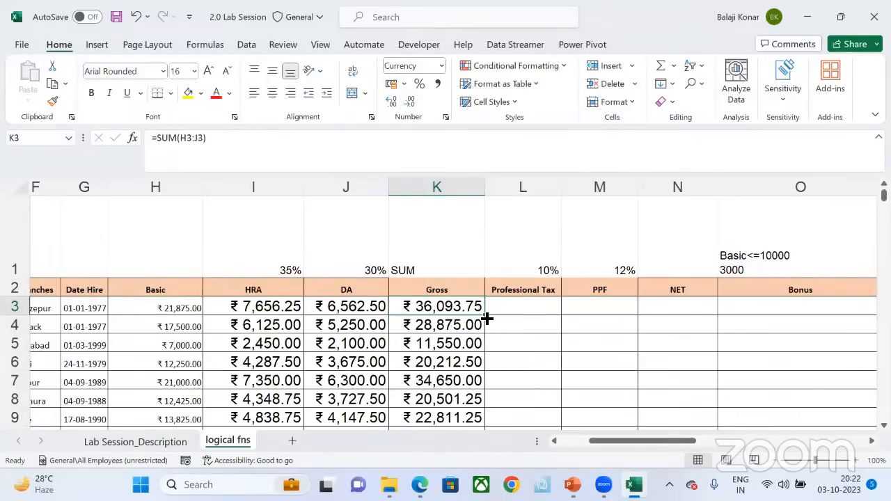
double_click(485, 316)
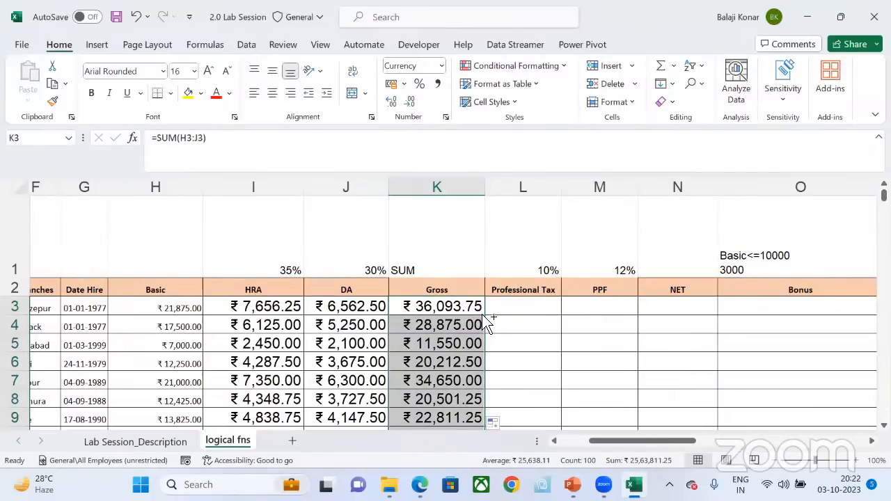
key(ctrl+s)
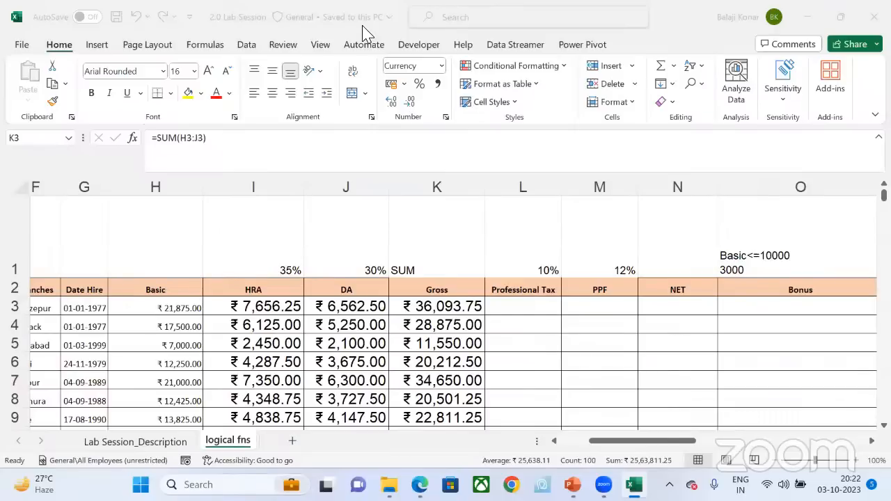
Step: Enter the addition formula =H3+I3+J3 in the first employee's Professional Tax cell L3
click(442, 307)
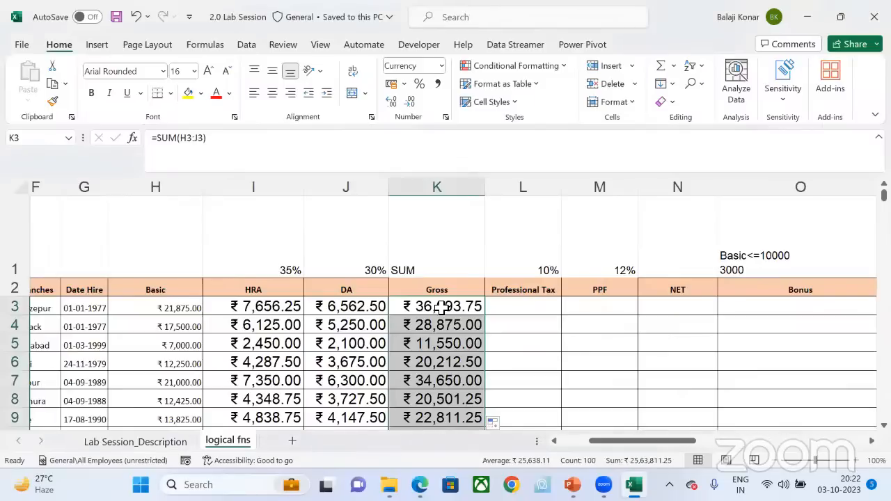
click(499, 307)
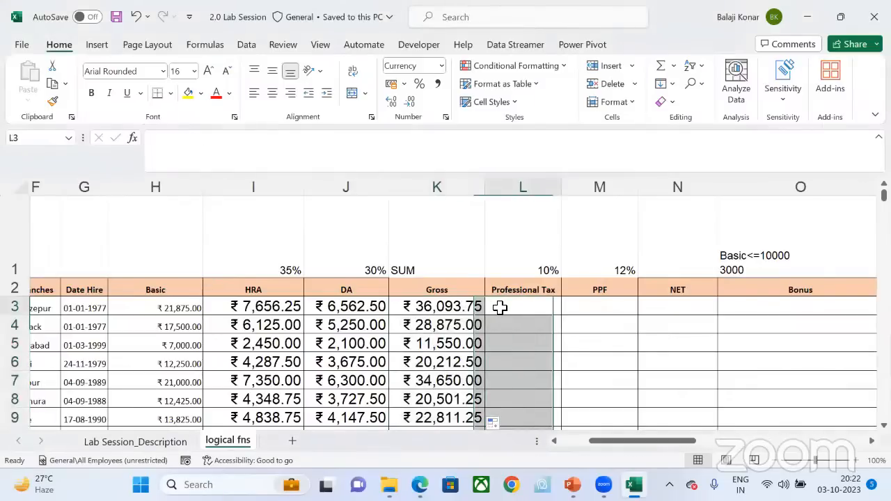
text(=)
click(158, 307)
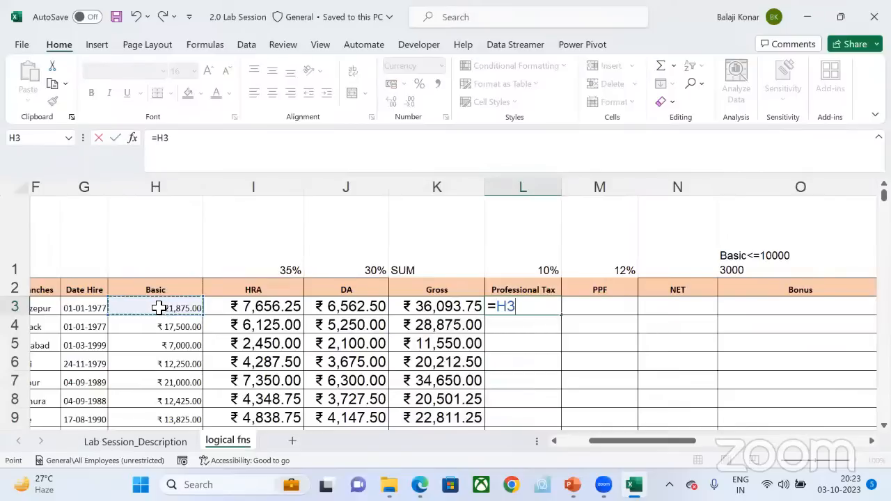
text(+)
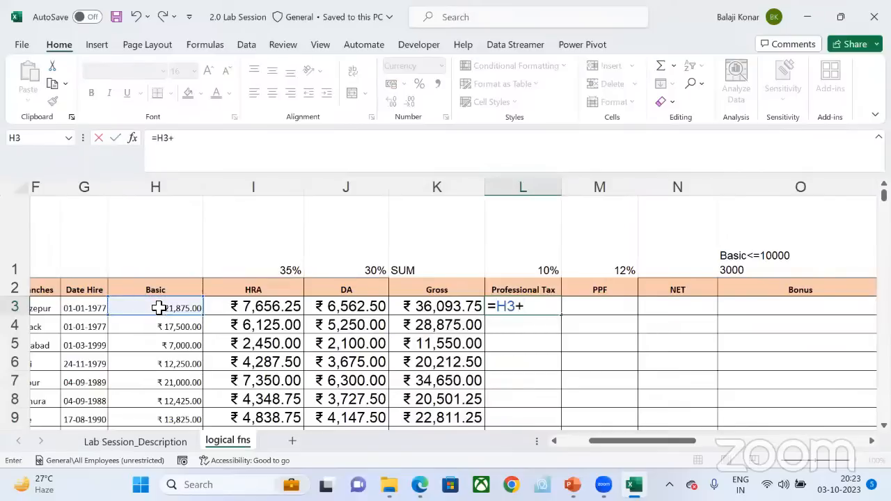
click(255, 308)
text(+)
click(339, 307)
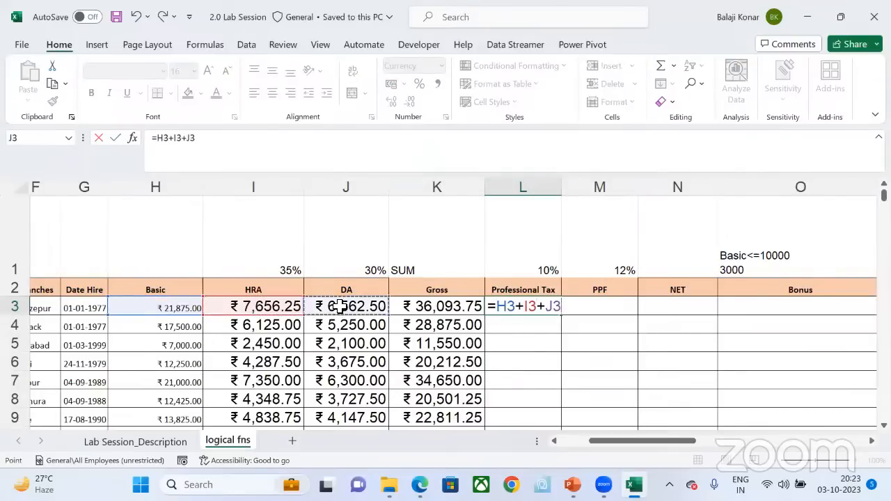
key(Return)
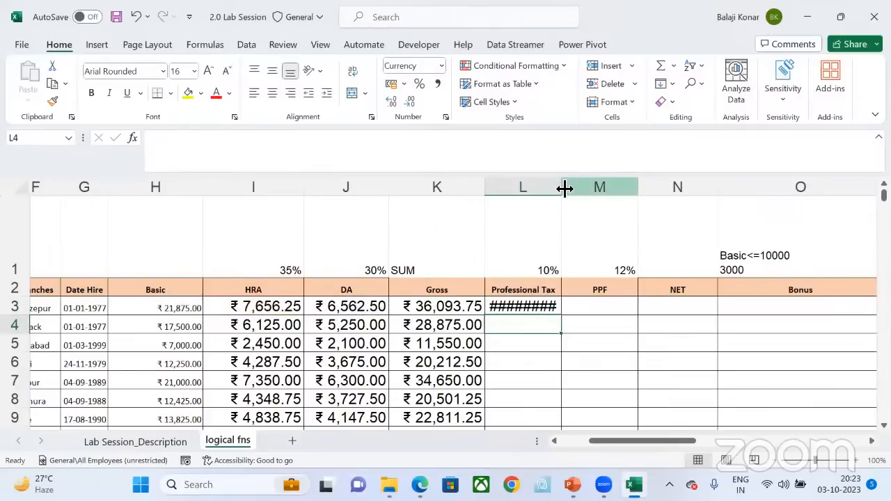
Step: Widen the Professional Tax column L slightly so the amount in L3 fits
drag(564, 188, 573, 188)
click(564, 310)
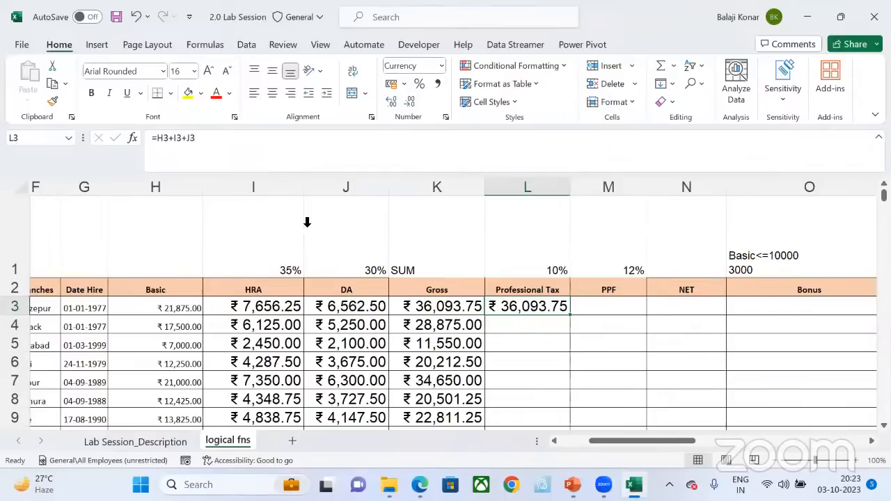
Step: Try extending the L3 formula with a series of plus signs, and clear the formula from the cell
click(268, 152)
text(++++)
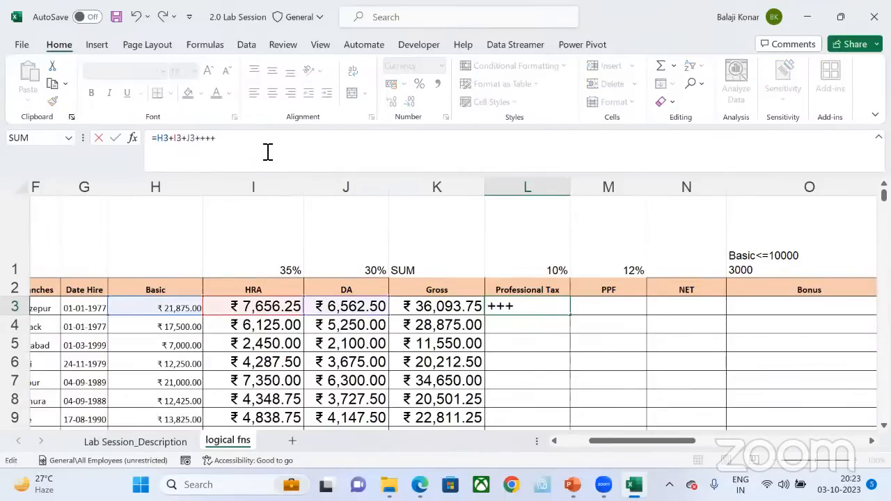
text(++)
key(Return)
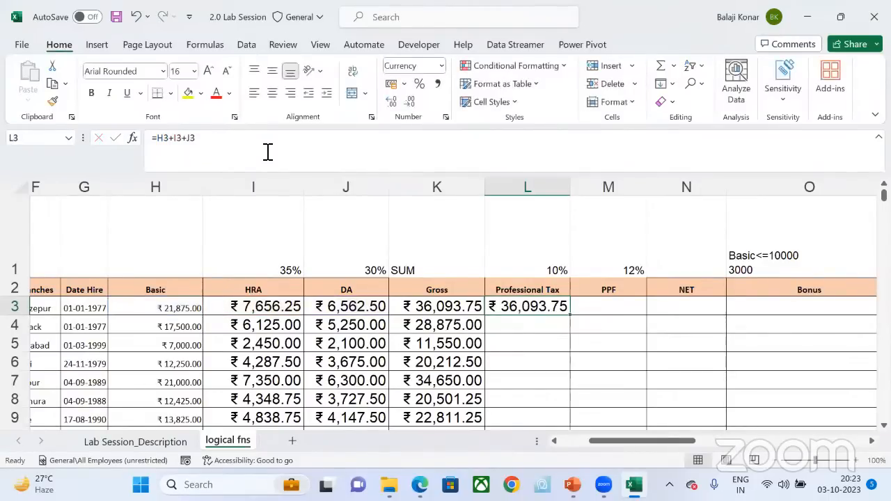
key(Delete)
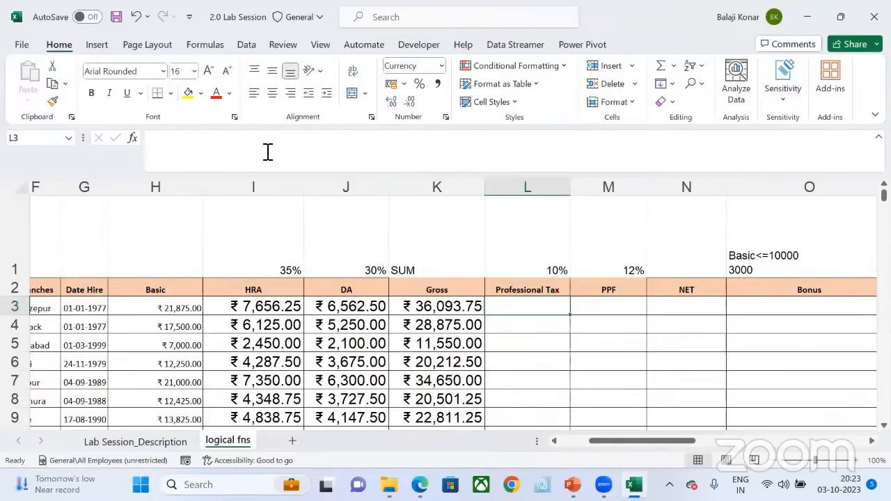
click(458, 306)
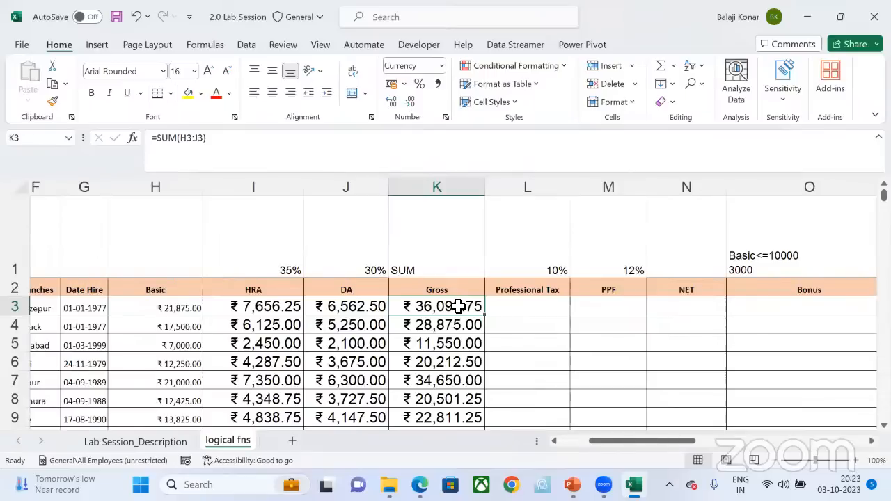
click(444, 66)
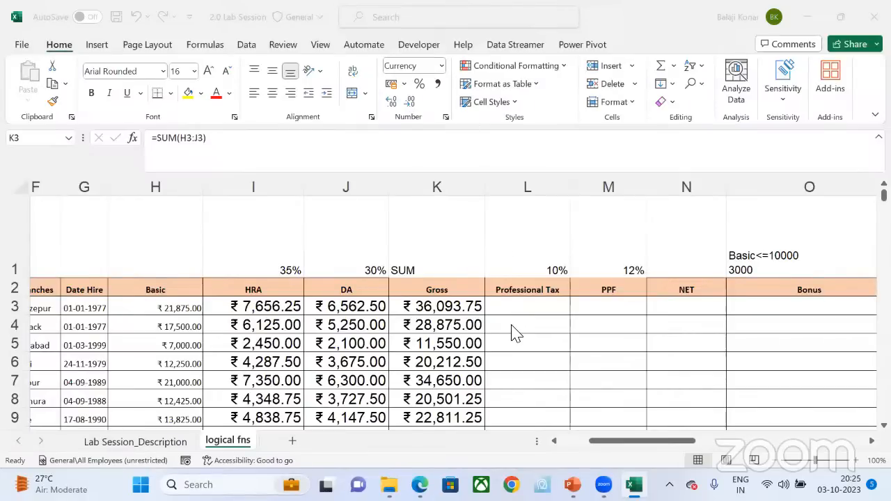
Step: Calculate the first employee's Professional Tax in L3 as =H3*10% and fill it down to the last employee
click(525, 303)
click(525, 304)
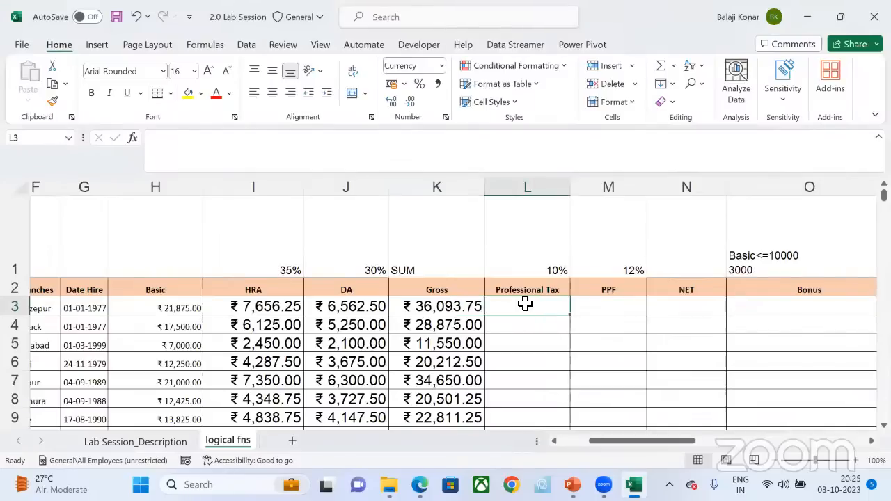
text(=)
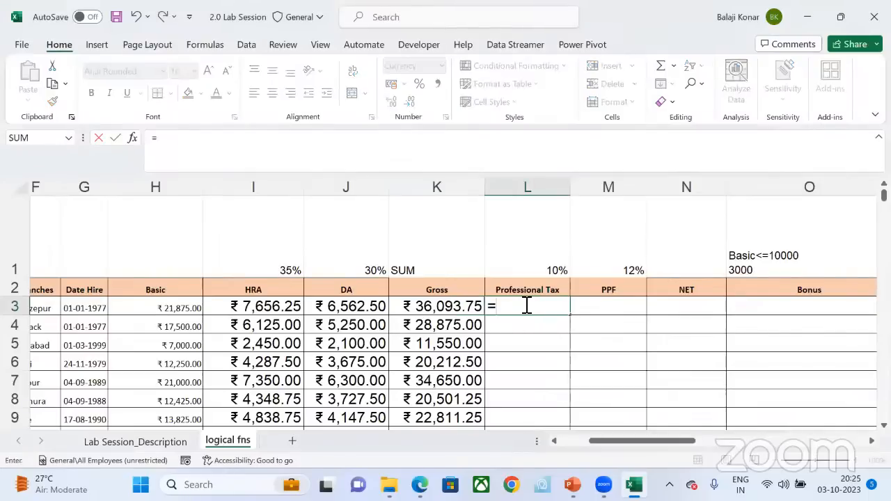
click(191, 311)
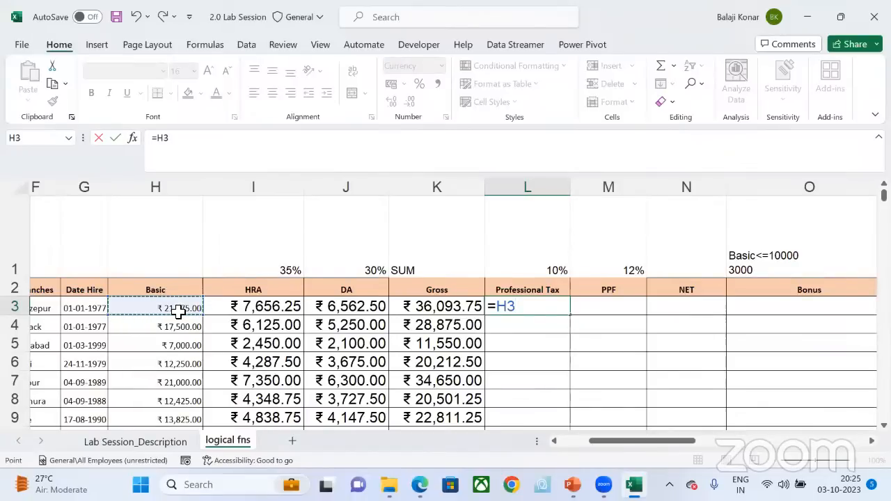
text(*10)
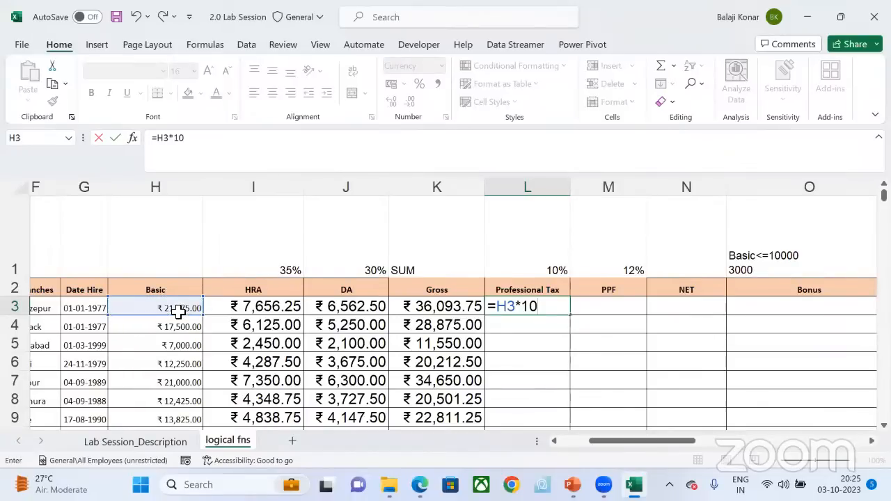
text(%)
key(Return)
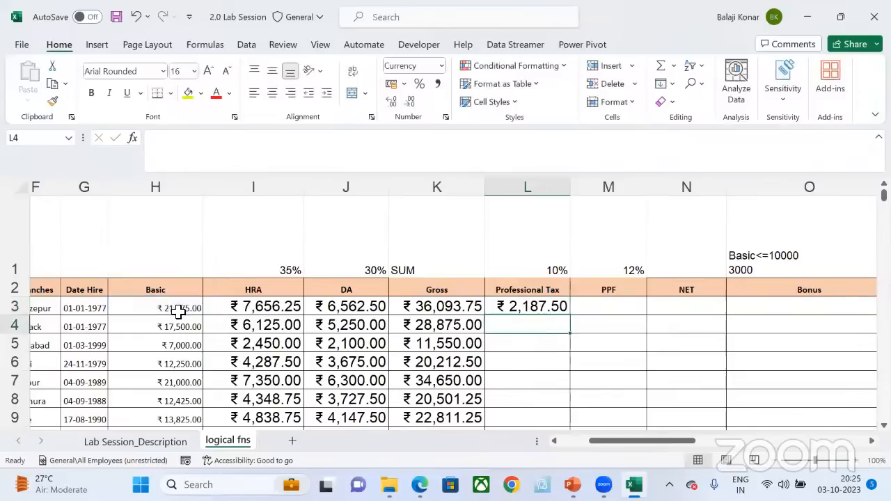
click(565, 309)
double_click(570, 317)
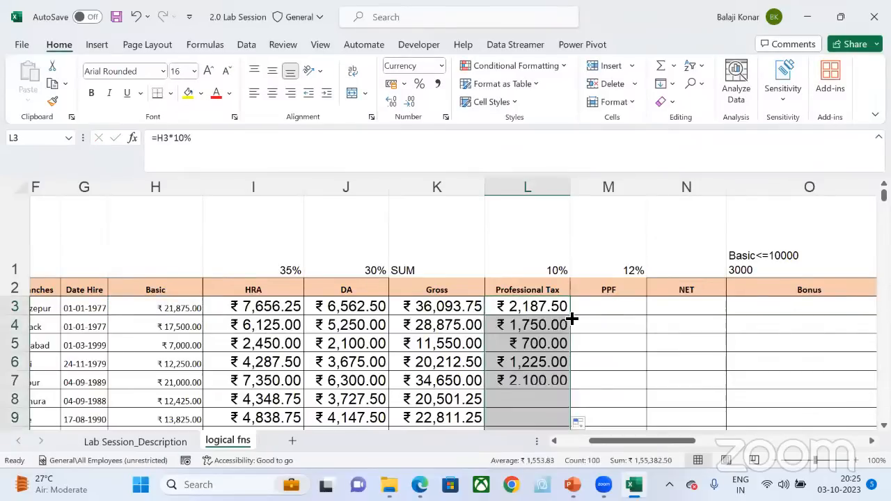
Step: Calculate the first employee's PPF in M3 as =H3*12% and fill it down to the last employee
click(603, 314)
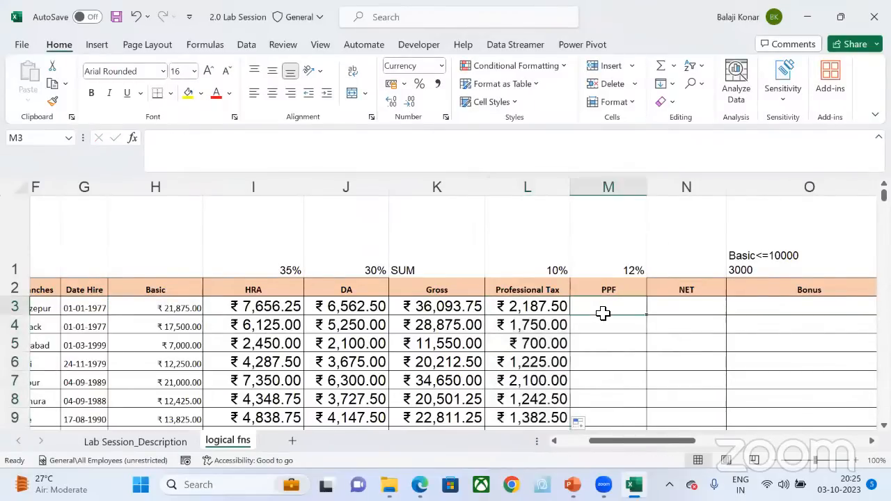
text(=)
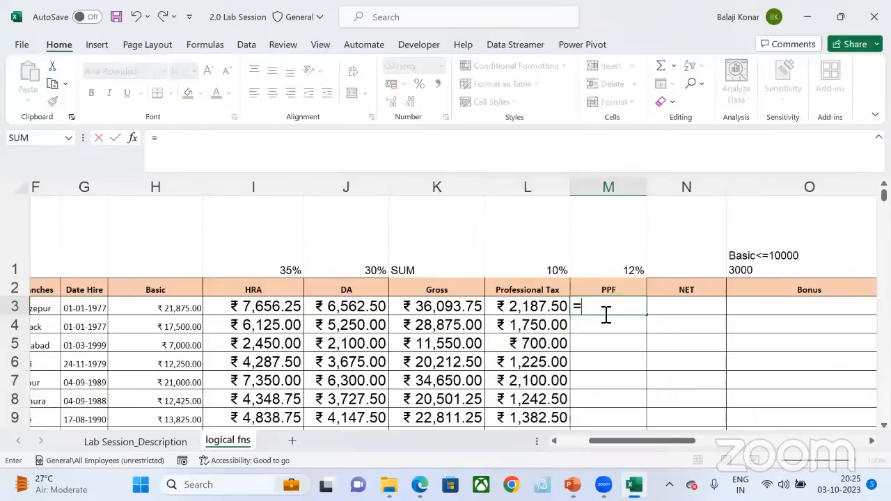
click(160, 306)
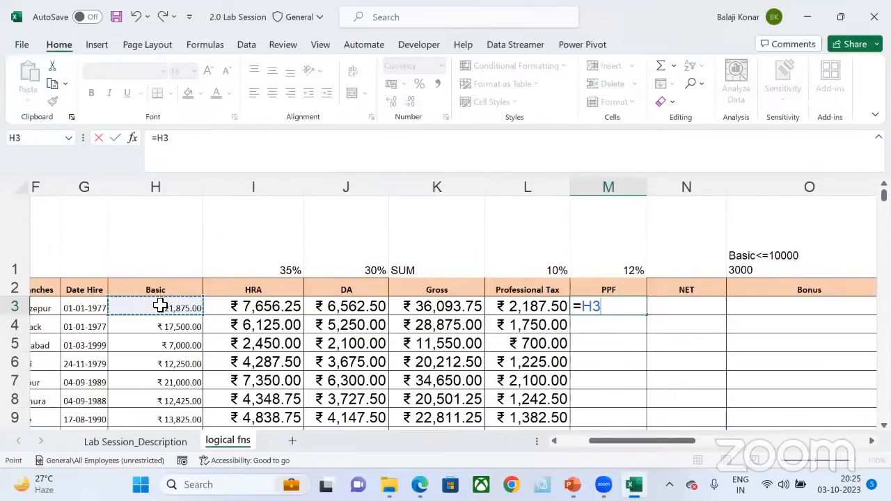
text(*12%)
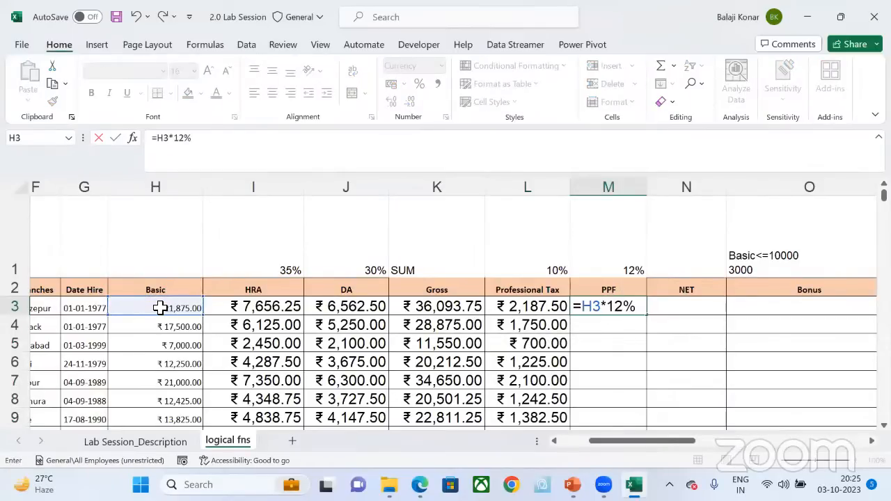
key(Return)
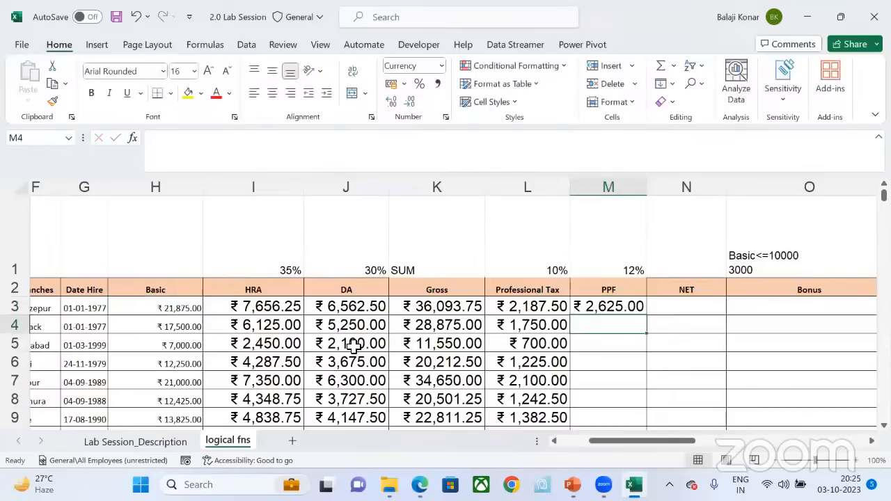
click(629, 311)
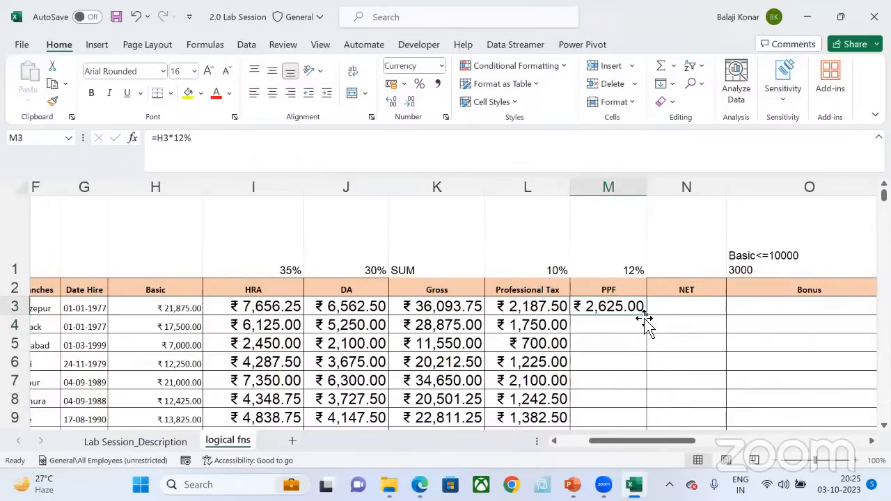
double_click(647, 316)
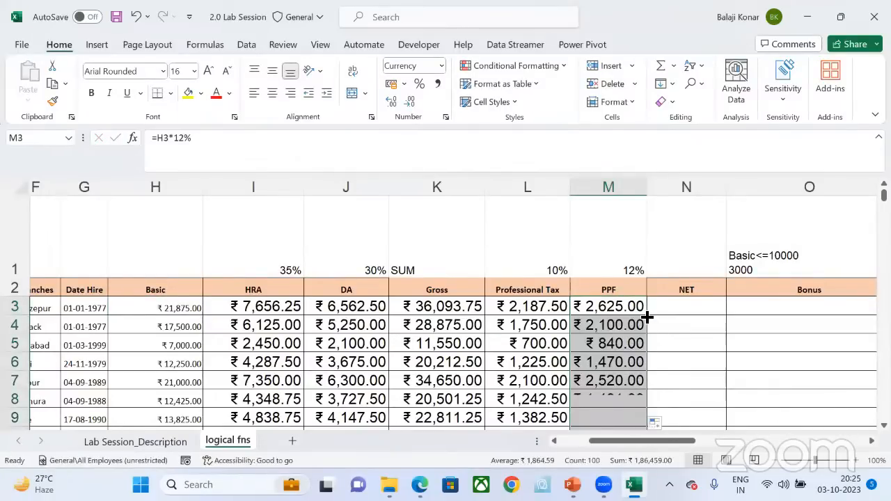
Step: Review the first employee's deductions in L3:M3 and the conditions above the NET, Bonus, Raise and Gift Voucher columns
click(540, 311)
key(shift+Right)
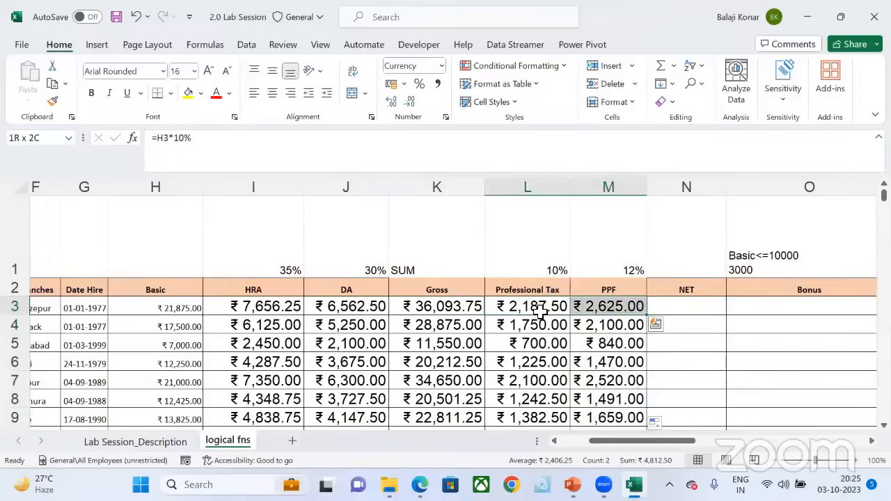
click(460, 126)
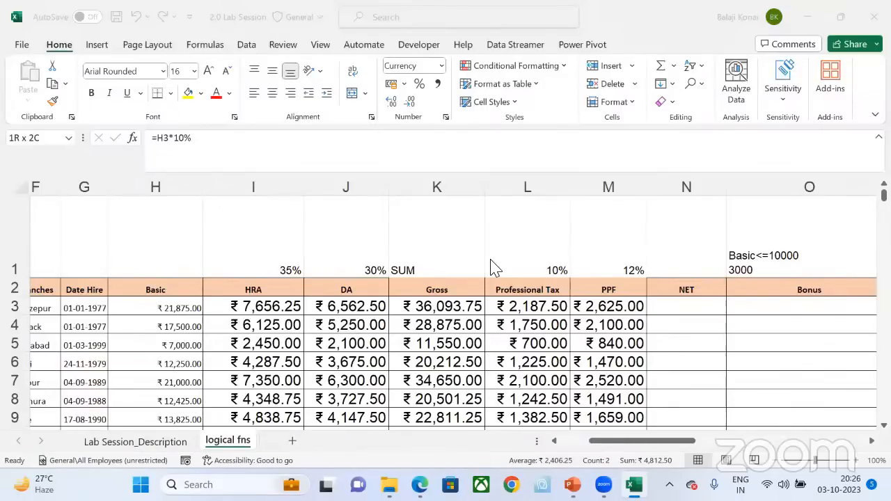
scroll(755, 369, right, 3)
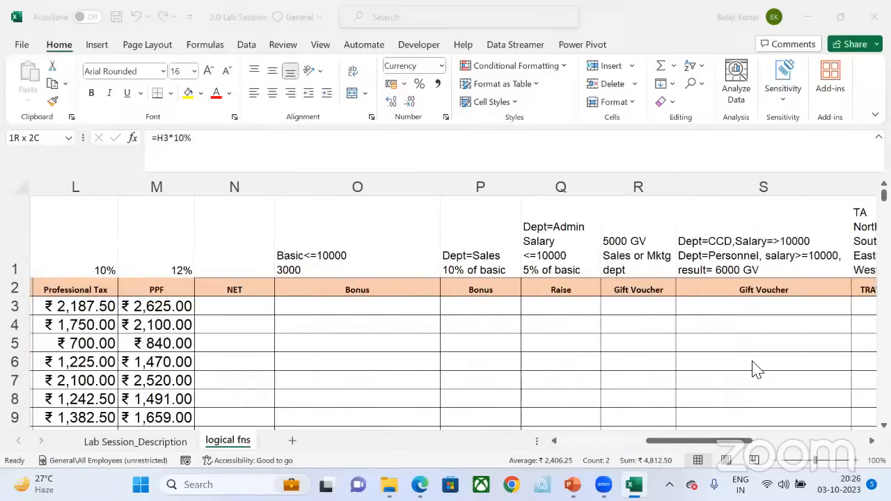
scroll(757, 369, right, 1)
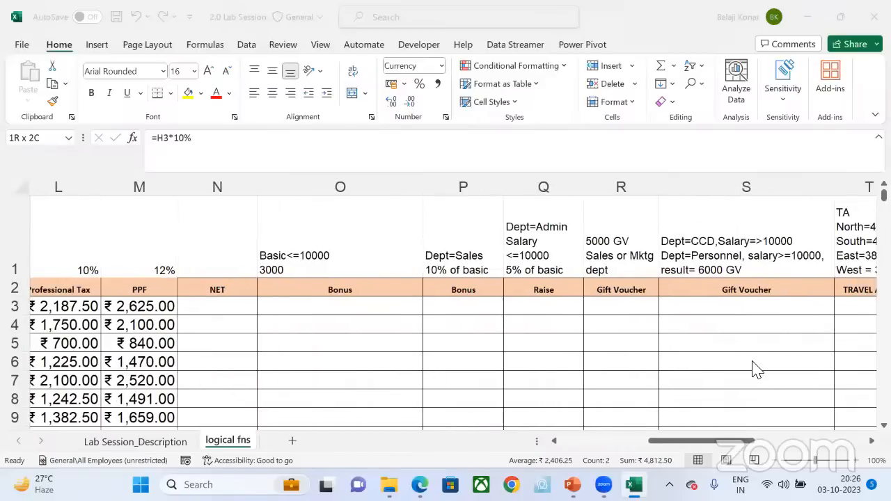
scroll(755, 369, left, 5)
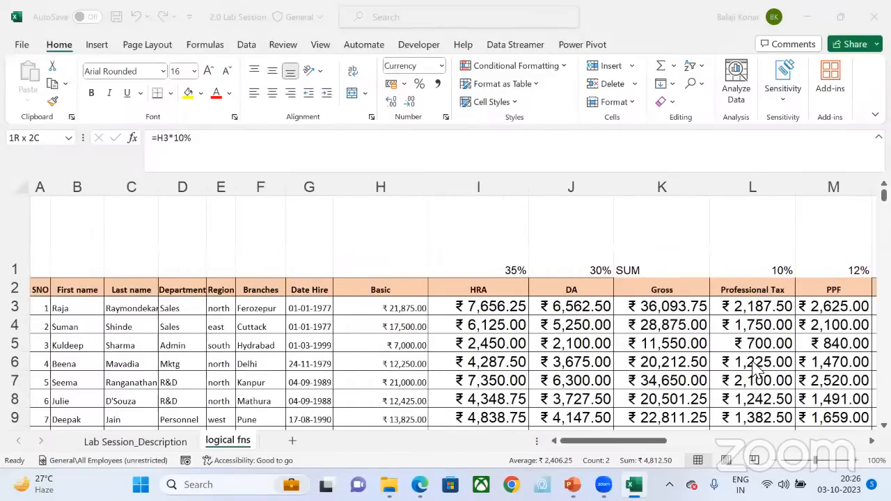
scroll(755, 369, right, 4)
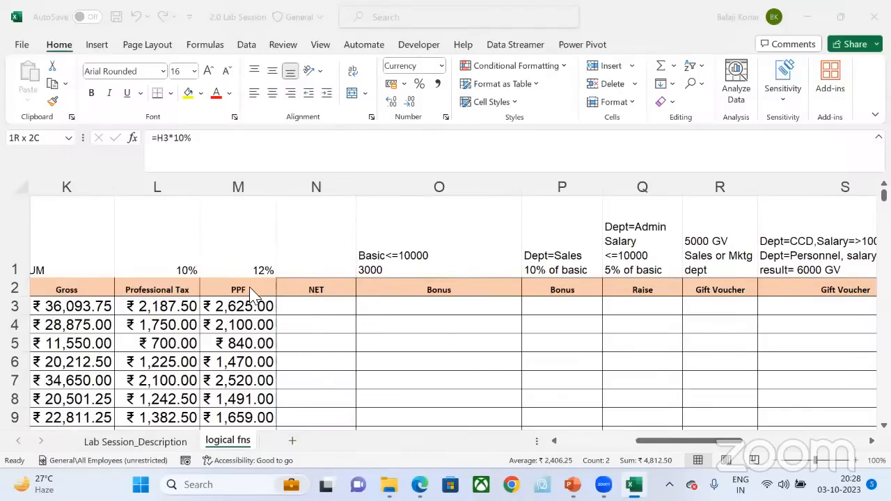
click(170, 288)
click(171, 288)
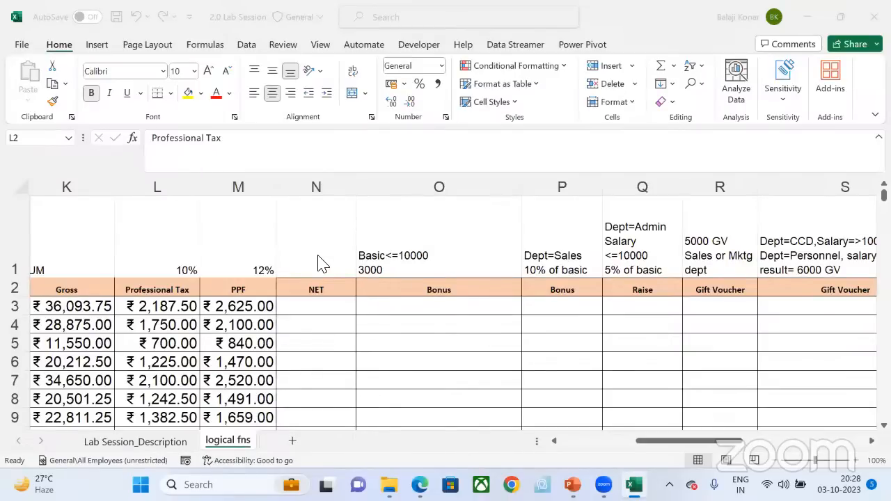
Step: Return to the Gross column and inspect the first employee's Gross cell K3
click(318, 305)
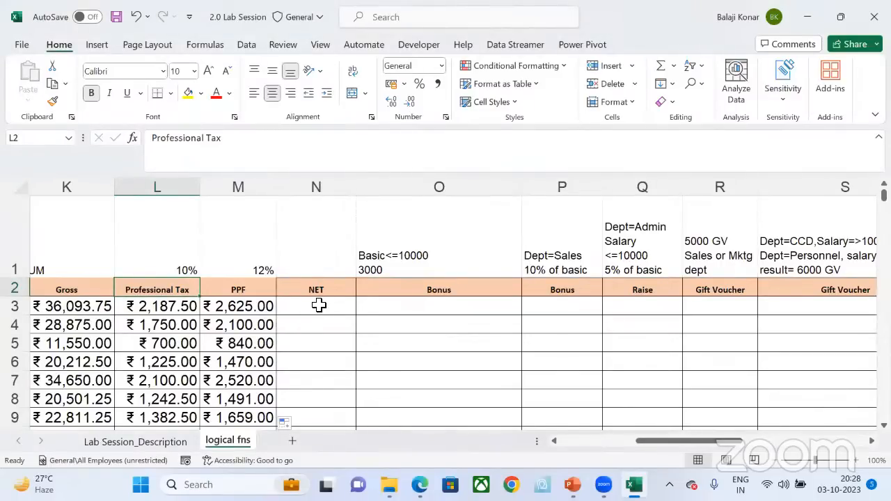
scroll(318, 305, left, 1)
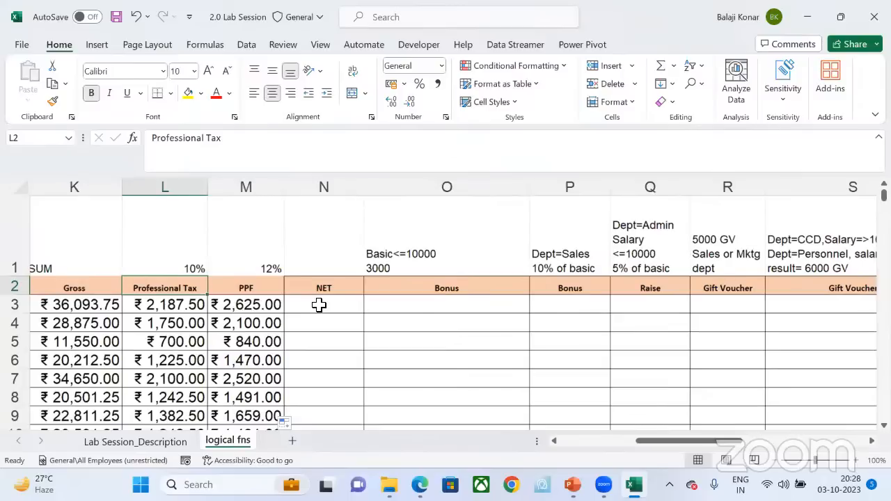
scroll(319, 305, left, 2)
scroll(158, 304, left, 3)
click(160, 306)
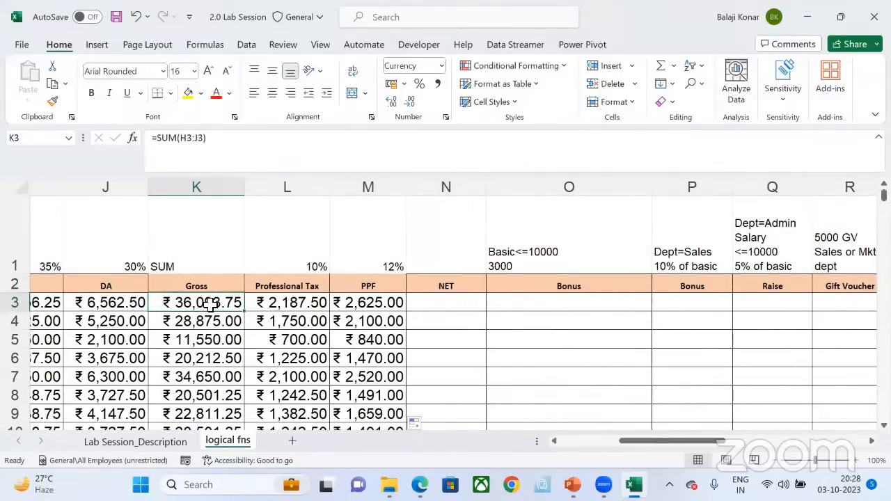
Step: Calculate the first employee's NET in N3 as =K3-L3-M3 and fill it down to the last employee
click(296, 308)
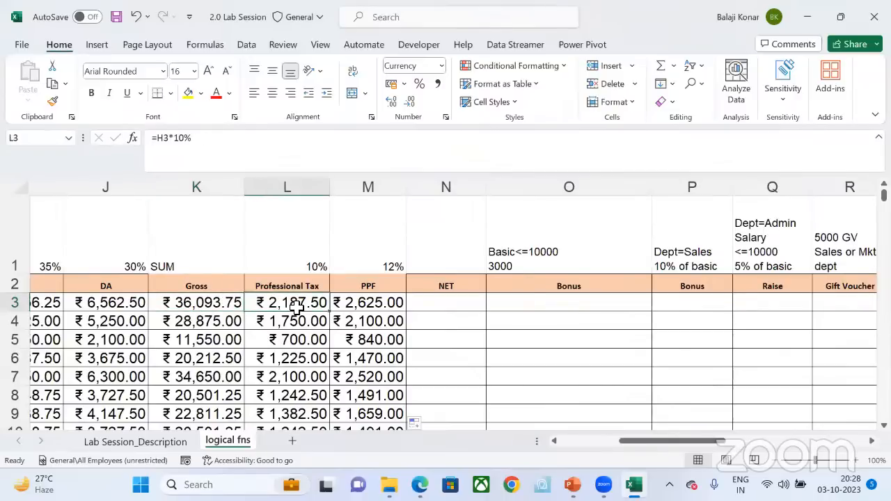
click(358, 301)
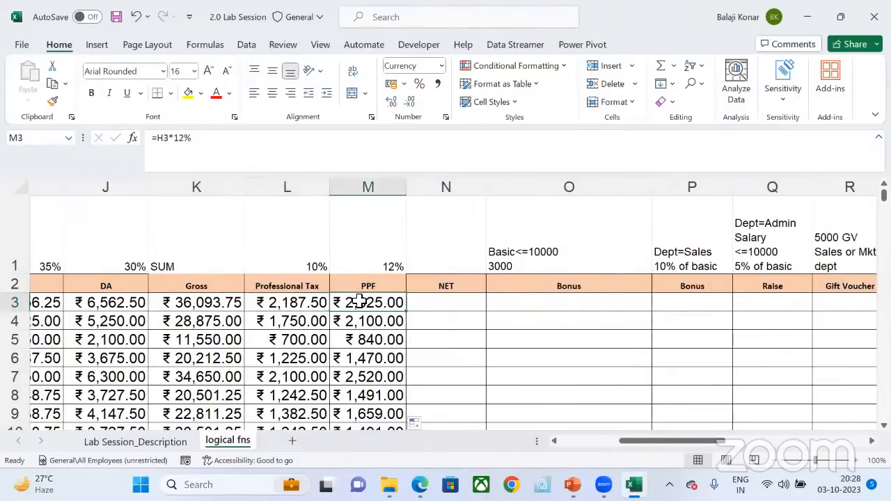
click(448, 298)
text(=)
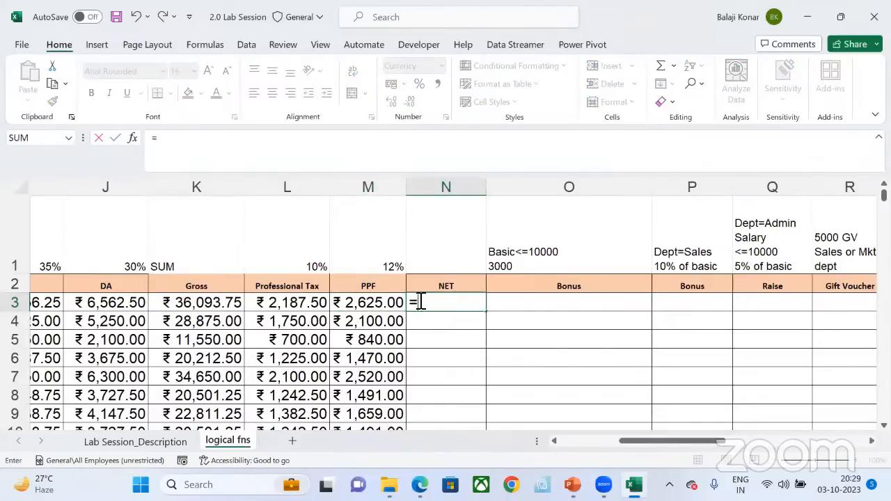
click(223, 301)
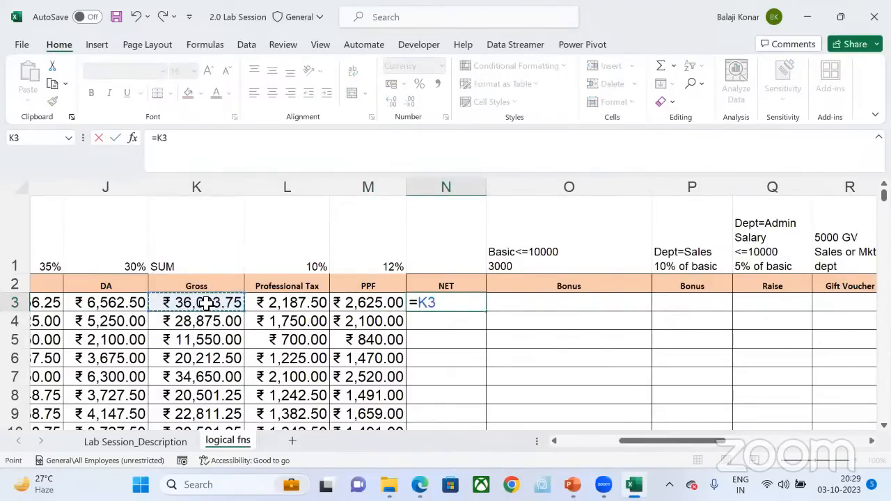
text(-)
click(309, 308)
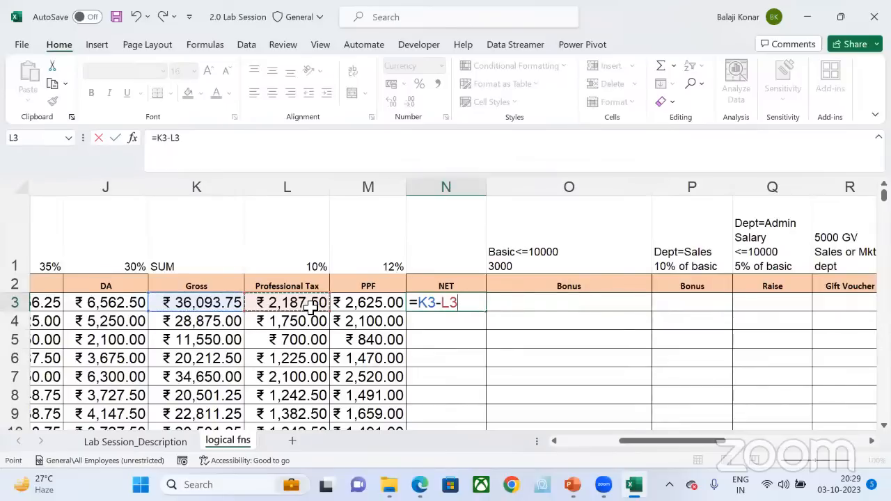
text(-)
click(367, 302)
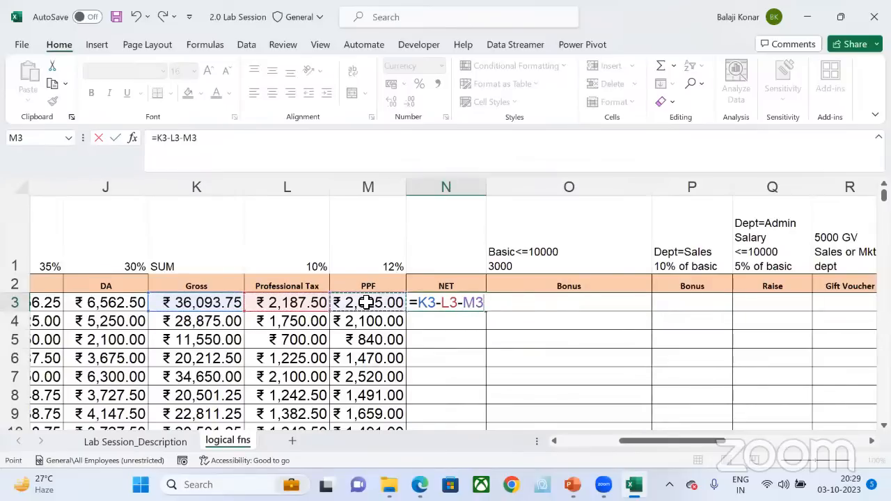
key(Return)
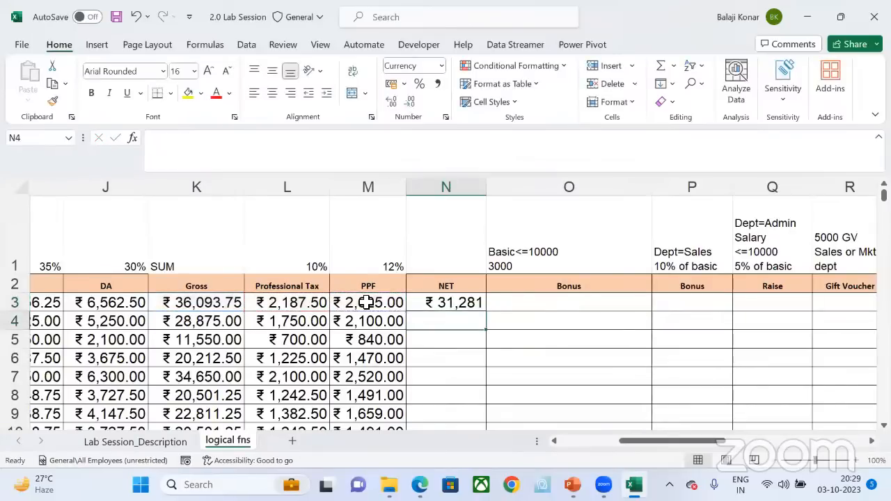
click(188, 302)
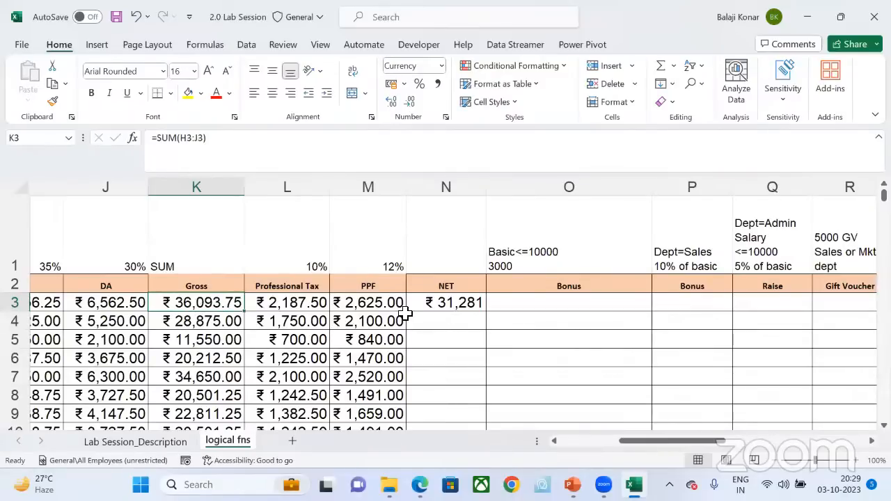
click(439, 309)
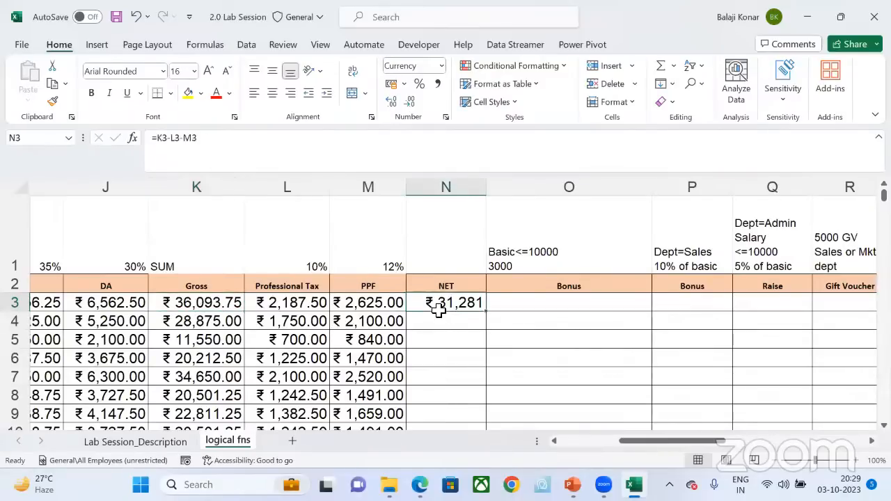
double_click(488, 315)
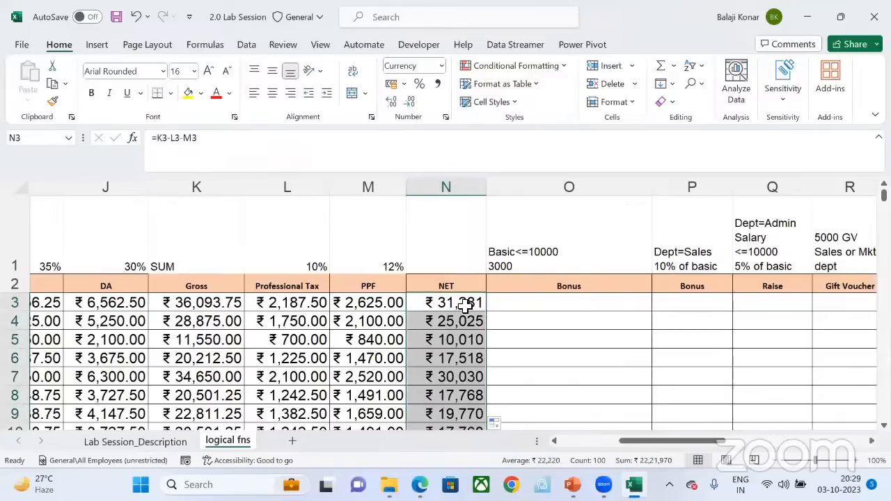
Step: Review the first employee's Gross, Professional Tax, PPF and NET formulas in K3:N3
click(215, 299)
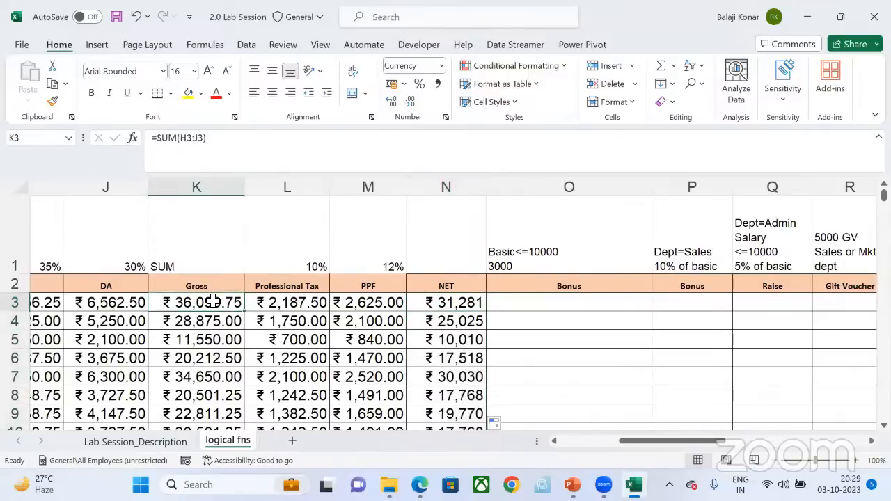
click(287, 304)
click(362, 307)
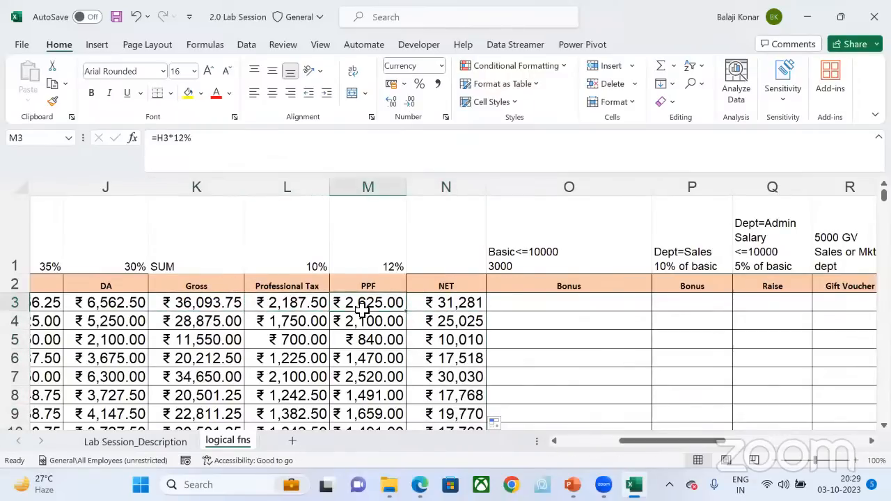
click(456, 305)
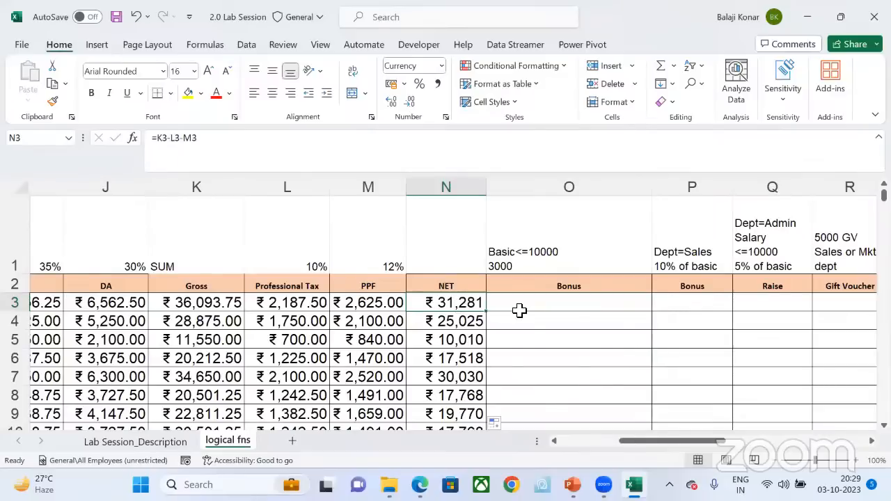
Step: Examine the conditions above the Bonus, Raise, Gift Voucher and Travel Allowance columns and recheck the first employee's NET against Gross
scroll(603, 330, right, 3)
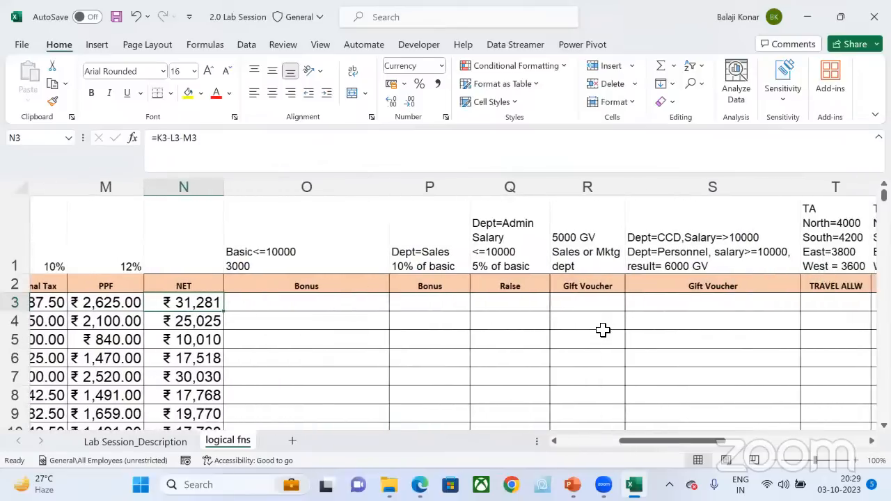
scroll(603, 330, right, 1)
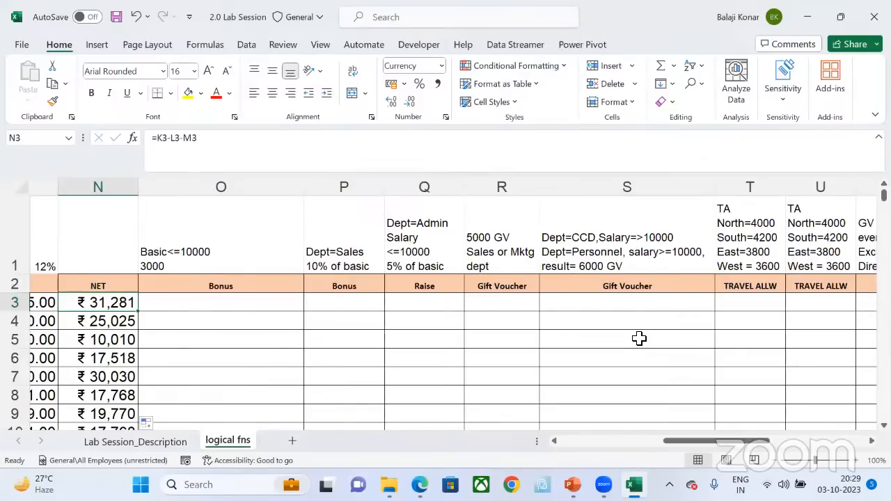
scroll(639, 338, left, 3)
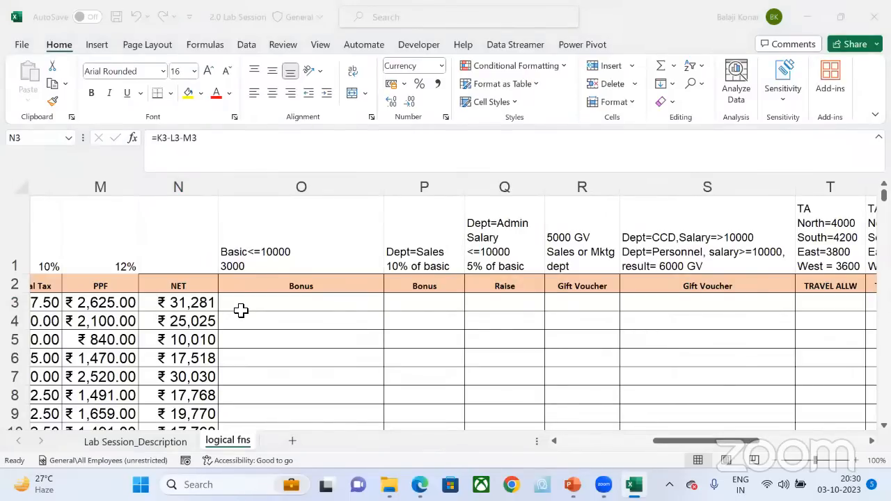
click(167, 303)
scroll(92, 309, left, 2)
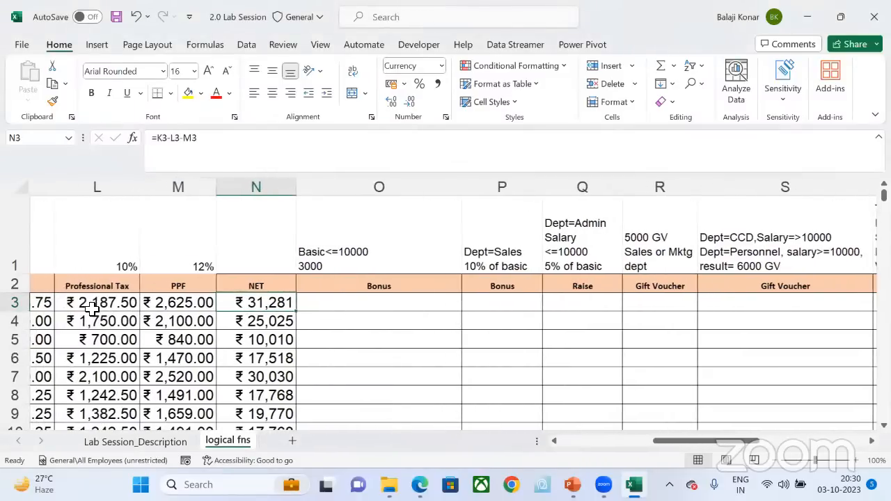
scroll(92, 310, left, 2)
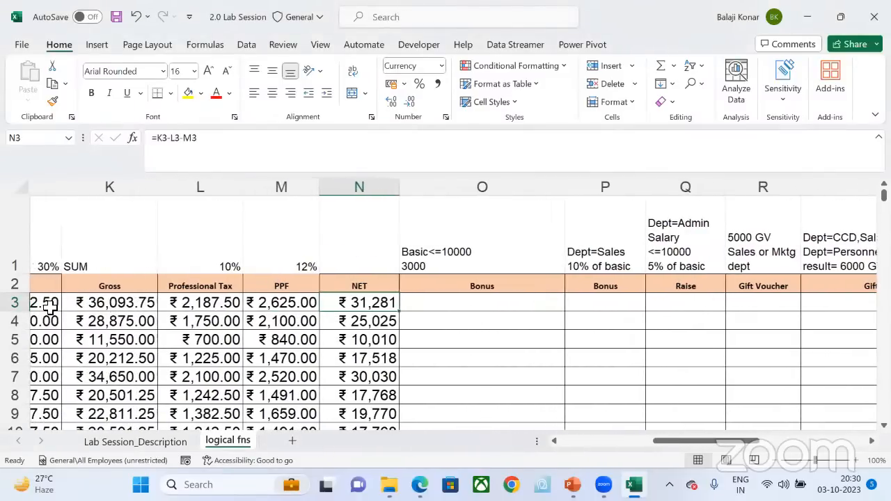
click(112, 306)
click(374, 309)
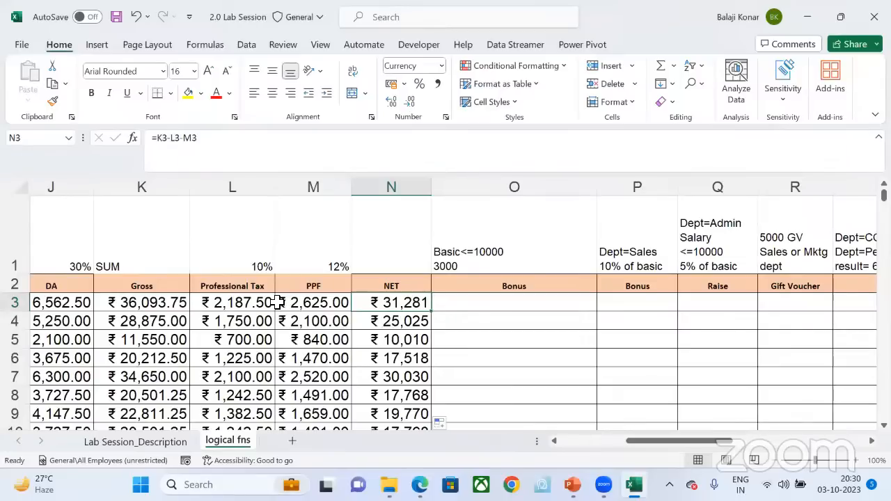
Step: Delete all the NET formulas from N3 down to the last employee in N102
click(341, 66)
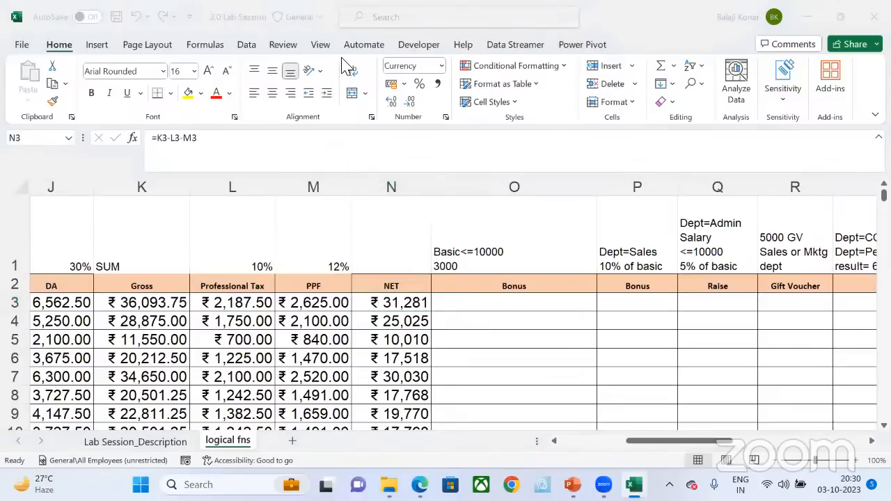
click(547, 94)
key(ctrl+shift+Down)
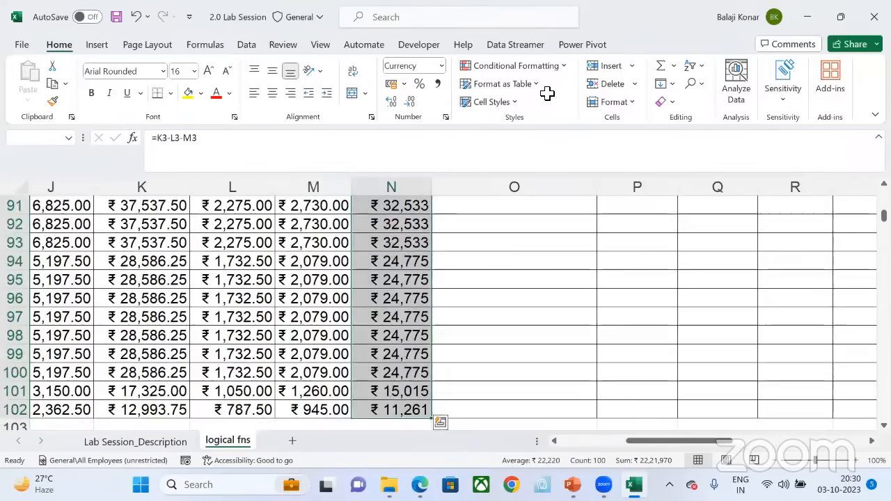
key(Delete)
scroll(396, 304, up, 20)
Step: Colour the Professional Tax and PPF header text in L2:M2 red
click(396, 305)
key(Left)
key(Left)
key(Left)
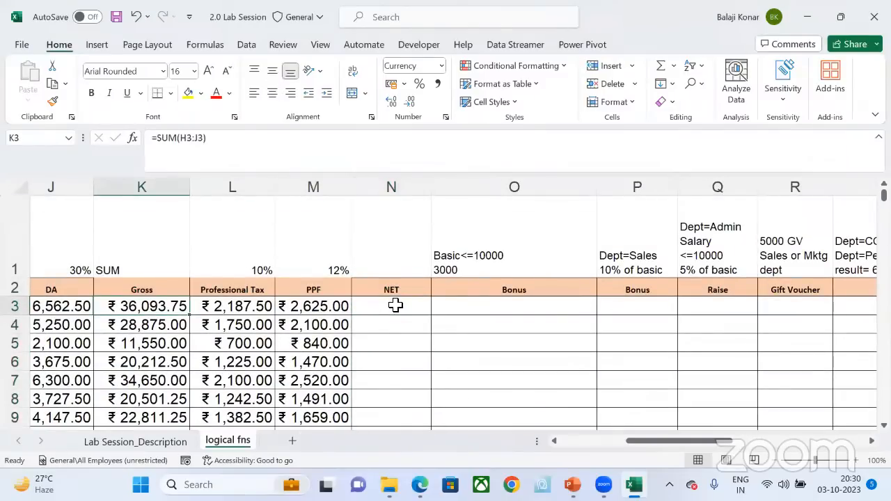
key(Up)
key(shift+Right)
key(shift+Right)
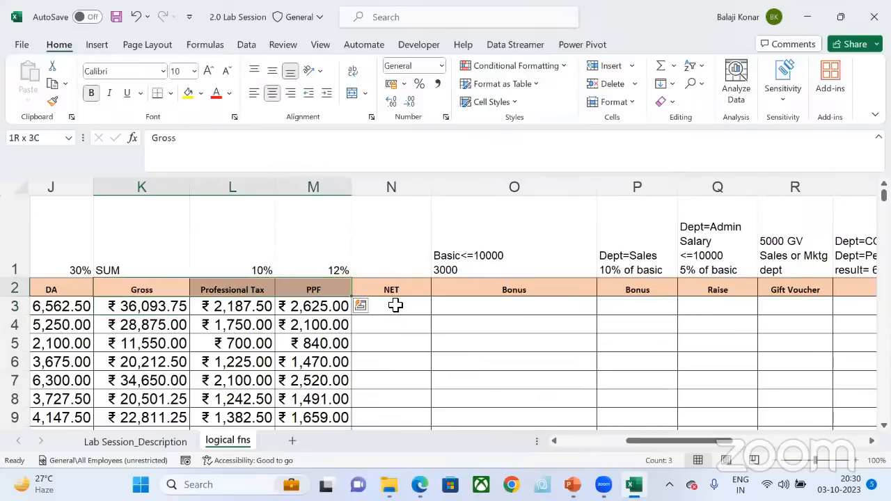
key(Right)
key(shift+Right)
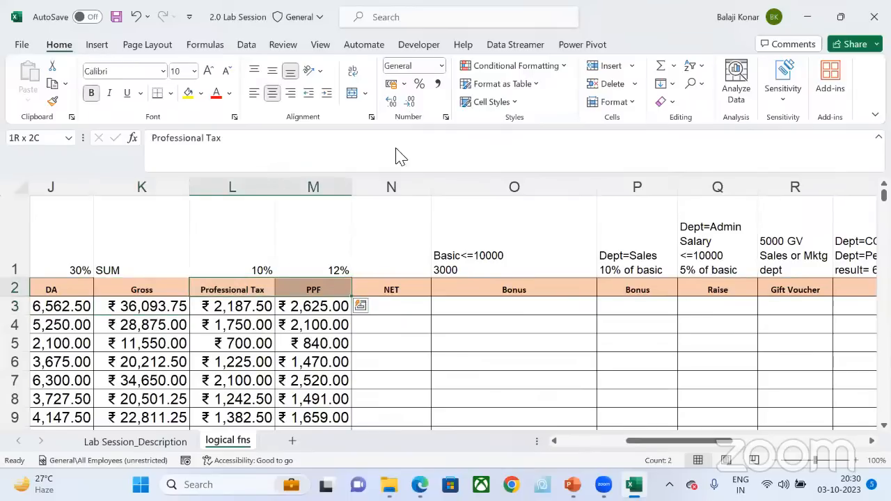
click(215, 96)
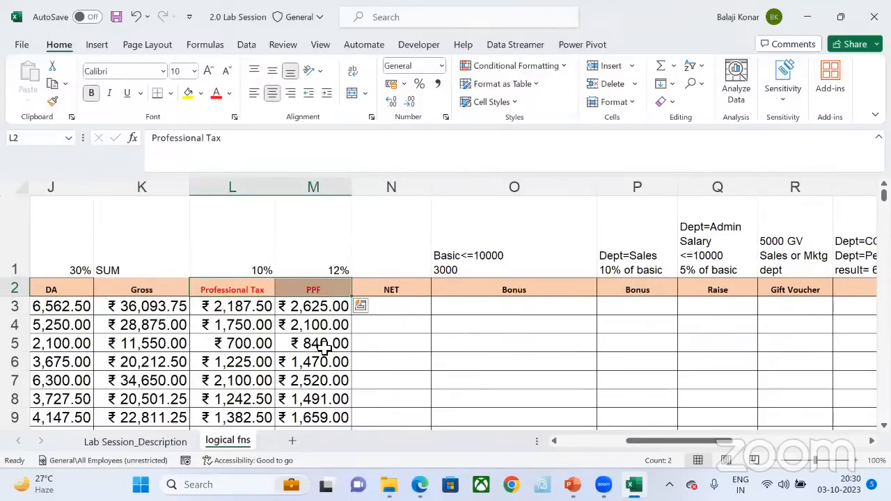
Step: Enter the first employee's NET in N3 again as Gross minus both deductions, =K3-L3-M3, and fill it down to the last employee
click(167, 313)
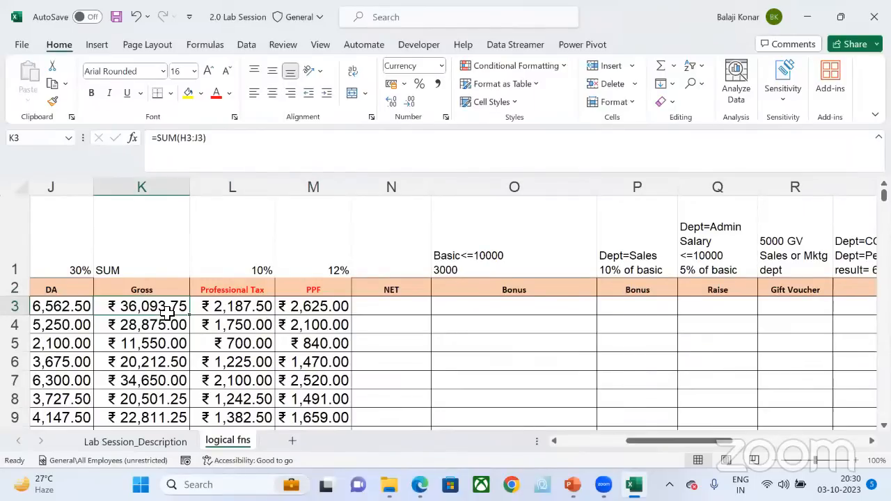
key(Right)
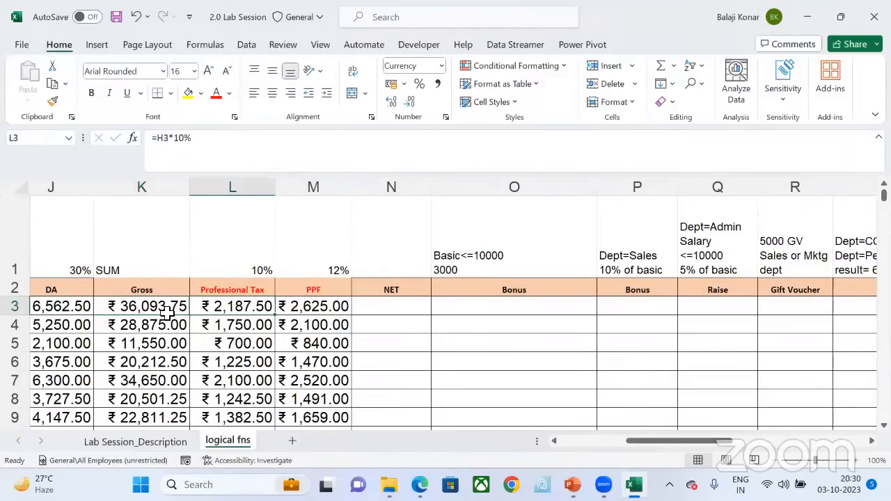
key(Right)
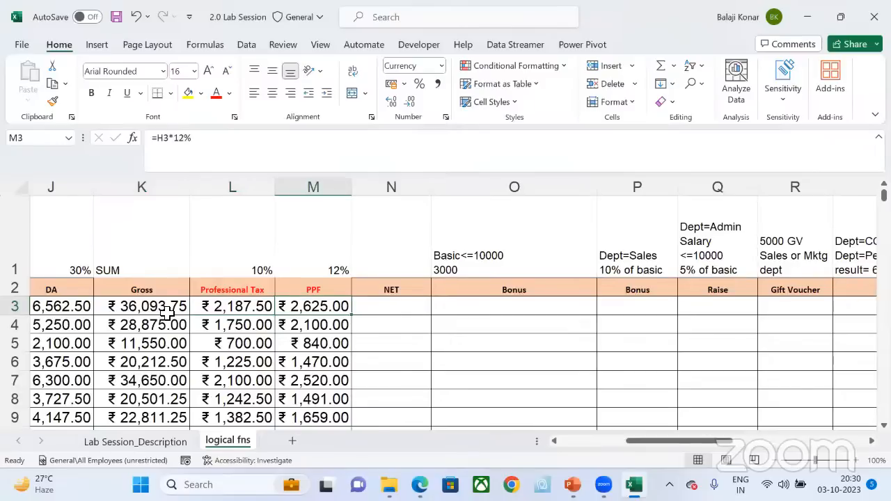
key(Right)
text(=)
key(Left)
key(Left)
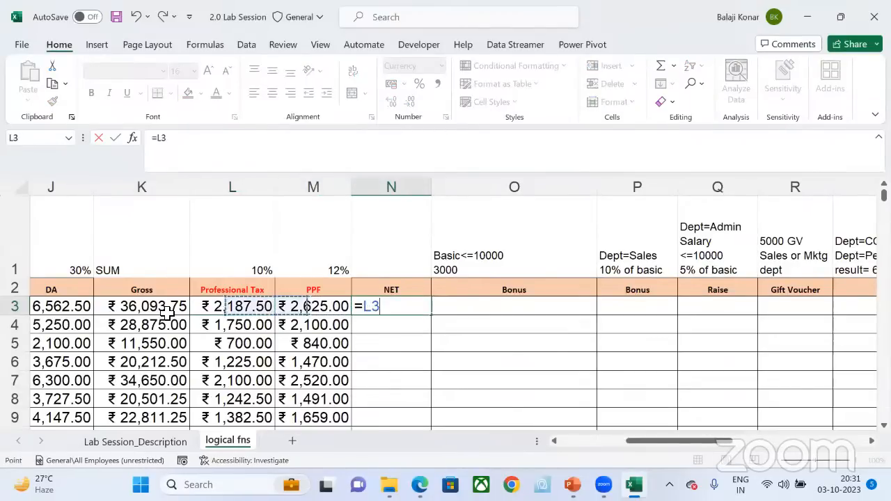
key(Left)
text(-)
key(Left)
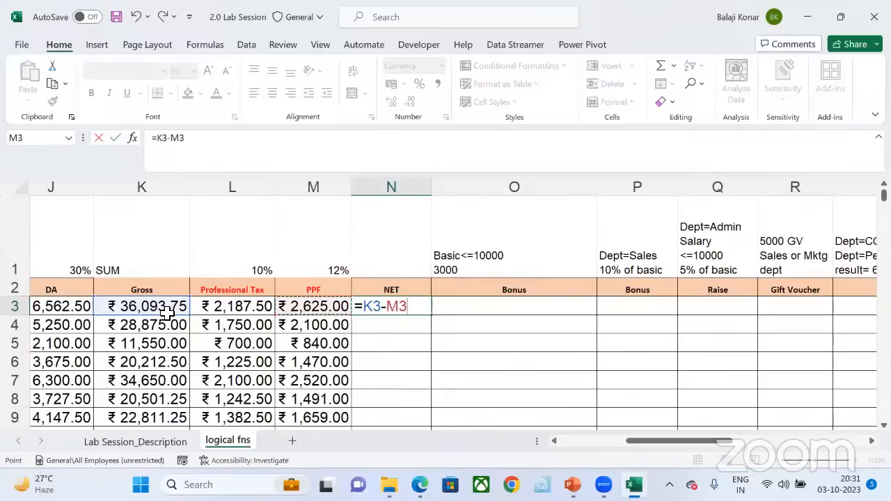
key(Left)
text(-)
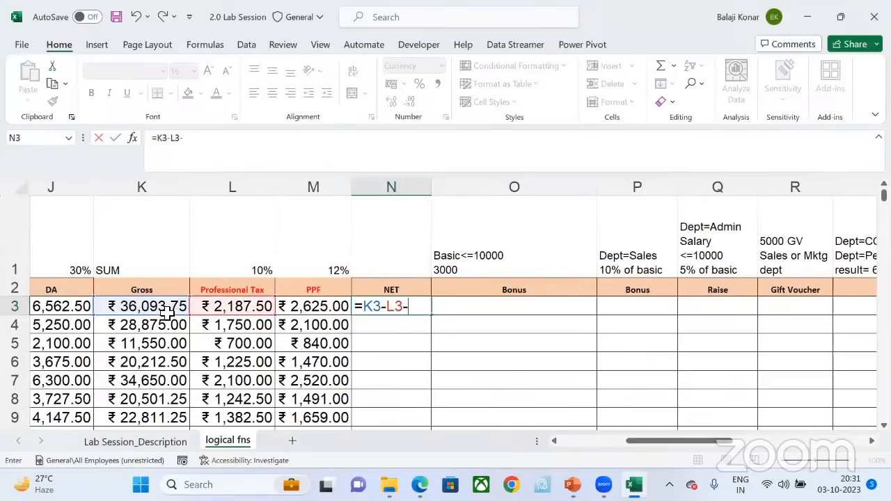
key(Left)
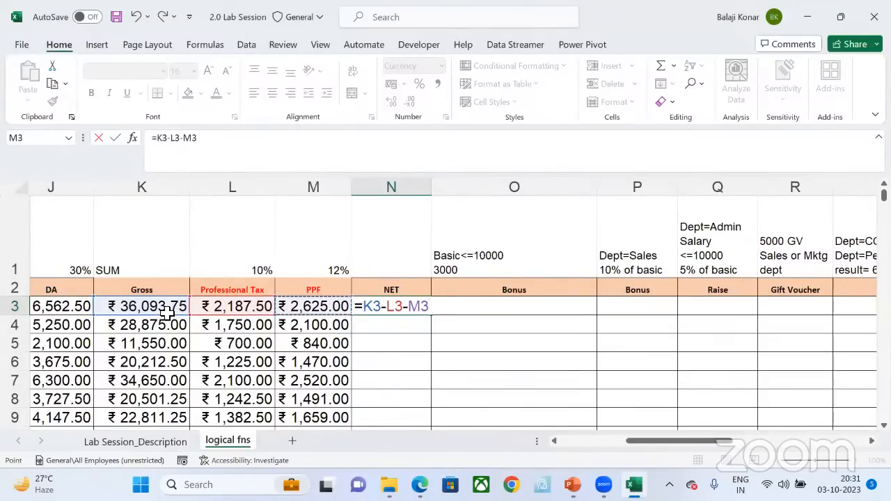
key(Return)
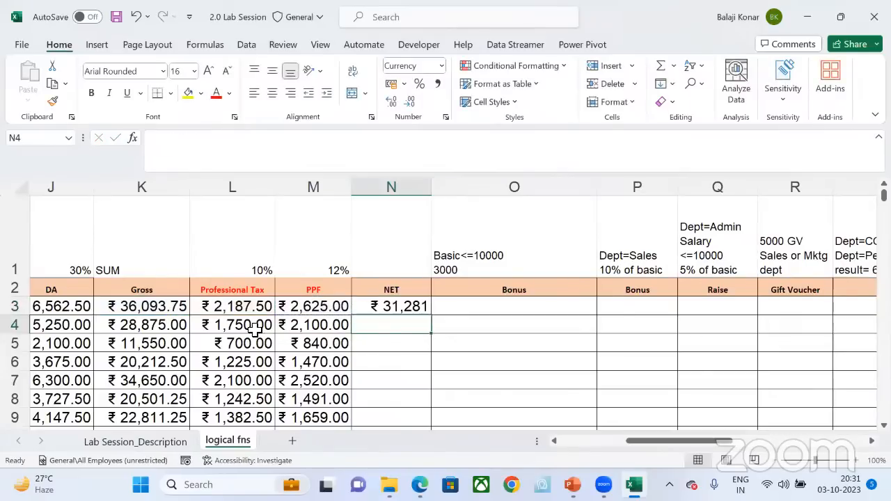
click(424, 308)
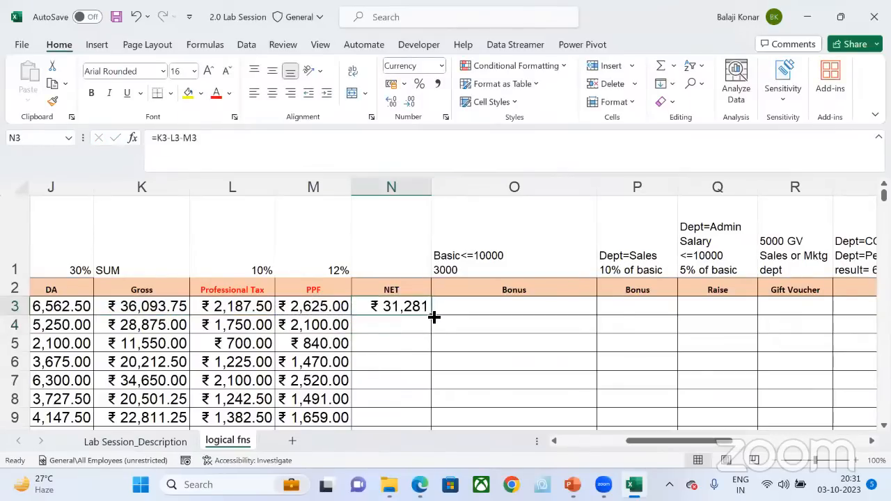
double_click(432, 317)
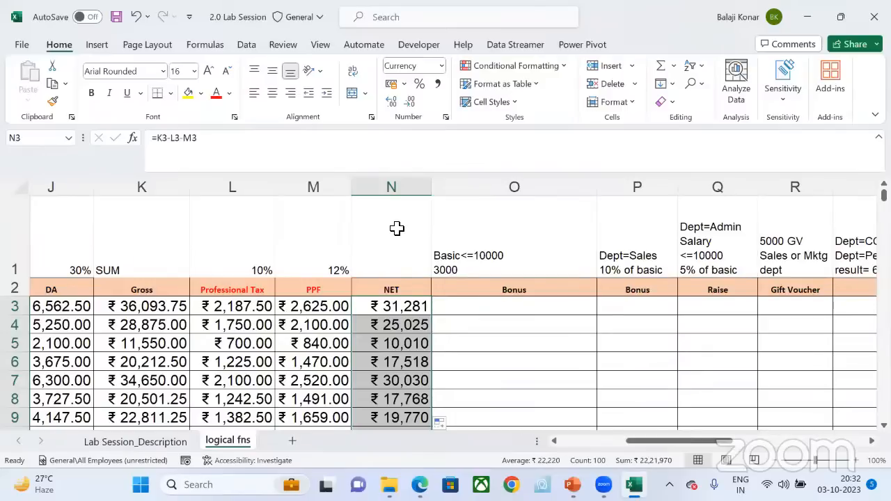
Step: Examine the Bonus condition in O1 and compare it with the first employee's Basic in H3
click(511, 312)
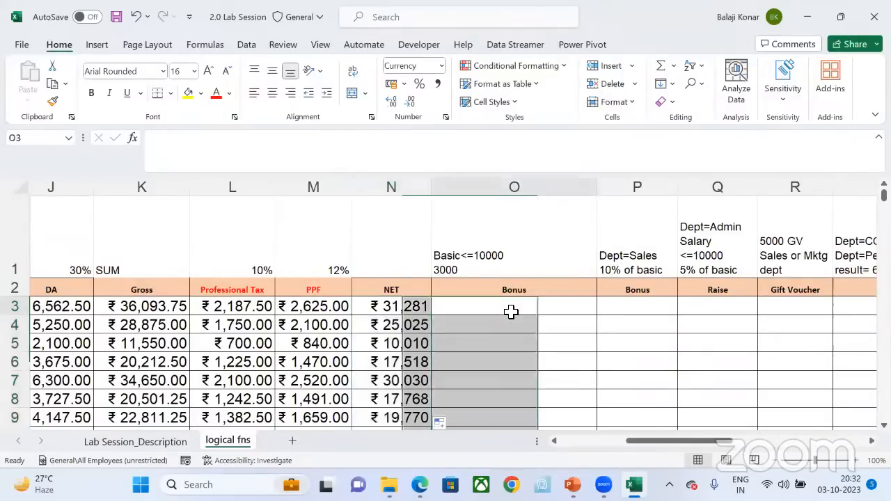
click(487, 264)
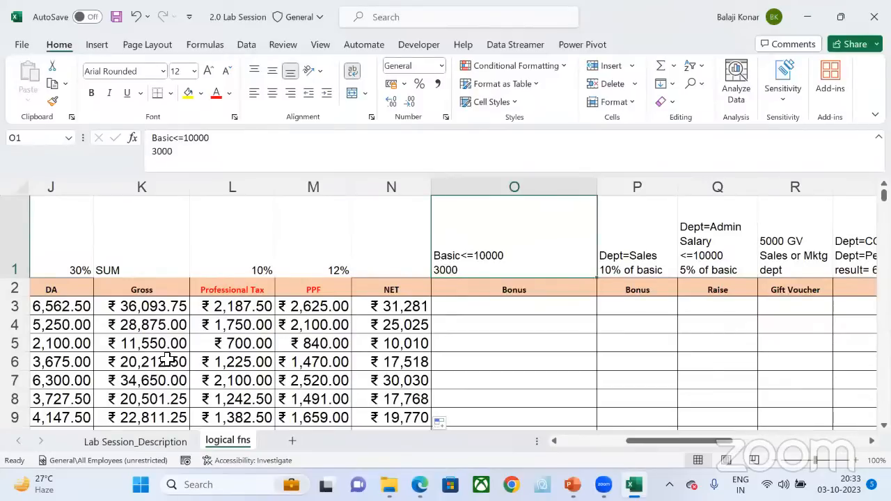
scroll(167, 358, left, 3)
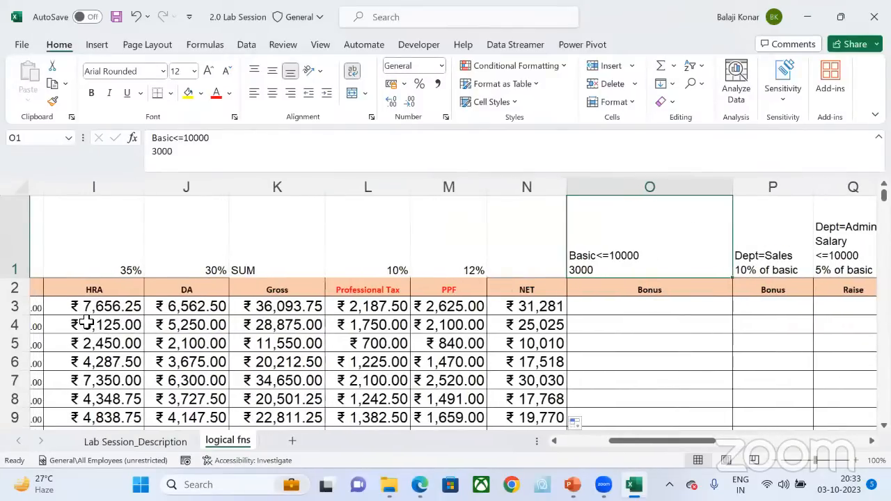
scroll(86, 322, left, 2)
click(85, 310)
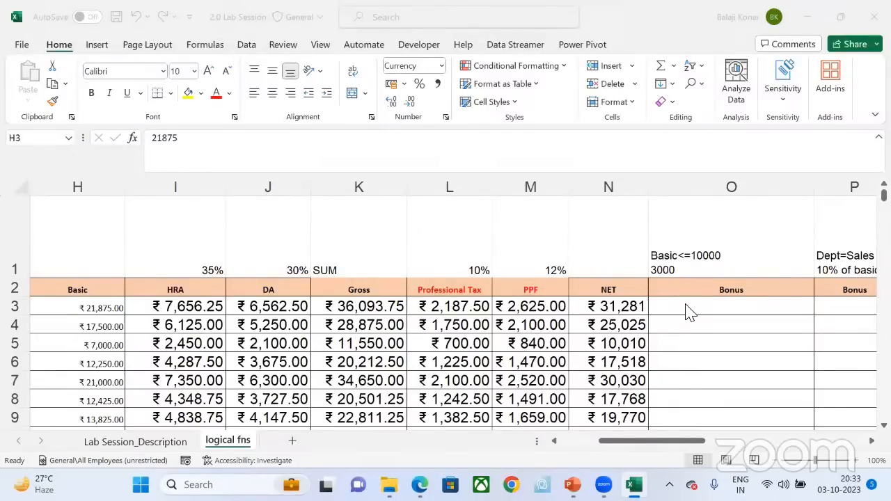
click(110, 312)
Step: Enter the first employee's Bonus in O3 as 3000 when Basic is at most 10000, otherwise 0, with =IF(H3<=10000,3000,0)
click(724, 310)
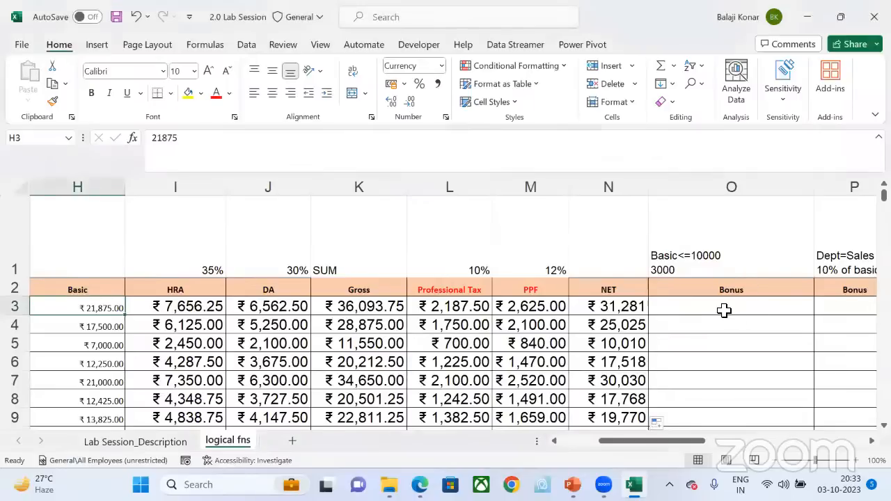
click(724, 310)
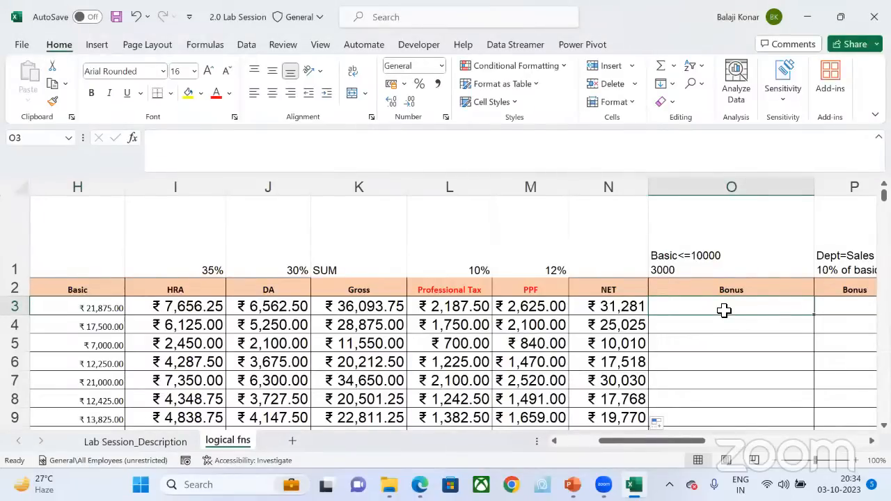
text(=)
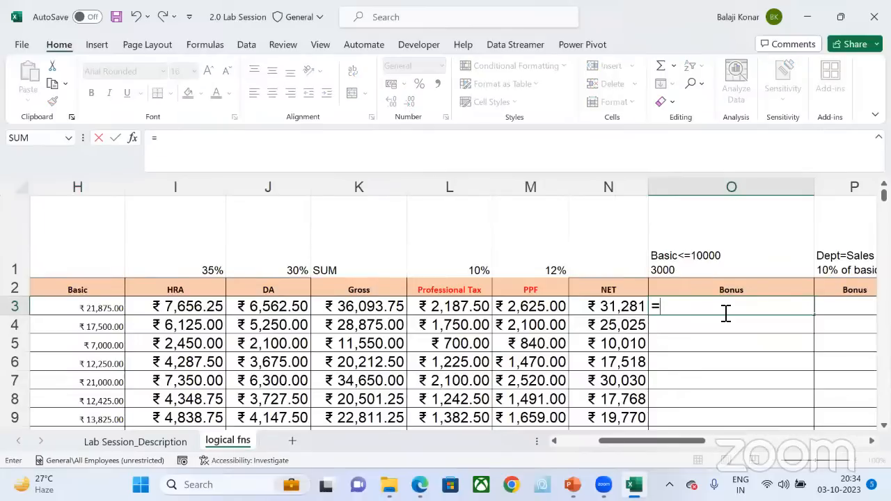
text(if)
key(Tab)
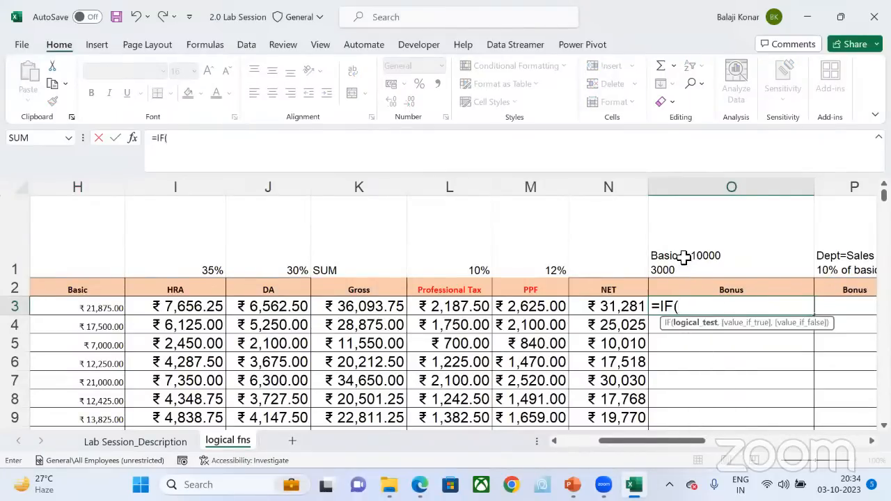
click(104, 307)
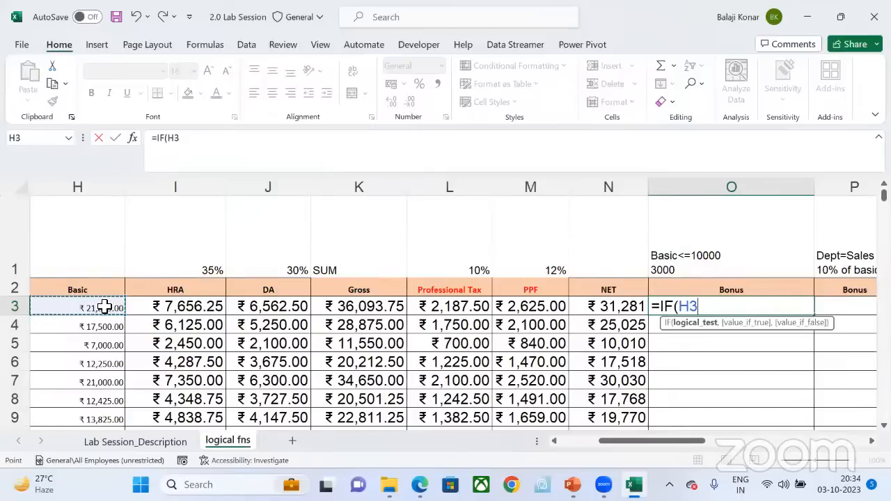
text(<)
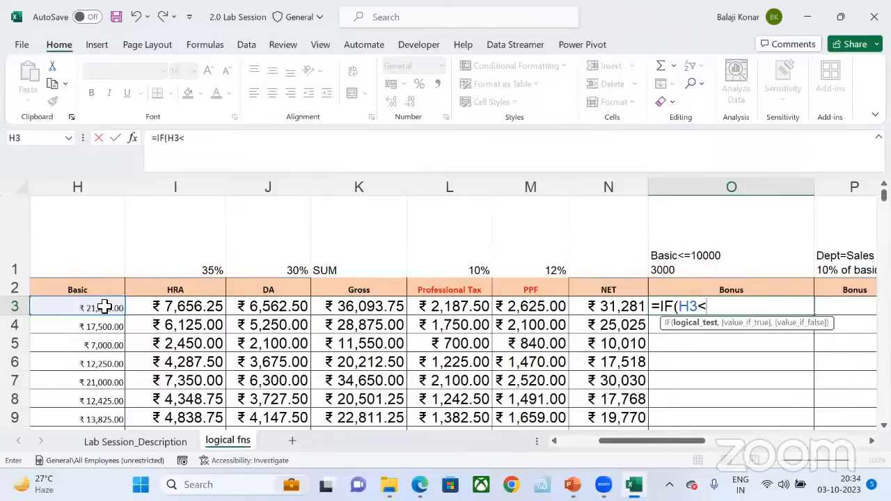
text(=10000)
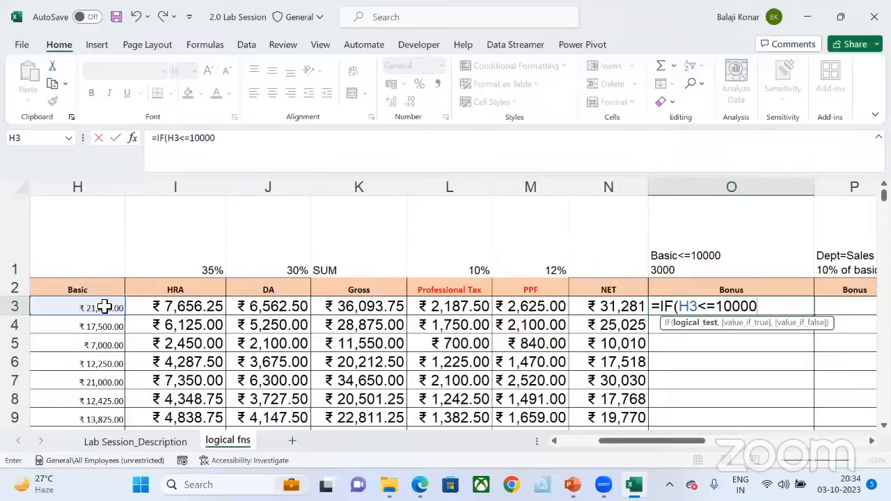
text(,)
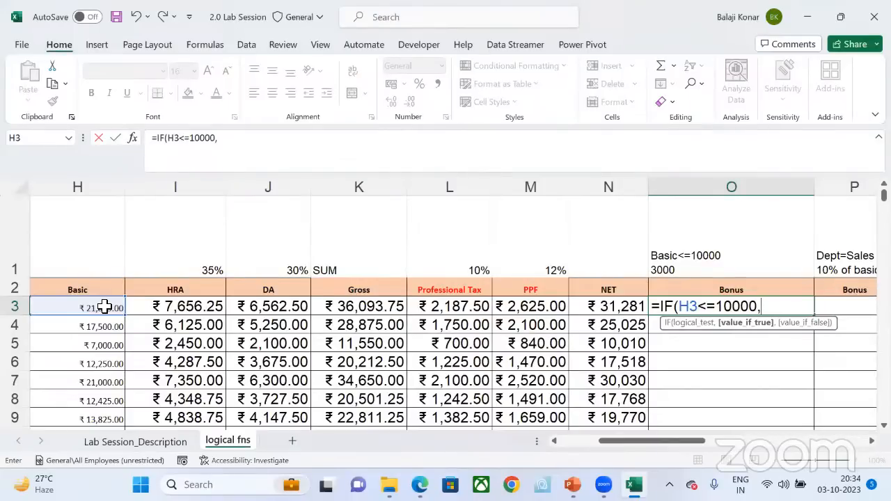
click(699, 324)
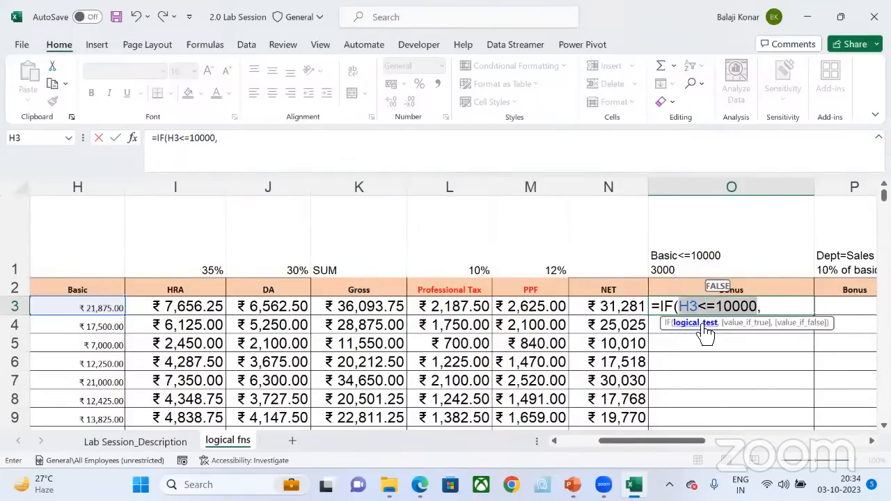
click(750, 326)
text(3)
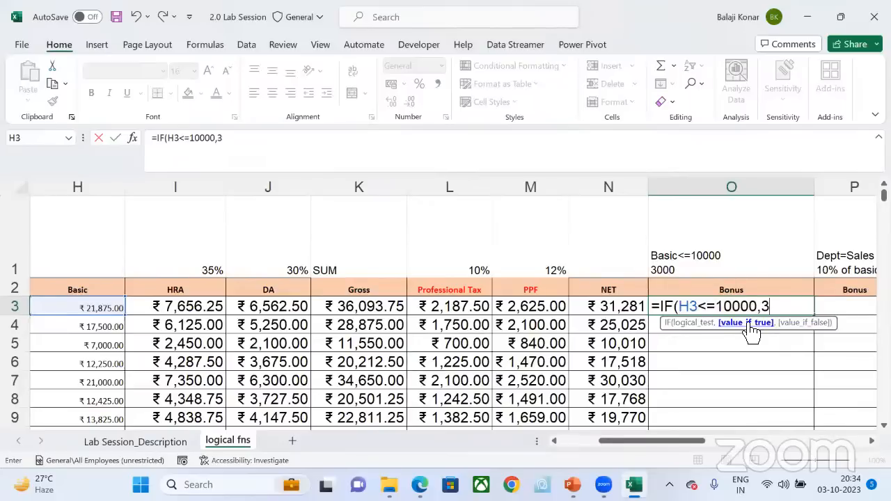
text(000,)
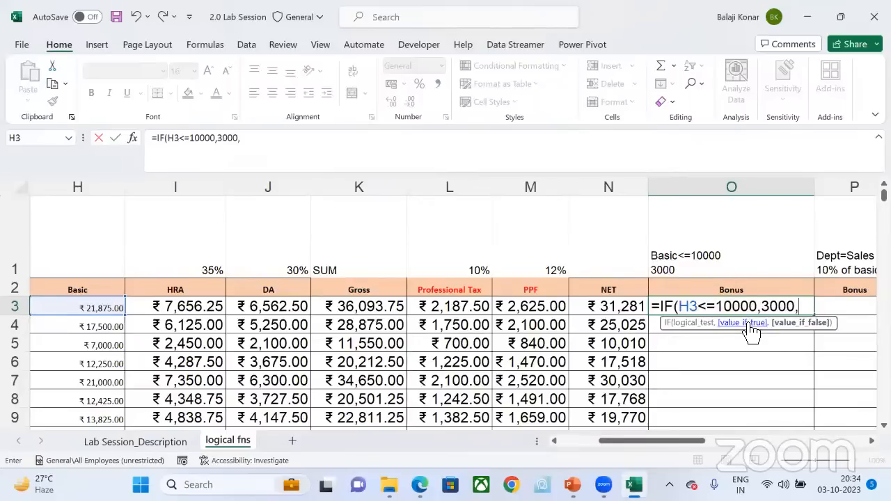
text(0))
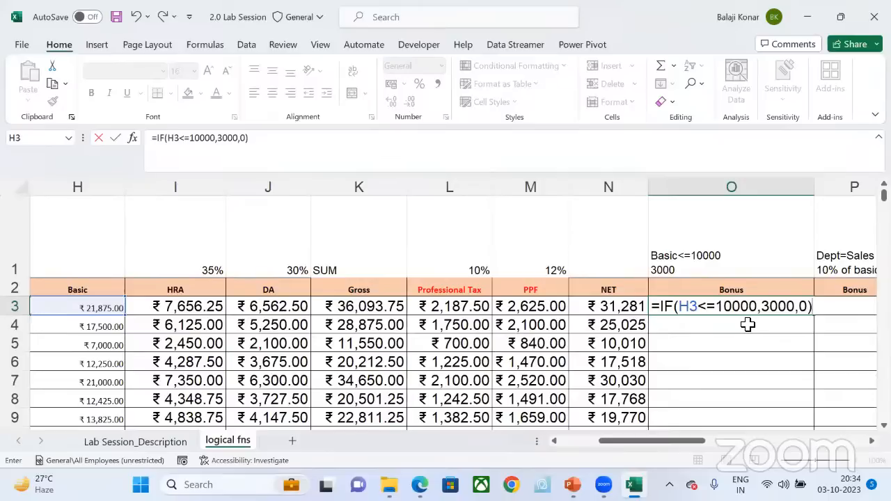
key(Return)
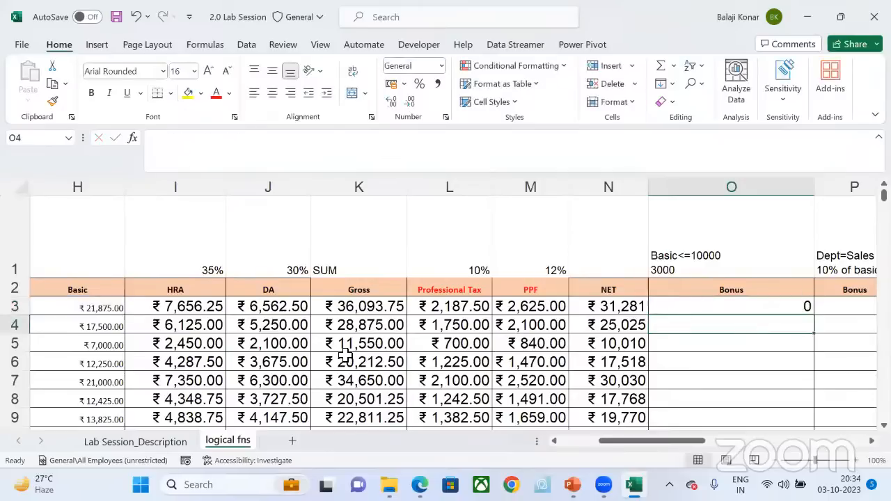
Step: Fill the Bonus formula from O3 down to the last employee and check the row 5 and 6 bonuses against Basic
click(786, 306)
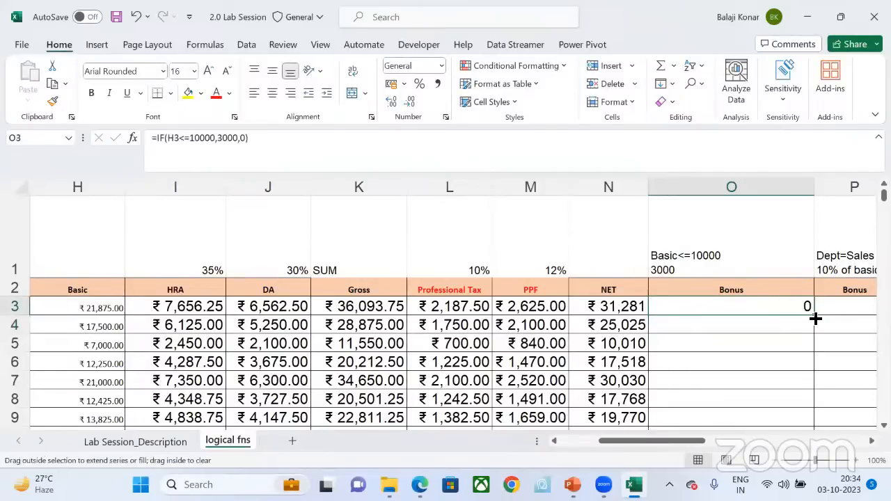
double_click(814, 317)
click(98, 350)
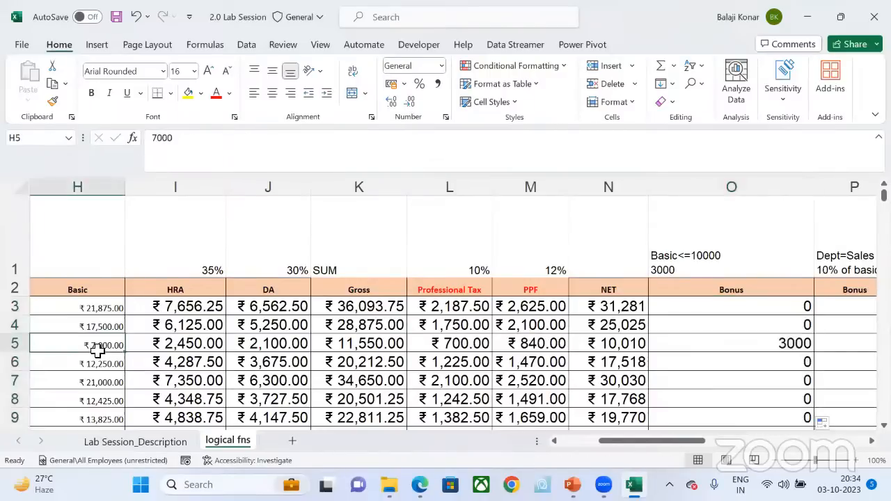
click(781, 360)
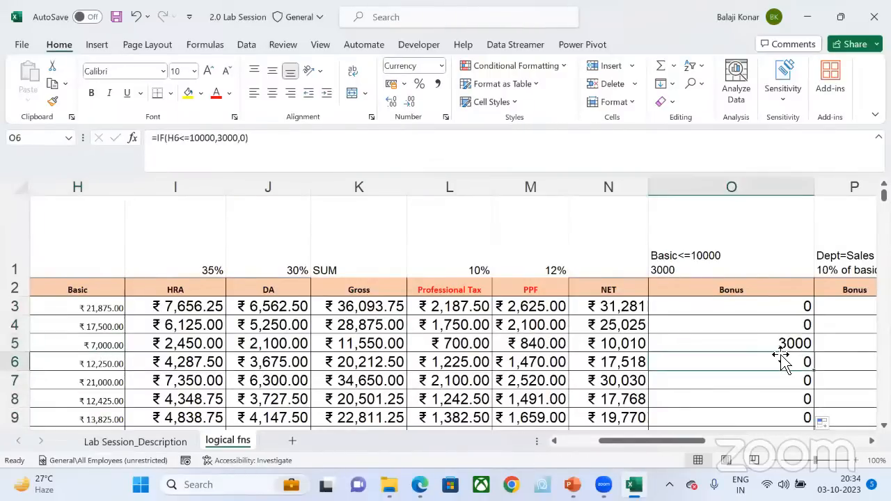
click(777, 341)
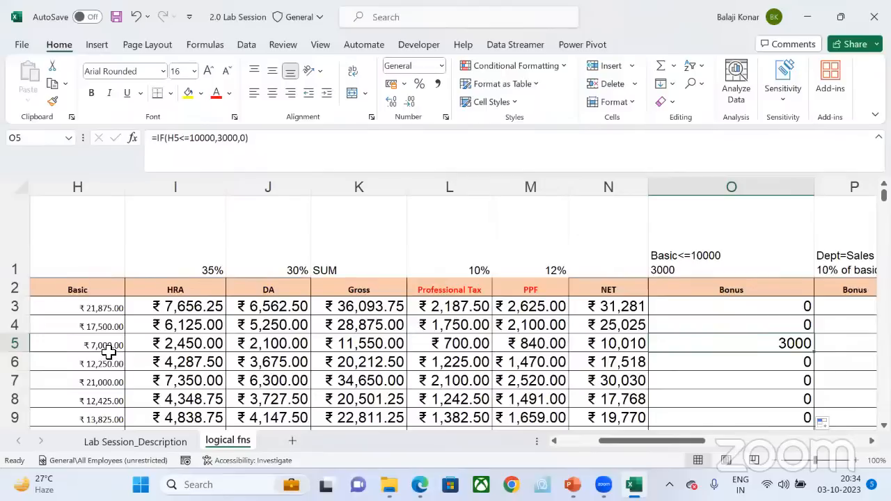
Step: Delete all the Bonus formulas in column O from O3 down to the last employee in O102
click(792, 308)
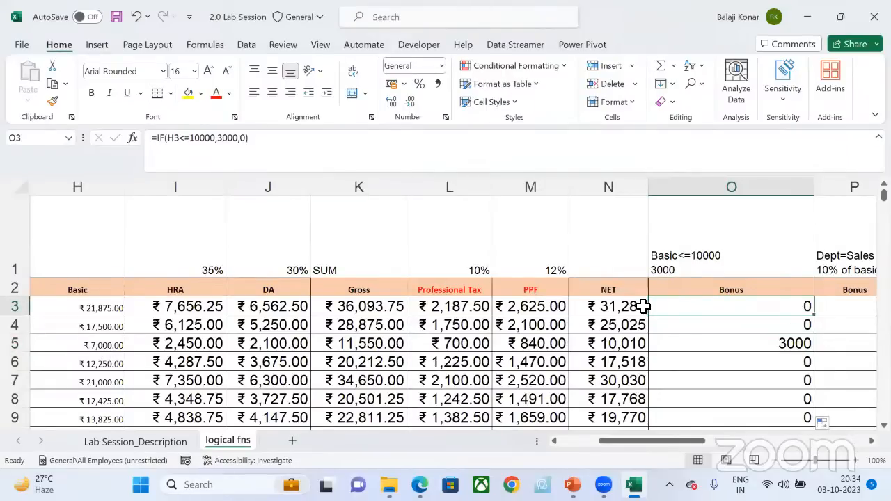
key(Delete)
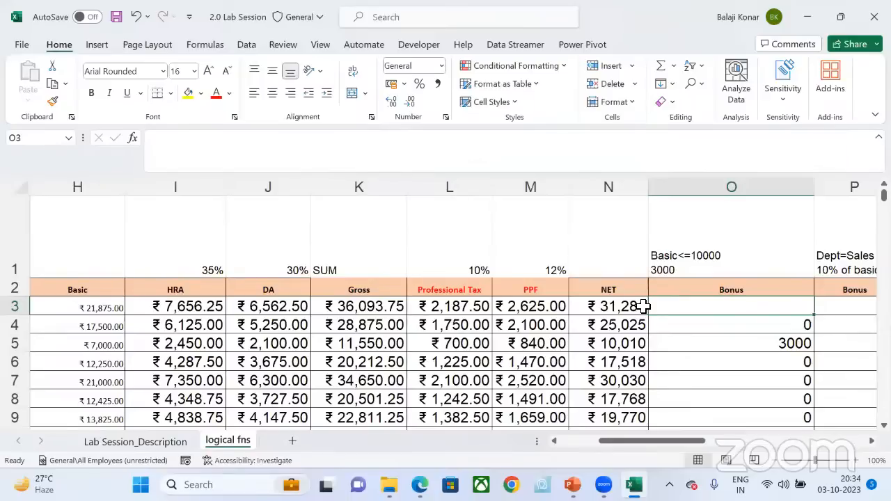
key(ctrl+shift+Down)
key(ctrl+shift+Down)
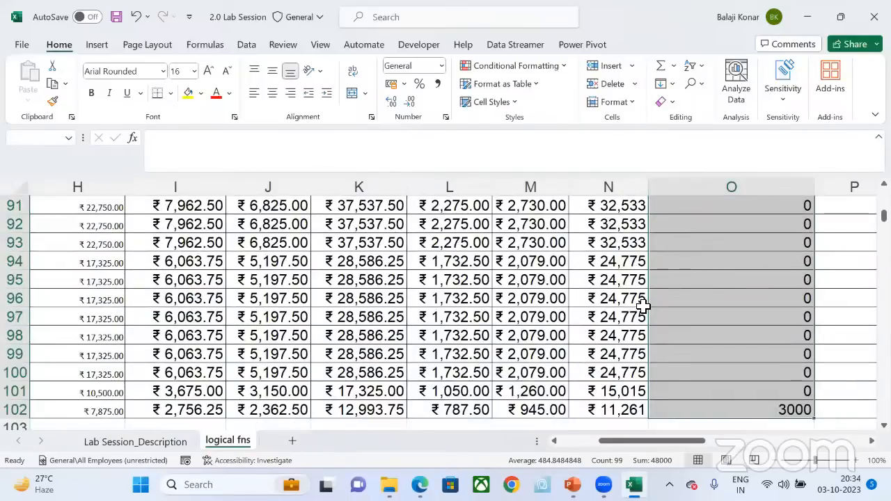
key(Delete)
scroll(642, 306, up, 20)
scroll(643, 306, up, 6)
Step: Enter the first employee's Bonus in O3 again, testing Basic against 10000, with =IF(H3<=10000,3000,0)
click(643, 306)
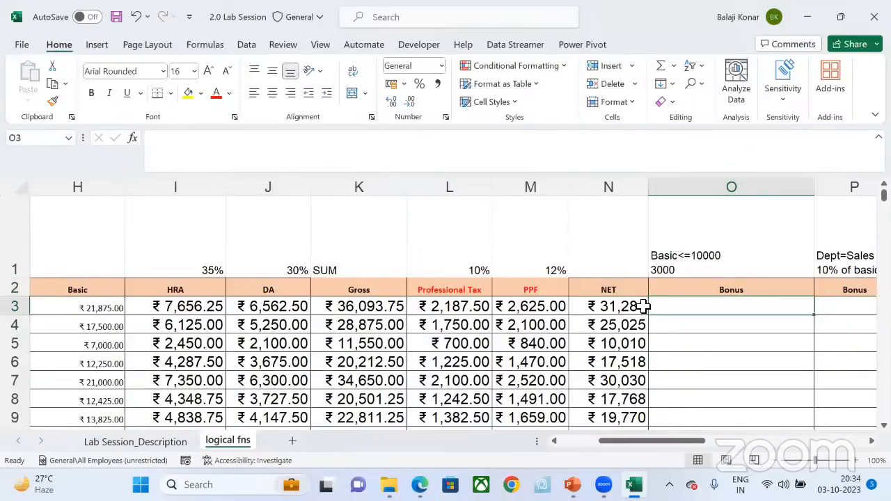
text(=)
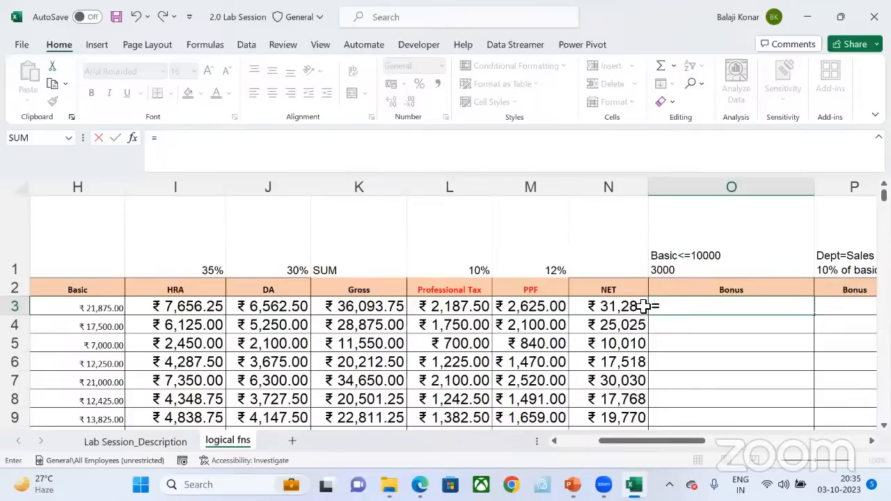
text(IF)
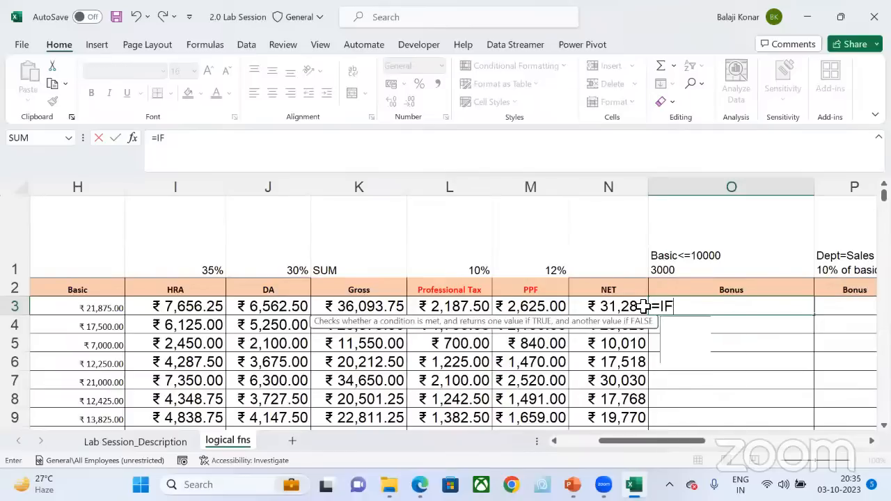
text(()
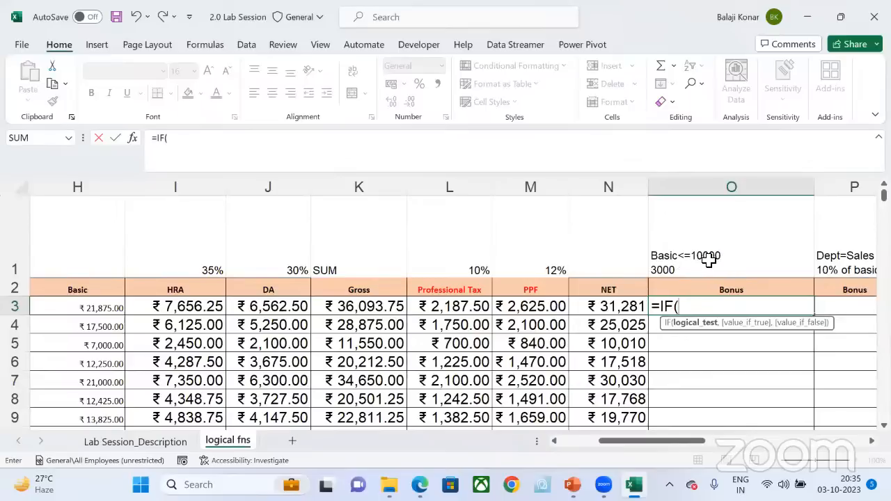
click(82, 308)
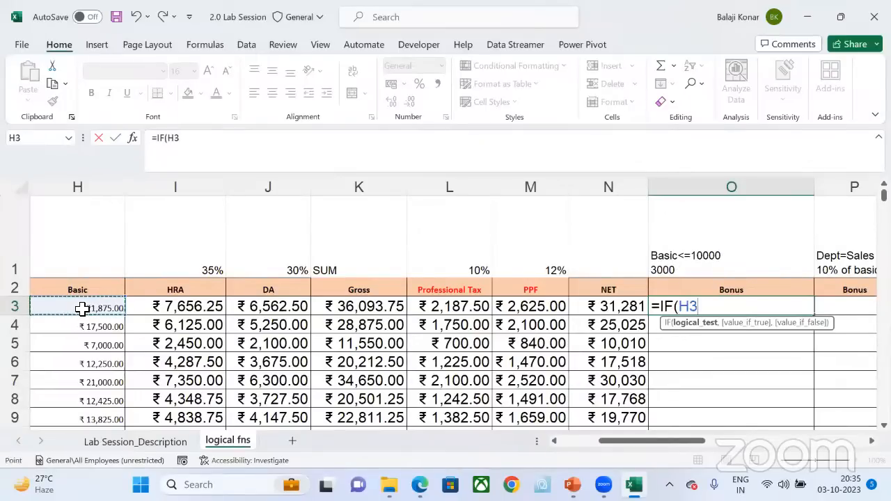
text(<=)
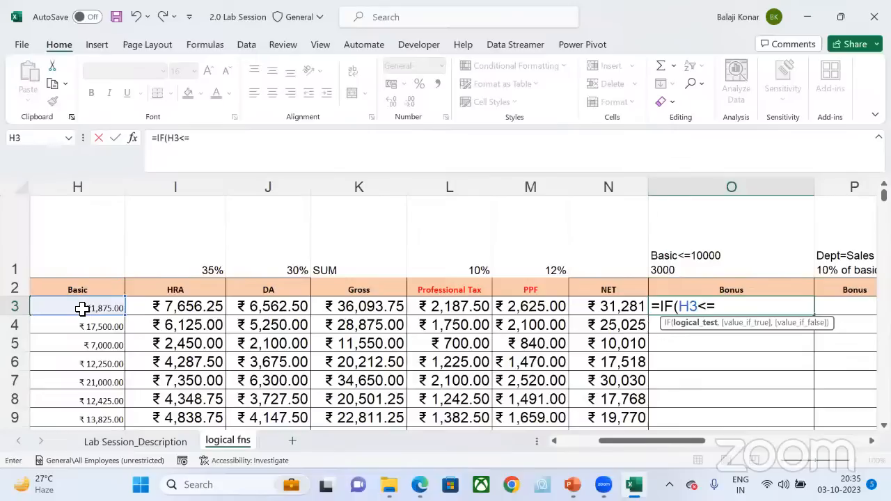
text(10000)
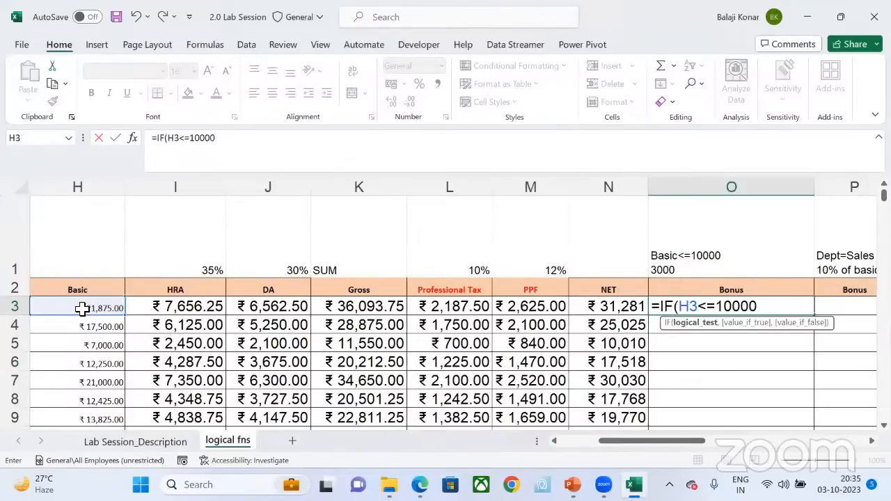
text(,)
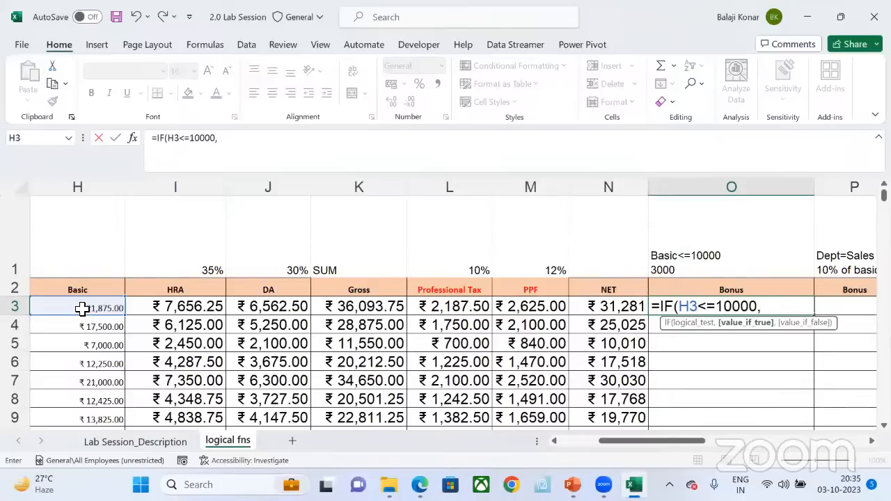
text(3000,)
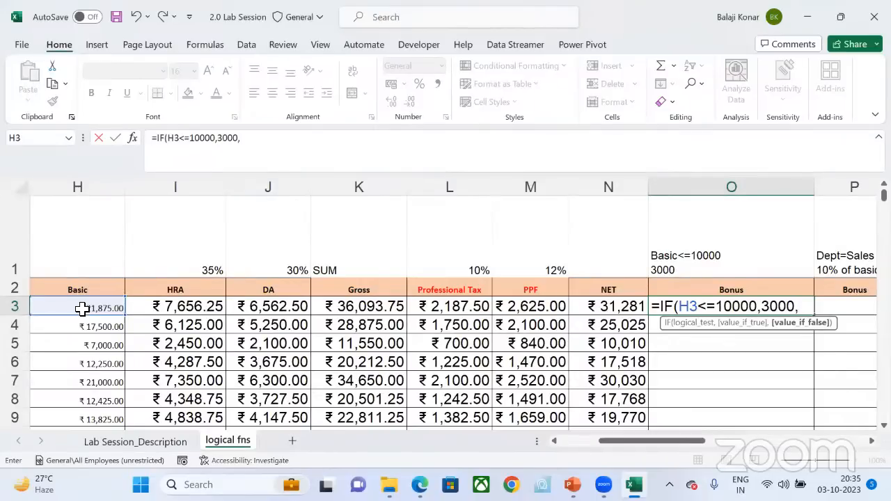
text(0))
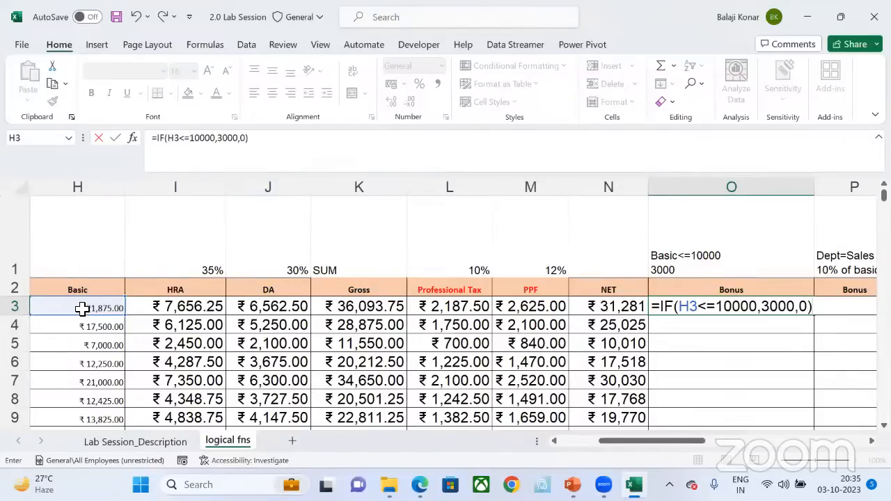
key(Return)
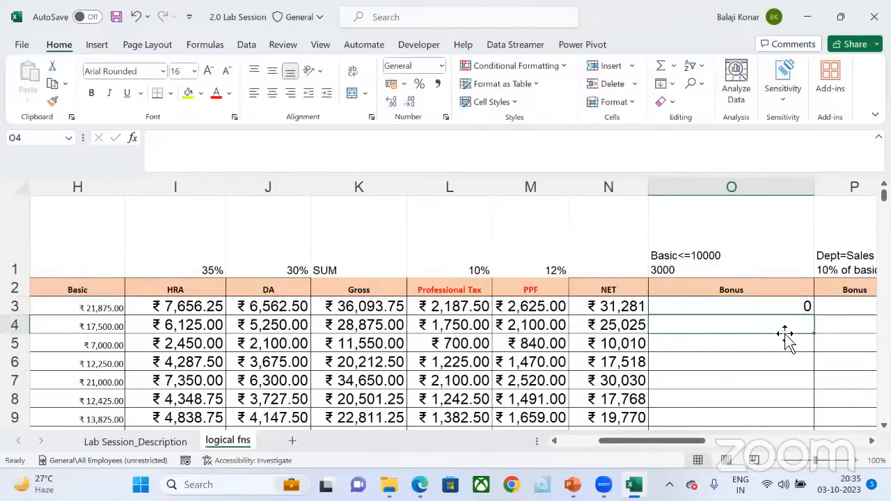
Step: Fill the Bonus formula from O3 down to the last employee and review the resulting bonuses against Basic down to around row 30
click(807, 307)
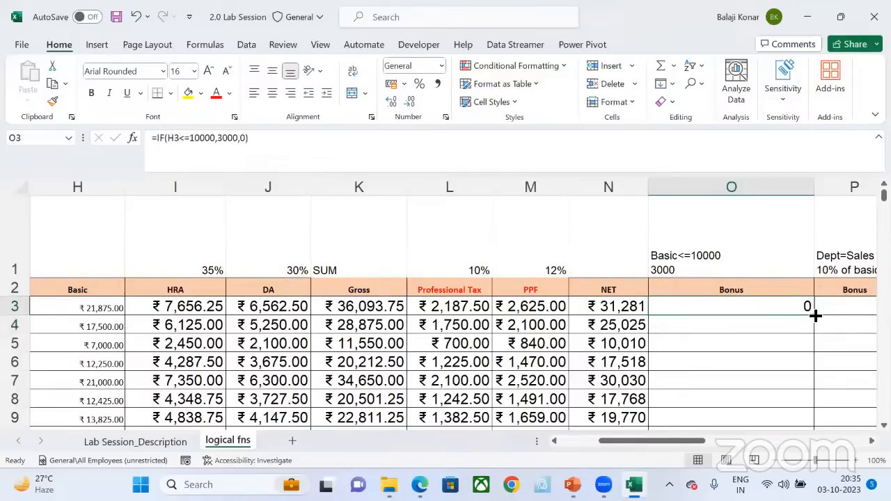
double_click(815, 315)
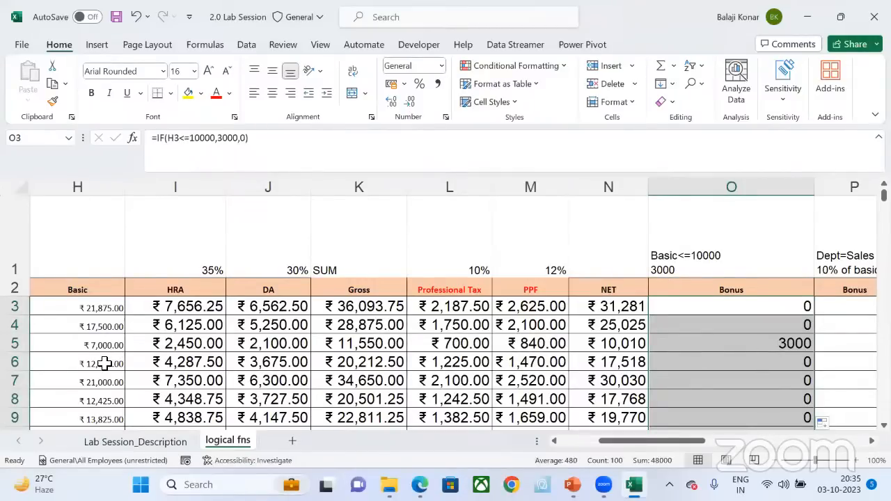
scroll(104, 362, down, 2)
scroll(104, 362, down, 5)
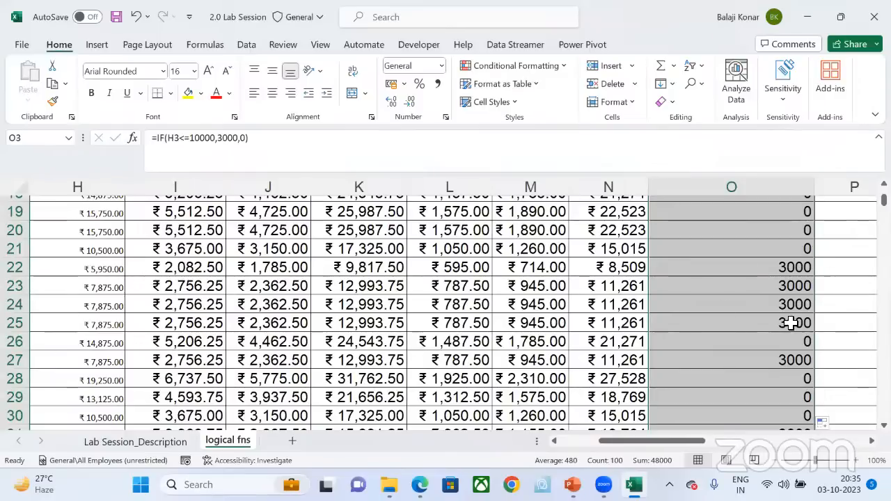
scroll(792, 323, up, 6)
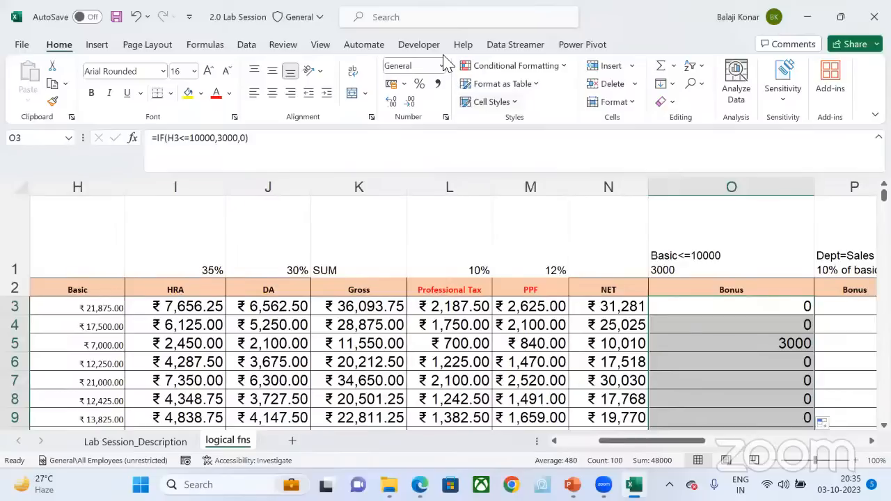
click(443, 65)
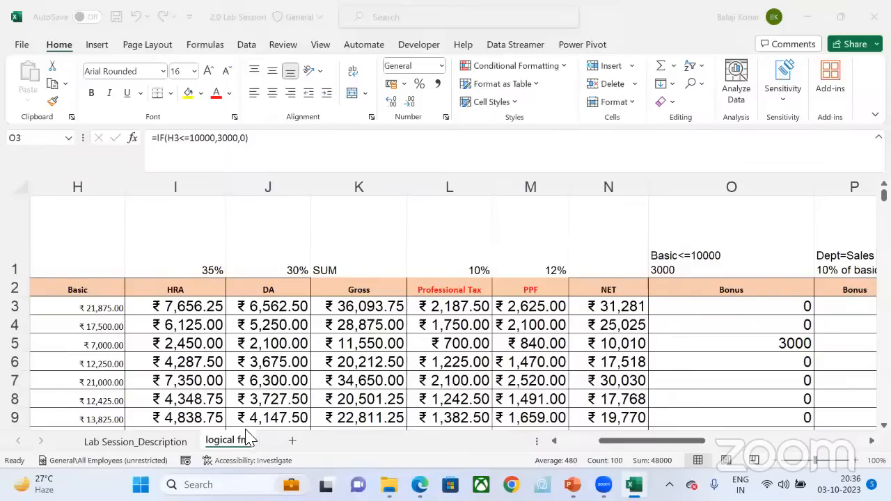
Step: Add a blank worksheet to demonstrate the cell addresses B3, A1, C3 and C4, and return to the logical fns sheet
click(289, 439)
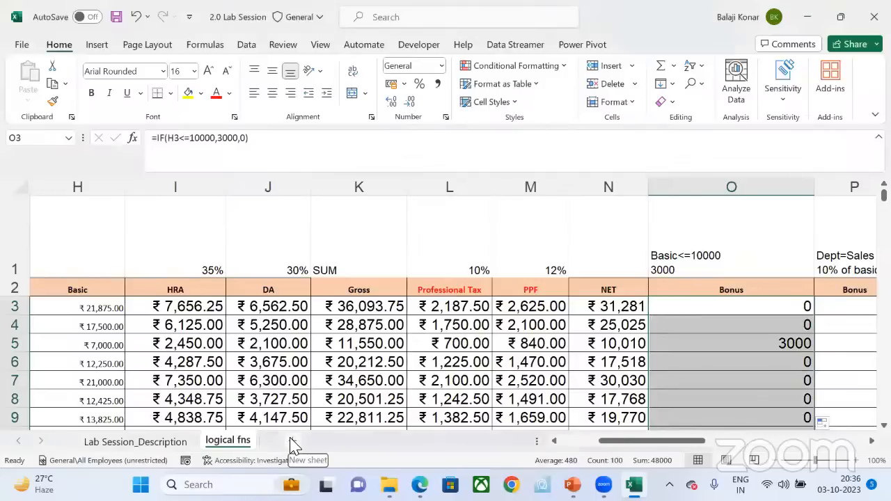
click(291, 442)
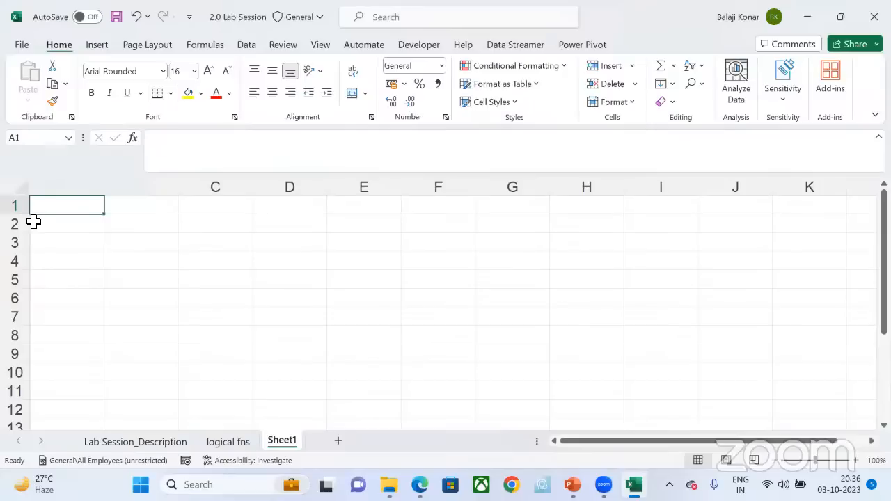
click(150, 240)
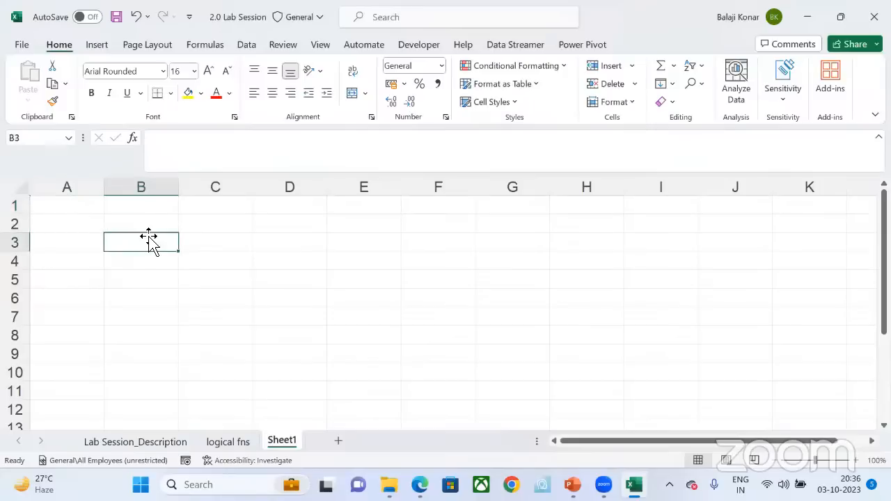
click(75, 206)
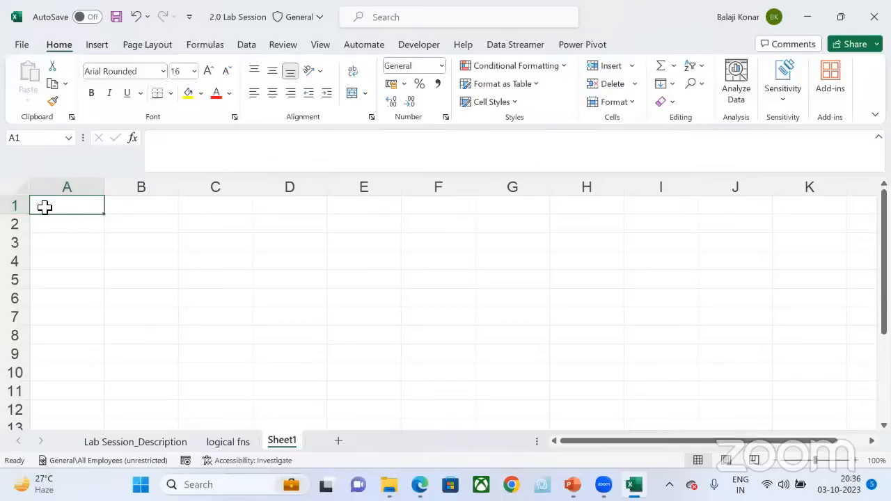
click(239, 248)
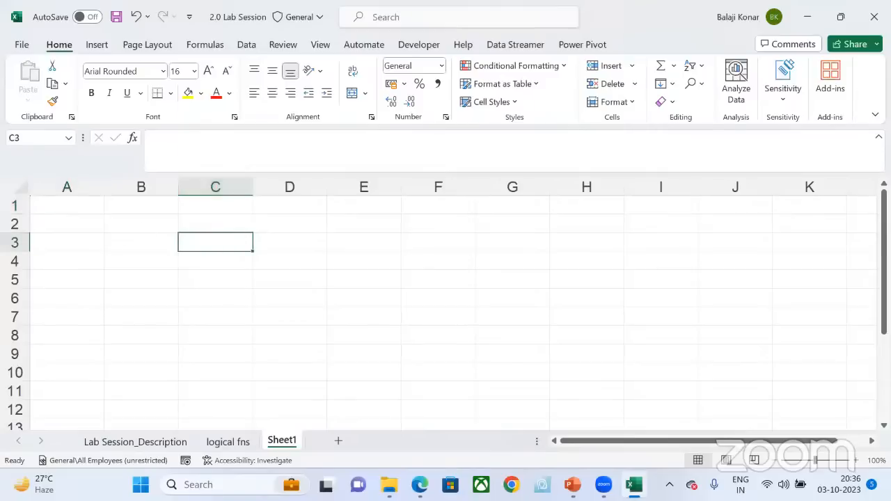
click(201, 260)
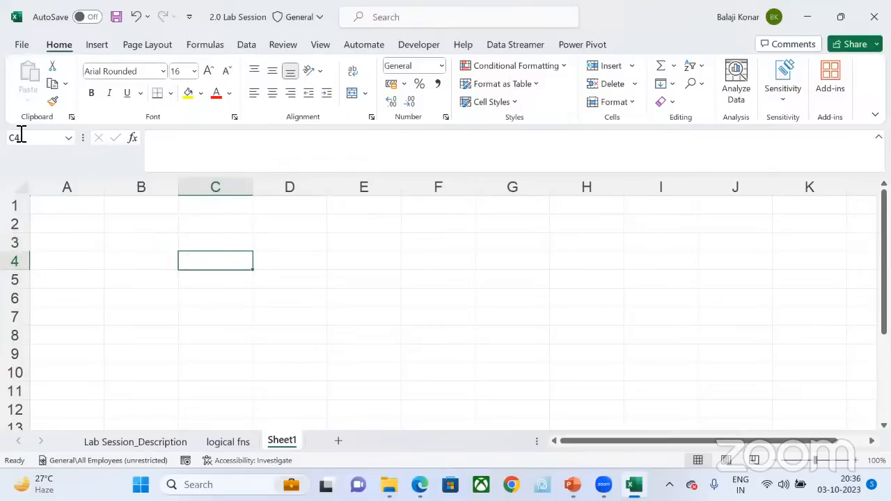
click(238, 441)
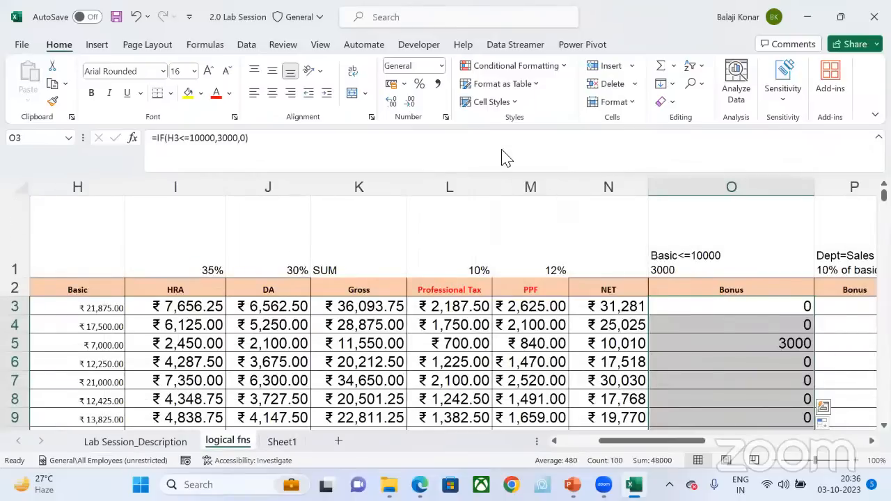
click(433, 63)
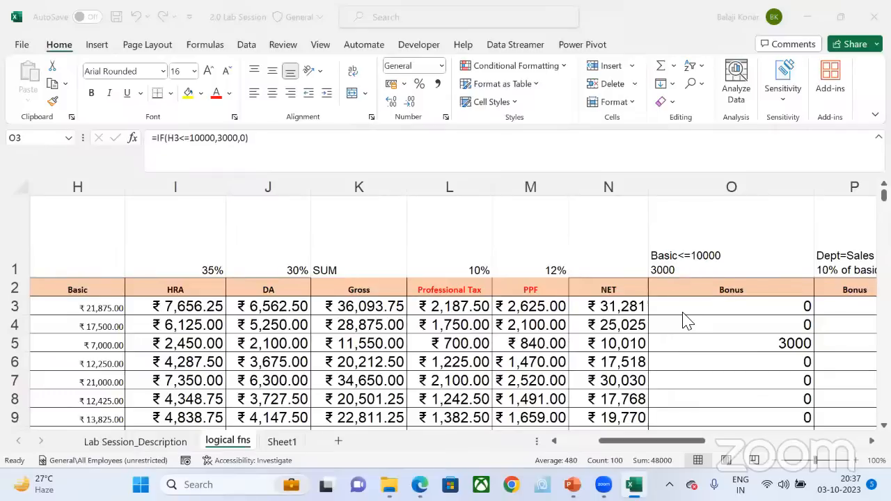
Step: Clear all the Bonus formulas in column O from O3 down to the last employee
click(718, 309)
click(719, 309)
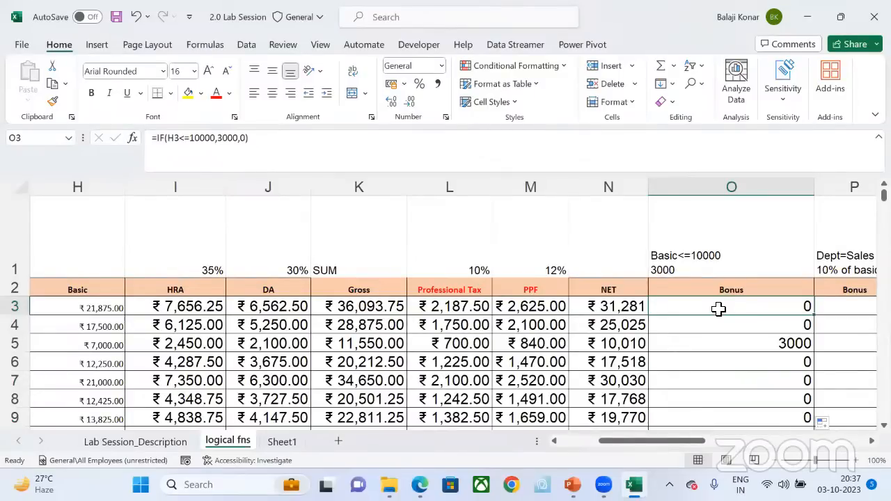
key(ctrl+shift+Down)
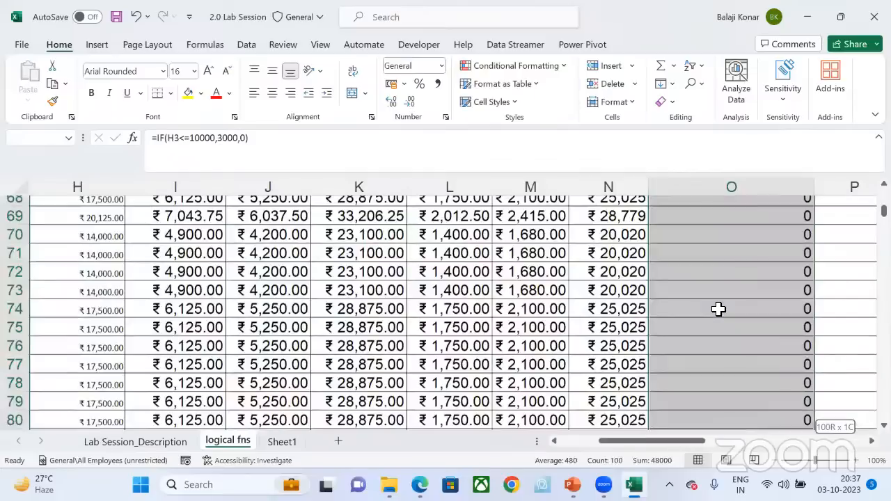
key(ctrl+shift+Up)
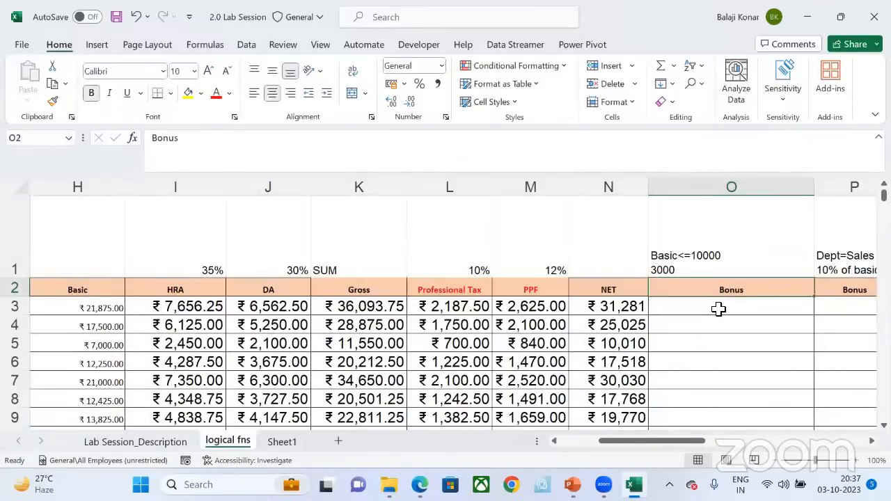
Step: Enter the first employee's Bonus in O3 with =IF(H3<=10000,3000,0) and fill it down to the last employee
click(718, 309)
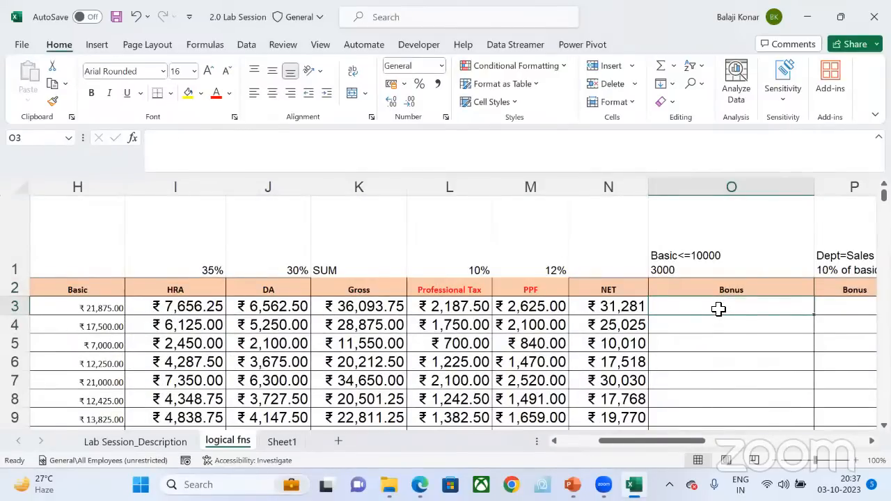
text(=)
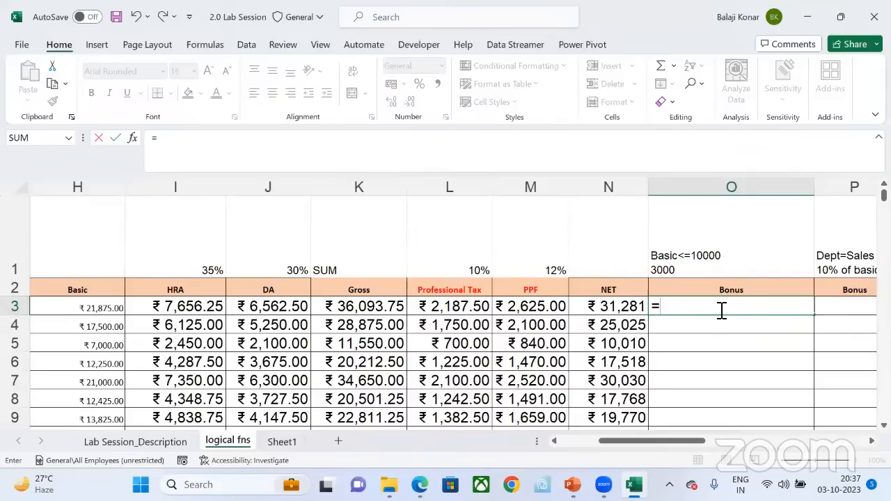
text(if)
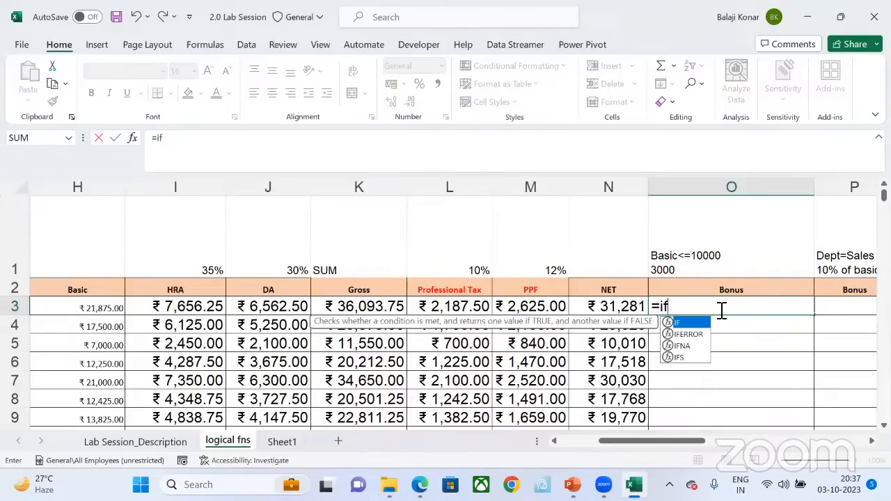
key(Tab)
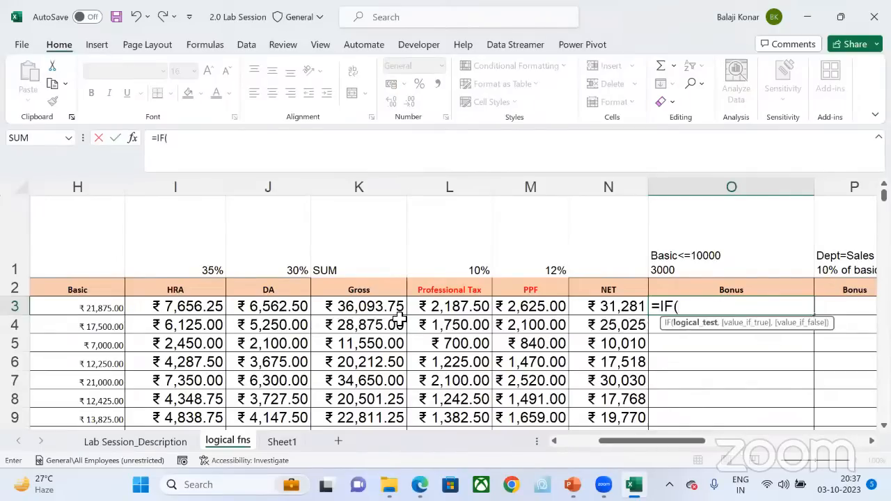
click(101, 310)
text(<)
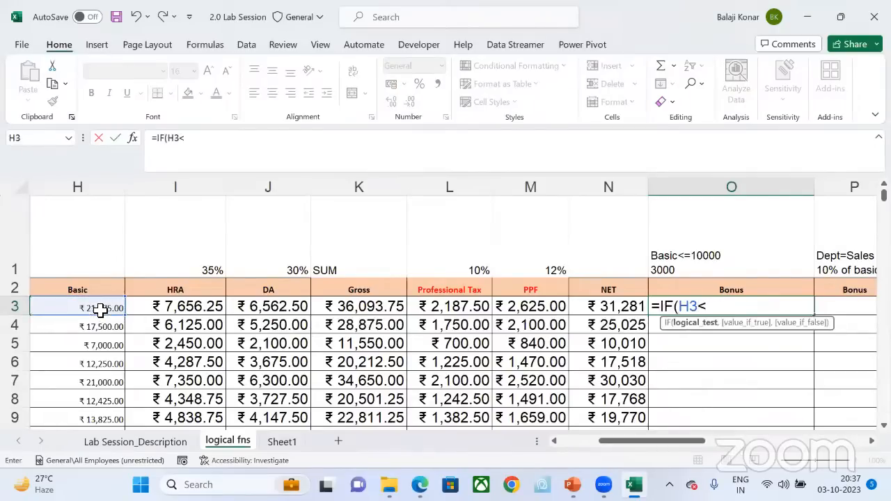
text(=10000)
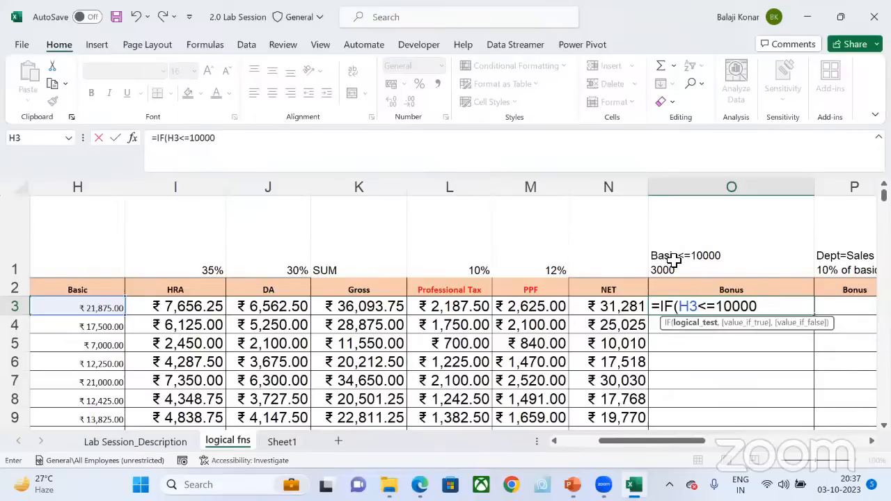
text(,)
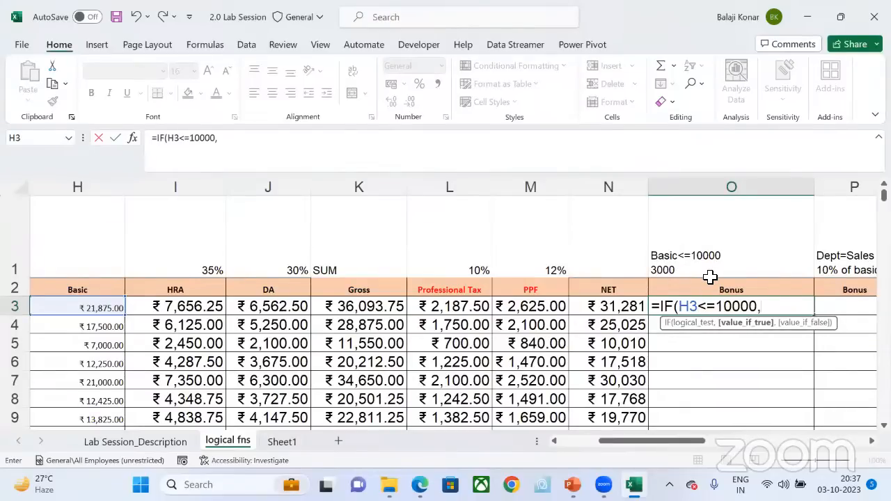
text(3000)
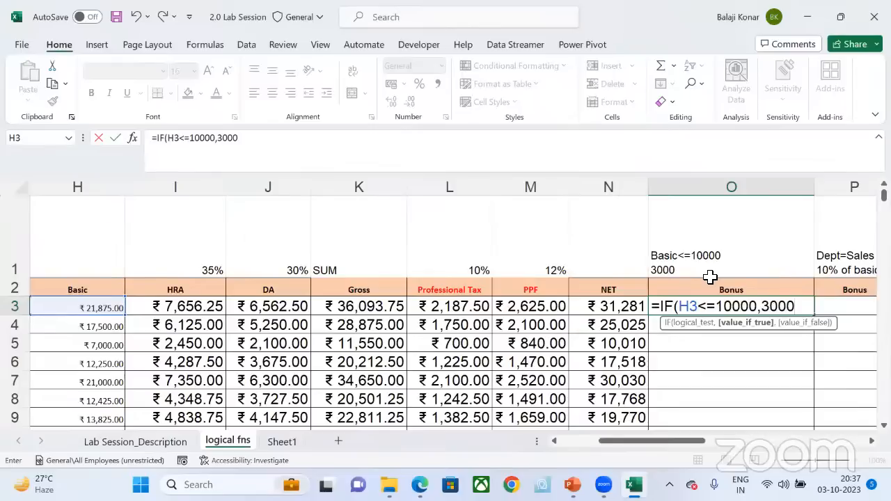
text(,)
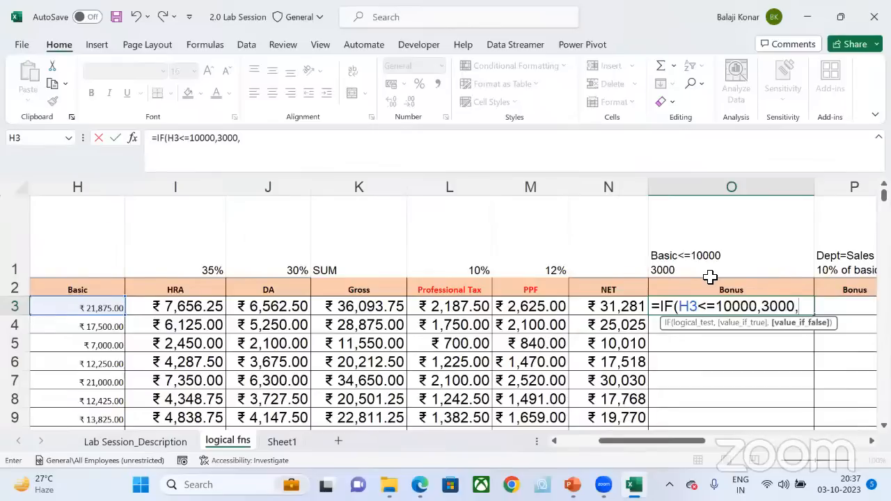
text(0))
key(Return)
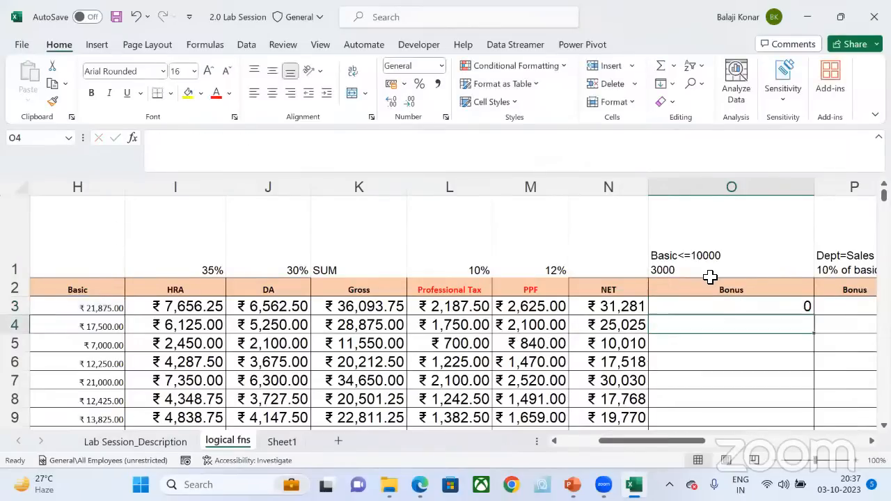
click(804, 311)
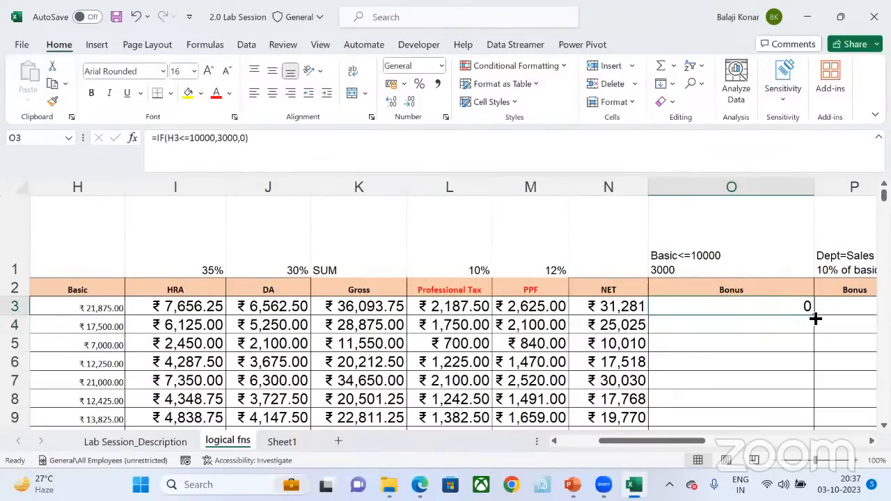
double_click(814, 315)
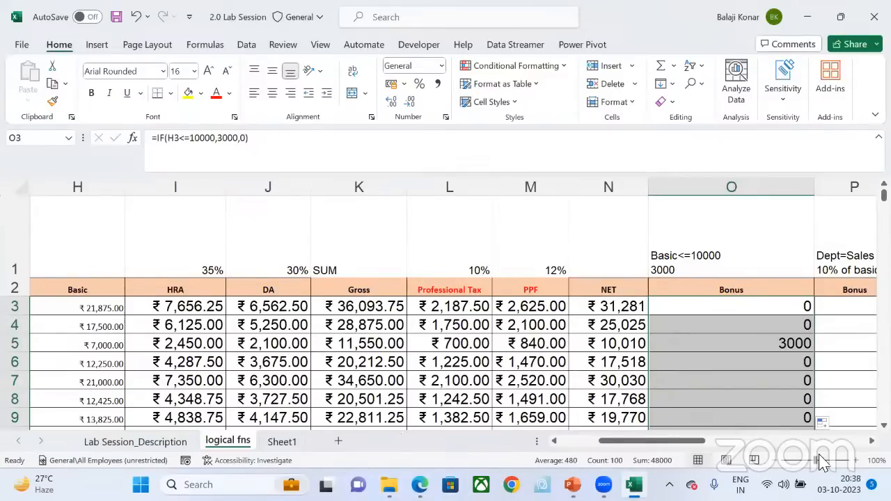
Step: Select the Bonus header in P2, under the Dept=Sales 10% of basic condition, and save the workbook
click(724, 234)
key(Down)
key(Right)
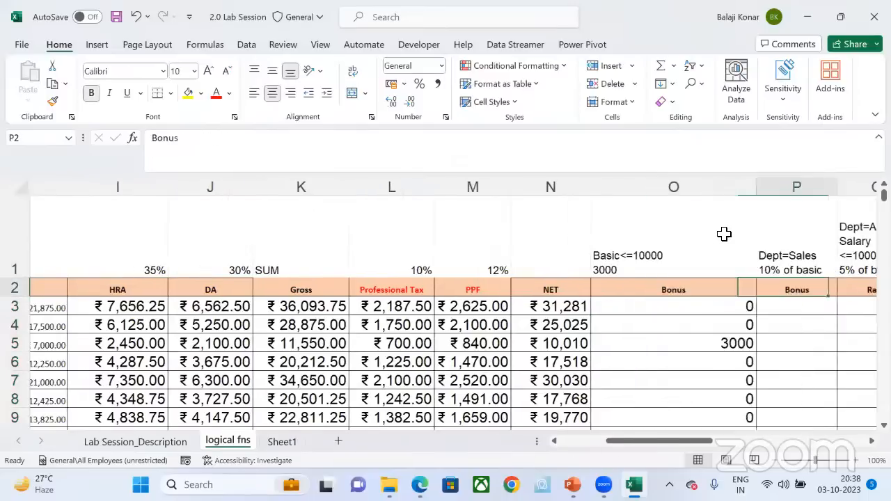
key(Right)
key(Left)
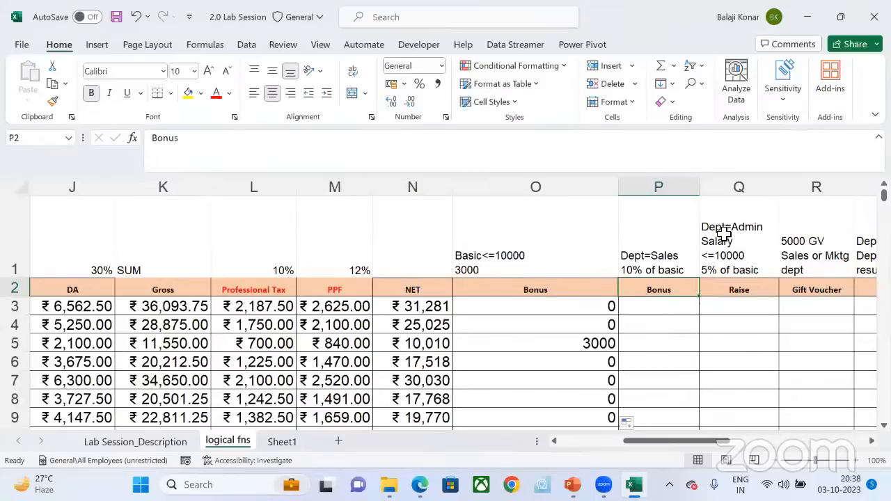
key(ctrl+s)
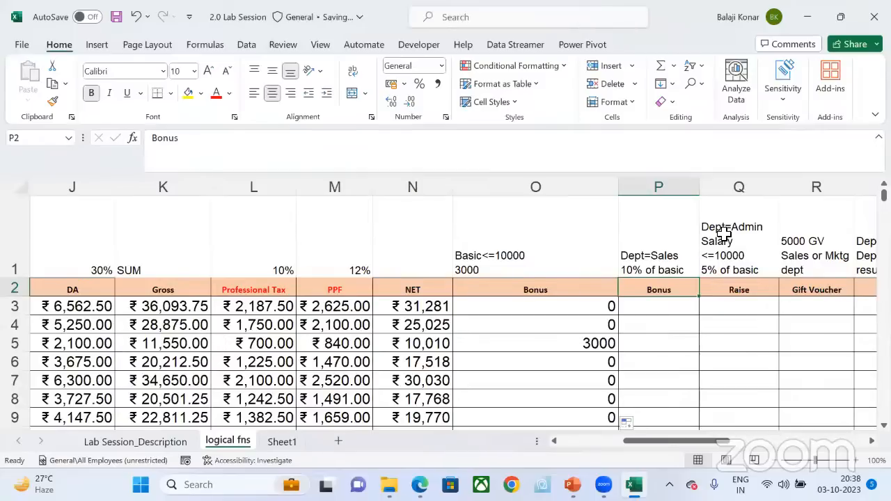
click(354, 60)
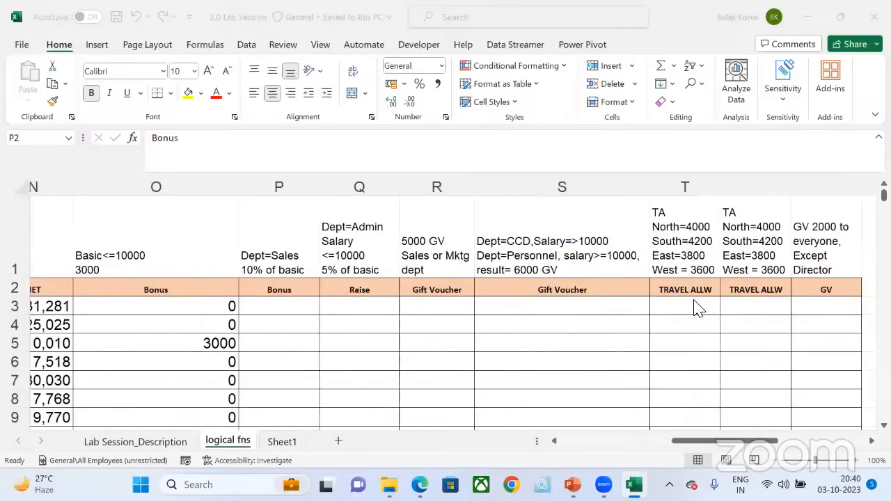
scroll(698, 308, right, 1)
scroll(698, 308, right, 1)
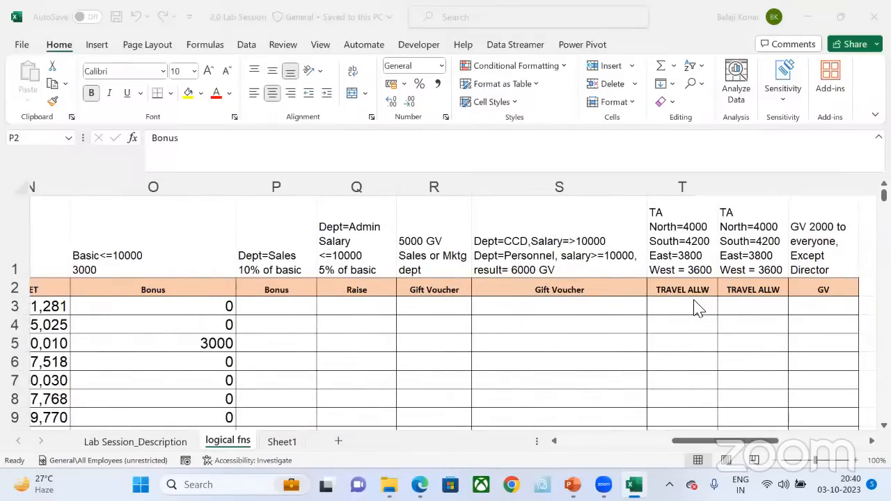
scroll(699, 309, left, 3)
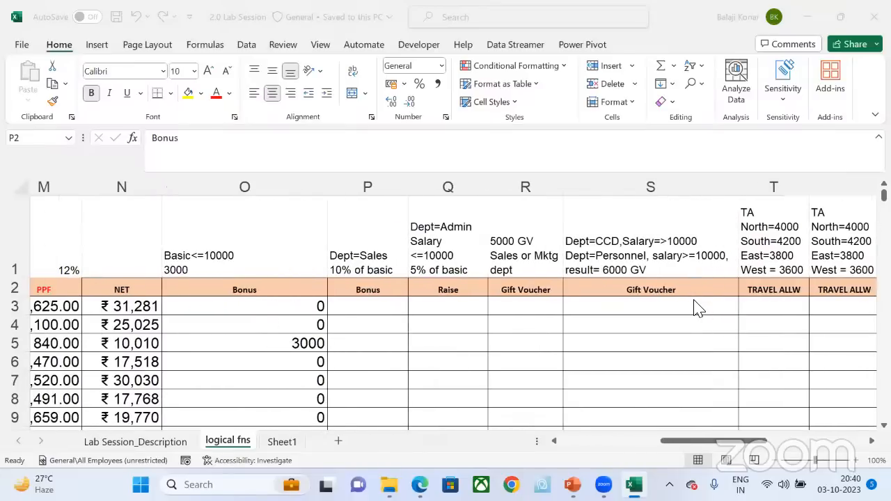
scroll(698, 308, left, 1)
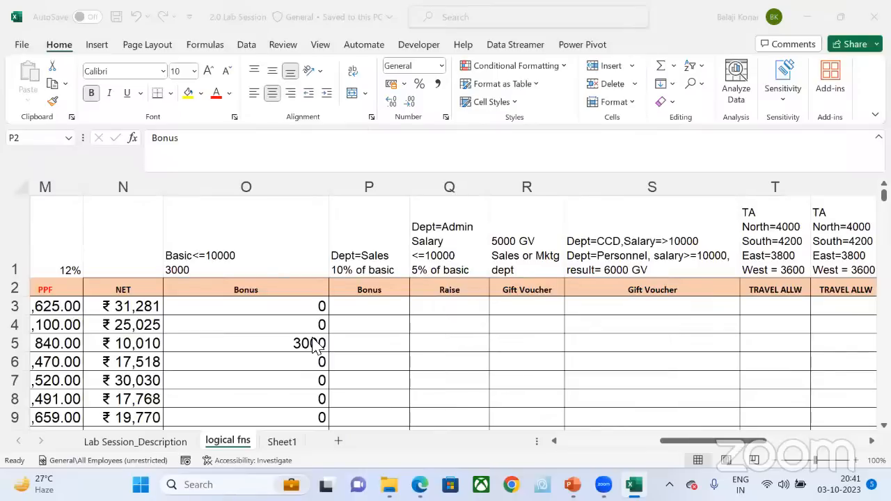
Step: Select the Bonus values in column O from O3 down to the last employee
click(274, 326)
click(151, 301)
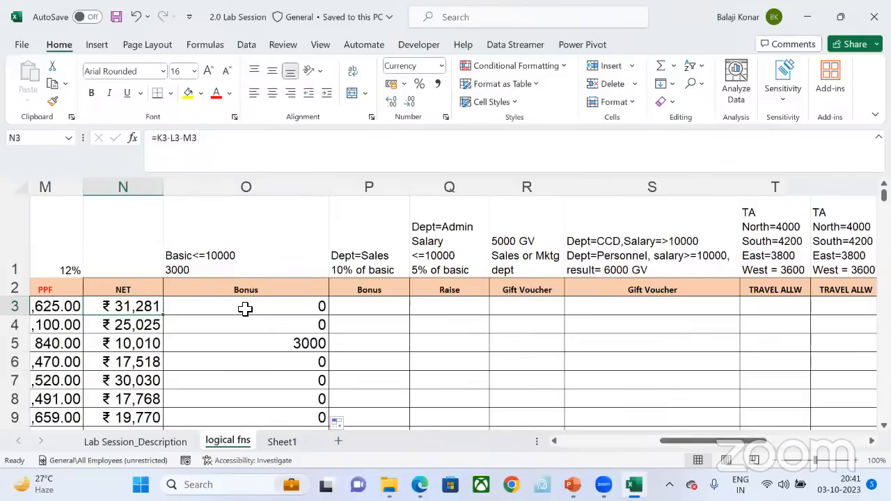
click(245, 310)
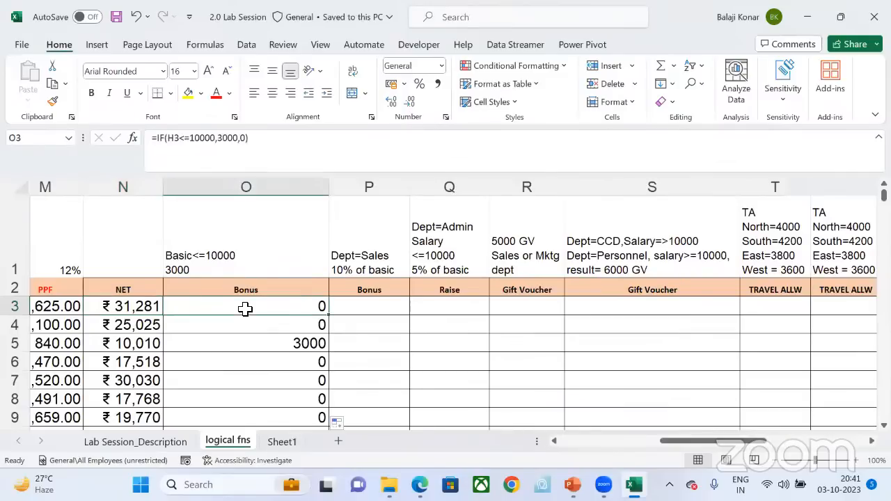
key(ctrl+shift+Down)
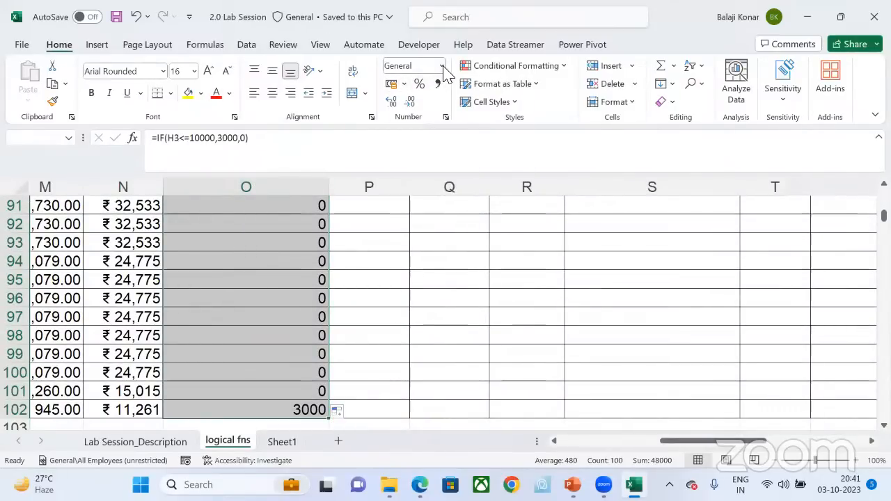
Step: Try the ₹ English (India) accounting format on the selected Bonus values in column O and undo it
click(404, 85)
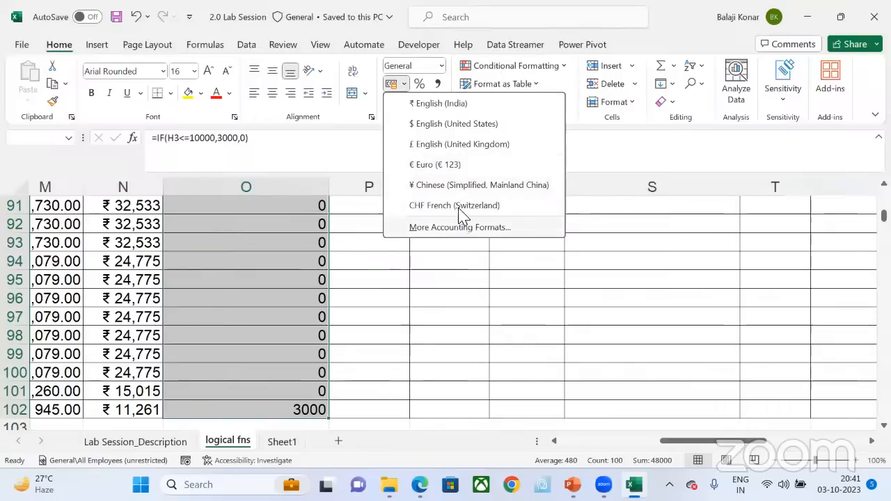
click(461, 109)
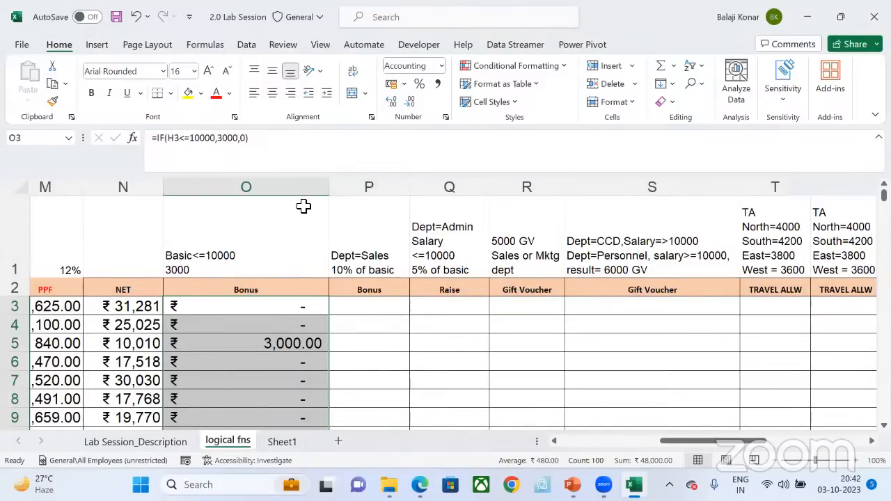
key(ctrl+z)
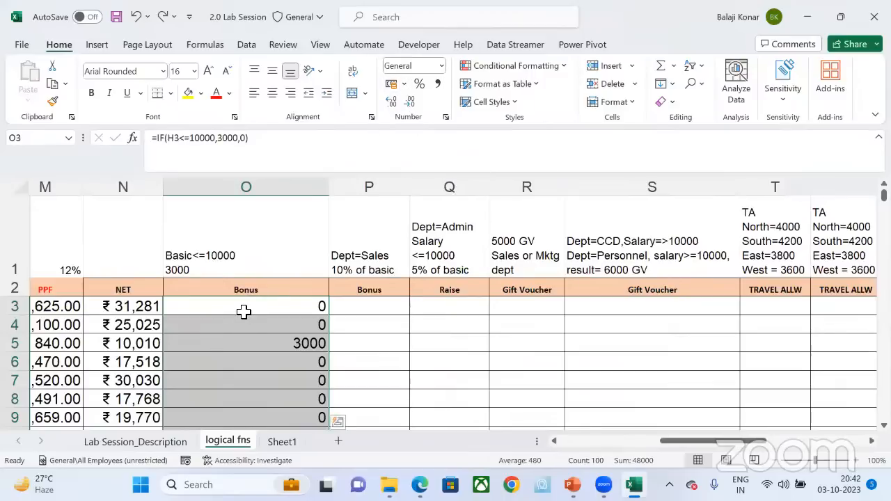
click(403, 85)
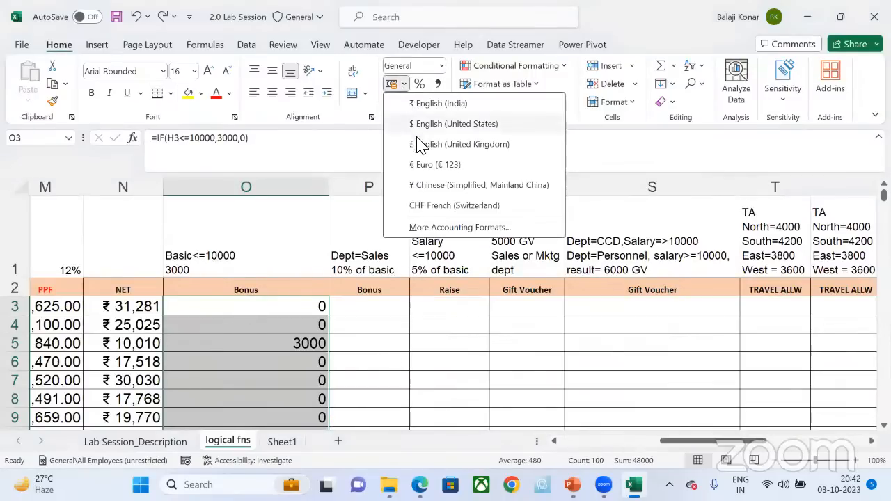
click(432, 105)
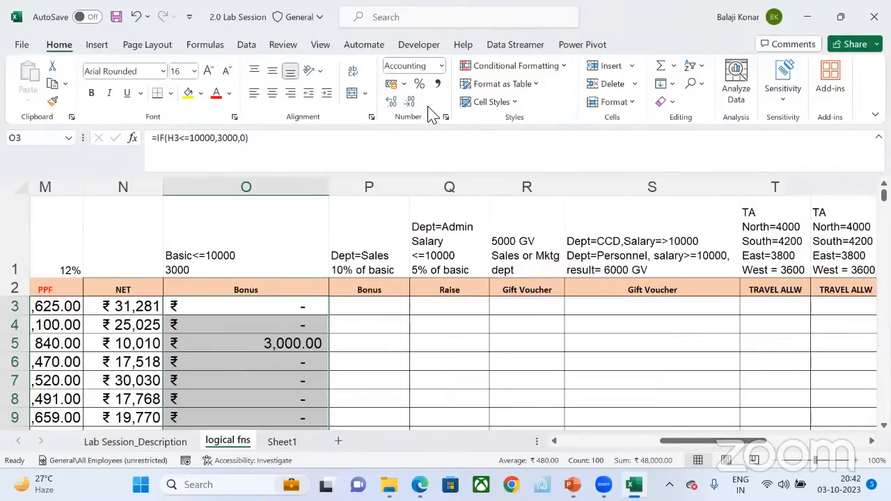
key(ctrl+z)
Step: Format the selected Bonus values in column O as Currency with the ₹ symbol and two decimal places
right_click(240, 330)
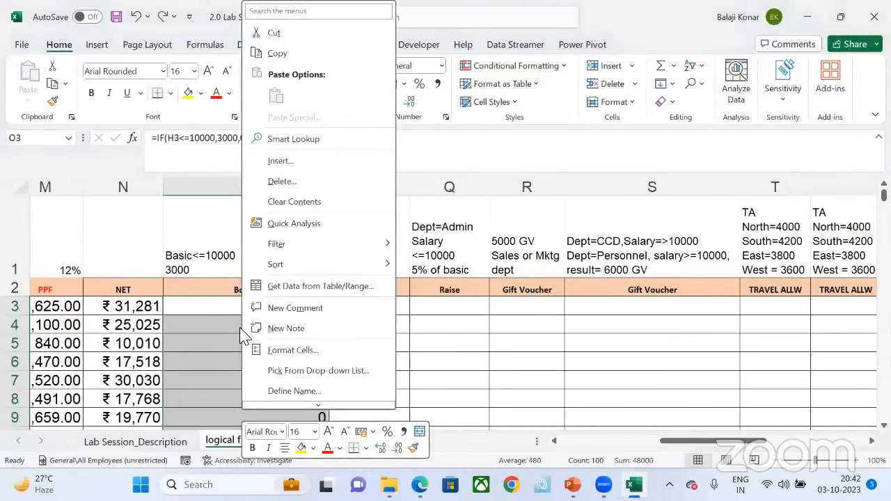
click(307, 352)
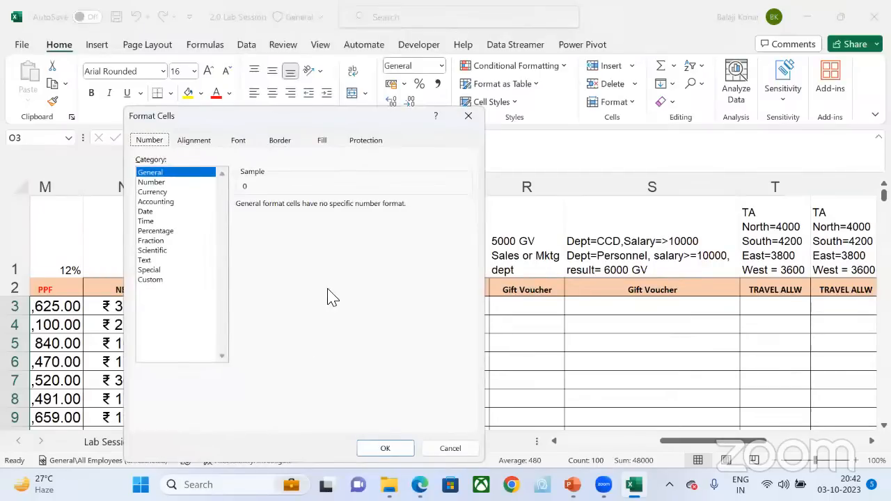
click(153, 192)
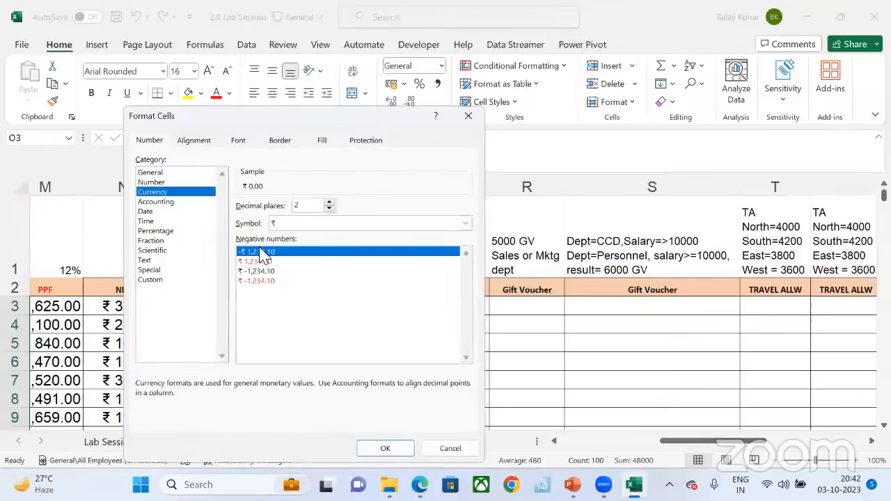
click(313, 224)
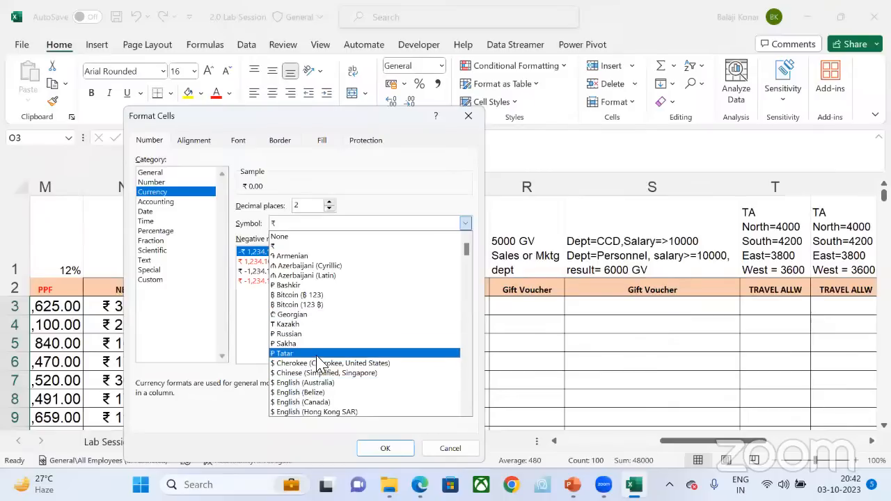
click(315, 247)
click(385, 448)
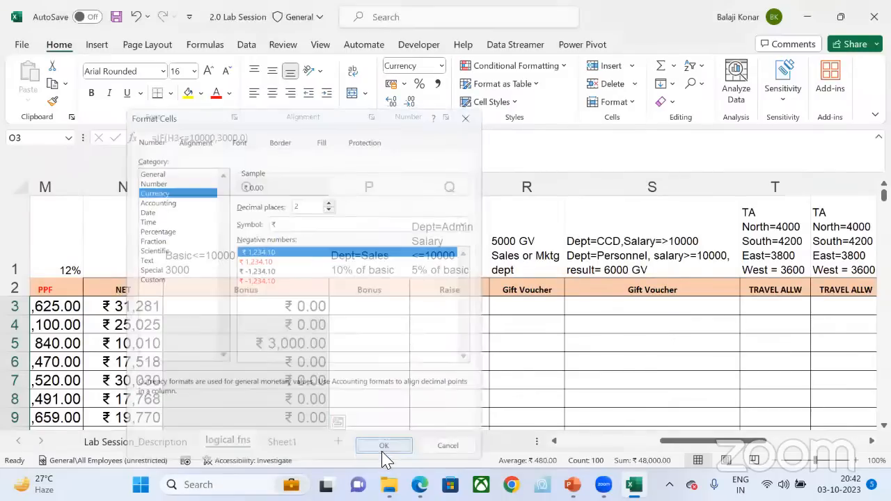
click(326, 380)
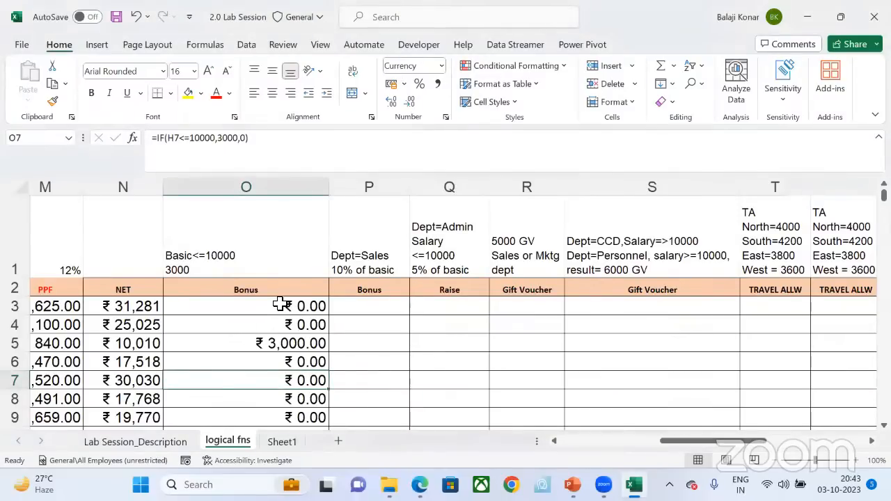
Step: Change the currency symbol of the Bonus values from O3 down to the last employee to $ English (Canada)
key(Up)
key(Up)
key(Up)
key(Up)
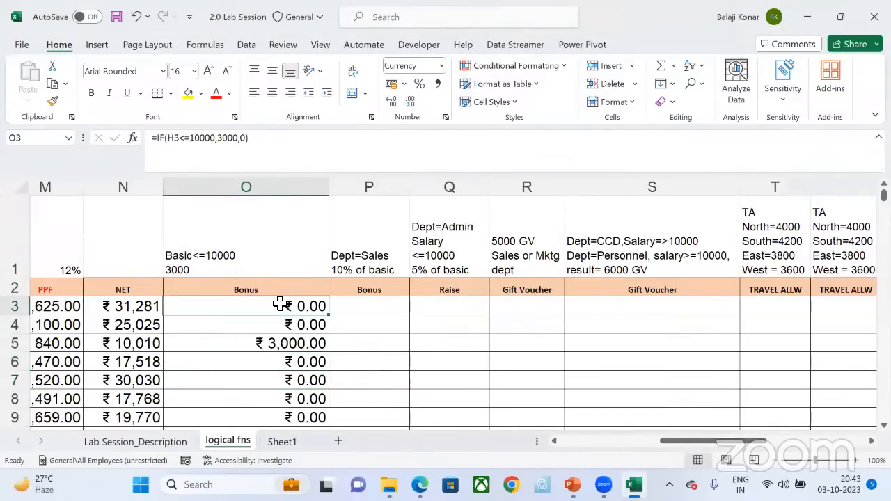
key(ctrl+shift+Down)
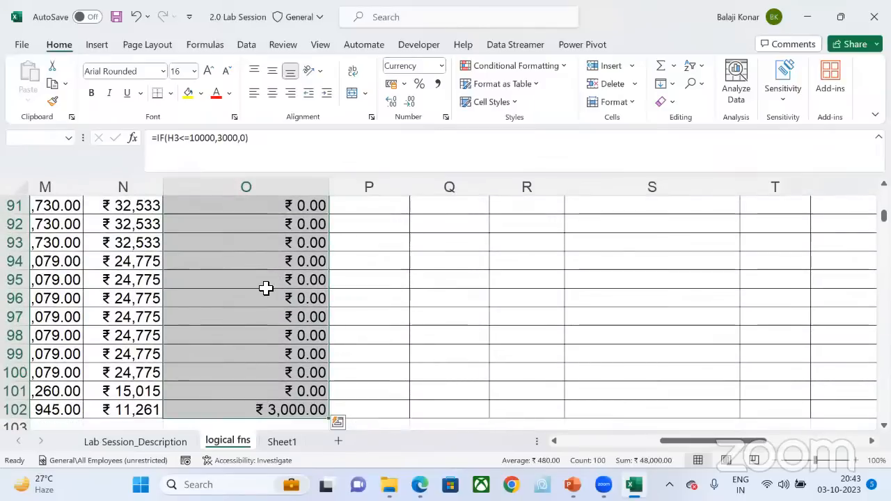
right_click(253, 263)
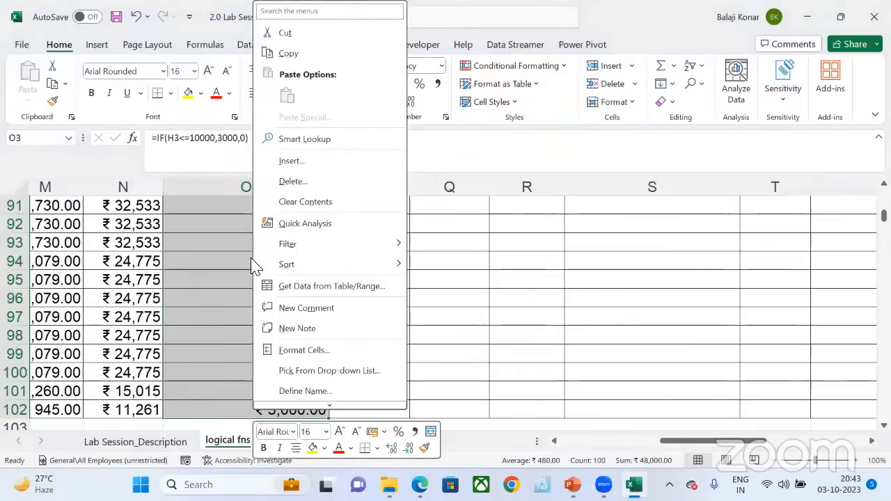
click(320, 352)
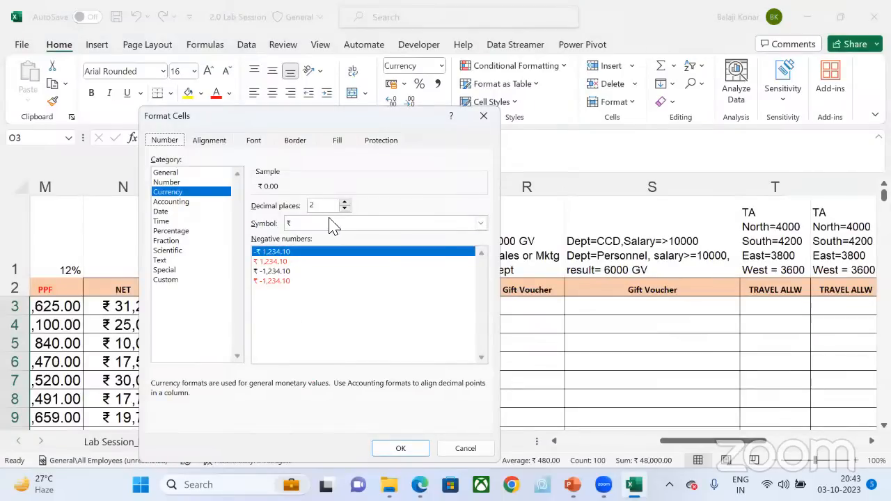
click(343, 228)
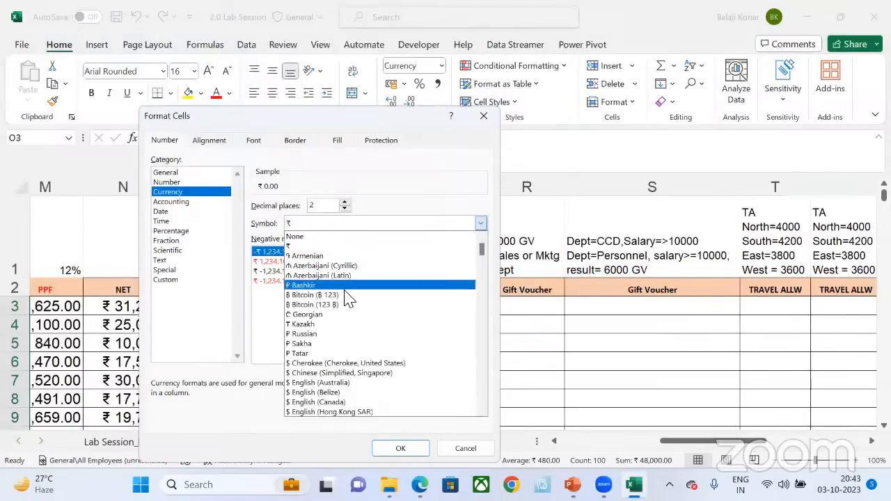
click(339, 404)
click(399, 448)
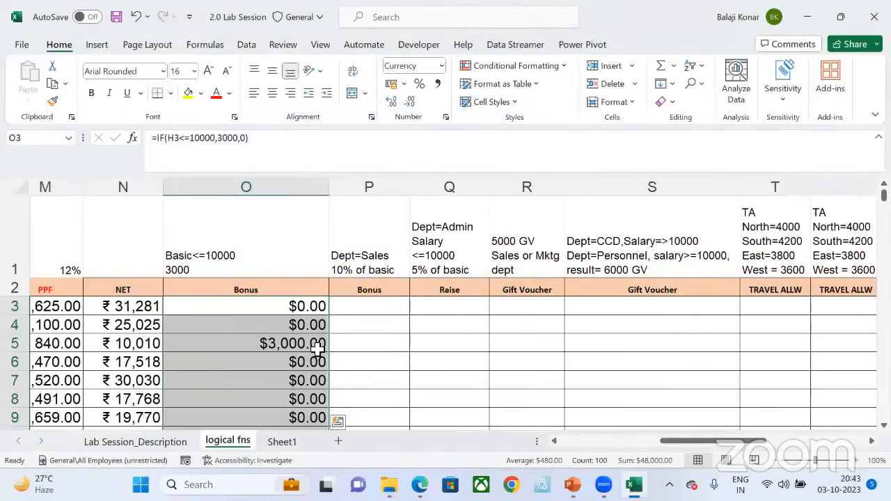
Step: Set the currency symbol of the selected Bonus values in column O back to ₹
right_click(283, 315)
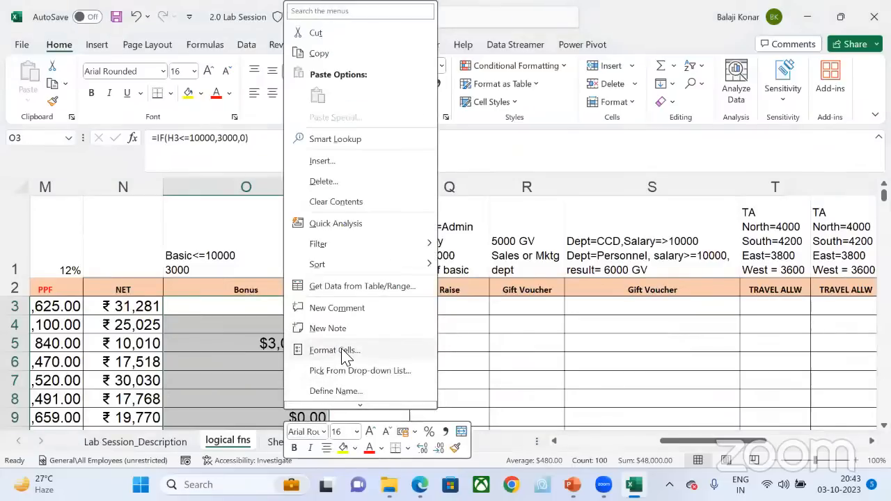
right_click(239, 322)
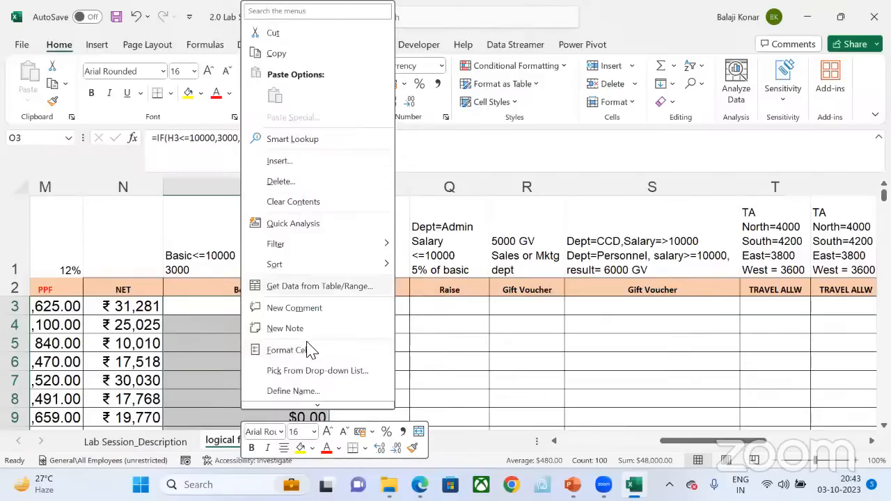
click(309, 356)
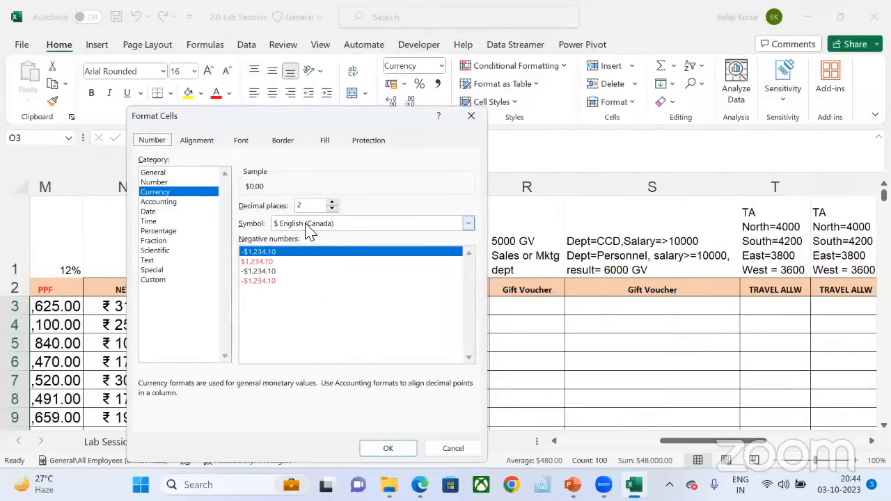
click(323, 223)
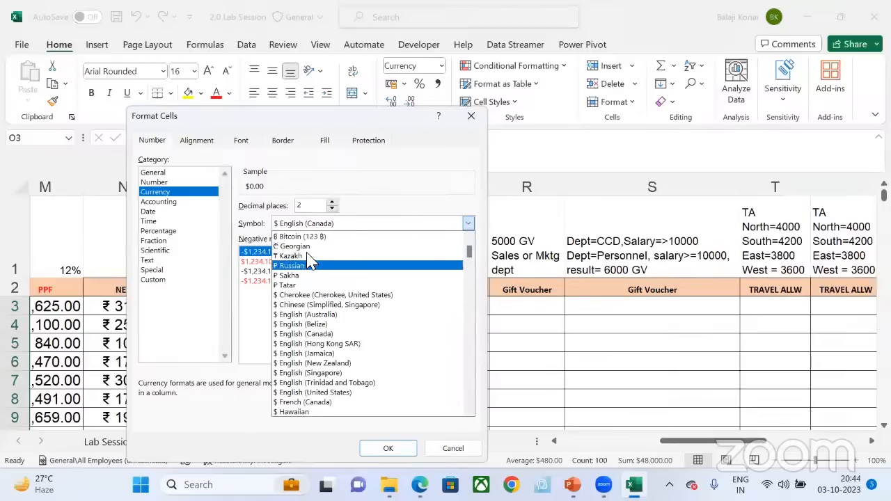
click(471, 237)
click(471, 237)
click(471, 237)
click(471, 238)
click(471, 237)
click(471, 237)
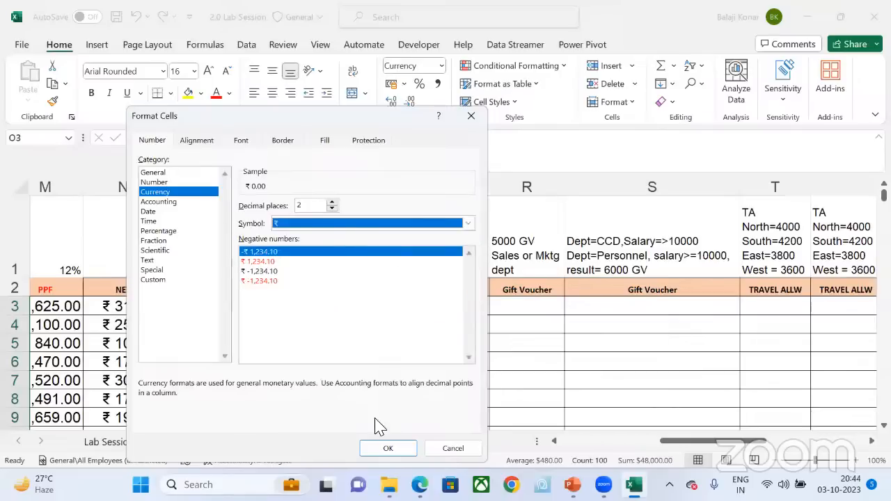
click(387, 449)
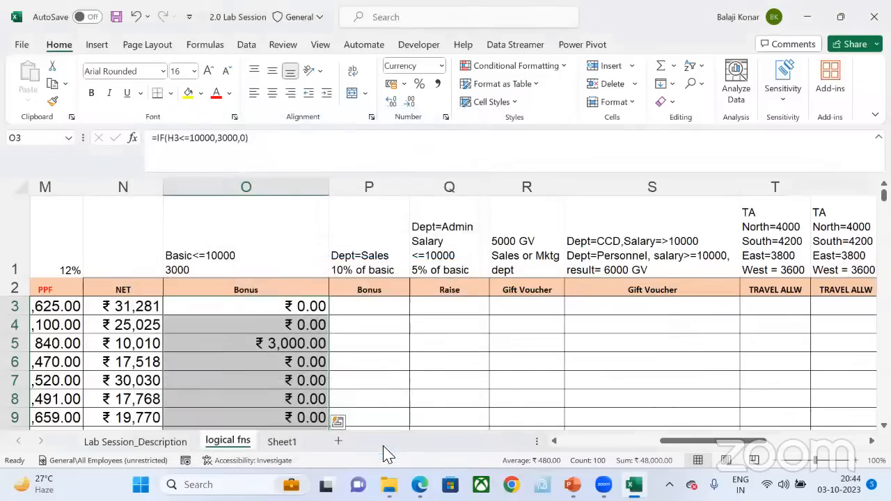
click(289, 359)
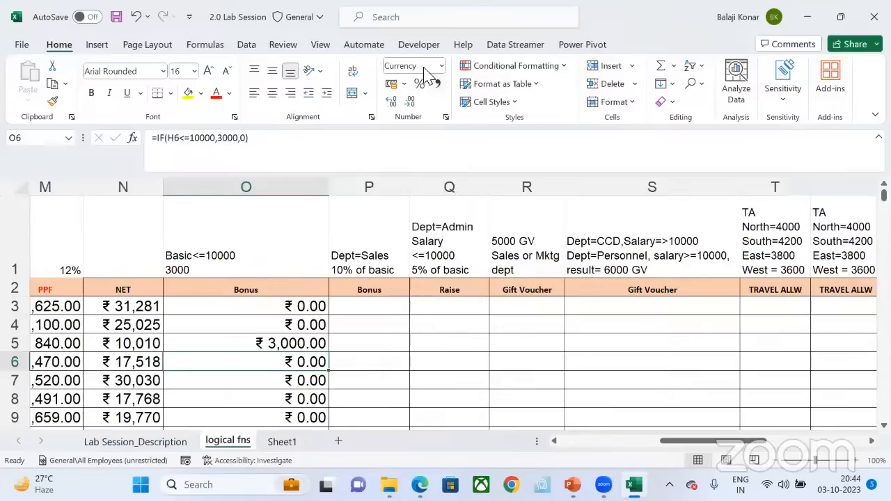
Step: Examine the Department entries in column D against the Dept=Sales 10% of basic condition of the second Bonus column
click(387, 306)
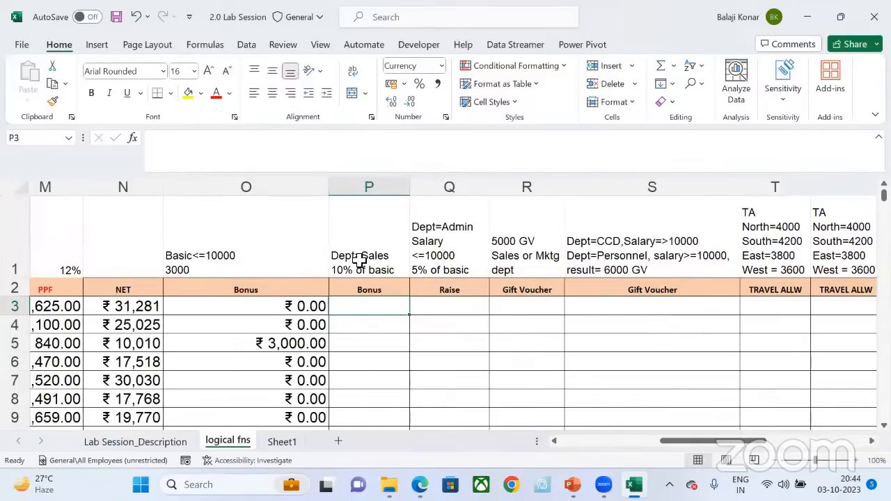
scroll(359, 261, left, 10)
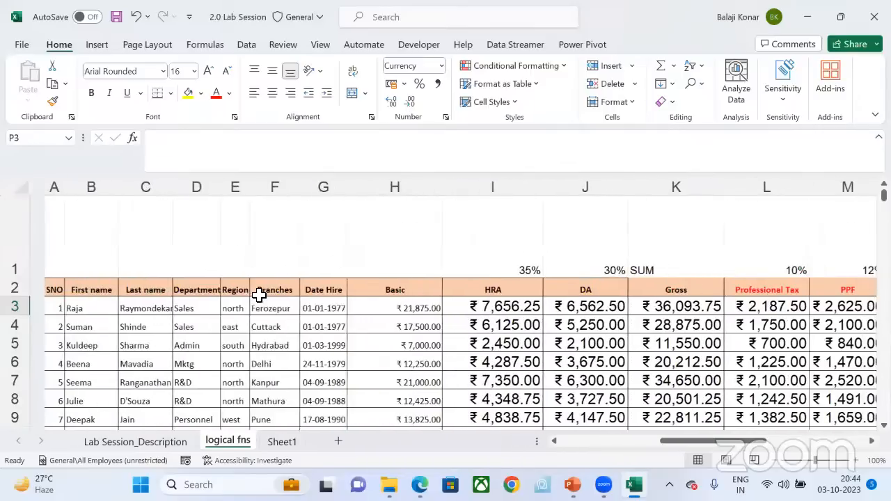
click(175, 313)
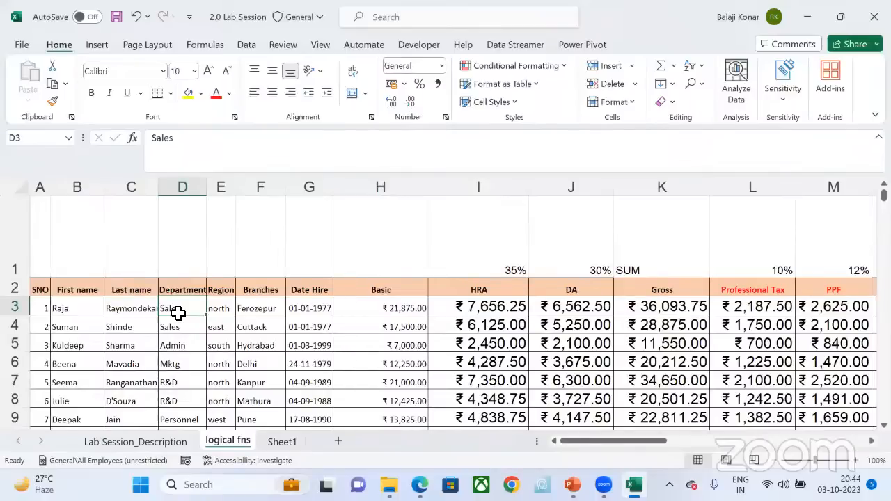
key(Down)
key(Down)
key(Down)
key(Down)
key(Down)
key(Down)
key(Down)
key(Down)
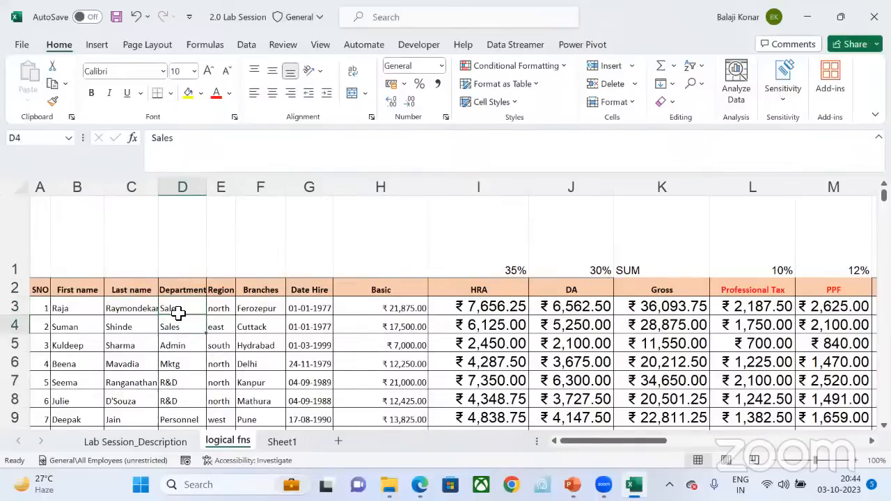
key(Down)
key(Down)
key(Down)
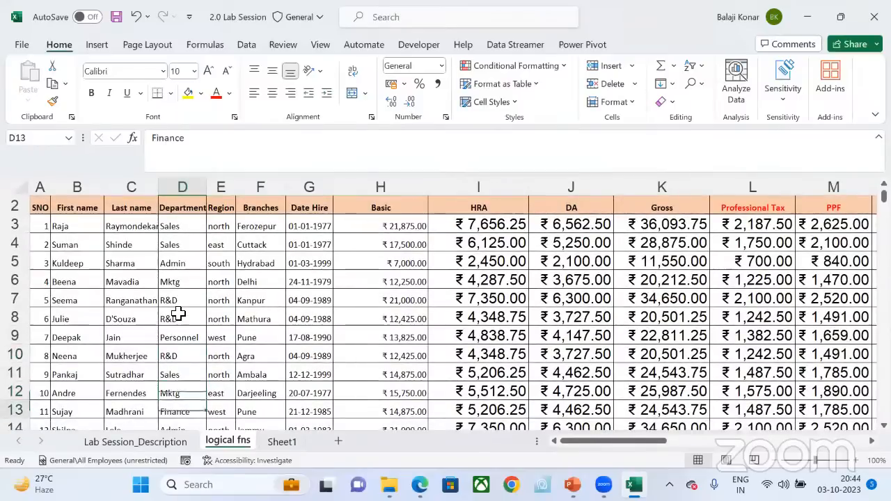
key(Up)
key(Up)
key(Up)
key(Up)
key(Up)
key(Up)
key(Up)
key(Up)
key(Up)
key(Up)
key(Up)
key(Up)
key(Up)
key(Down)
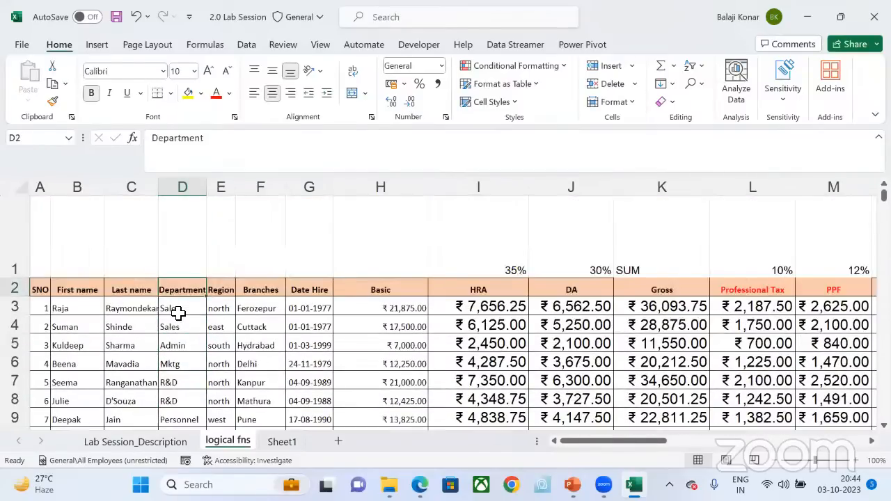
Step: Select the first employee's empty Bonus cell P3 under the Dept=Sales condition
key(Right)
key(Right)
key(Right)
key(Right)
key(Right)
key(Right)
key(Right)
key(Right)
key(Right)
key(Right)
key(Right)
key(Right)
key(Right)
key(Right)
key(Right)
key(Right)
key(Left)
key(Left)
key(Left)
key(Left)
key(Left)
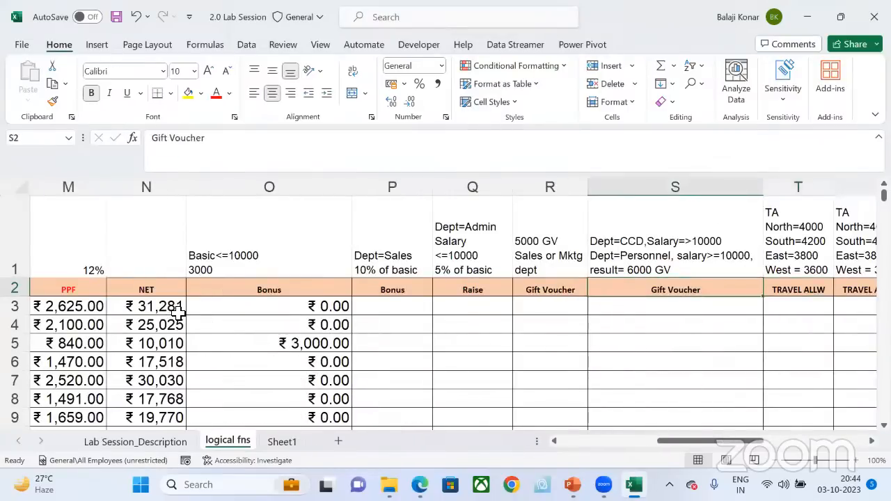
key(Down)
key(Right)
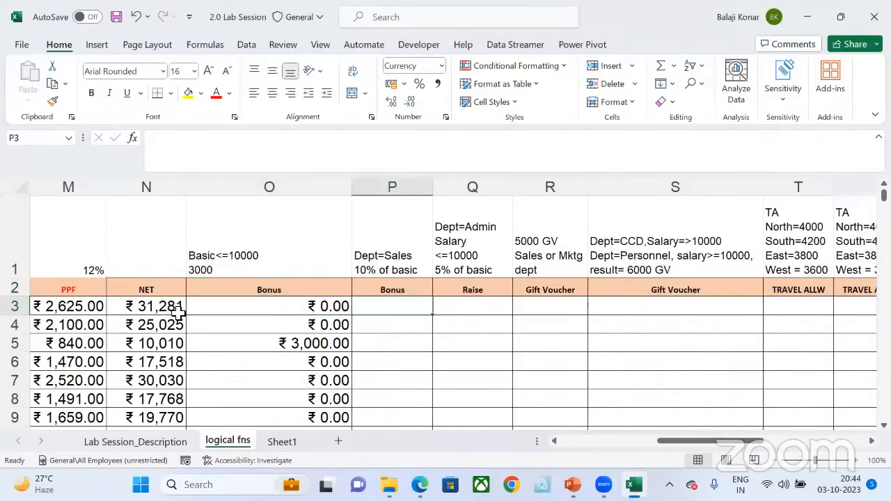
Step: Enter the formula =IF(D3="Sales",1000,0) in the first employee's Bonus cell P3
text(=if)
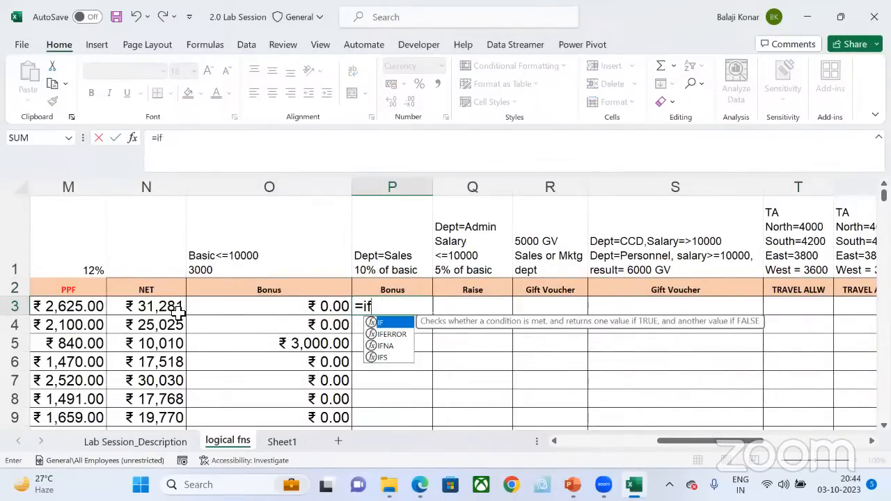
key(Tab)
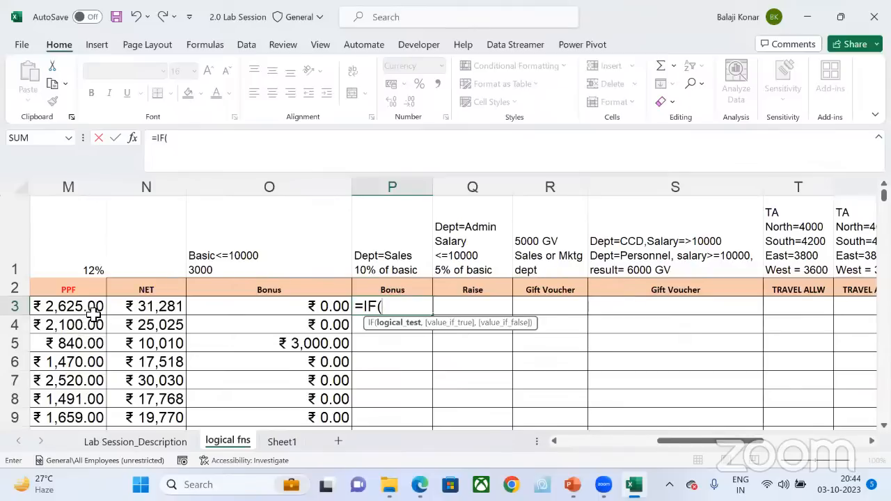
scroll(93, 315, left, 2)
scroll(93, 315, left, 6)
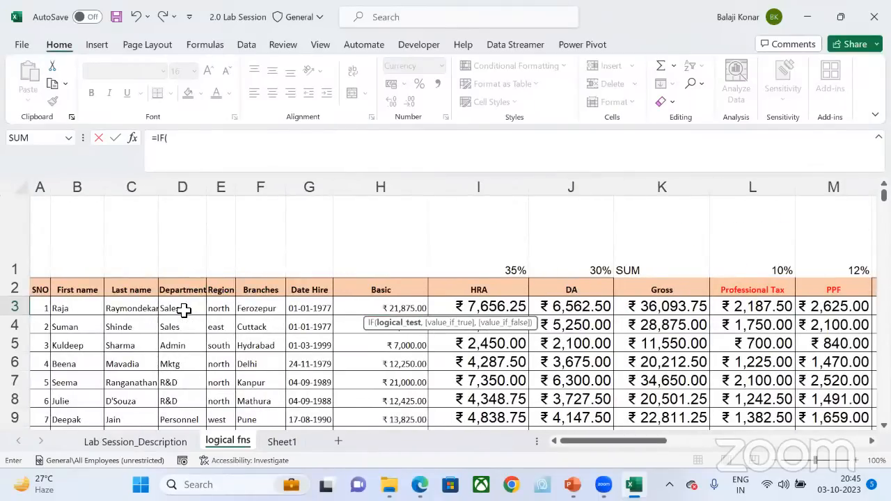
click(183, 310)
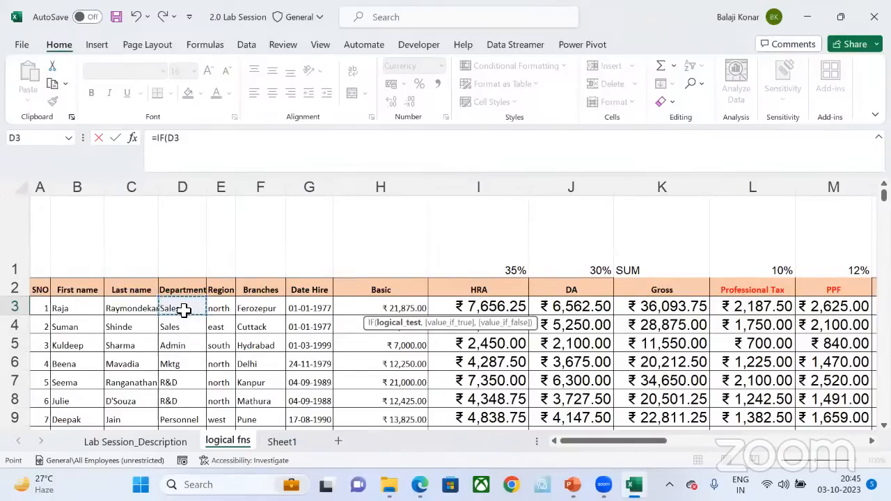
text(=)
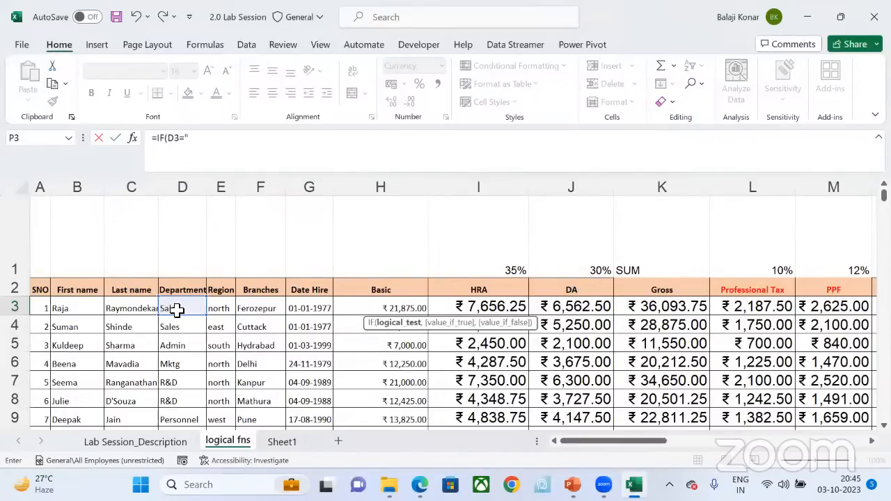
text(Sales",)
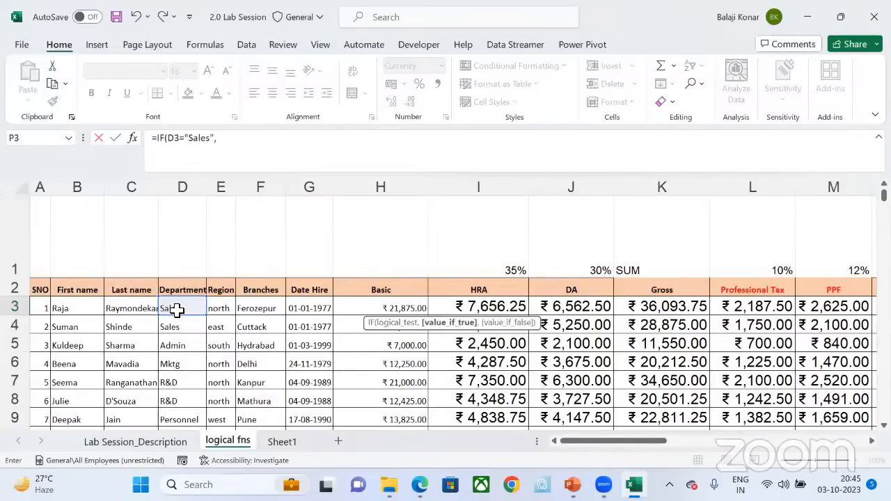
text(1000,)
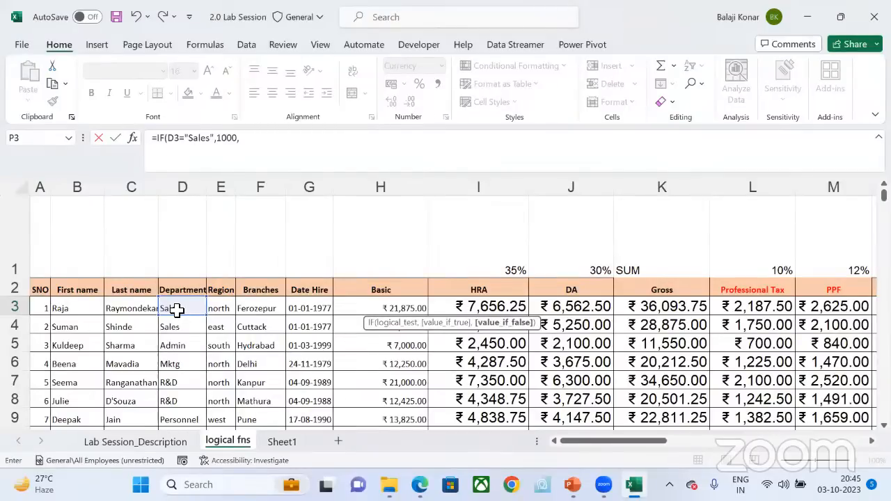
text(0))
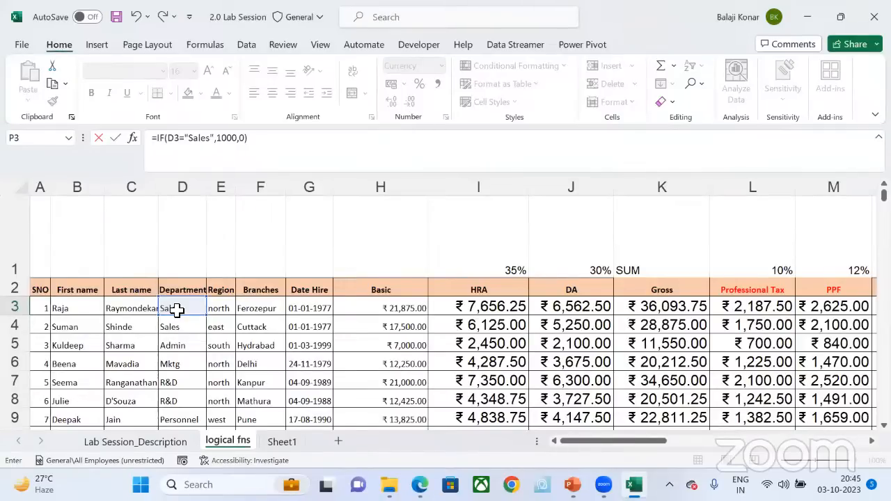
key(Return)
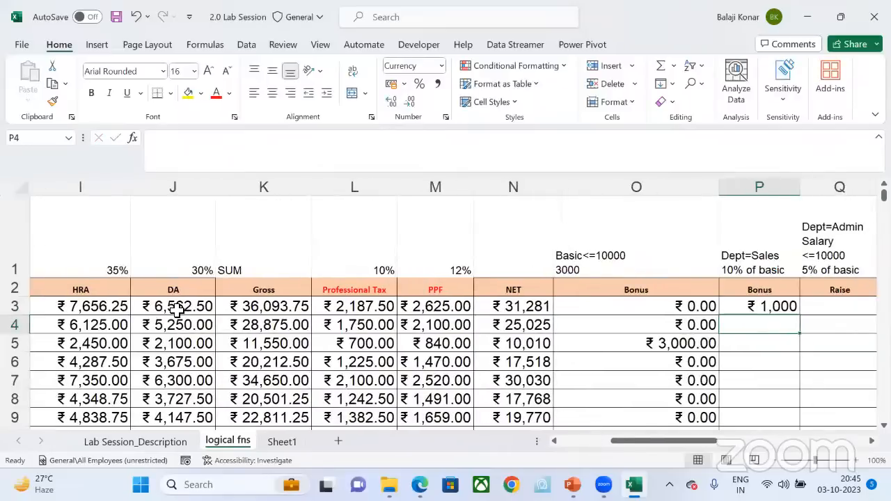
key(Up)
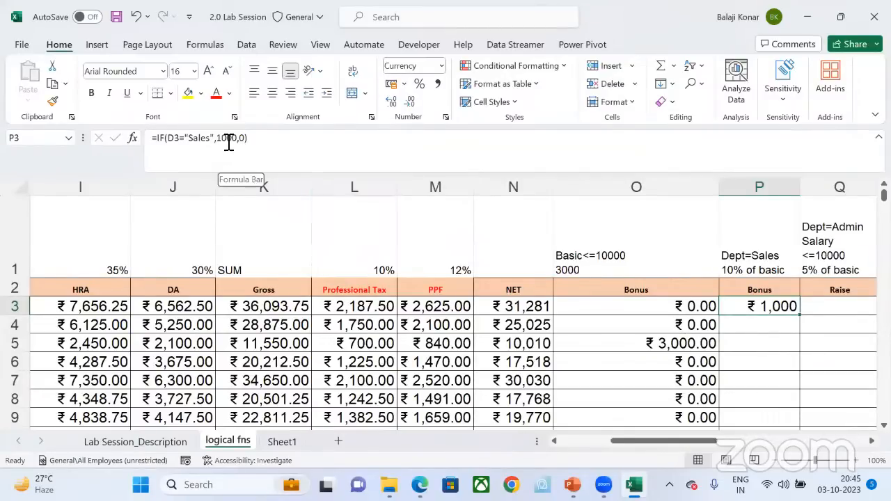
Step: Replace the 10% of basic condition in header note P1 with 1000, keeping the Dept=Sales line
click(740, 263)
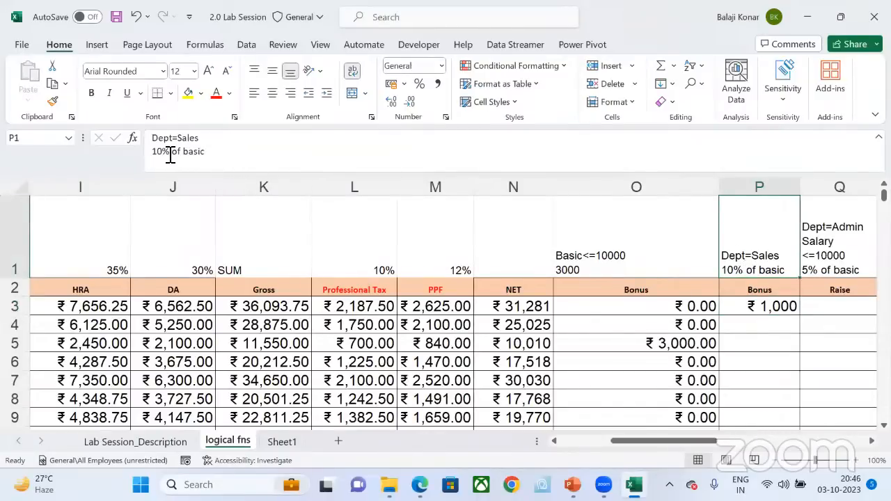
click(205, 153)
shift+click(160, 153)
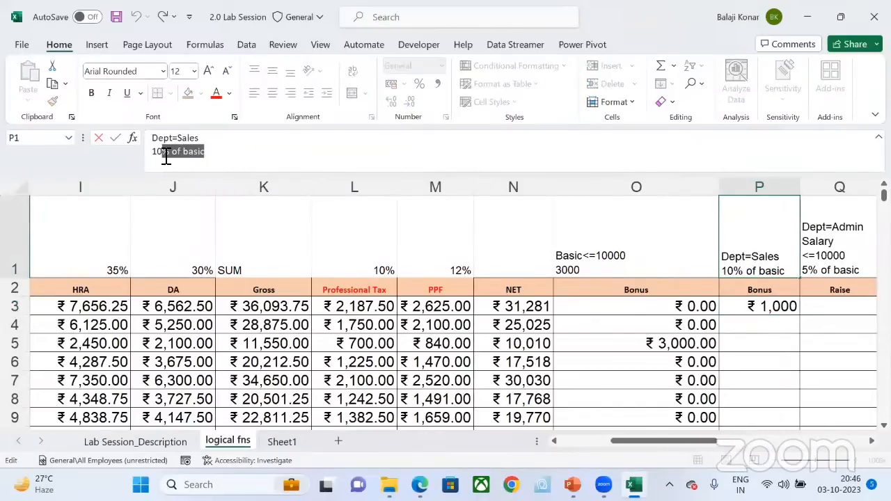
text(10000)
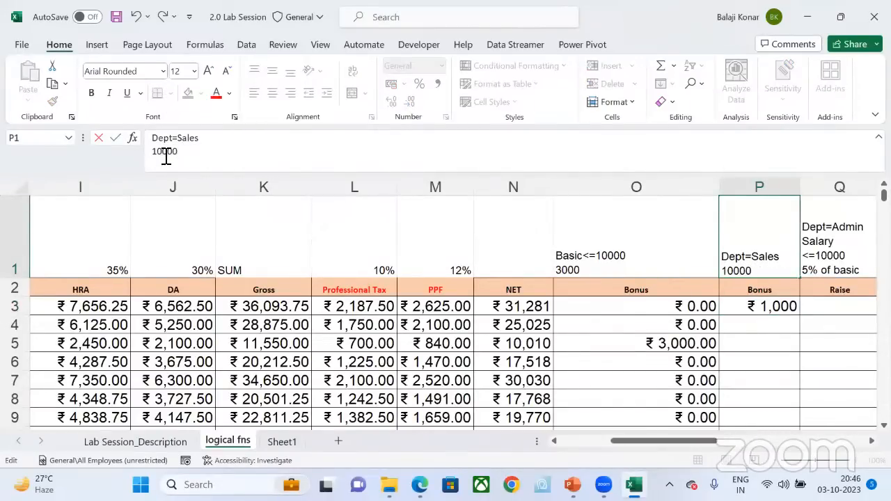
key(BackSpace)
key(Return)
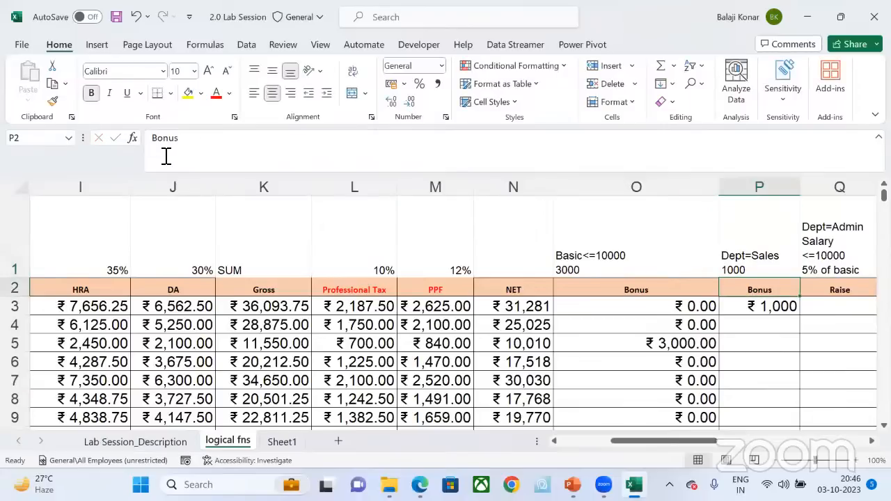
click(722, 264)
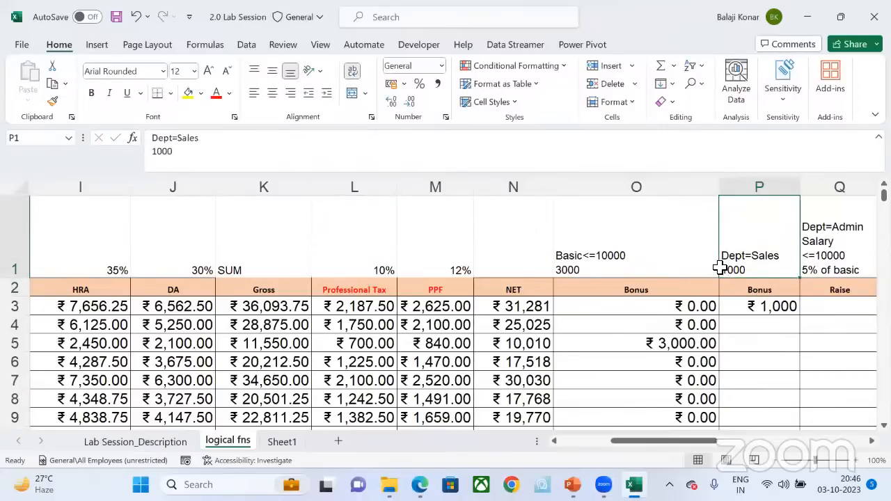
Step: Clear the IF formula from the first employee's Bonus cell P3
click(780, 310)
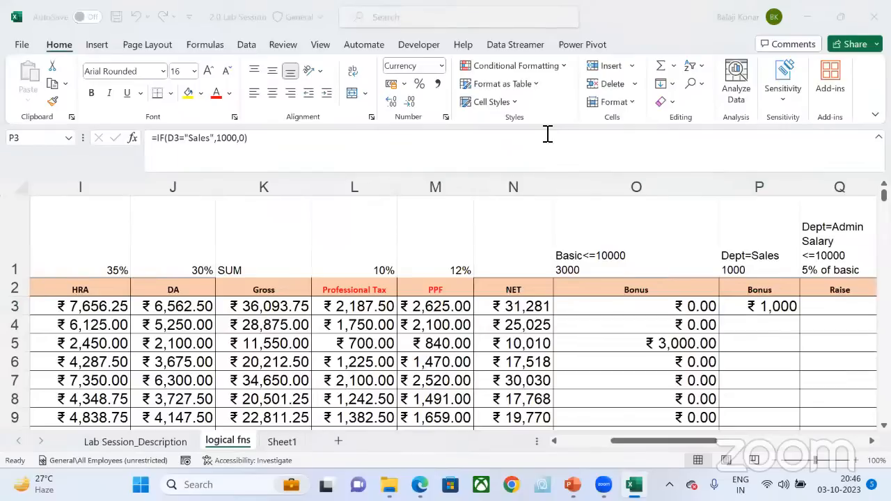
click(776, 307)
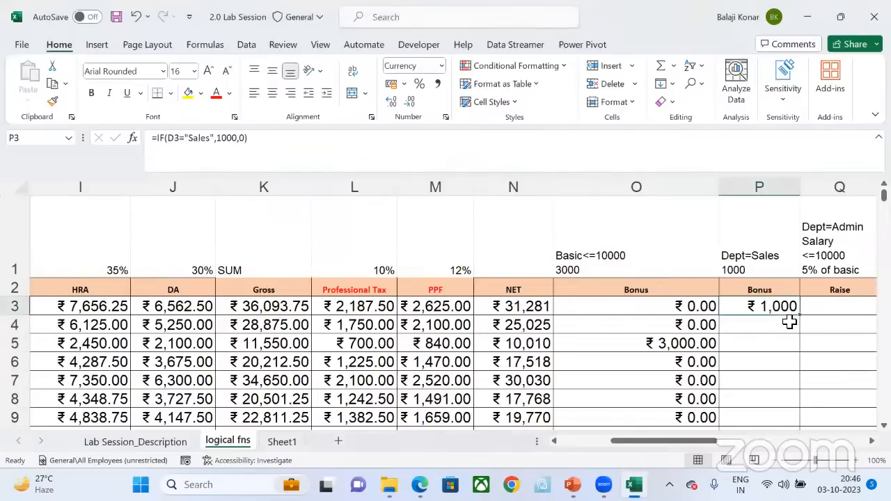
text(=)
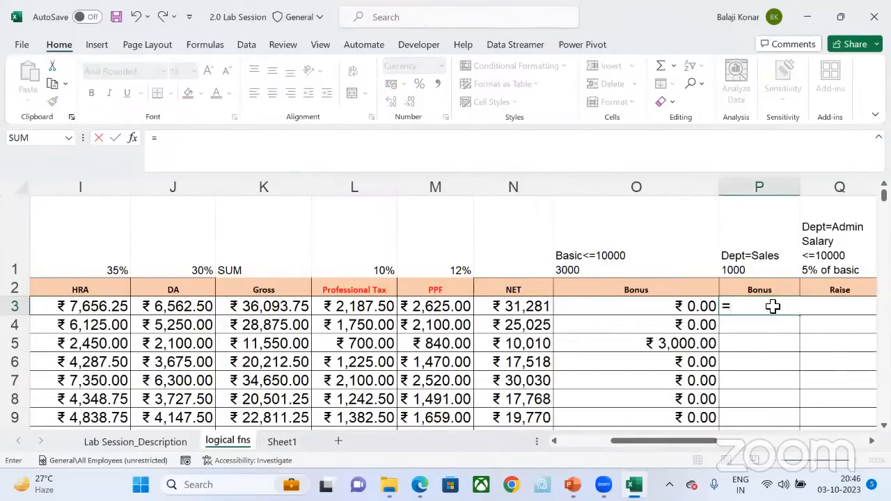
key(Escape)
key(Delete)
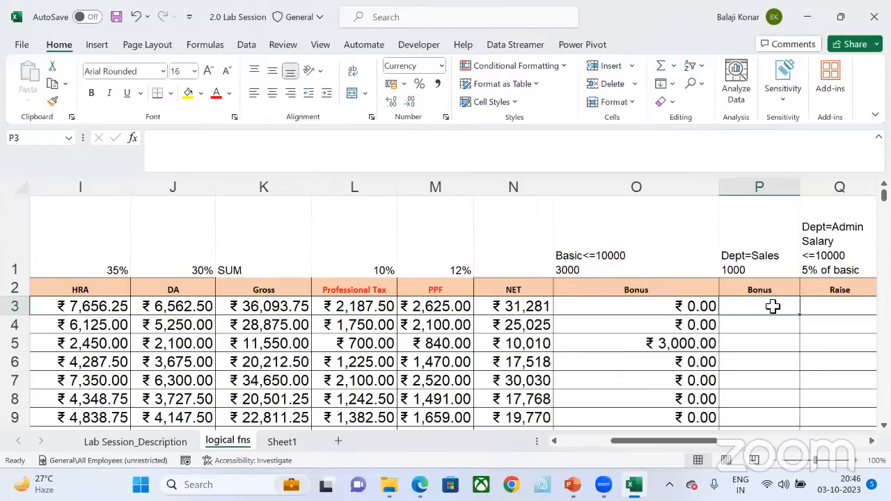
Step: Re-enter the Sales bonus formula =IF(D3="Sales",1000,0) in the emptied cell P3
text(=i)
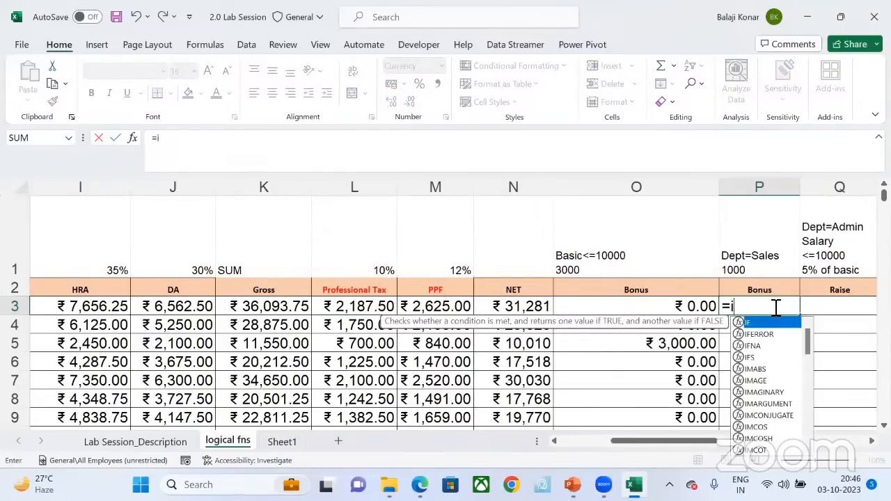
text(f)
key(Tab)
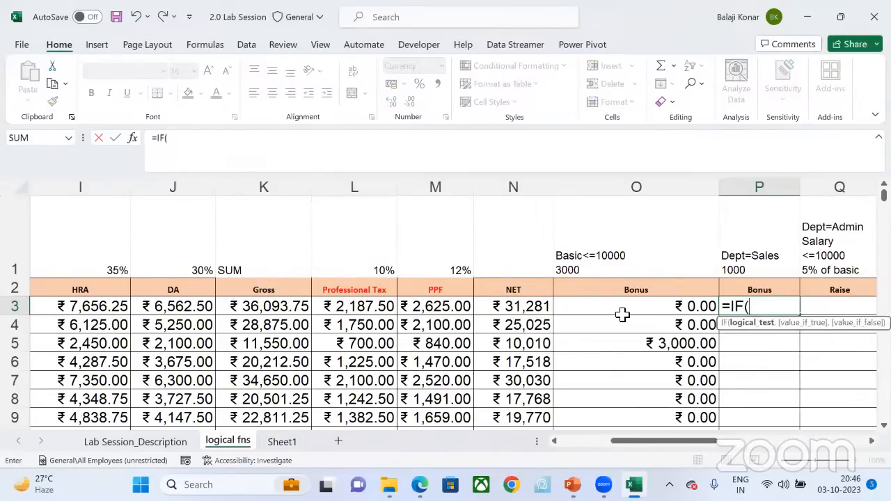
scroll(621, 315, left, 6)
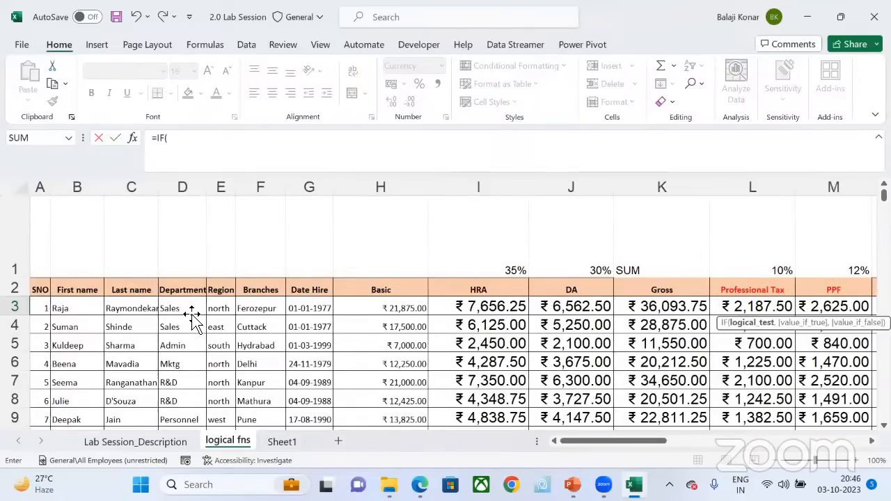
click(184, 309)
text(=)
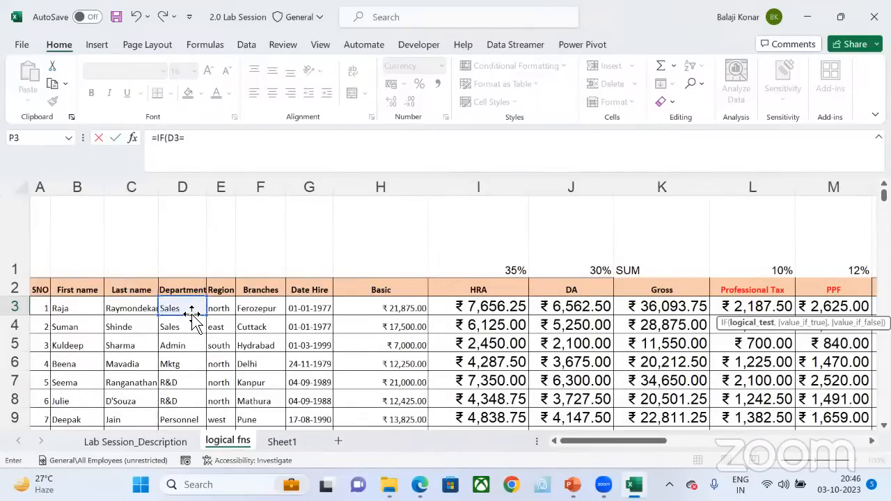
text("Sales",)
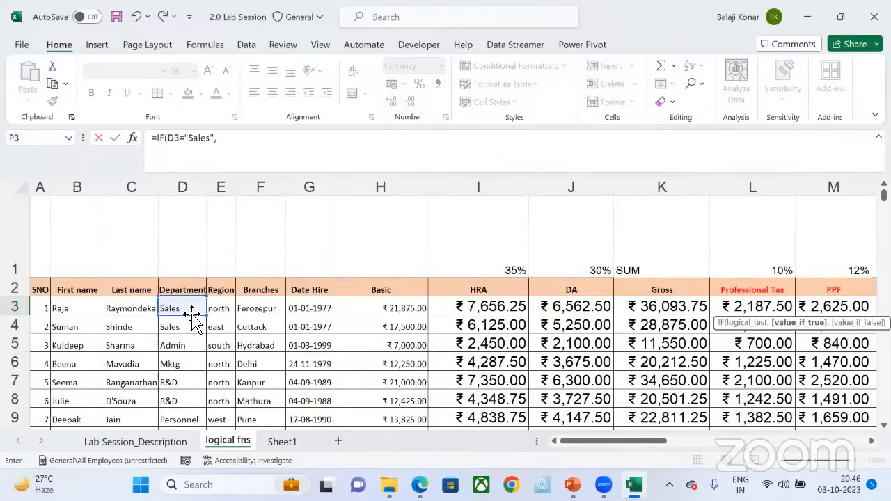
text(1000,0)
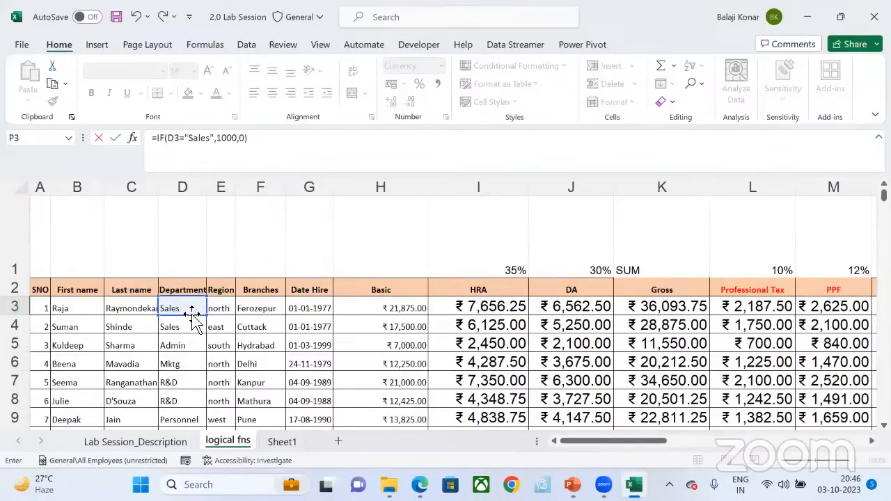
key(Return)
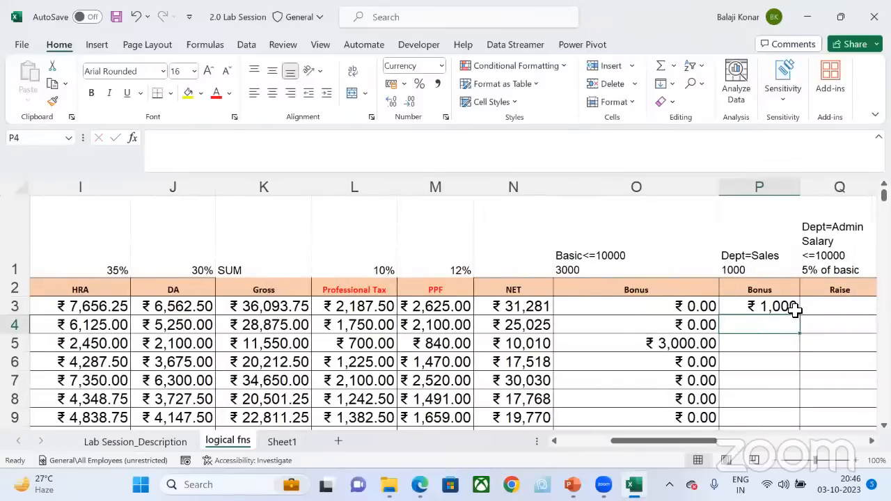
Step: Fill the Sales bonus formula from P3 down to the last employee and save the workbook
click(791, 311)
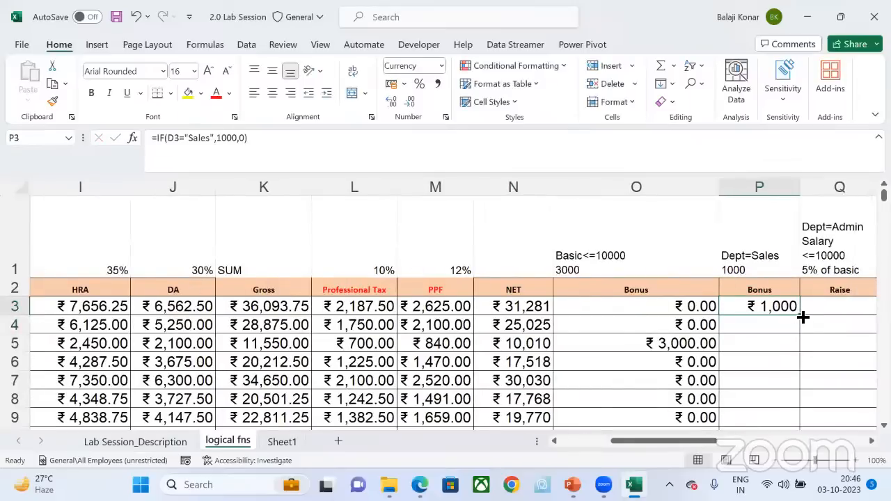
double_click(800, 315)
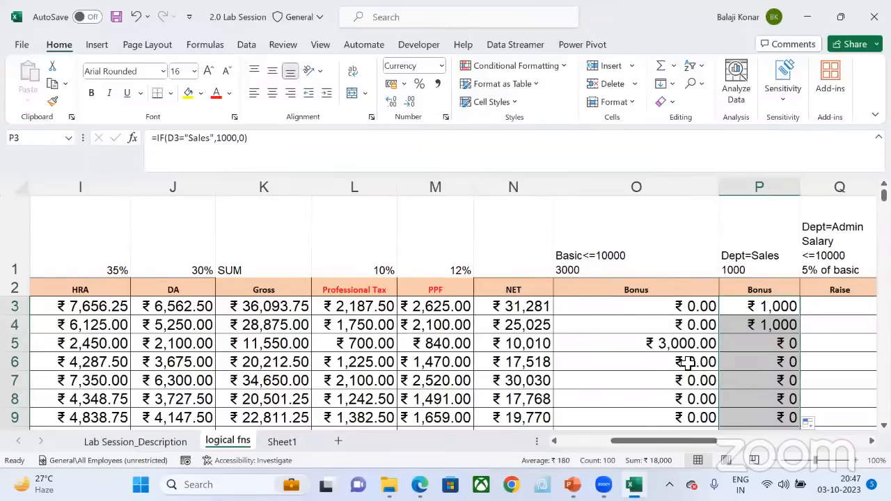
scroll(688, 362, left, 5)
scroll(480, 360, right, 10)
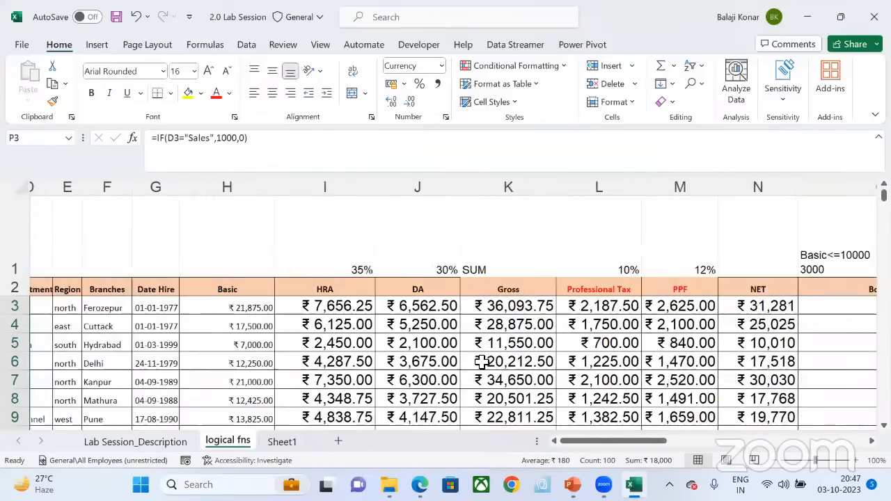
scroll(481, 362, left, 3)
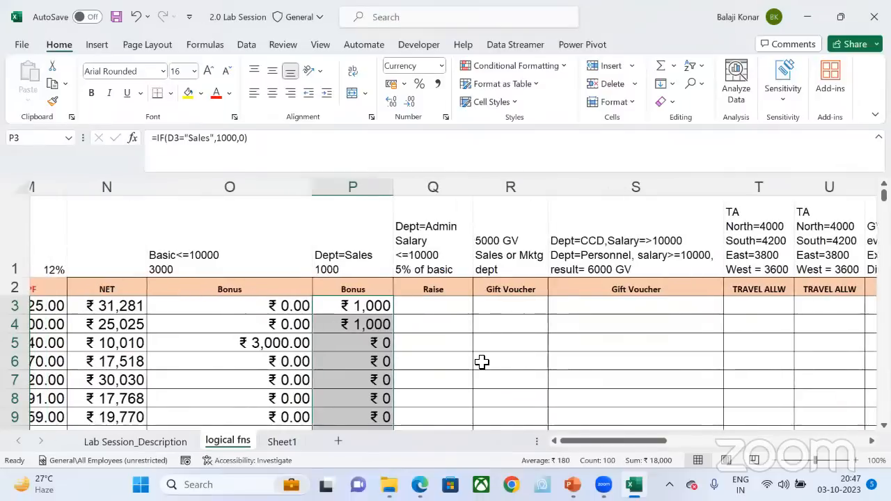
key(ctrl+s)
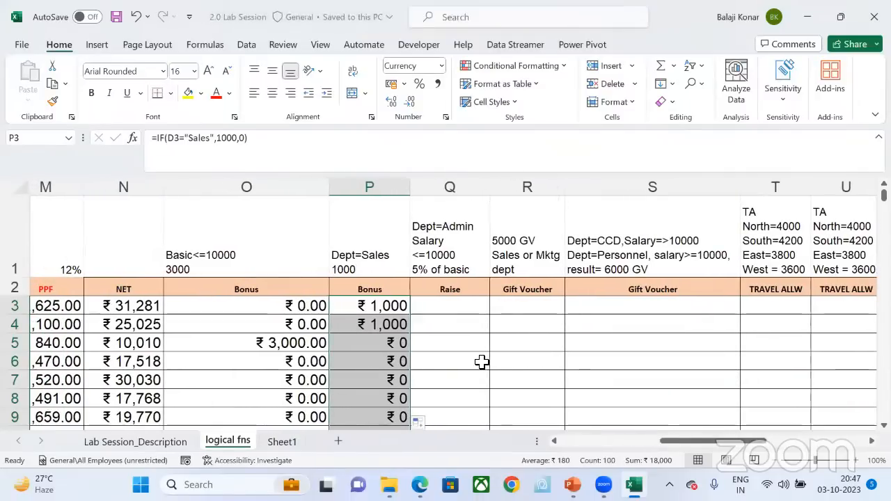
Step: Clear all the Sales bonus formulas in column P from P3 down to the last employee
click(364, 309)
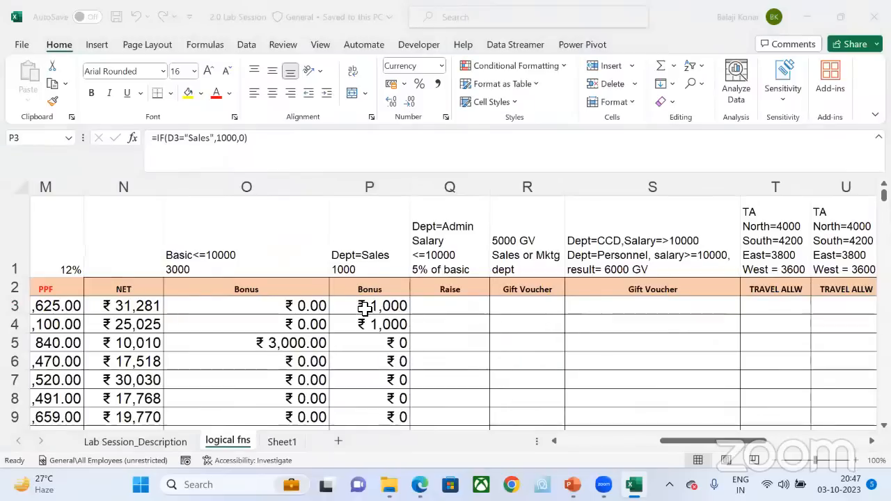
click(397, 303)
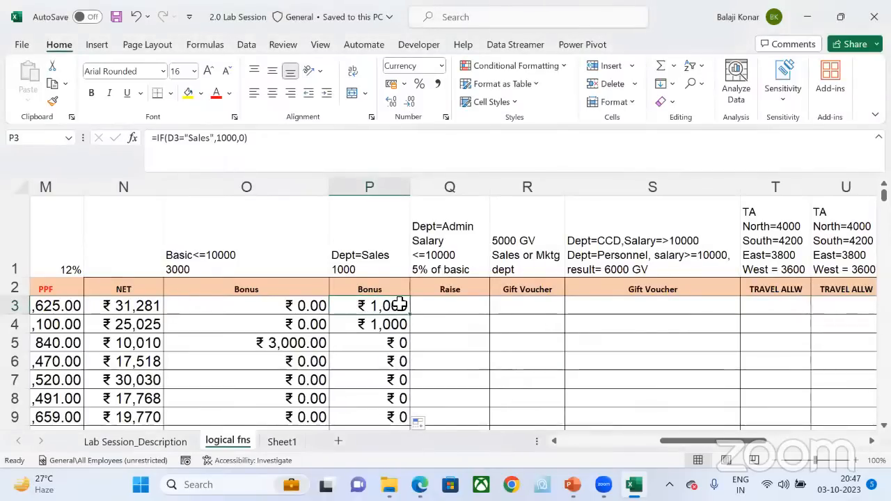
key(ctrl+shift+Down)
key(Delete)
key(ctrl+BackSpace)
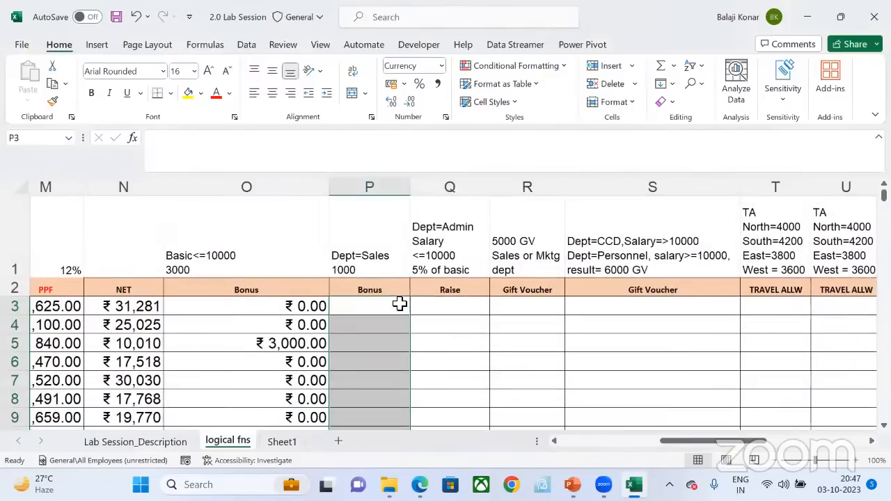
Step: Enter the formula =IF(D3="Sales",1000,0) in the first employee's Sales bonus cell P3
click(399, 304)
text(=)
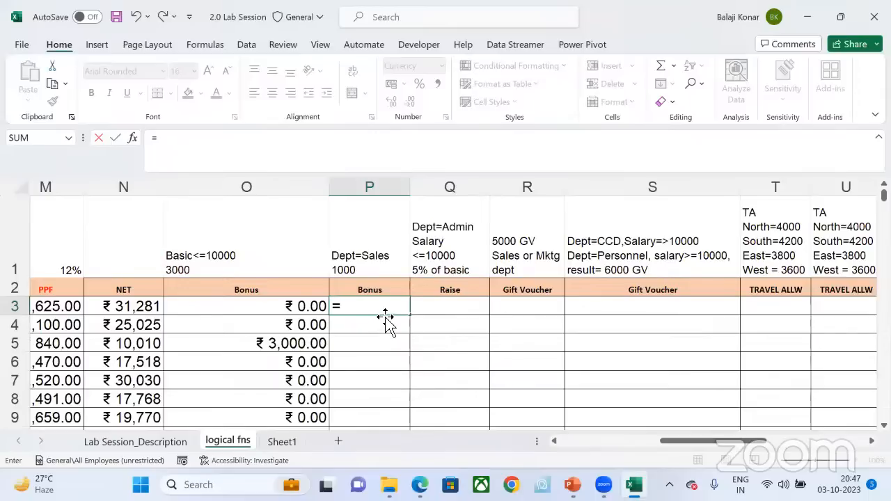
text(IF()
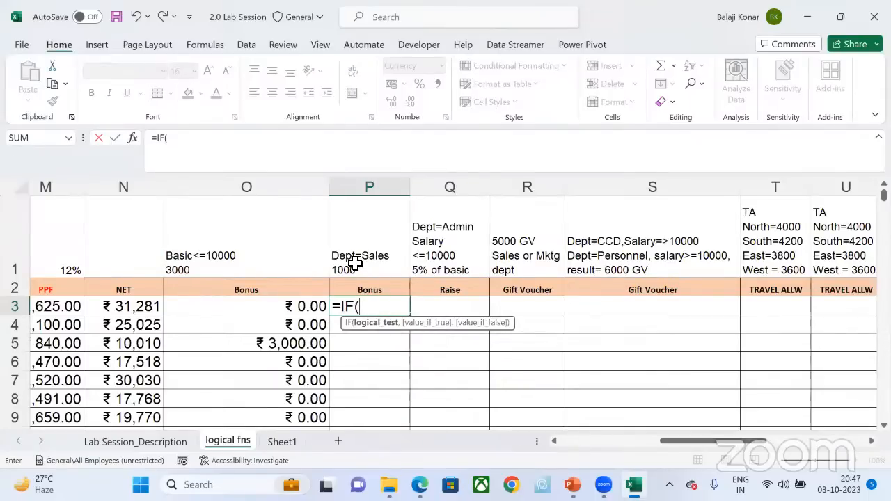
scroll(218, 299, left, 10)
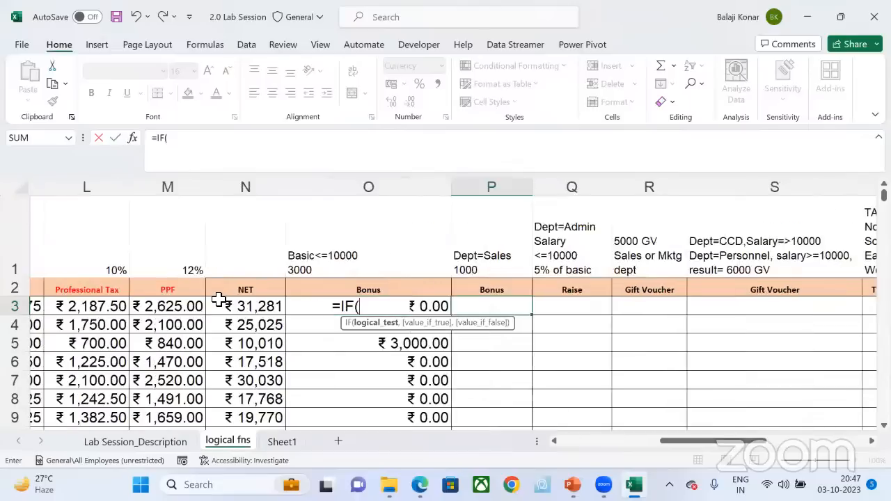
scroll(216, 300, left, 3)
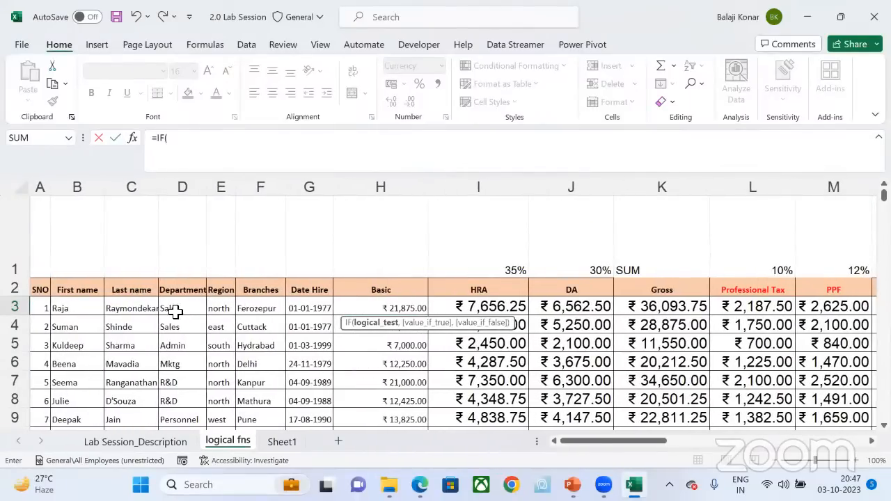
click(175, 311)
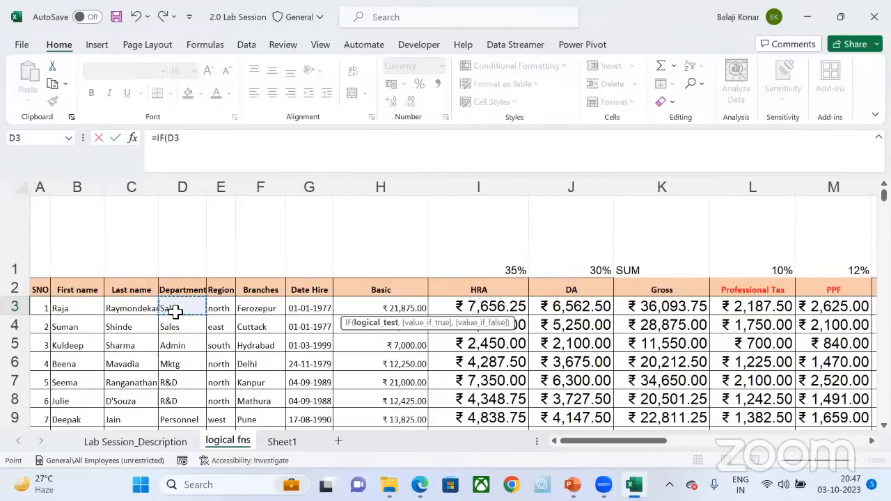
text(=)
text("S)
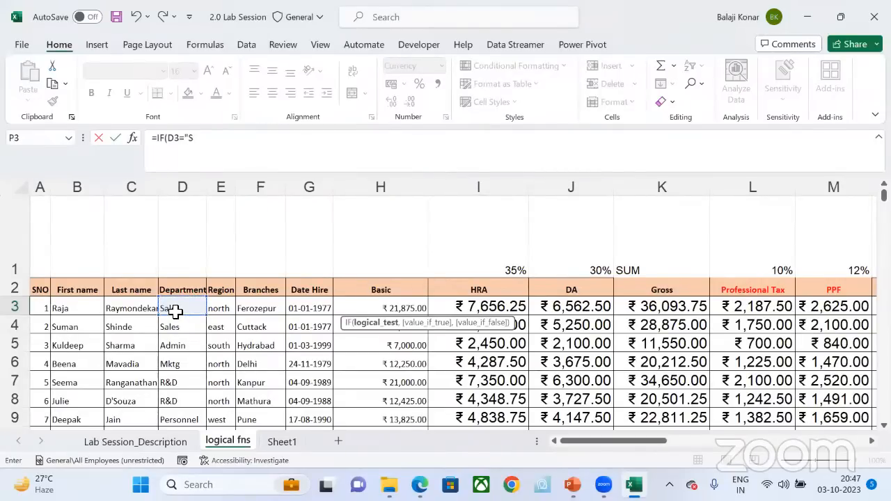
text(ales",100)
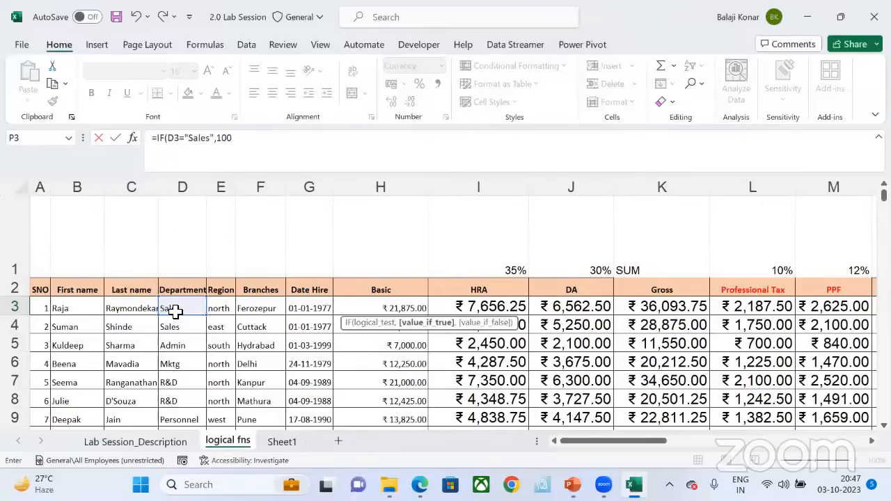
text(0,)
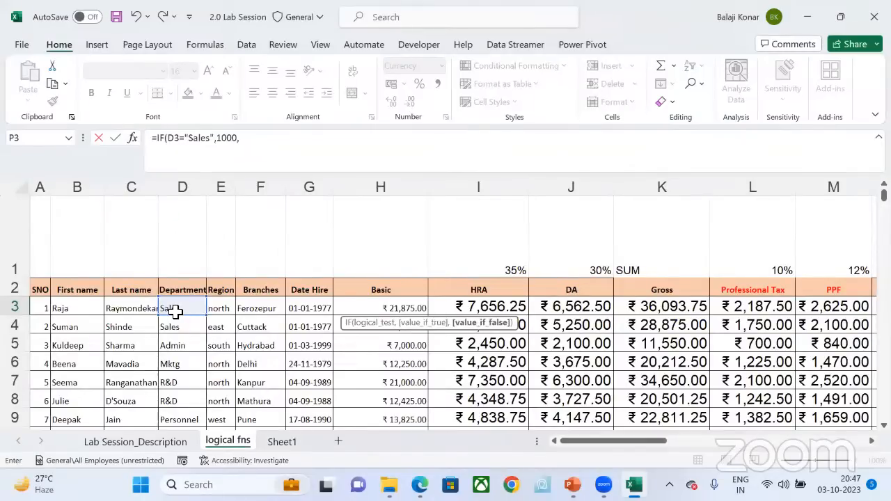
text(0)
key(Return)
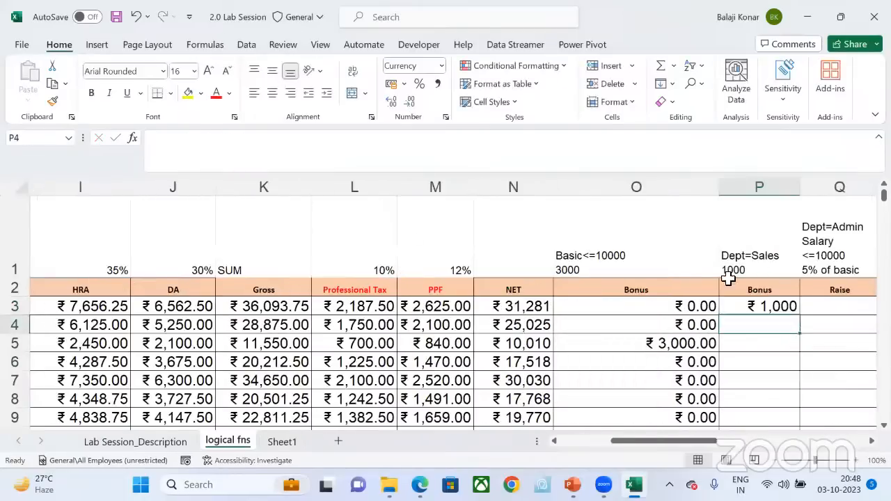
Step: Fill the IF bonus formula from P3 down column P for all remaining employees and reselect P3
click(793, 306)
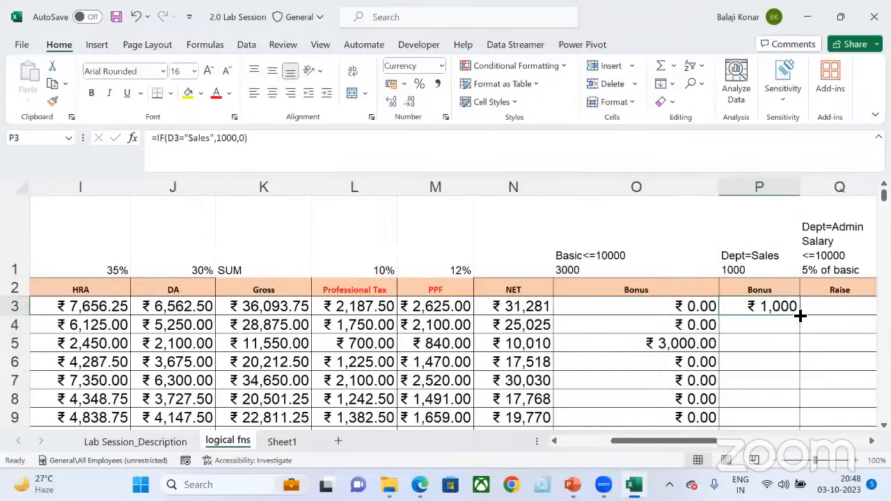
double_click(800, 315)
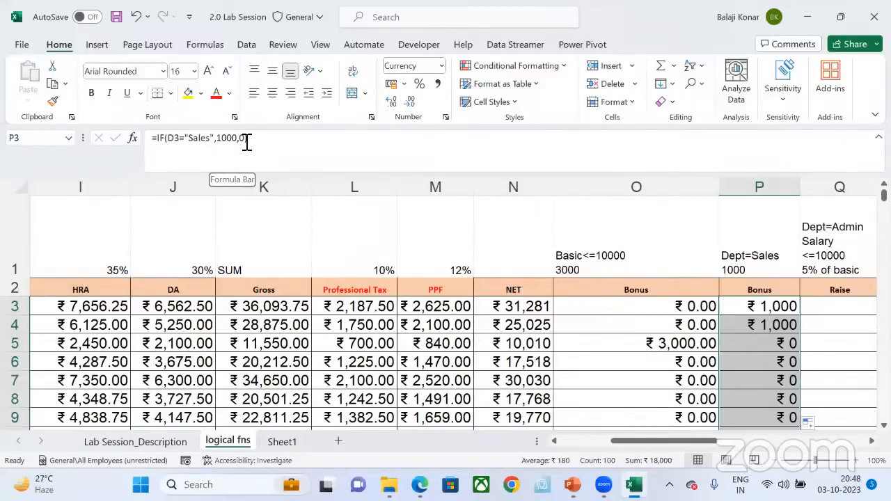
click(766, 312)
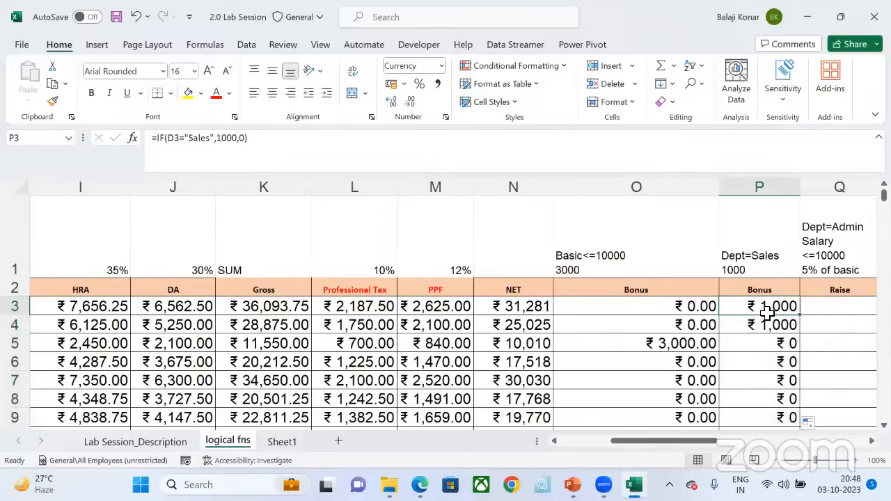
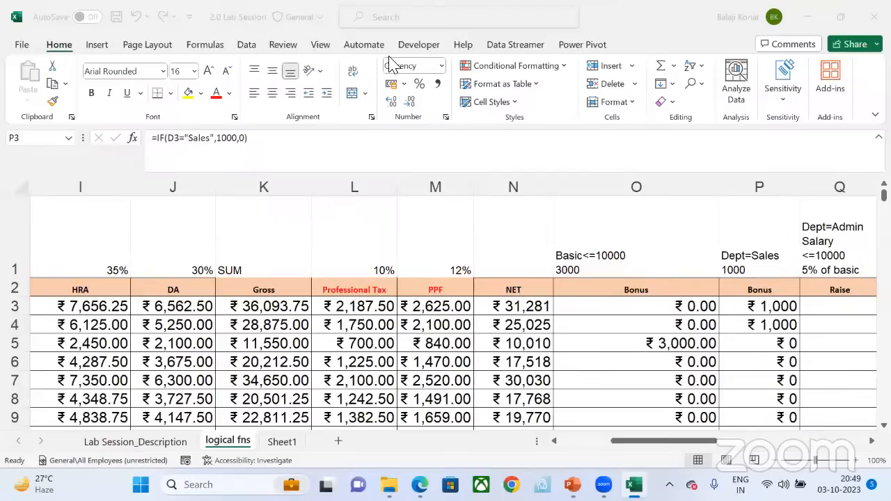
click(832, 181)
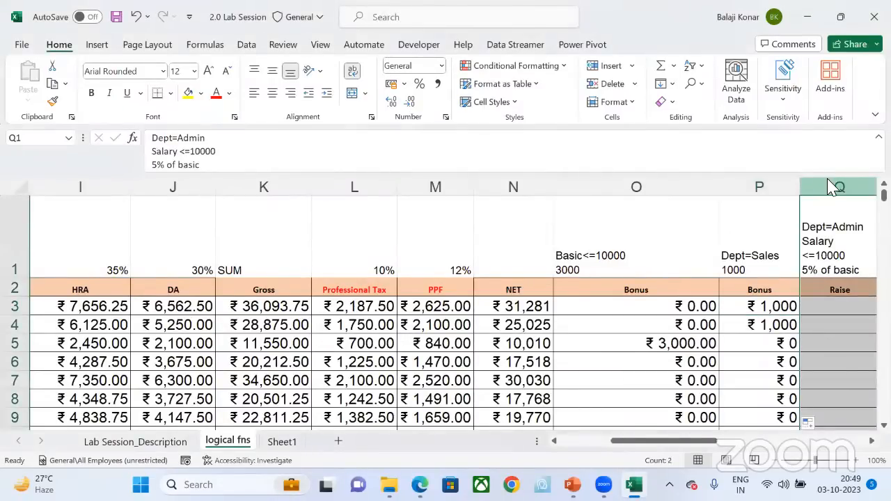
right_click(828, 183)
key(Escape)
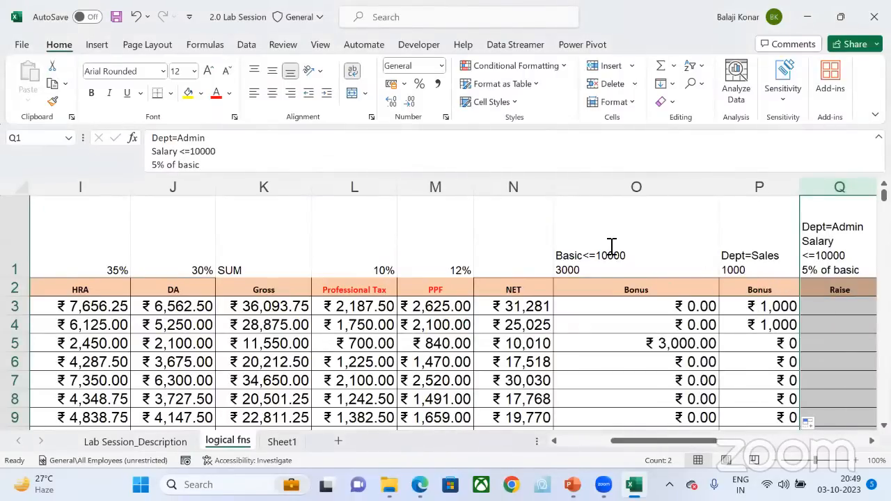
click(745, 276)
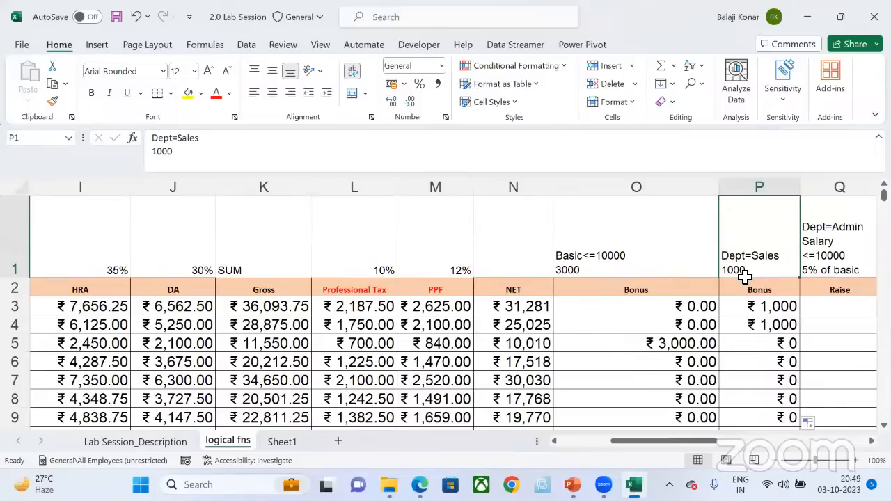
Step: Insert a blank column before the Raise column Q
click(836, 188)
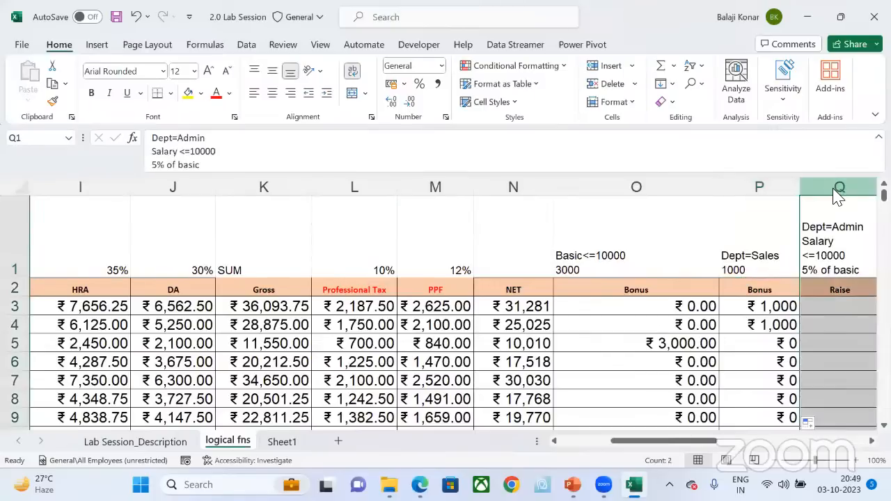
right_click(835, 189)
click(720, 329)
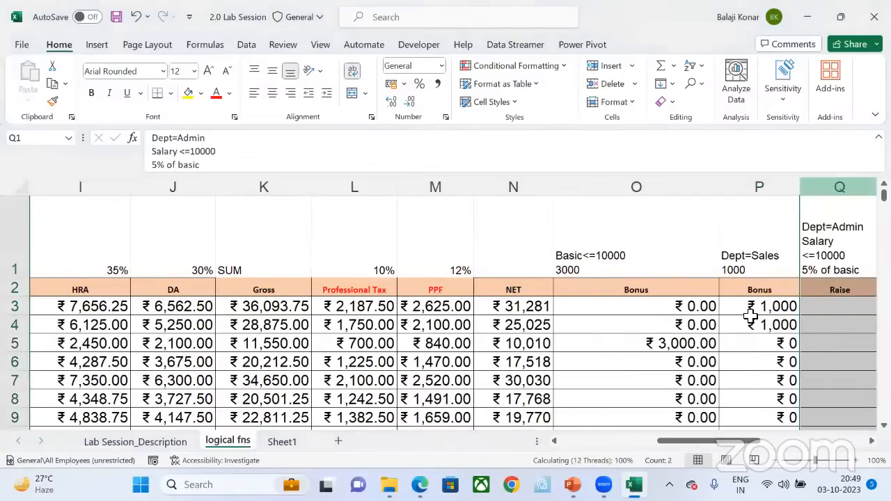
Step: Copy the Dept=Sales criterion from P1 into Q1 and change its second line to "10% basic"
scroll(489, 265, right, 2)
click(488, 264)
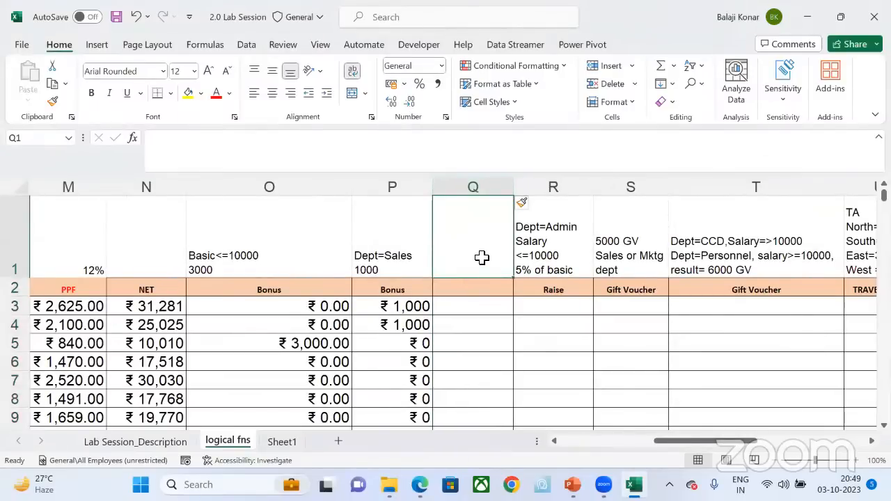
key(ctrl+r)
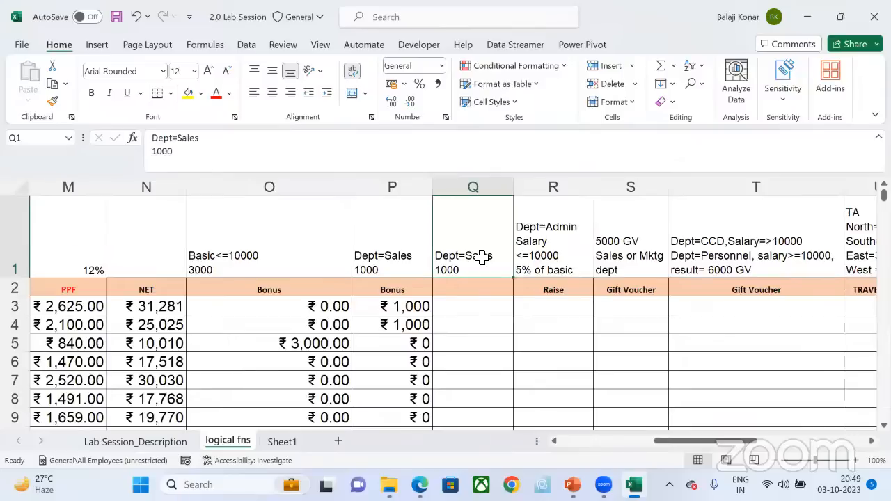
click(188, 154)
key(BackSpace)
key(BackSpace)
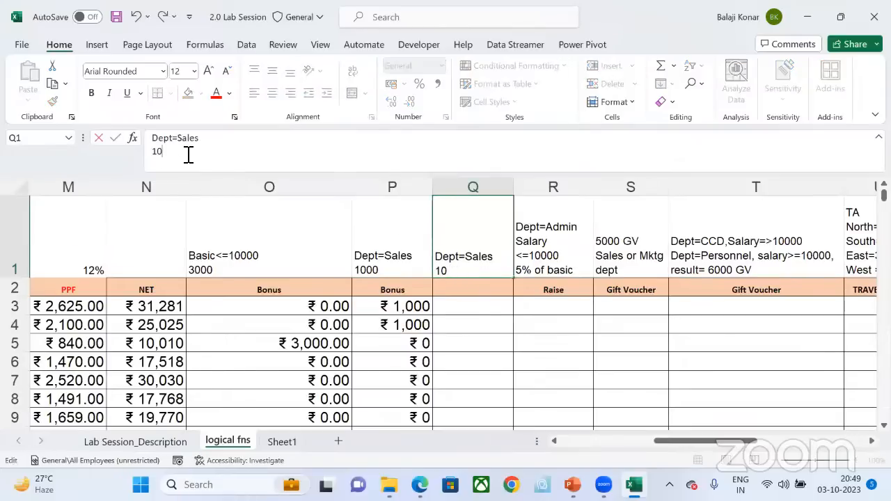
text(% basic)
key(Return)
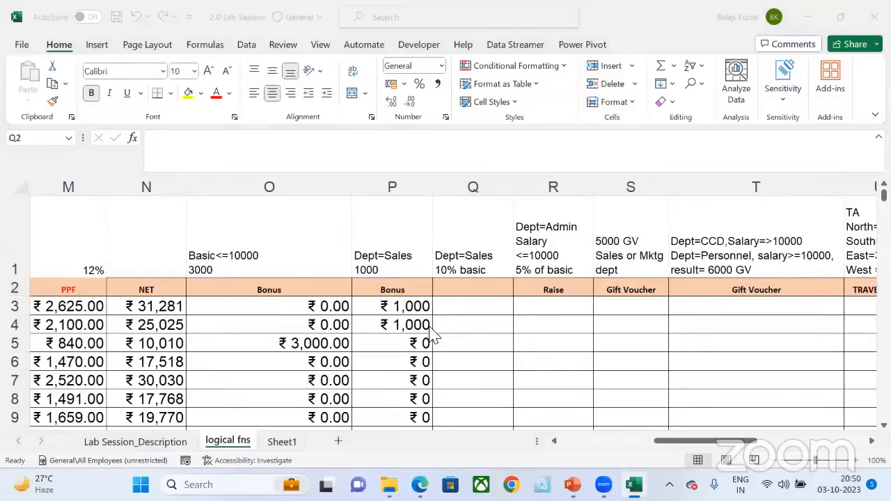
Step: Start an IF formula in Q3 that tests whether the first employee's department D3 equals "Sales"
click(461, 311)
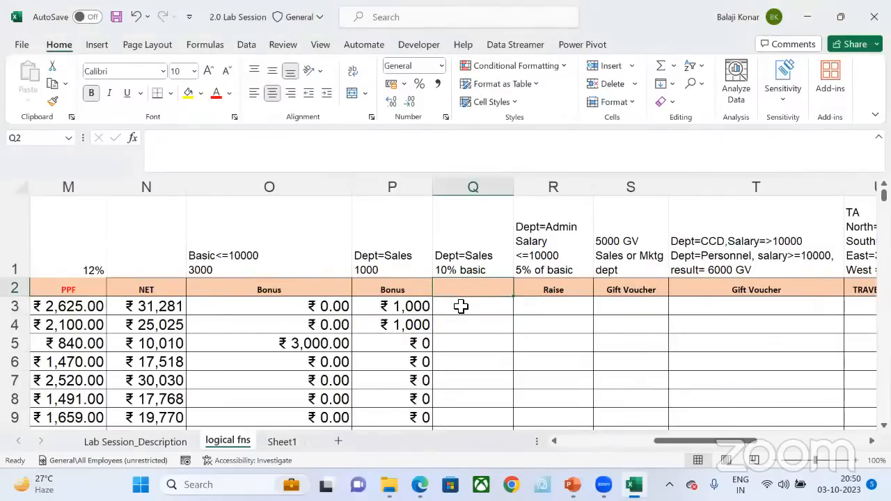
click(402, 312)
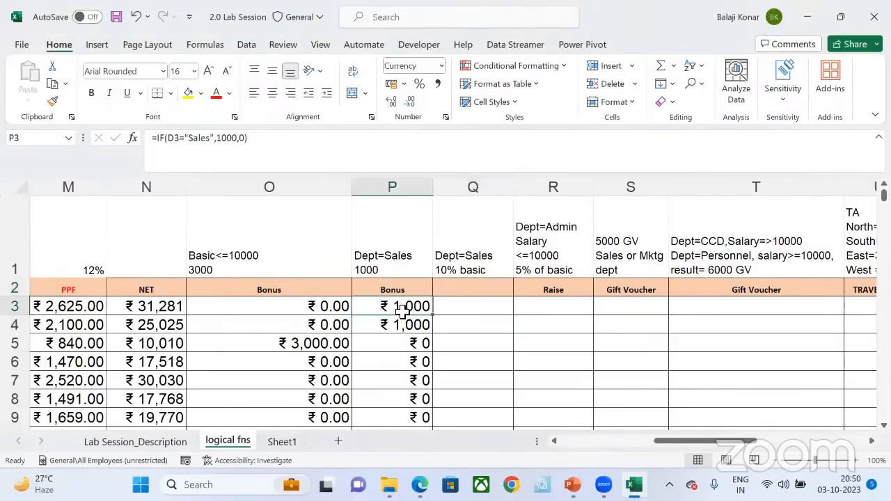
click(453, 306)
text(=if)
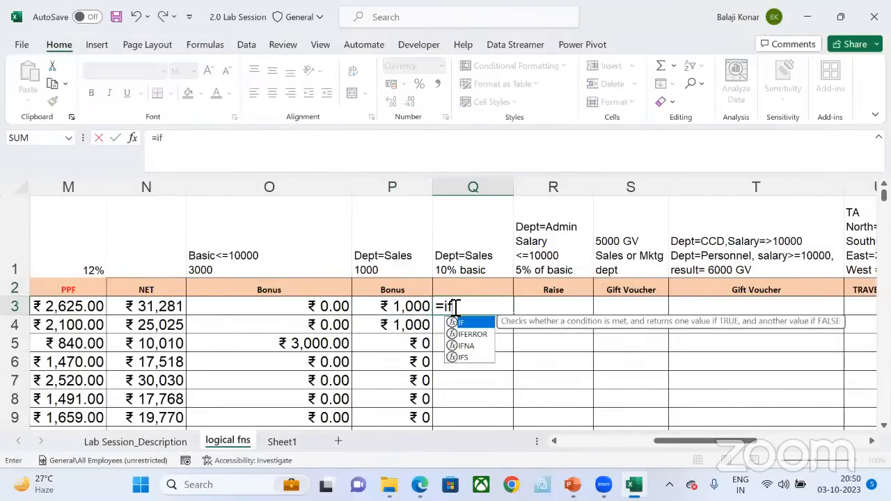
key(Tab)
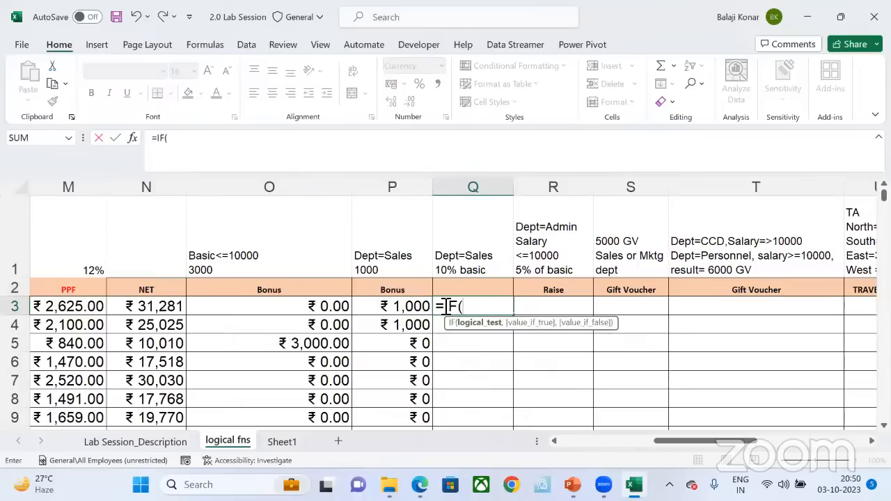
scroll(261, 327, left, 1)
scroll(261, 327, left, 6)
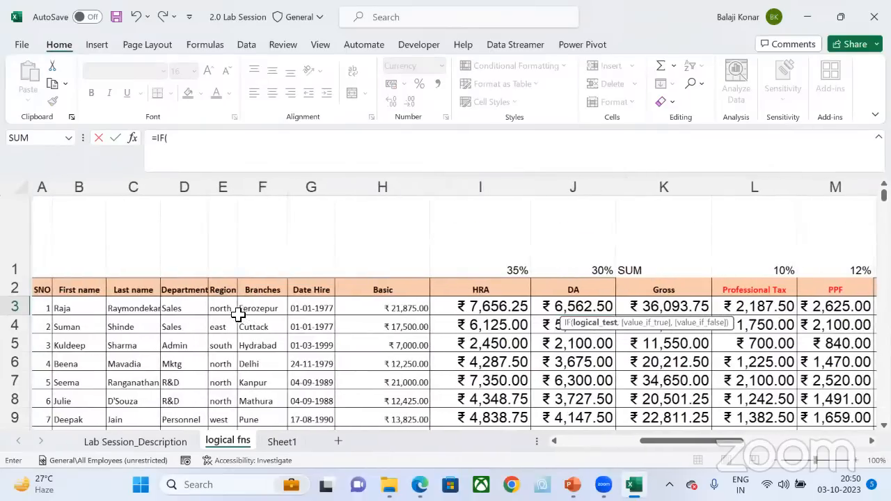
click(189, 309)
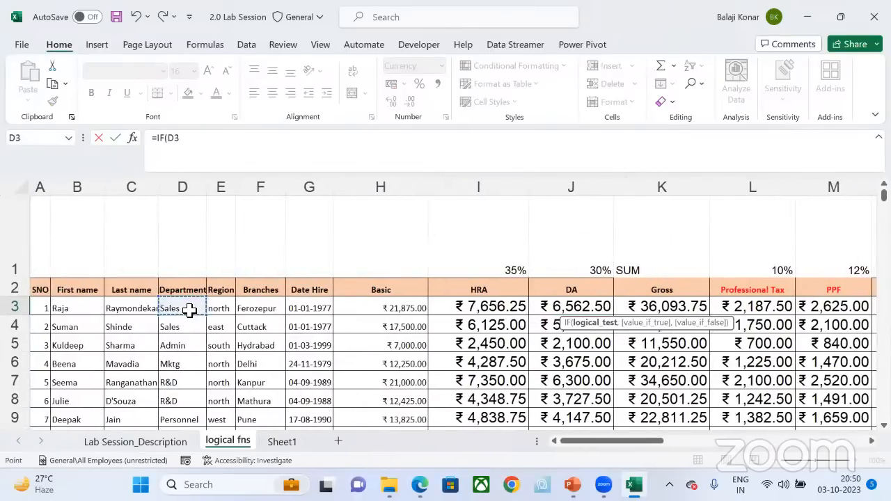
text(=)
text("Sale)
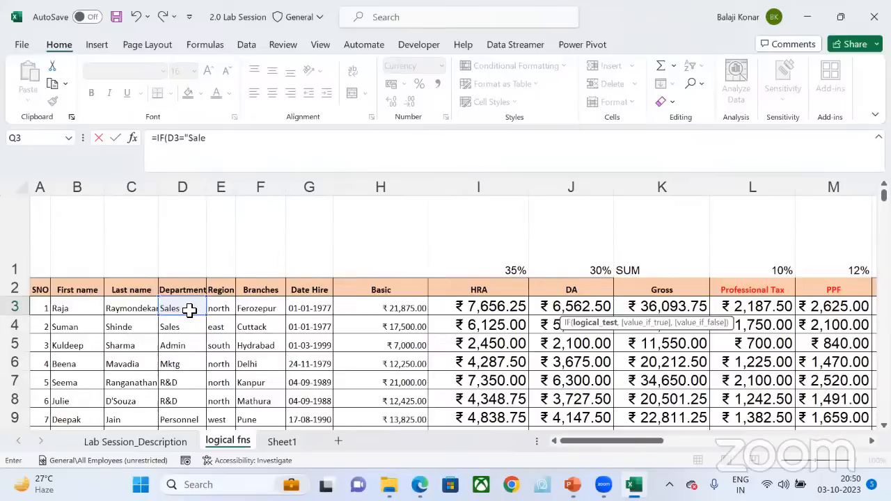
text(s",)
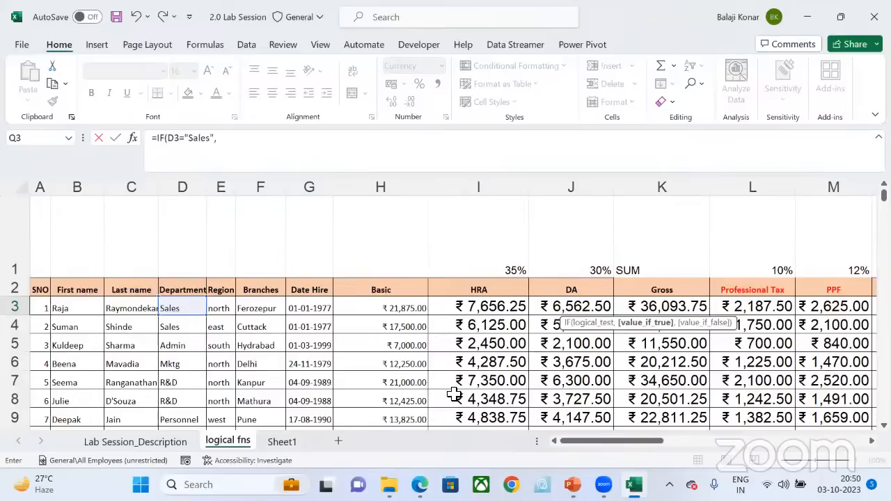
Step: Complete the Q3 formula with H3*10% as the true value and 0 as the false value
click(393, 310)
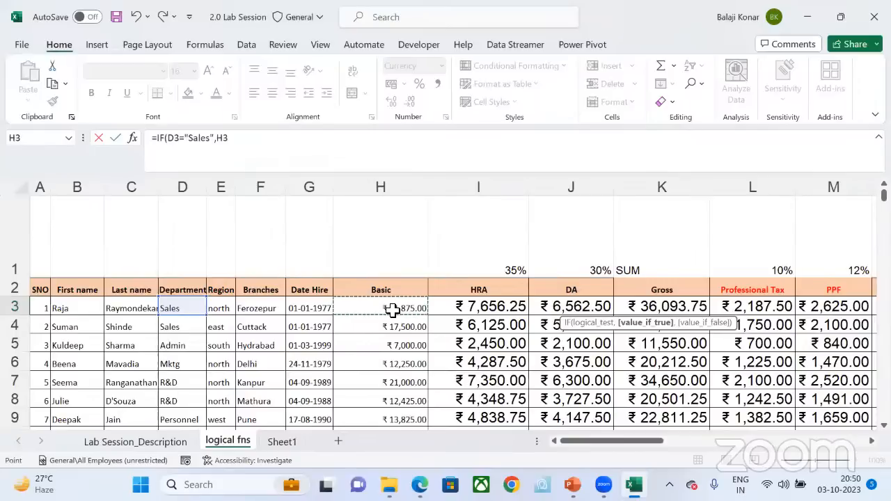
text(*10)
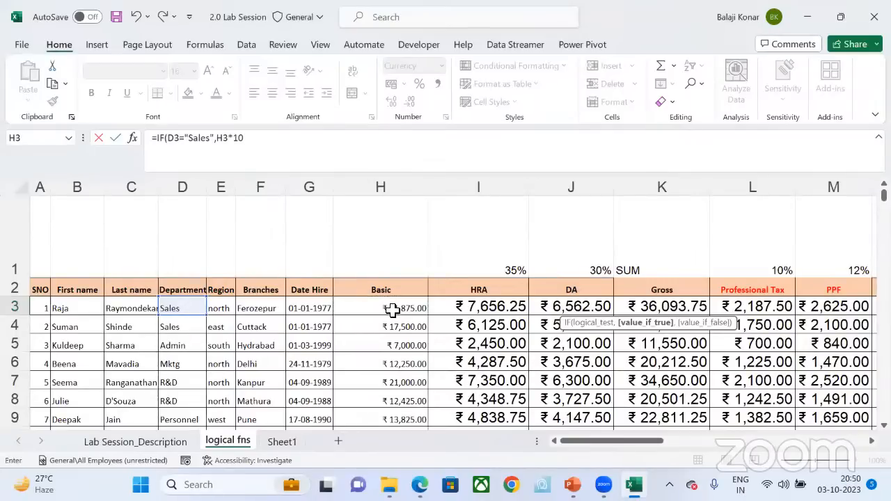
text(%,0)
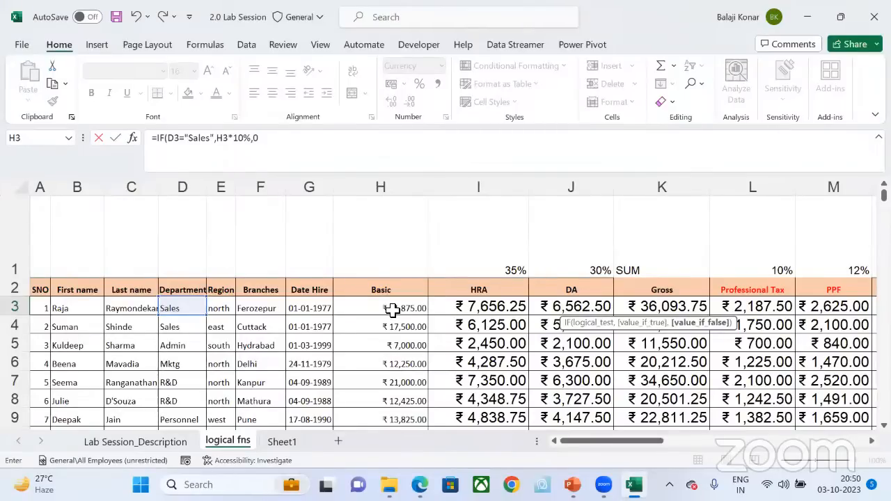
key(Return)
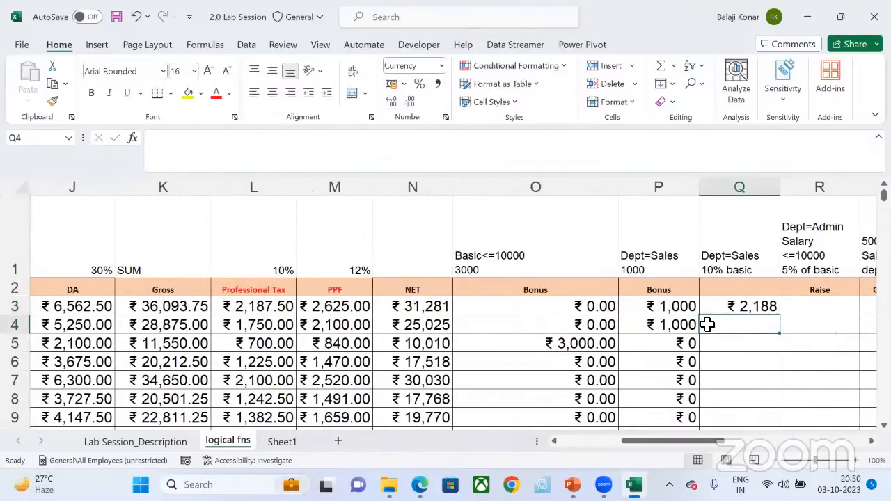
Step: Fill the 10% Sales bonus formula from Q3 down column Q for all employees and reselect Q3
click(767, 306)
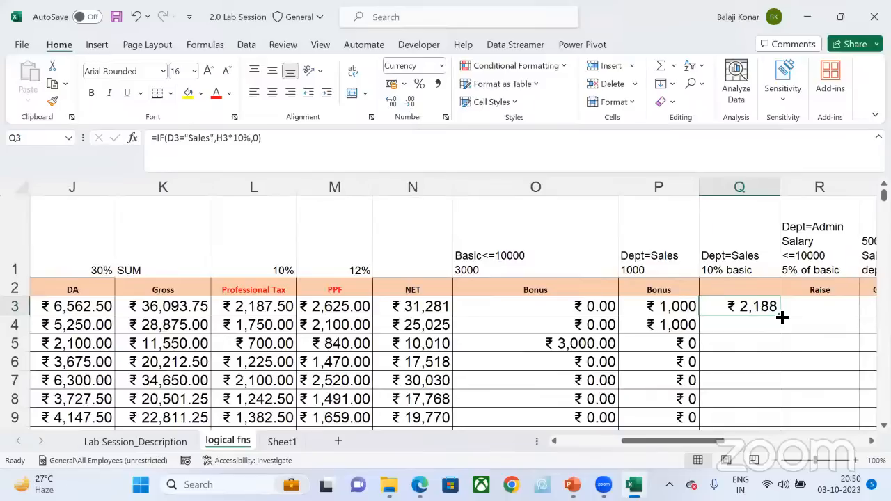
double_click(781, 315)
click(720, 304)
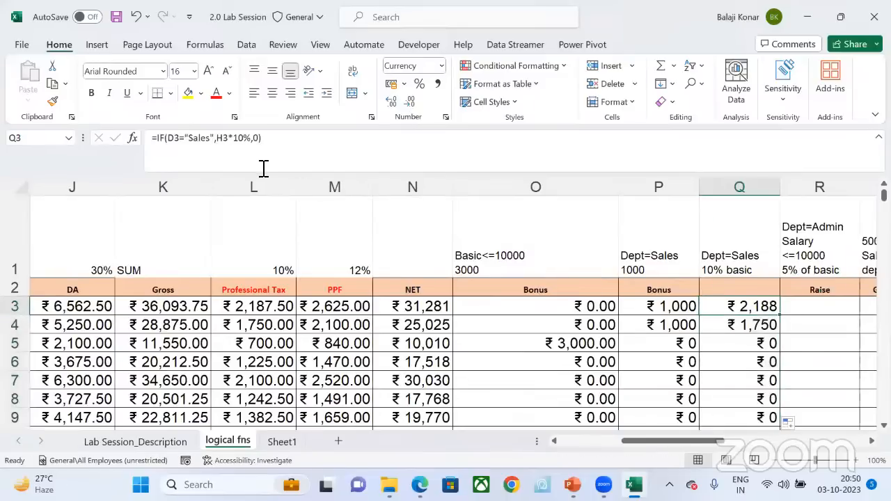
Step: Examine the H3*10% true-value argument in the Q3 formula and return to Q3
drag(251, 141, 217, 138)
drag(220, 138, 222, 138)
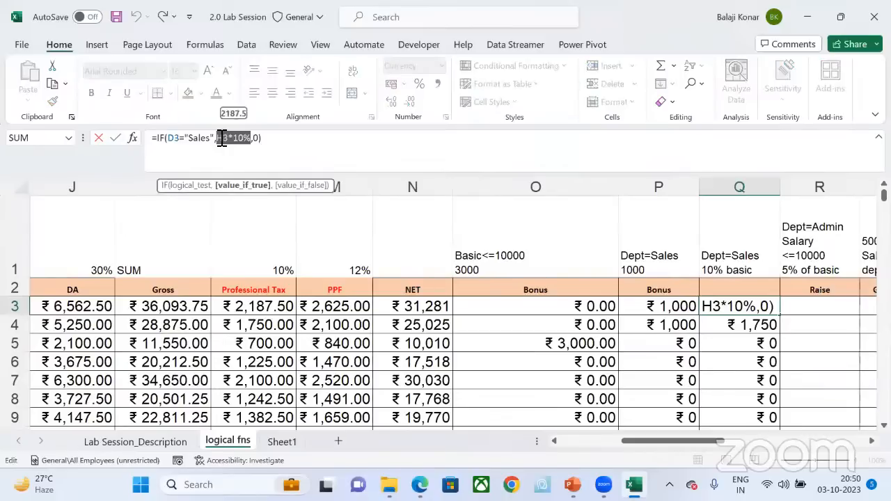
key(Return)
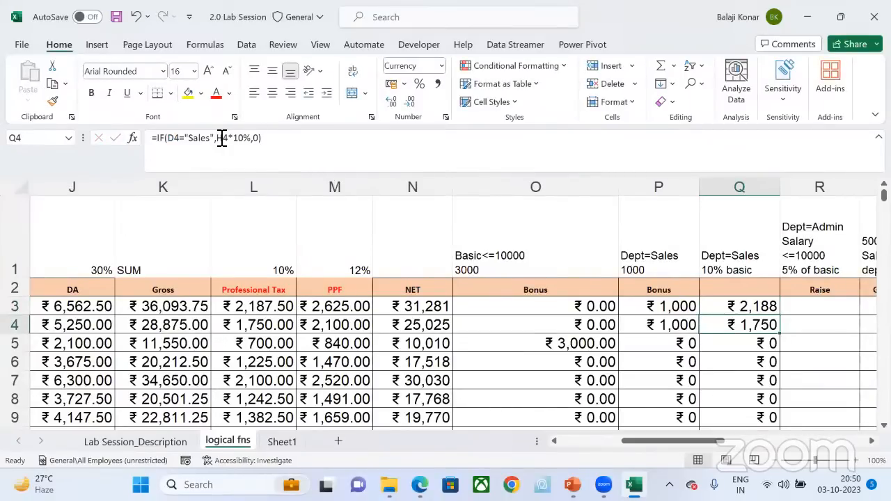
key(Up)
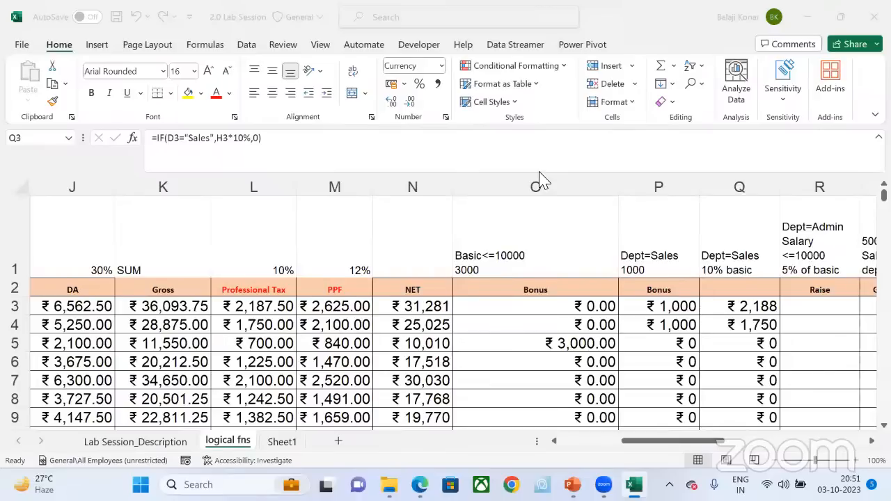
Step: Clear all the 10% Sales bonus formulas in column Q from Q3 down to the last employee
click(763, 305)
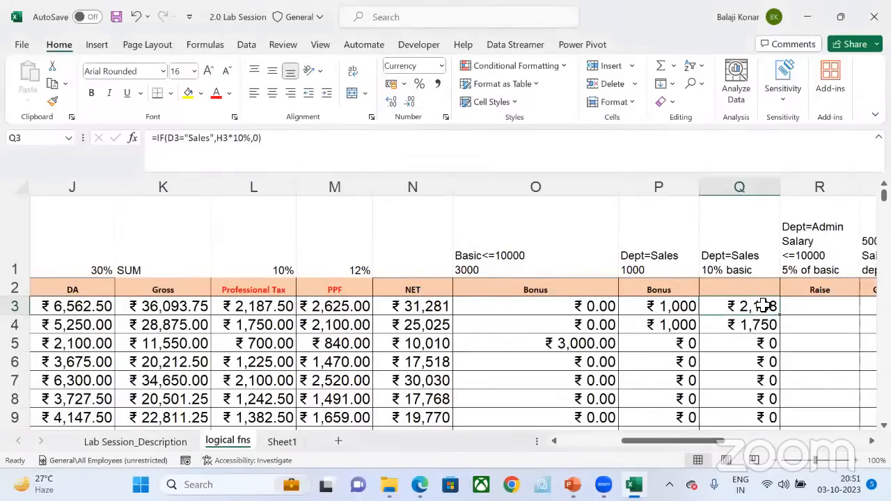
key(ctrl+shift+Down)
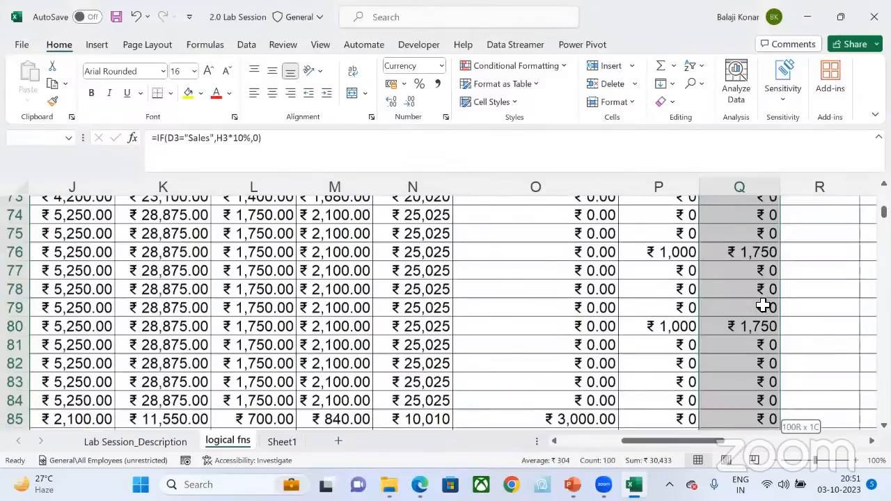
scroll(763, 306, down, 6)
key(Delete)
scroll(764, 306, up, 20)
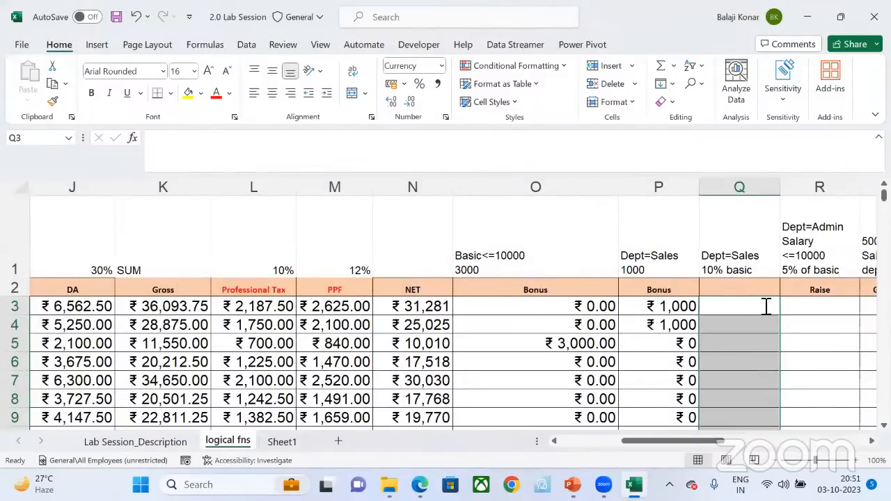
Step: Start an IF formula in Q3 that tests whether the department in D3 equals "Sales"
text(=if()
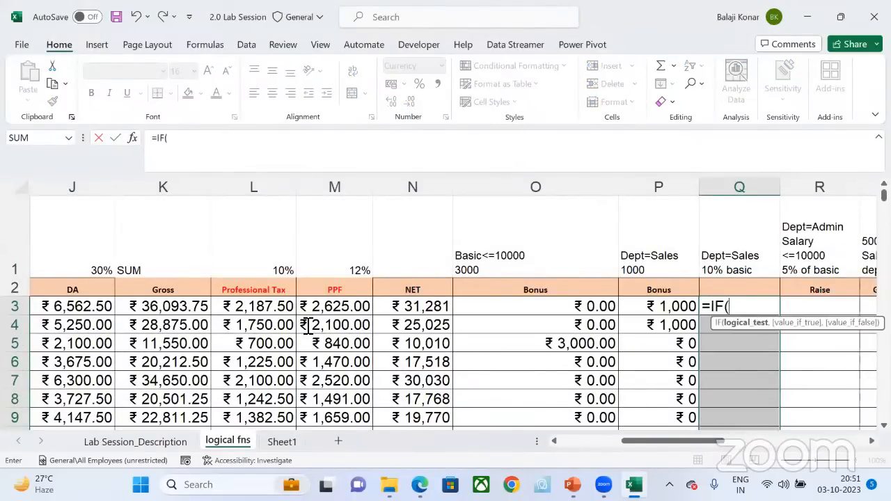
scroll(174, 326, left, 5)
scroll(173, 326, left, 2)
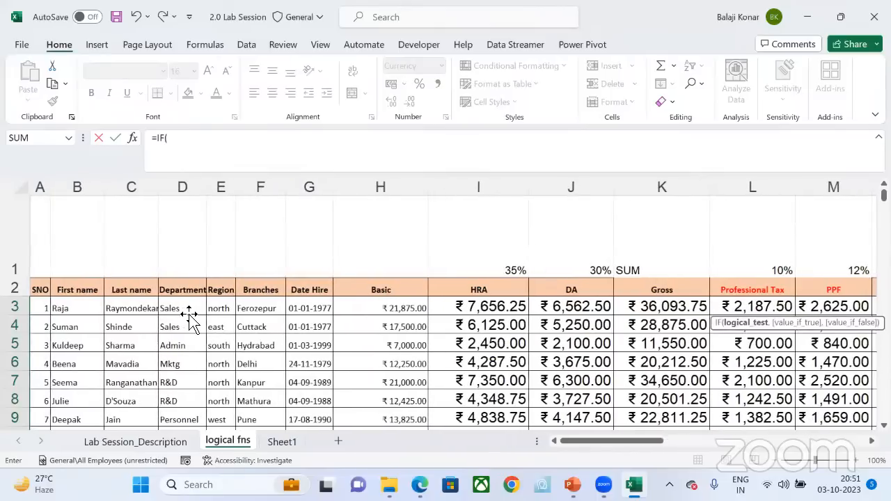
click(188, 311)
text(=)
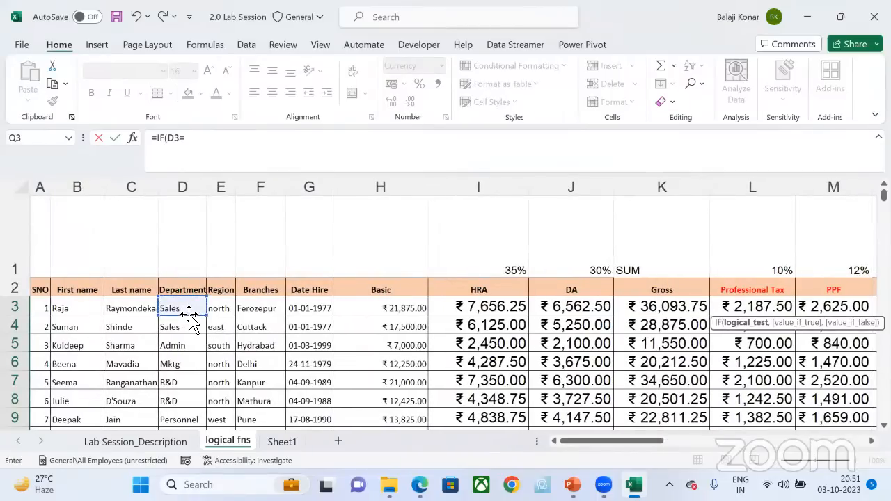
text("Sales",)
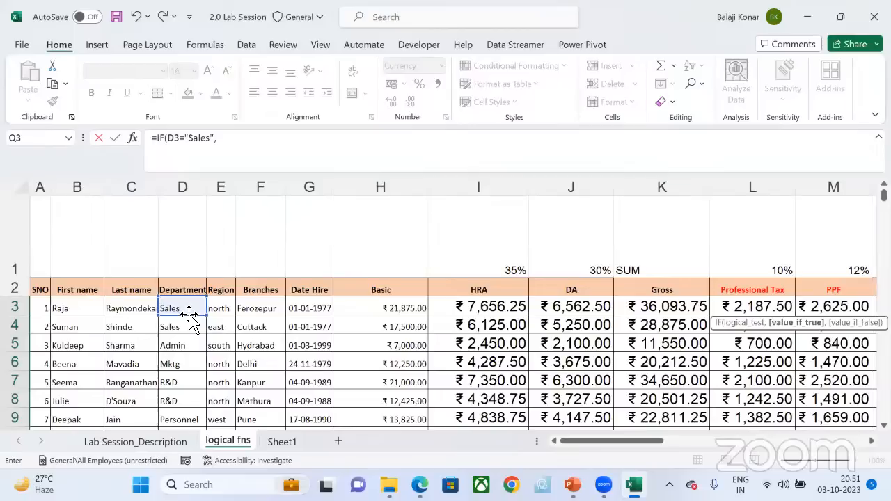
Step: Finish the Q3 formula with H3*10% as the true value and 0 as the false value
click(422, 310)
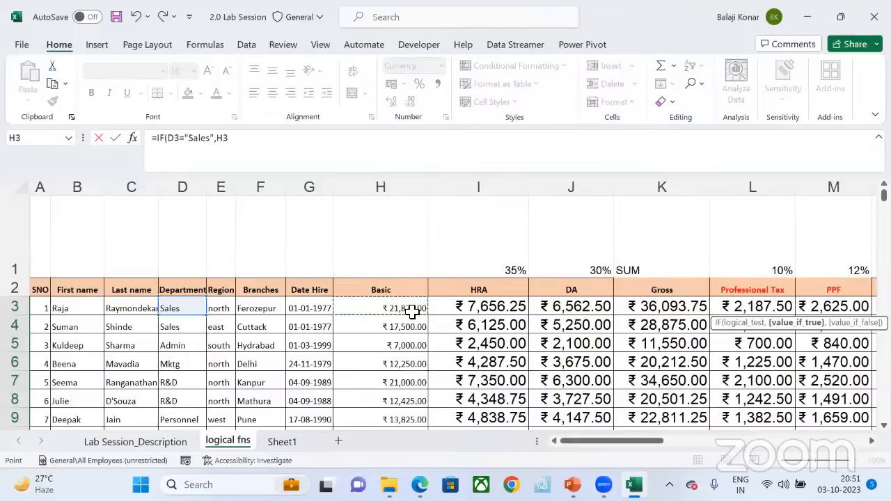
text(*10)
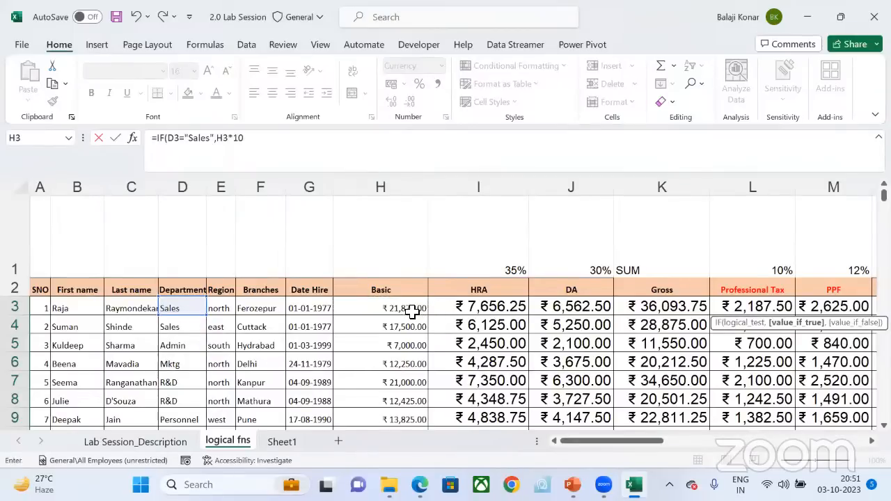
text(%,0)
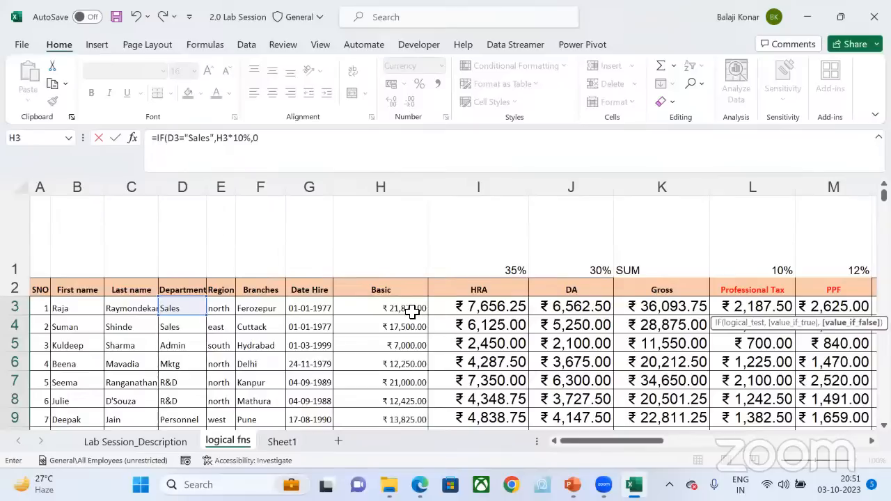
key(Return)
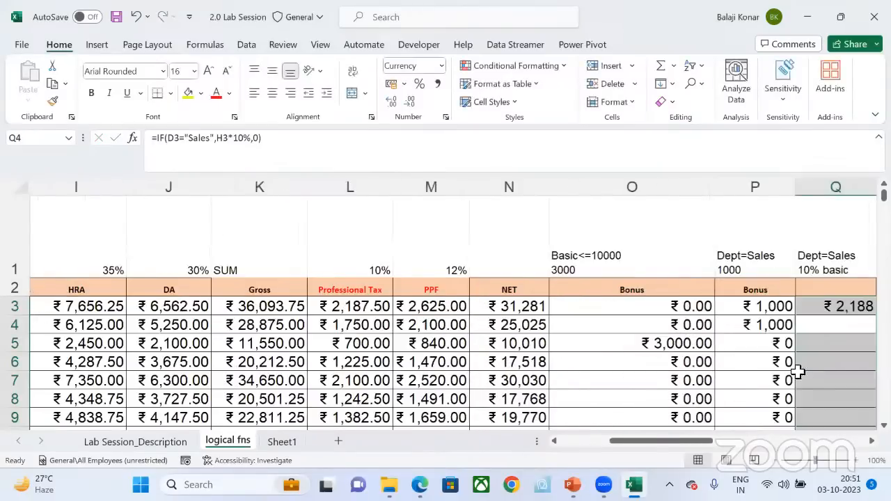
Step: Fill the 10% Sales bonus formula from Q3 down column Q for all employees
click(767, 306)
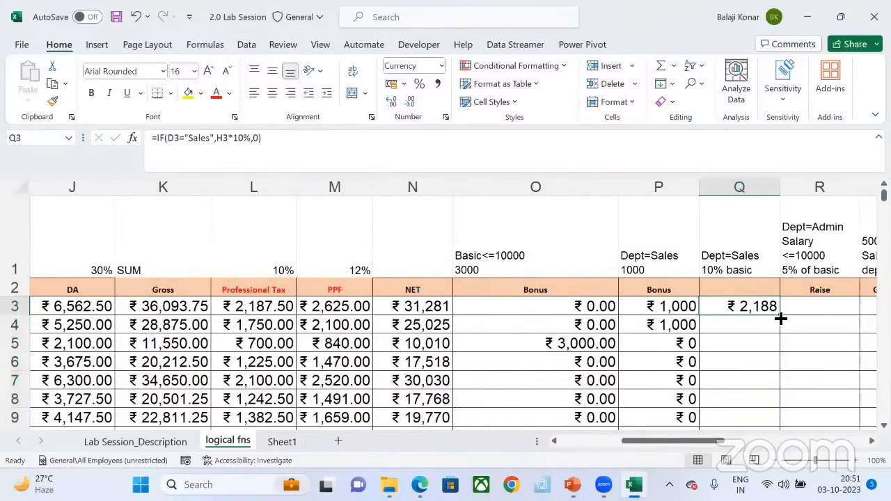
double_click(781, 318)
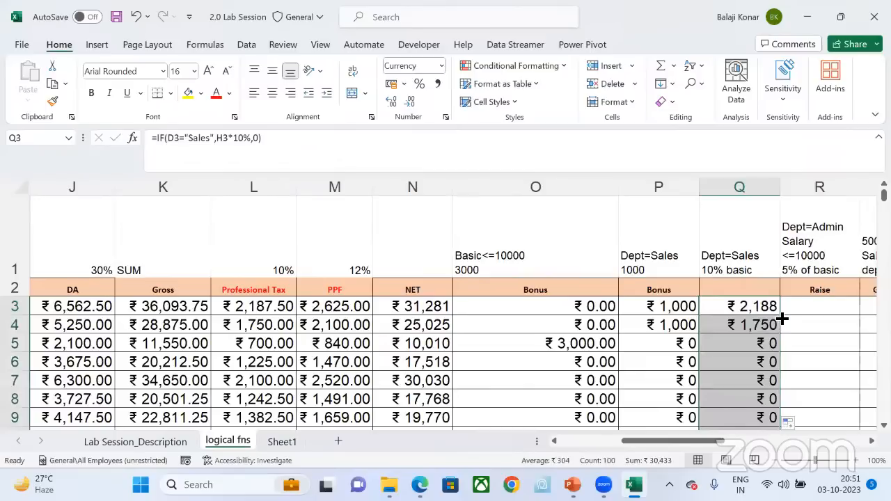
click(485, 70)
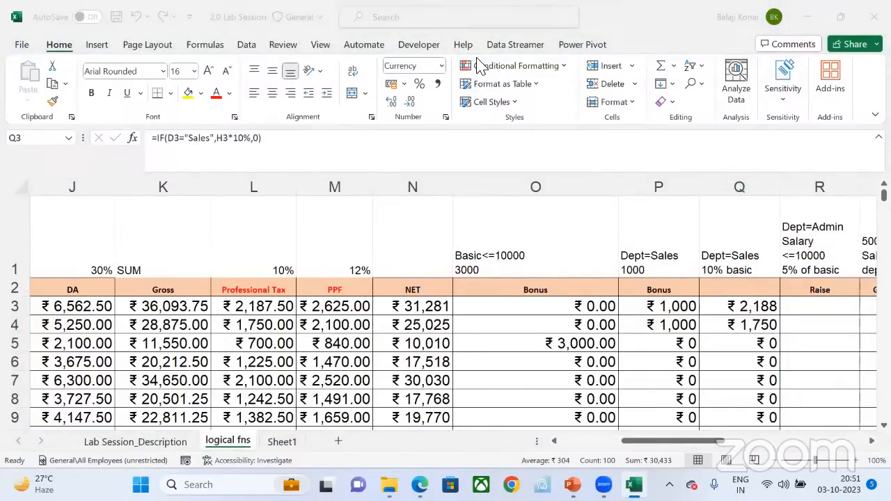
click(737, 307)
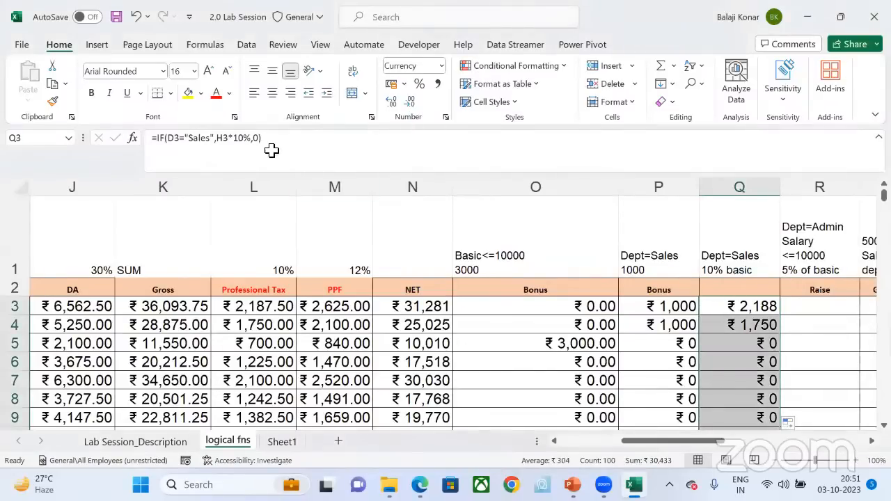
Step: Compare the Basic<=10000 bonus formula in O3 with the 10% Sales bonus formula in Q3
click(589, 308)
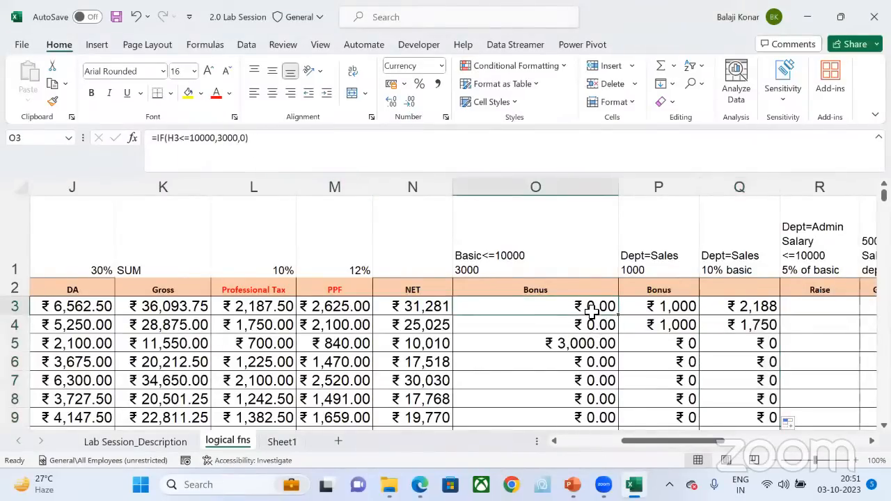
click(756, 309)
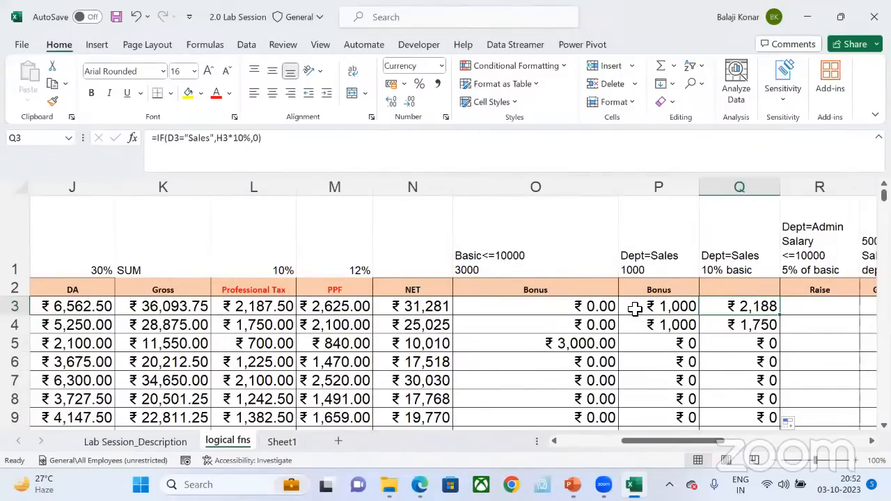
click(608, 308)
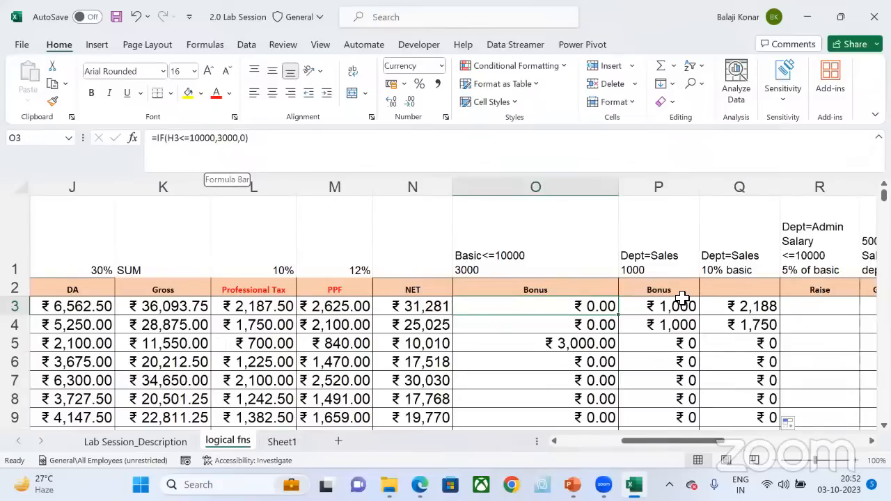
click(717, 309)
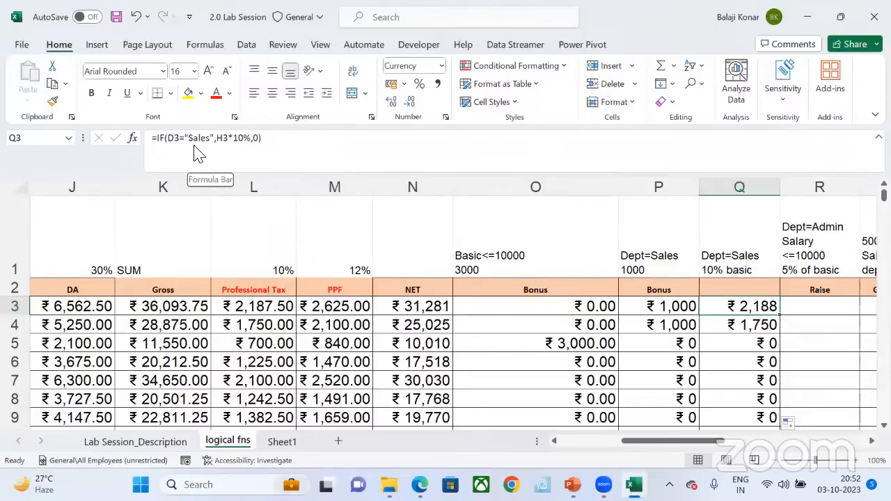
click(276, 91)
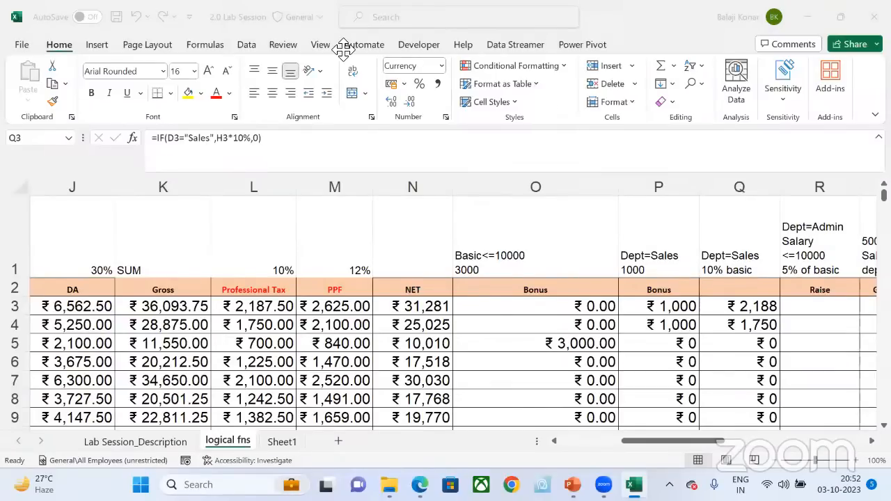
click(283, 444)
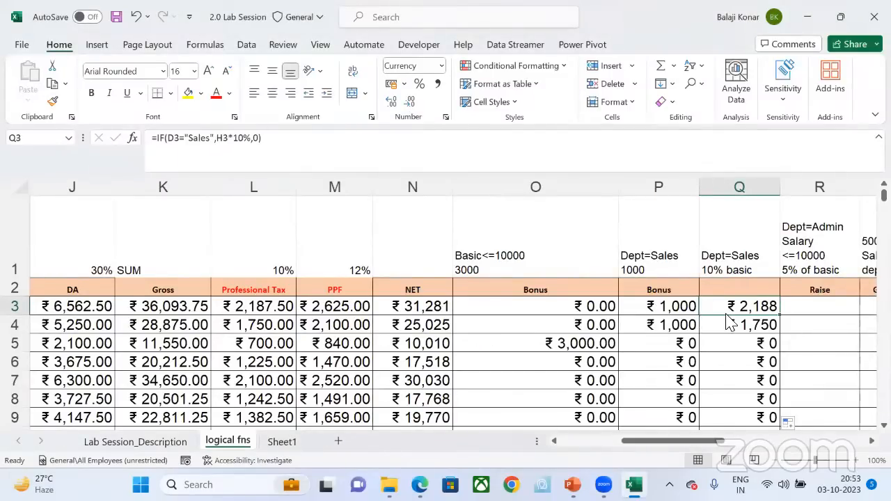
Step: Save the workbook and switch to the empty Sheet1
key(ctrl+s)
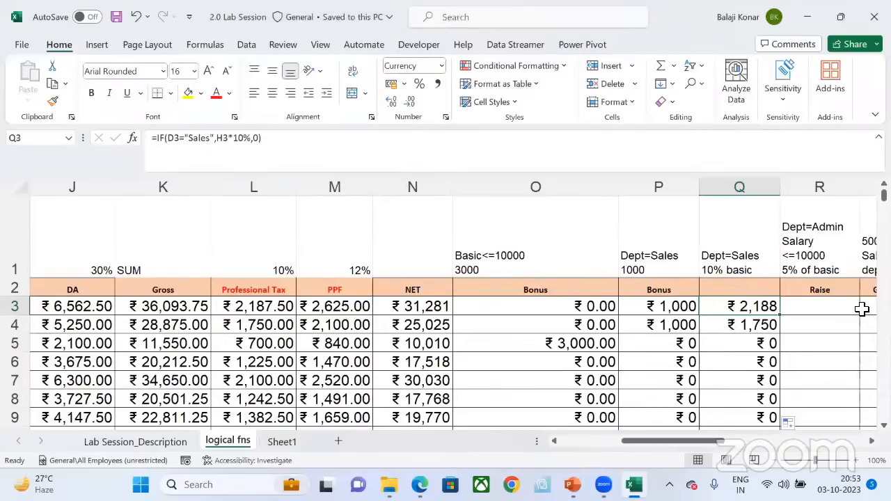
scroll(862, 309, right, 6)
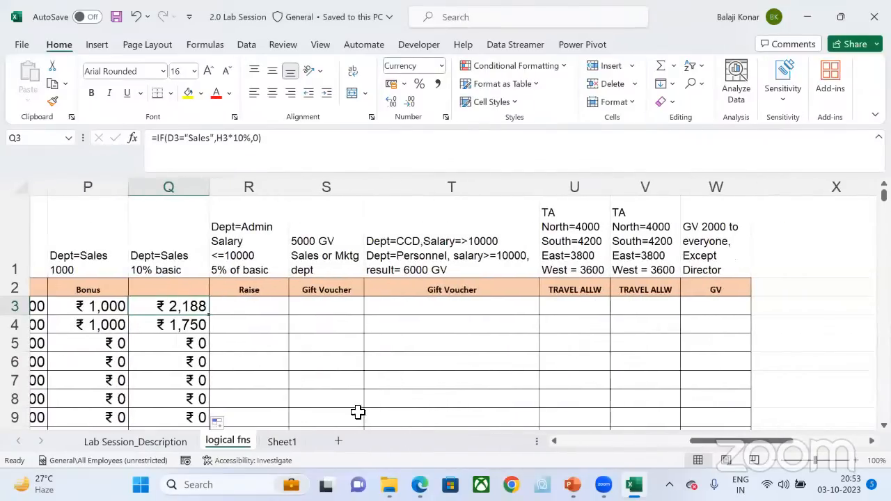
click(285, 442)
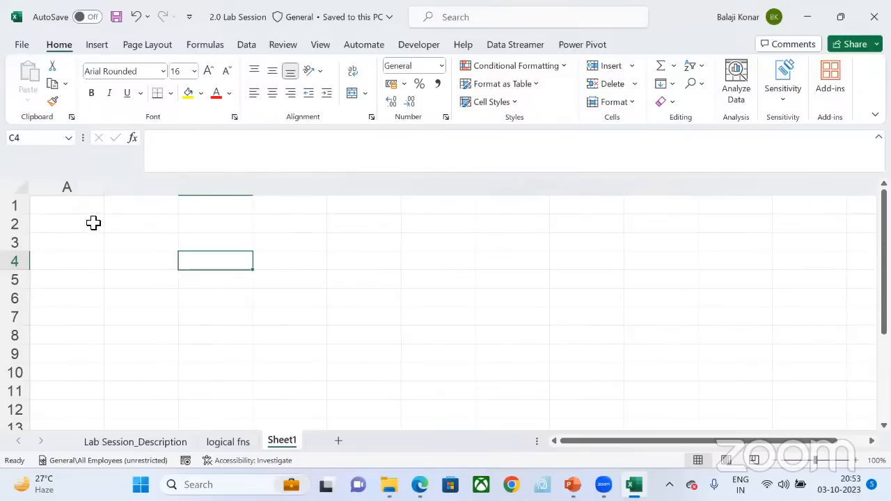
Step: Review the file types available for saving the workbook under Save As, and return to Sheet1 without saving
click(22, 46)
click(53, 262)
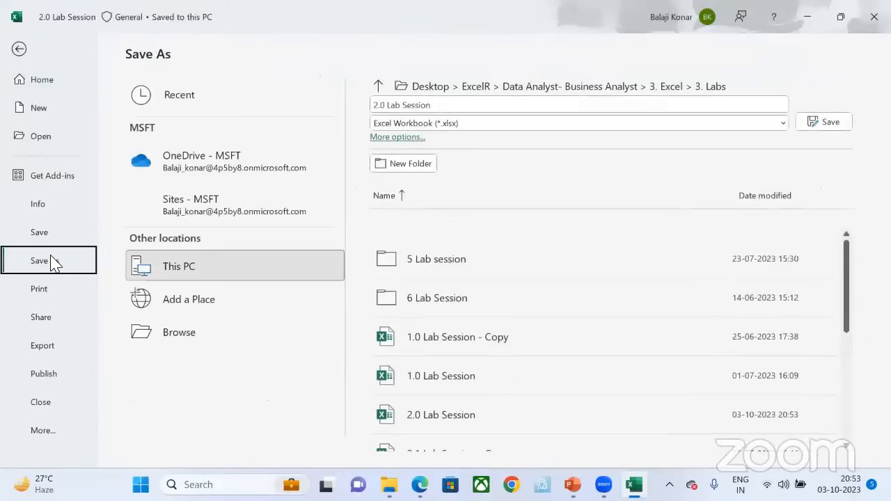
click(544, 123)
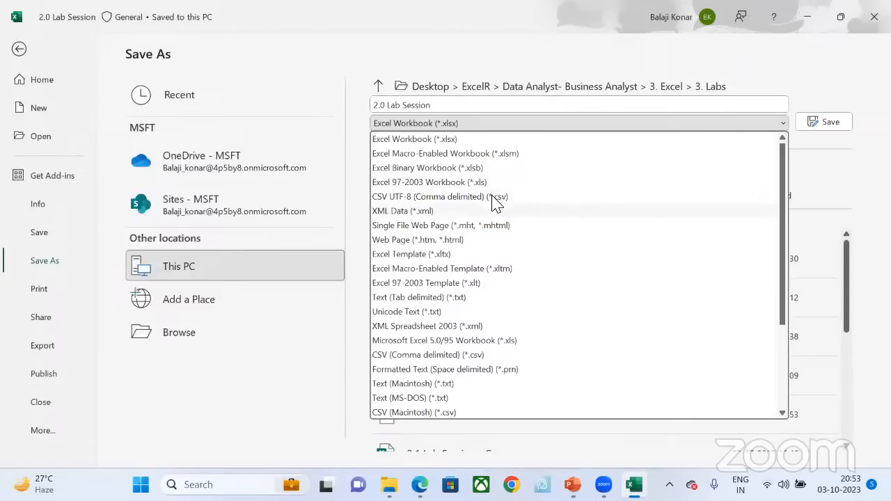
click(792, 158)
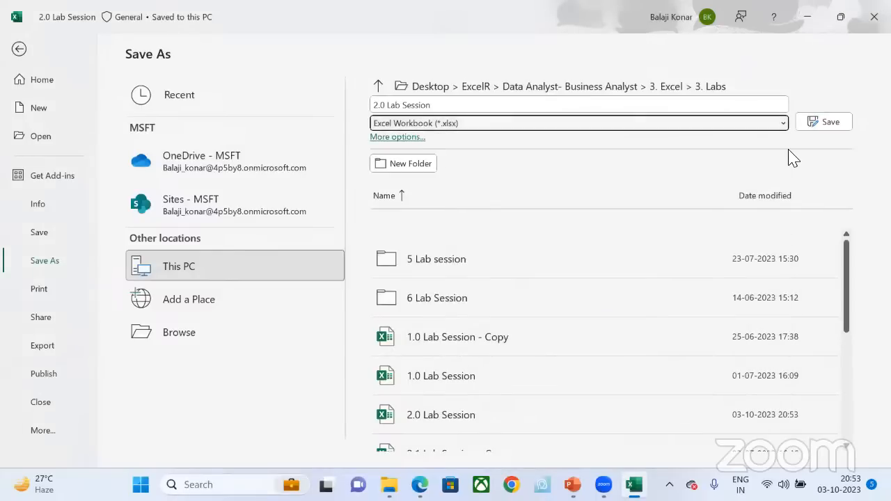
key(Escape)
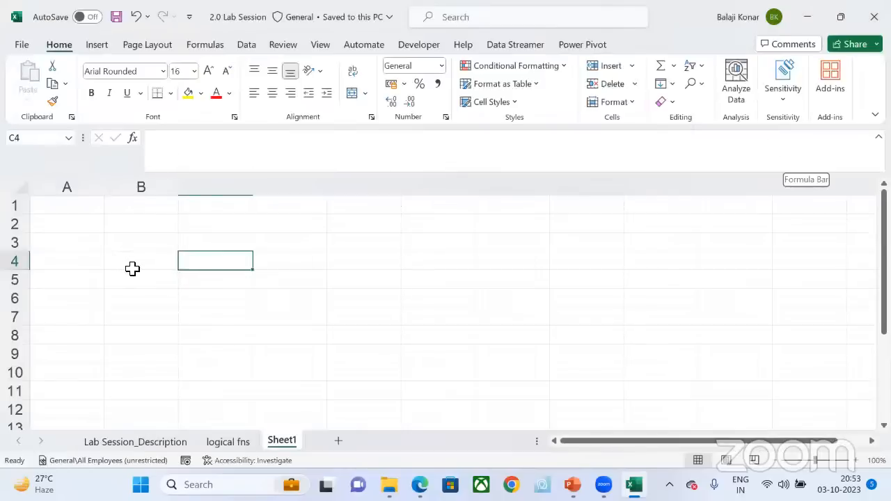
Step: Start a list of Excel file extensions on Sheet1 with XLSX in B4 and XLSM in B5
click(132, 268)
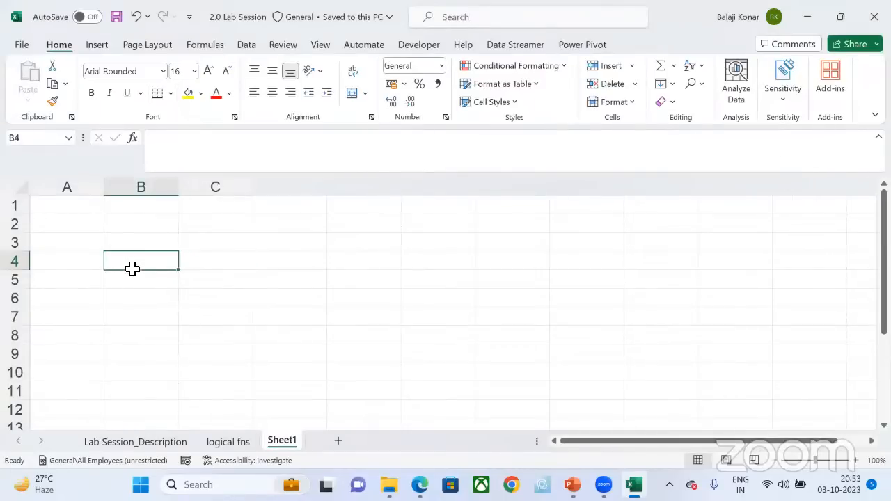
text(Z)
key(BackSpace)
text(XL)
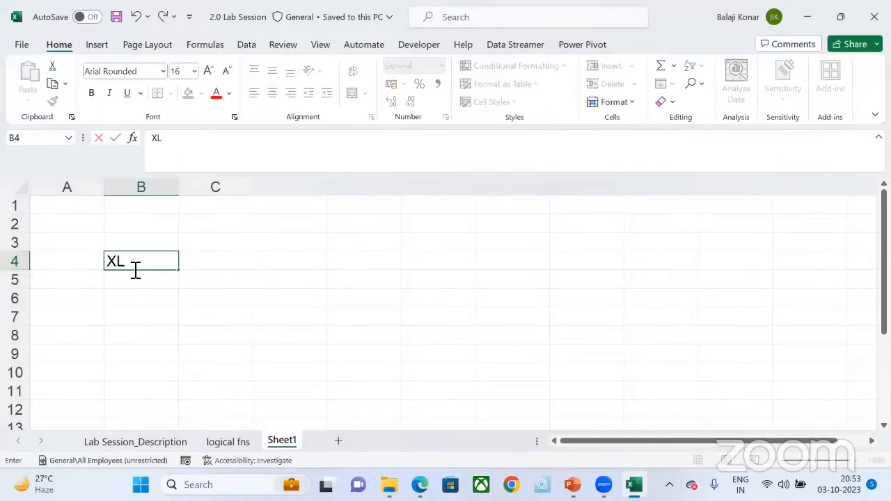
text(SX)
key(Return)
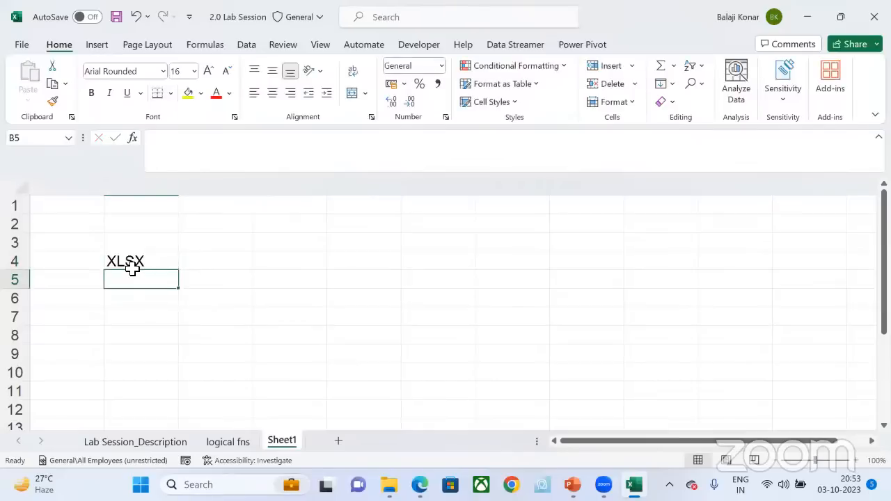
text(XLSM)
key(Up)
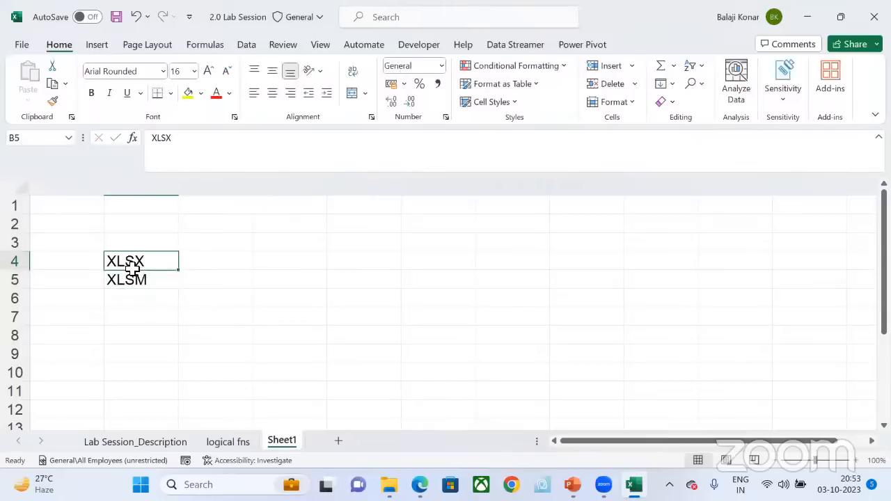
key(Down)
key(Down)
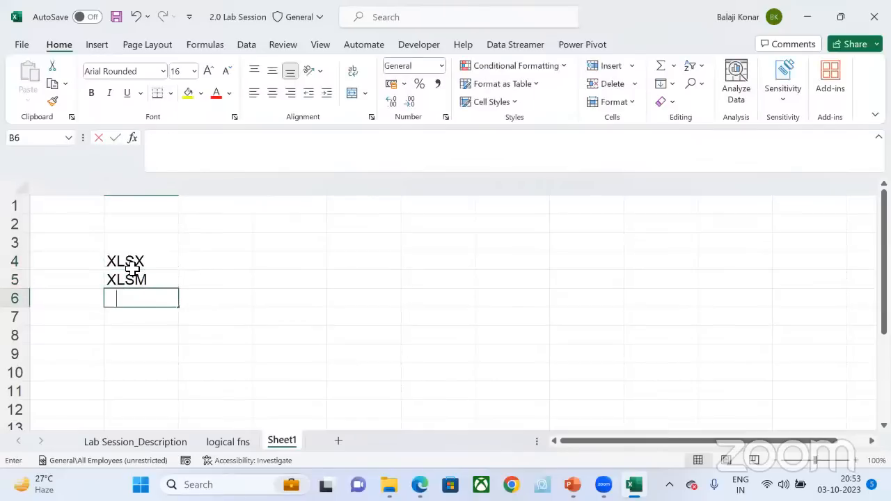
Step: Add XLS, XLSB and CSV to the extension list in B6 to B8 and select C4
text(XLS)
key(Return)
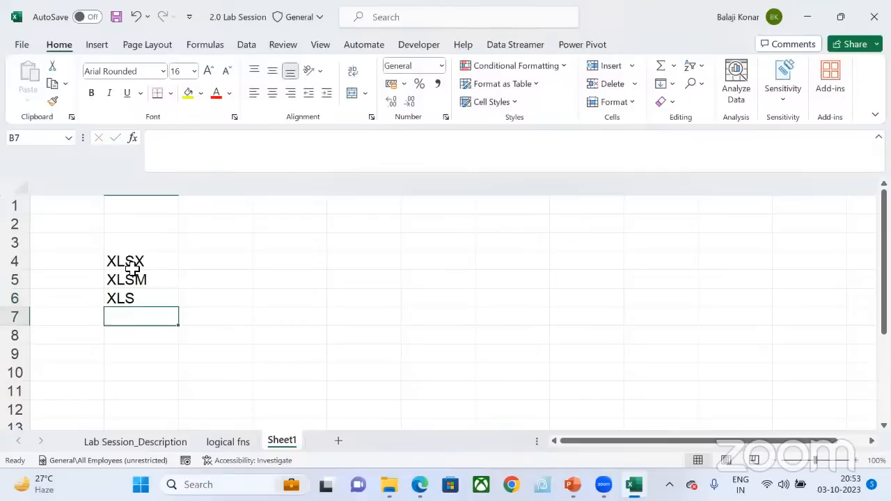
text(XLSB)
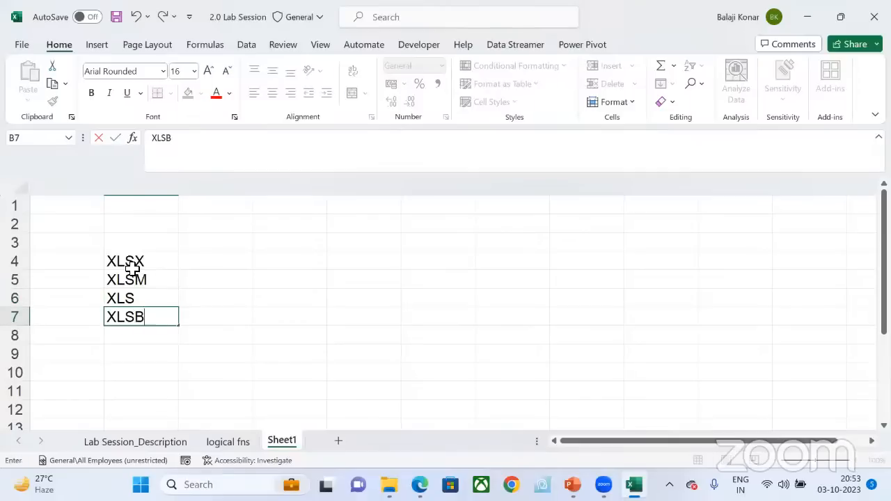
key(Return)
text(CSV)
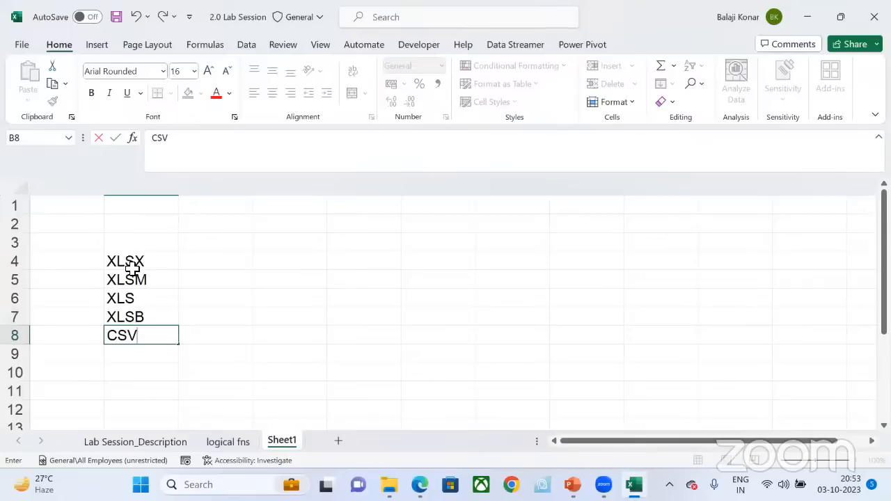
key(Return)
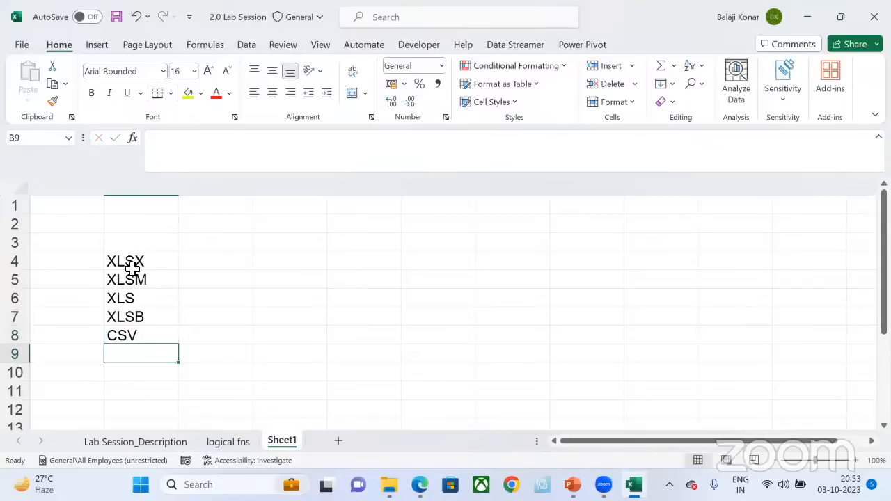
click(226, 264)
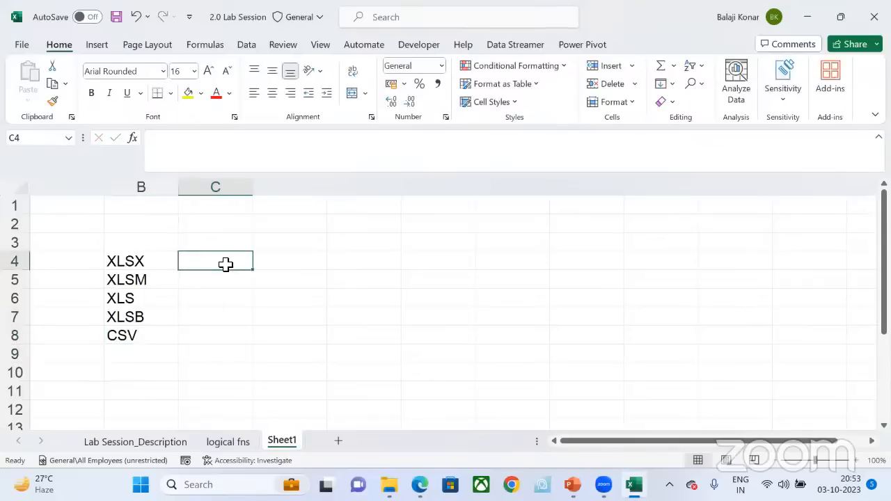
key(F12)
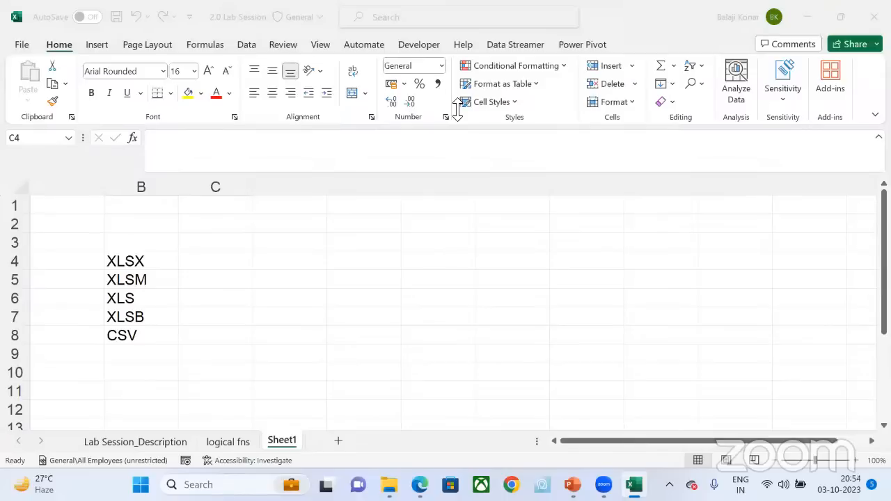
click(156, 262)
click(136, 262)
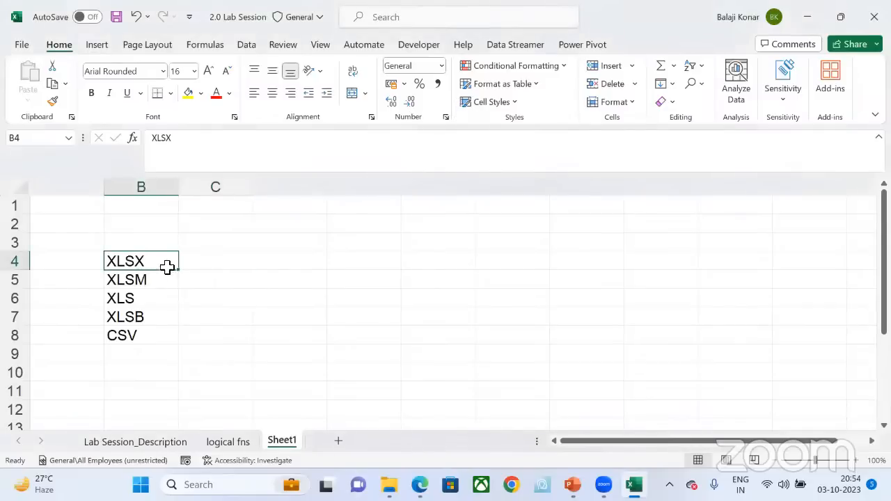
Step: Describe XLSX in C4 as "Normal Excel with MS office version 2007 and later"
click(215, 266)
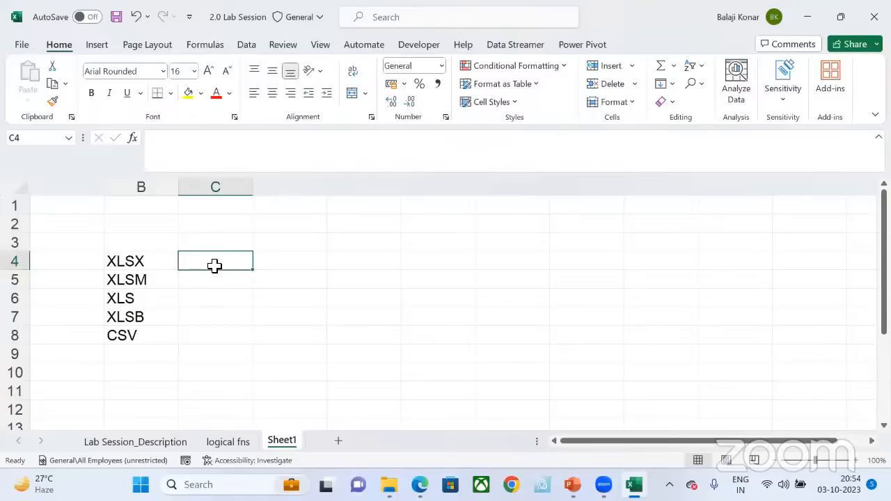
text(NOrma)
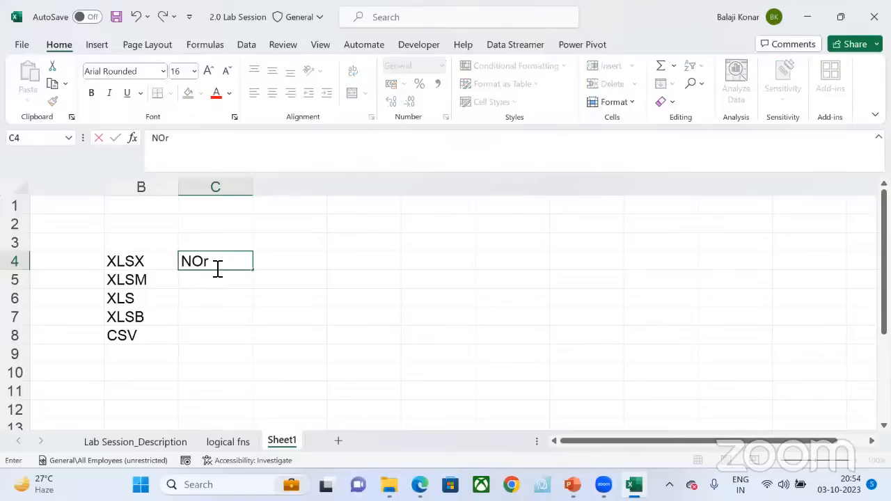
key(BackSpace)
key(BackSpace)
key(BackSpace)
key(BackSpace)
text(ormal Excel)
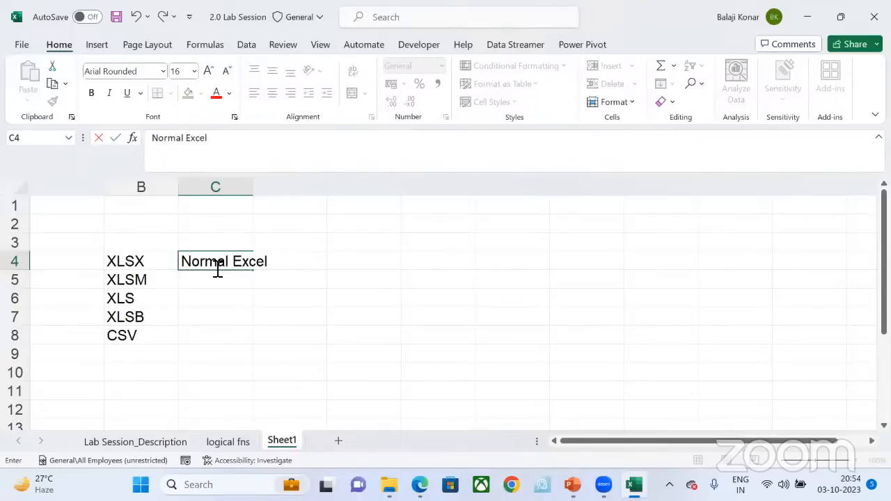
text( with <)
key(BackSpace)
text(MS )
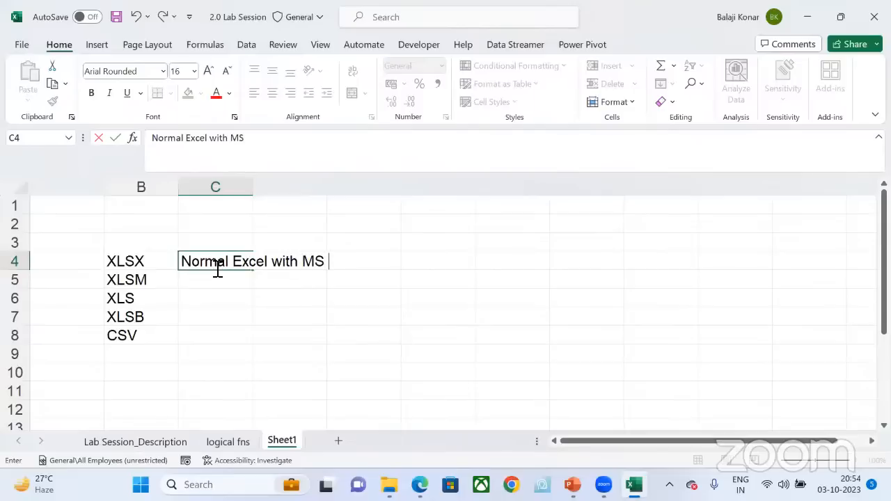
text(office )
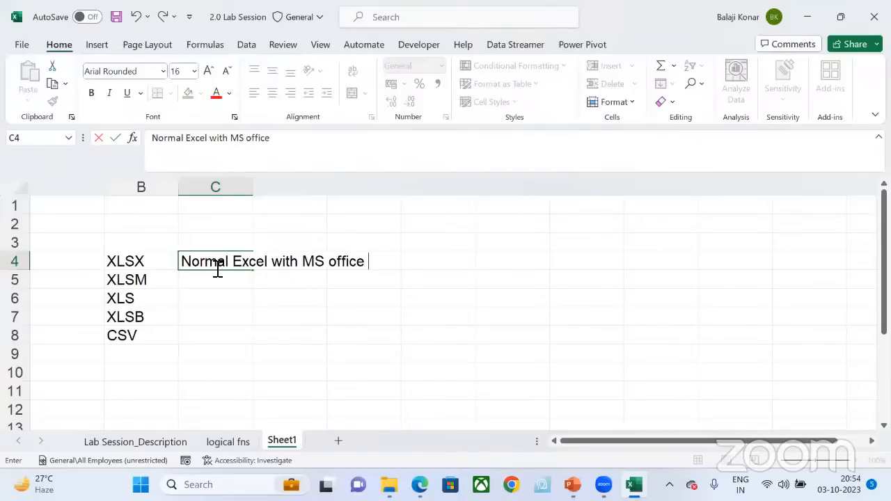
text(verice)
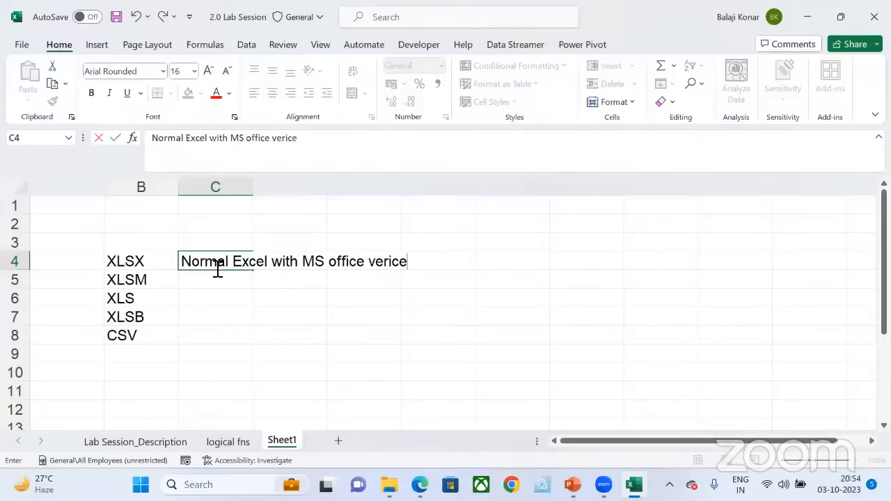
key(BackSpace)
key(BackSpace)
key(BackSpace)
text(sion 2002)
key(BackSpace)
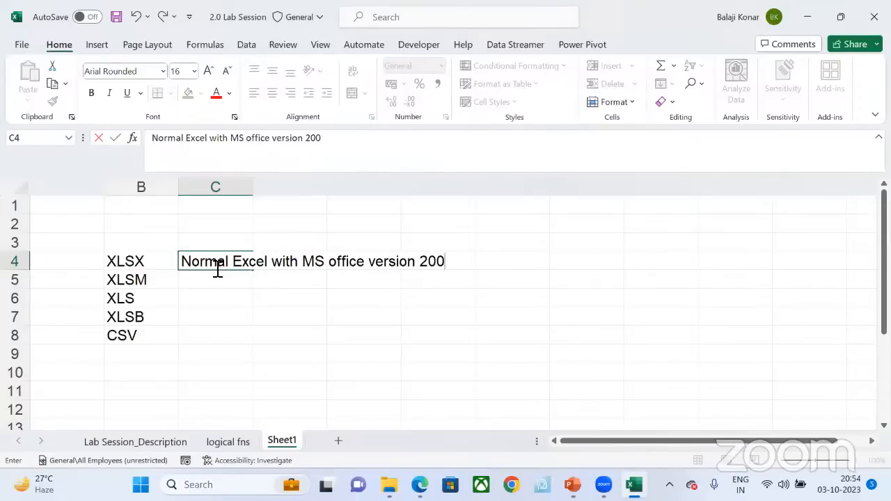
text(7 and later)
key(Return)
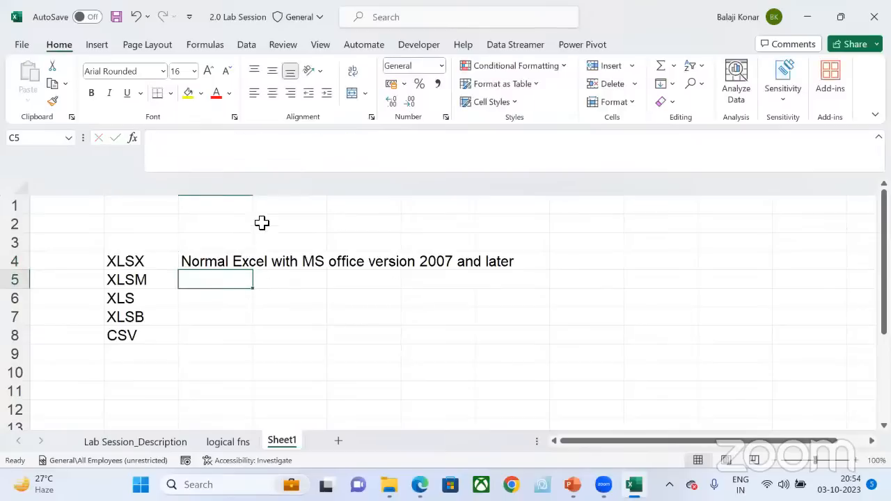
Step: Fit the width of column C to its description text and select C4
double_click(255, 187)
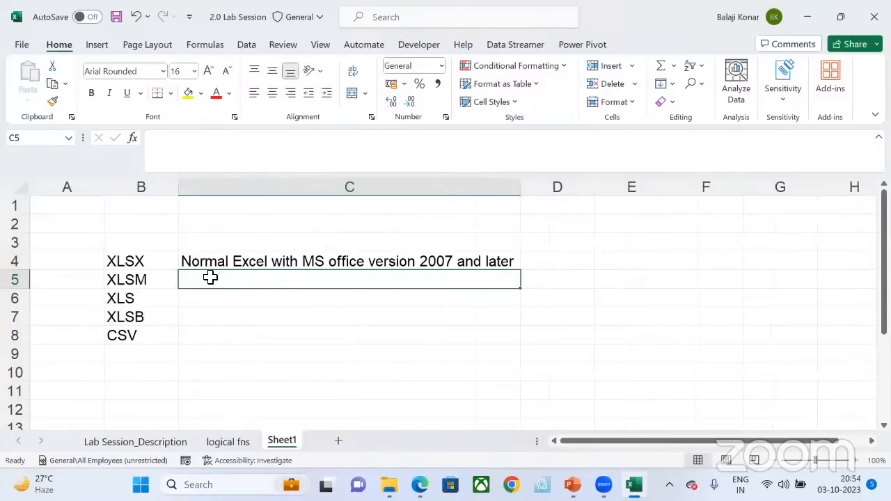
click(145, 262)
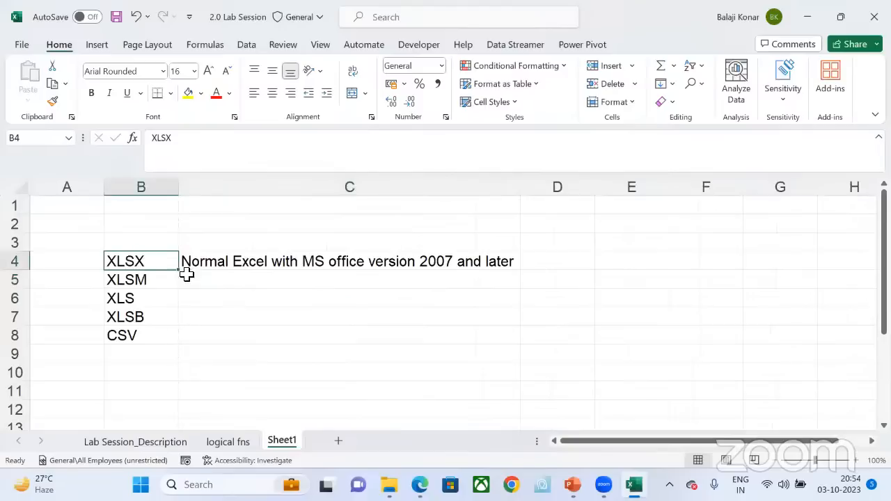
click(239, 273)
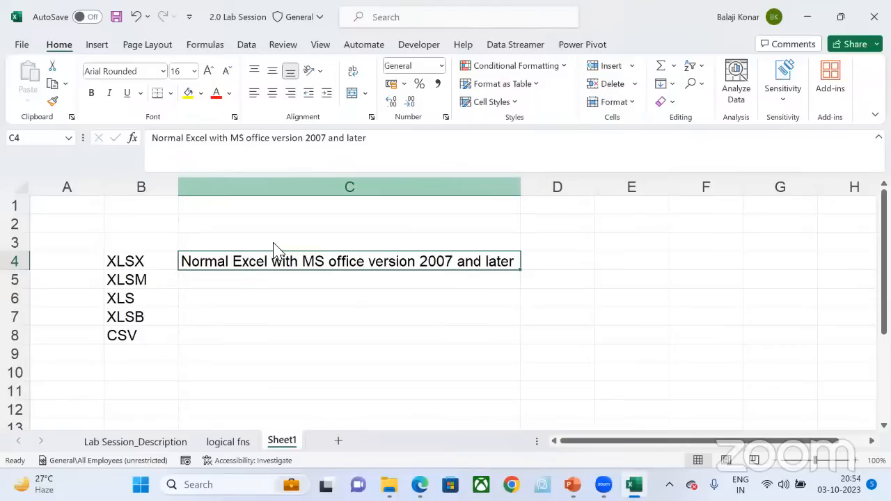
Step: Describe XLSM in C5 as "Macro Enabled Excel workbook"
click(244, 284)
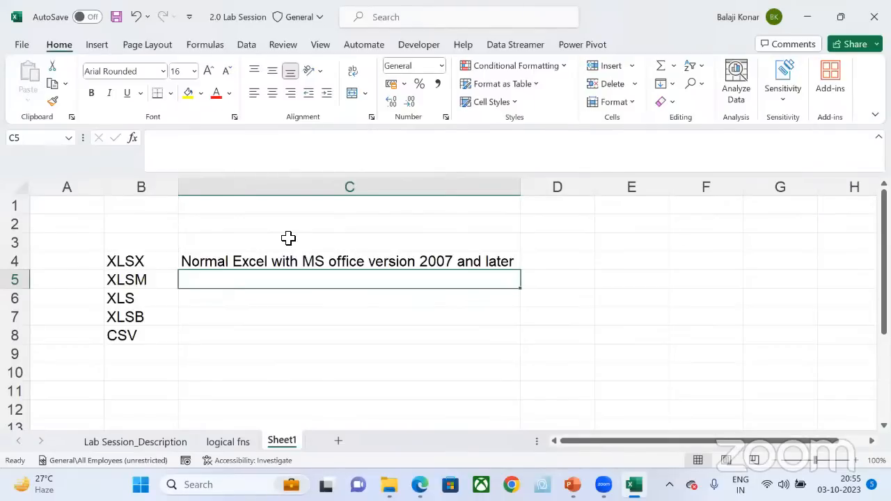
text(MA)
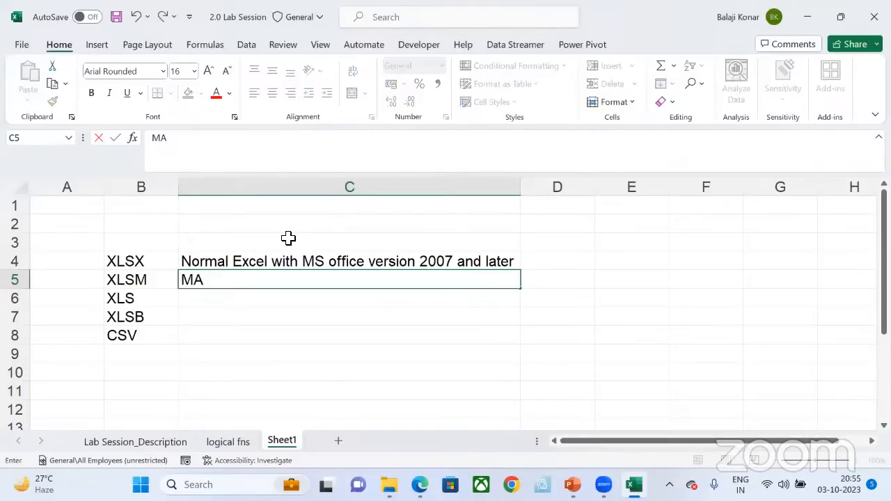
key(BackSpace)
text(acro)
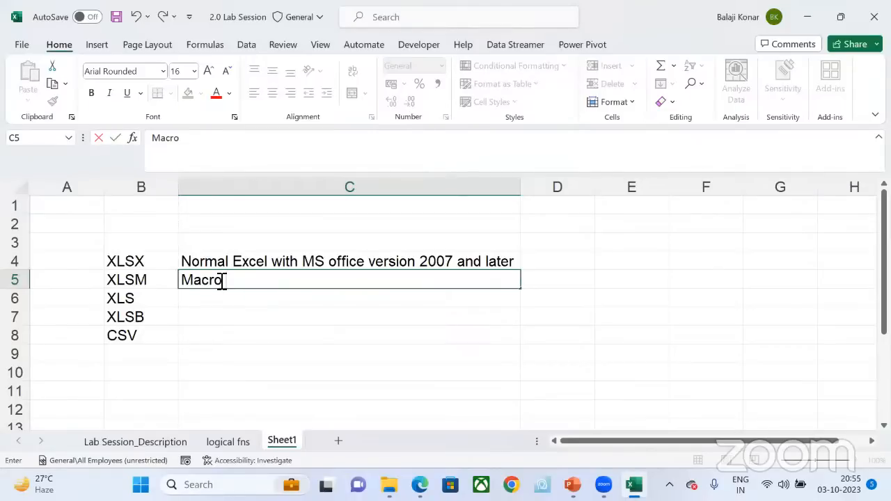
text(Enableb)
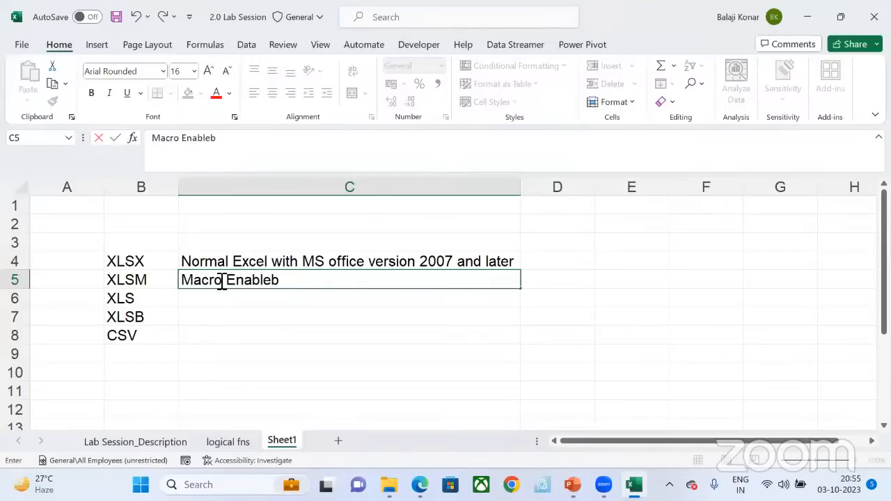
key(BackSpace)
key(BackSpace)
text(ed)
text( Eol)
key(BackSpace)
key(BackSpace)
text(xcel w)
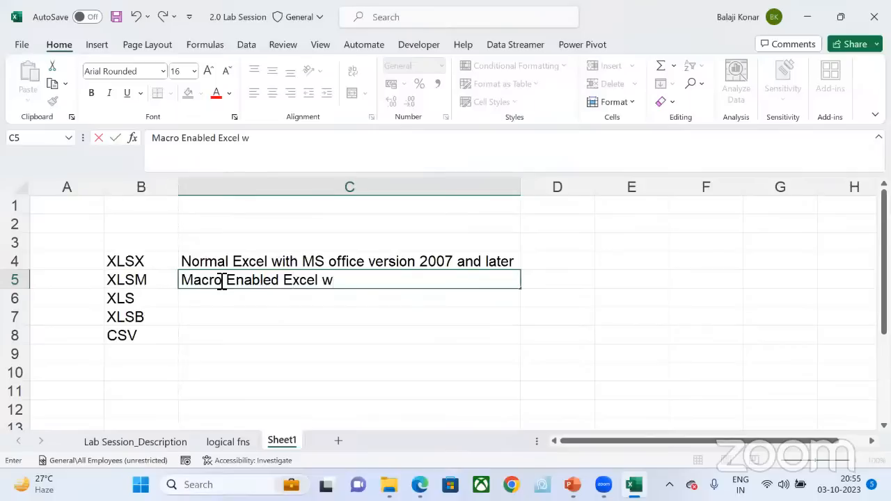
text(orkbook)
key(Return)
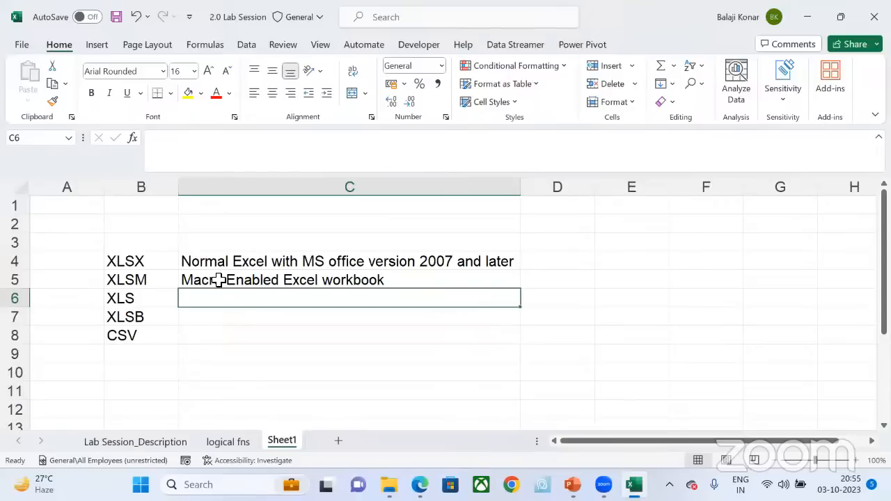
Step: Look up the Excel Macro-Enabled Workbook (*.xlsm) file type under Save As, and return to Sheet1 without saving
click(142, 280)
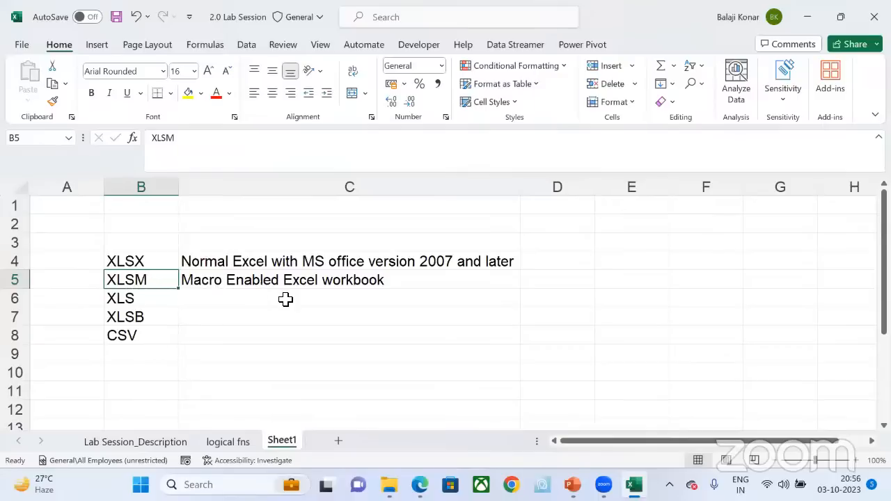
click(15, 42)
key(a)
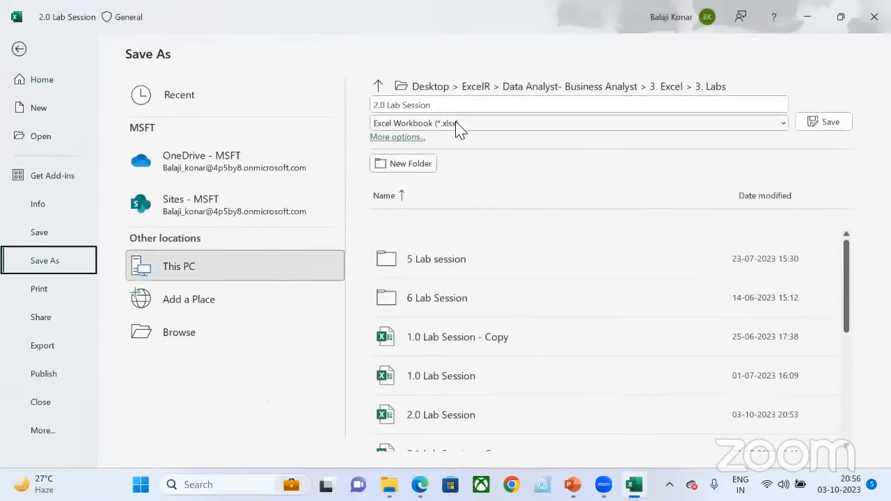
click(457, 127)
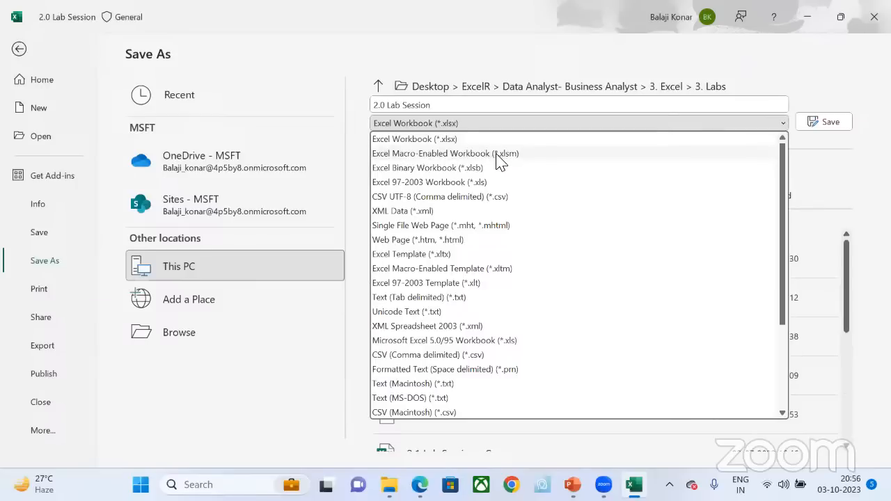
key(Escape)
key(Escape)
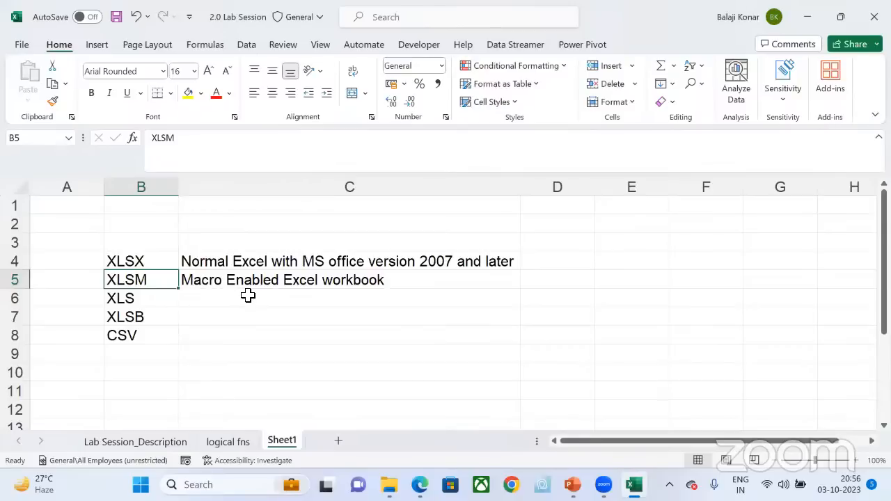
Step: Describe XLS in C6 as "Earlier to 2007 excel workbook"
click(248, 296)
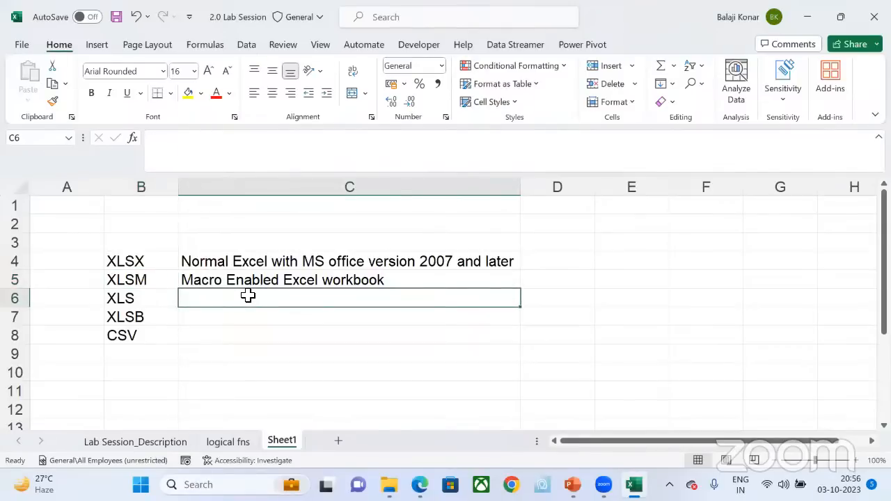
text(Ear)
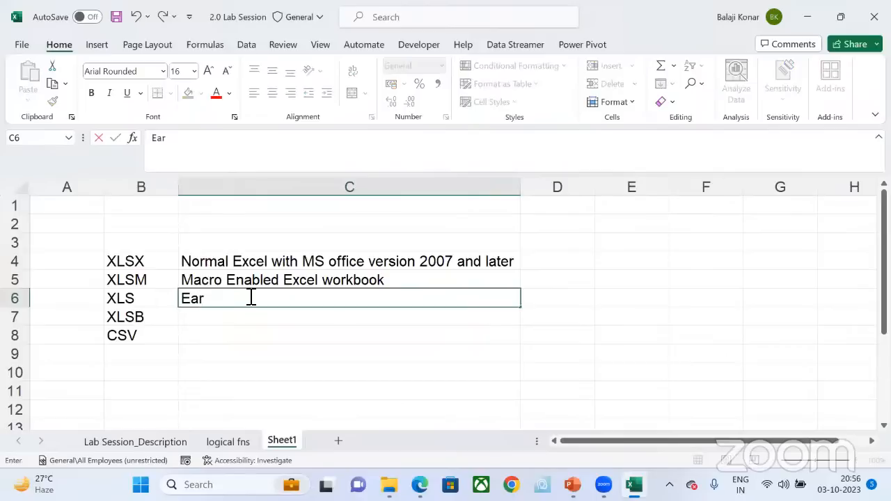
text(lier to 200)
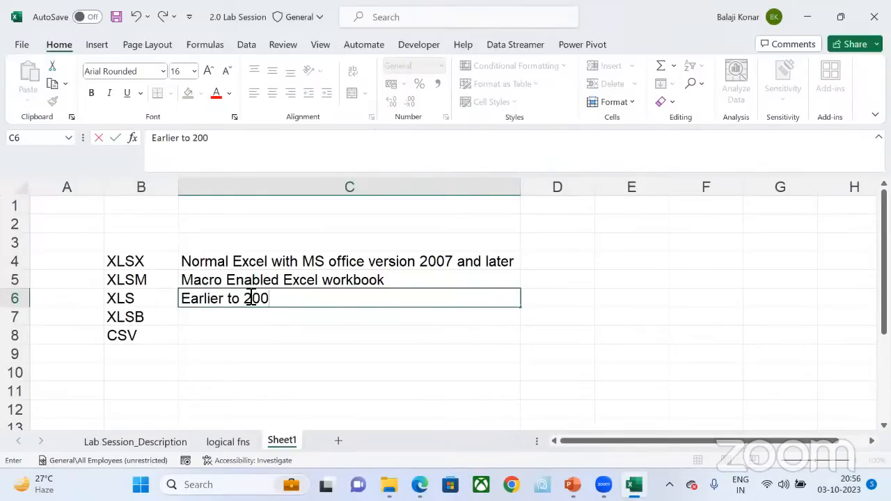
text(7 excel)
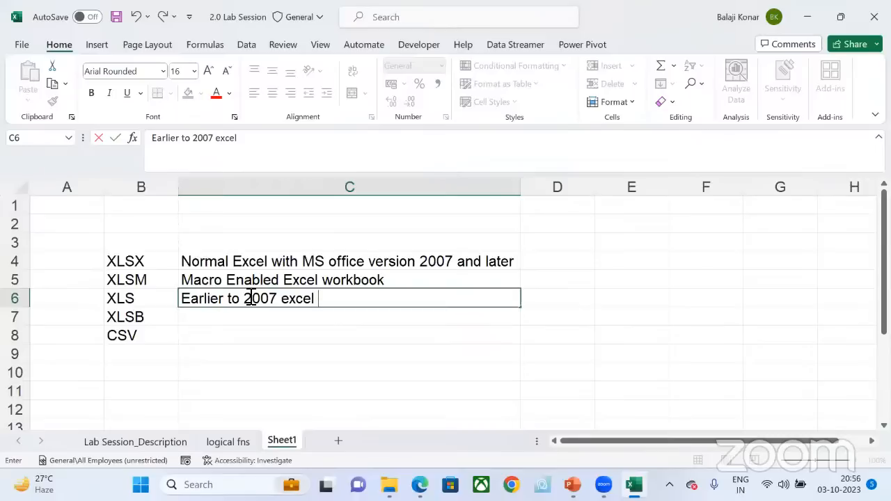
text( workbook)
key(Return)
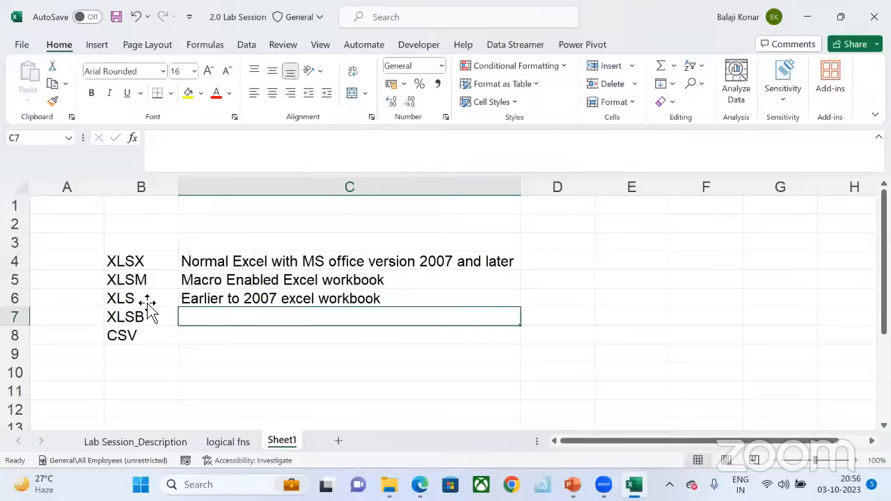
click(223, 300)
click(157, 301)
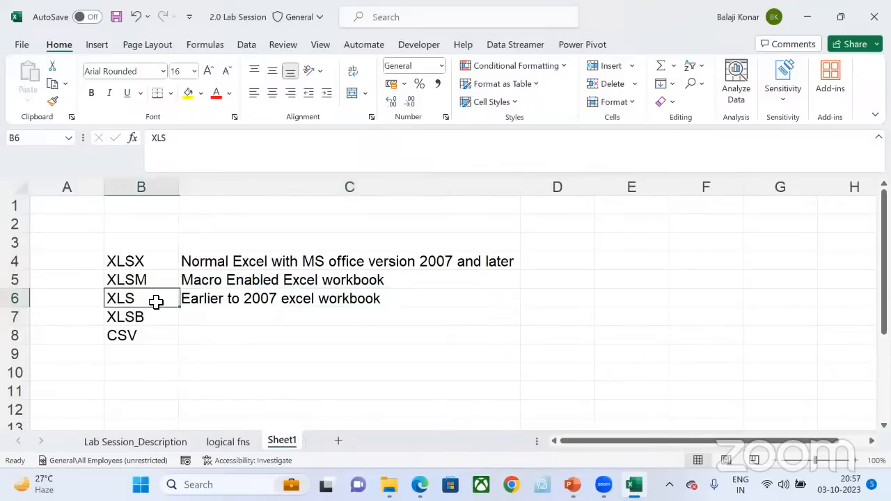
click(154, 261)
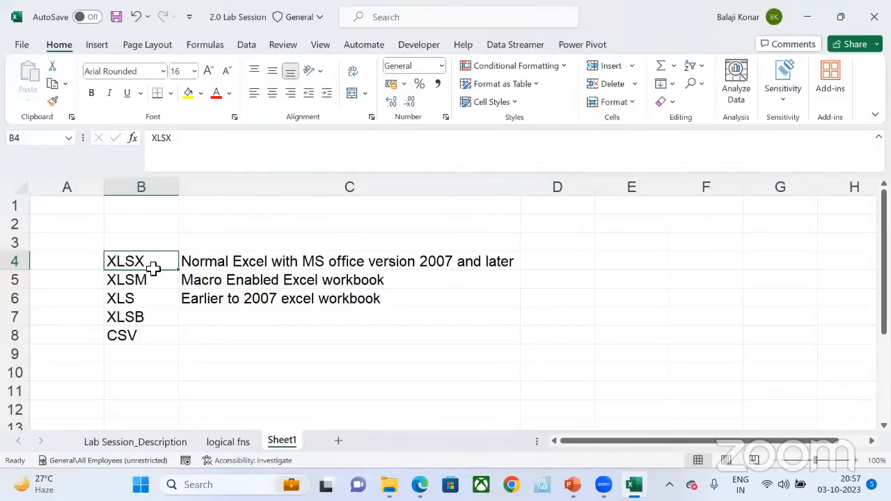
click(167, 299)
click(163, 260)
Step: Describe XLSB in C7 as "Binary Excel File" and return to the XLSX entry in B4
click(218, 316)
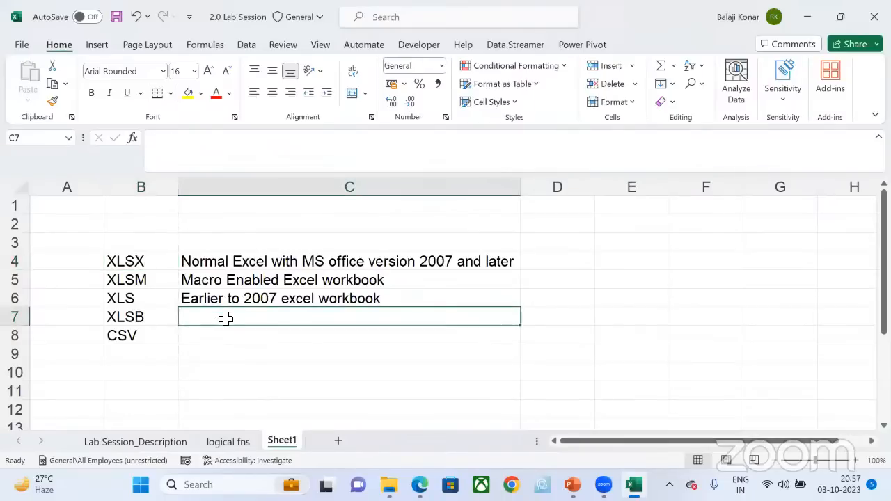
text(Binary)
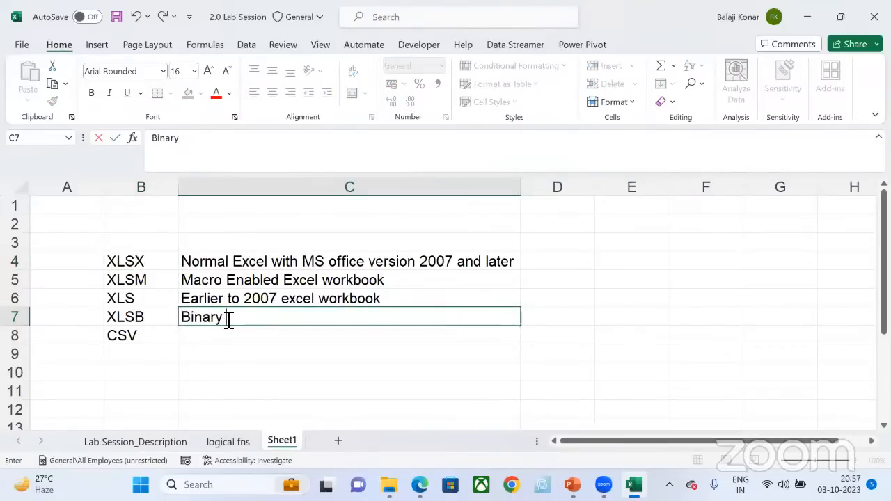
text( Excel File)
key(Return)
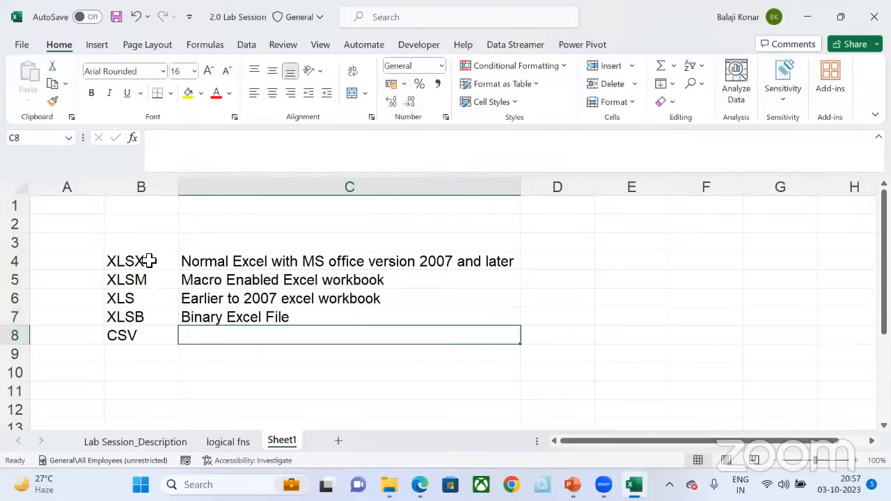
click(143, 322)
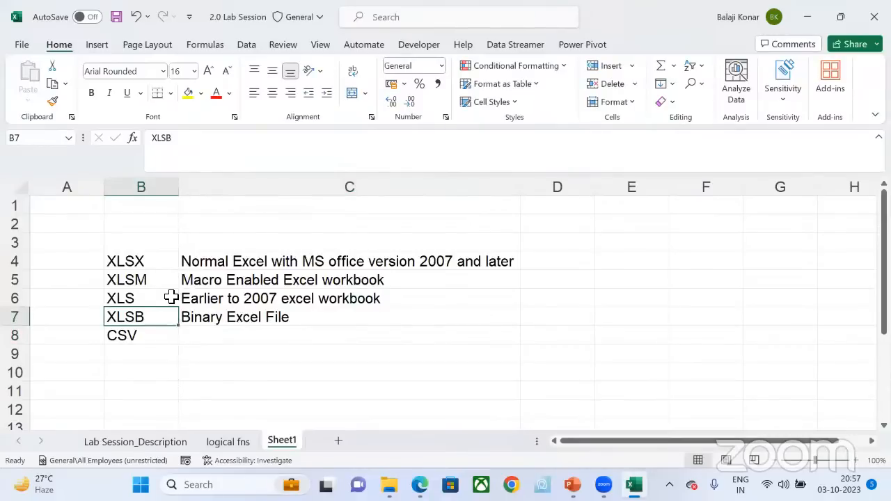
click(165, 268)
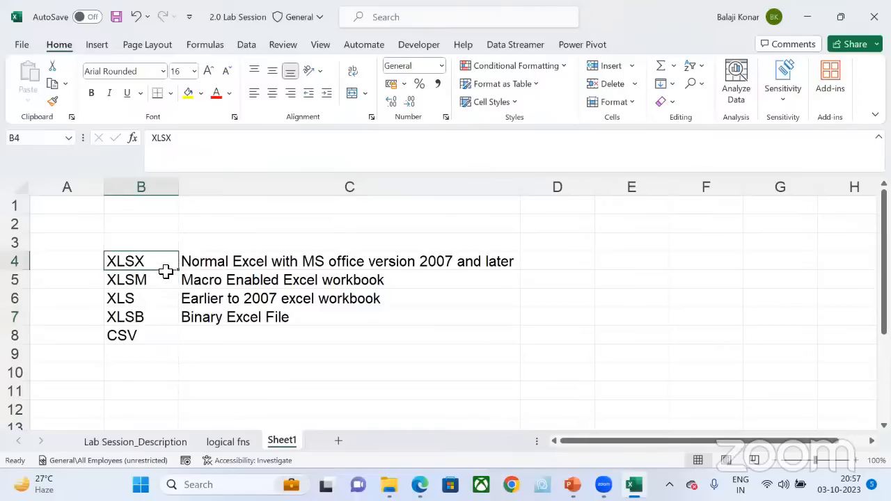
key(Down)
key(Down)
key(Down)
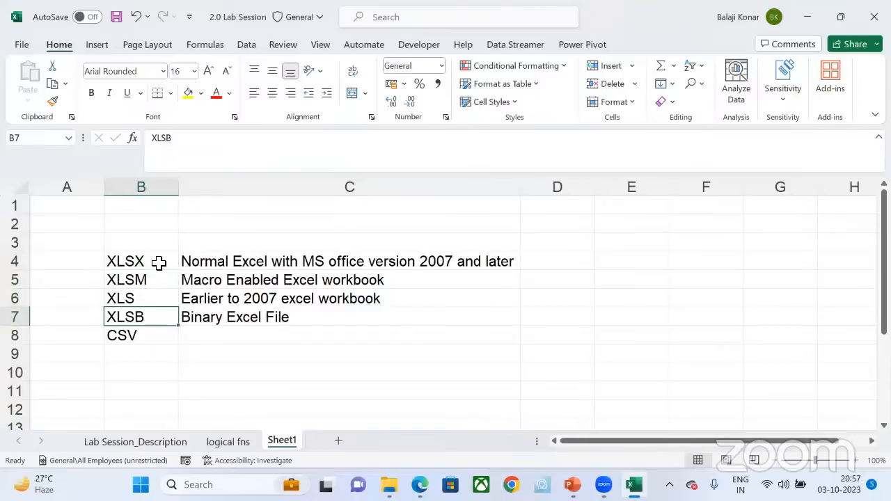
click(245, 318)
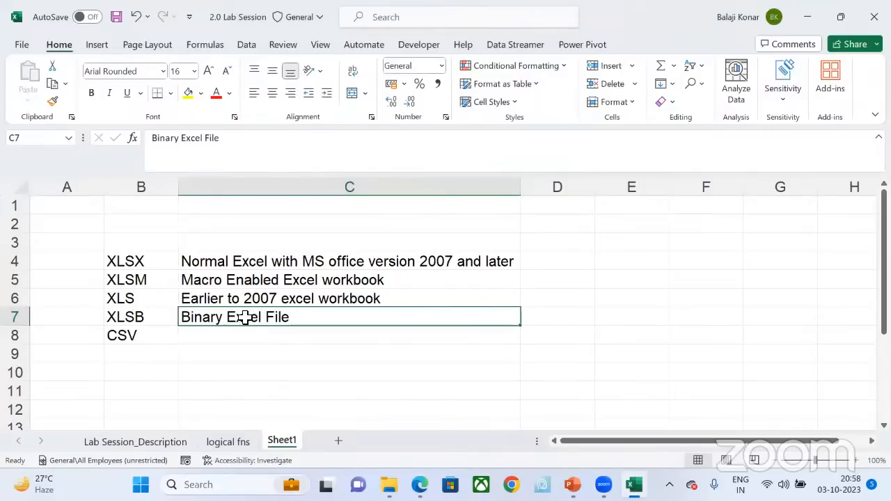
click(547, 319)
click(259, 317)
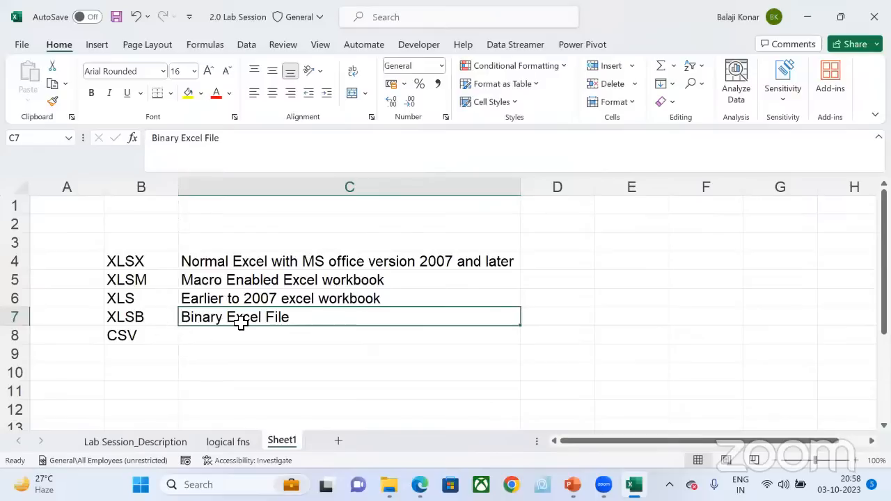
Step: Describe CSV in C8 as "Text Comma seperated value"
click(238, 337)
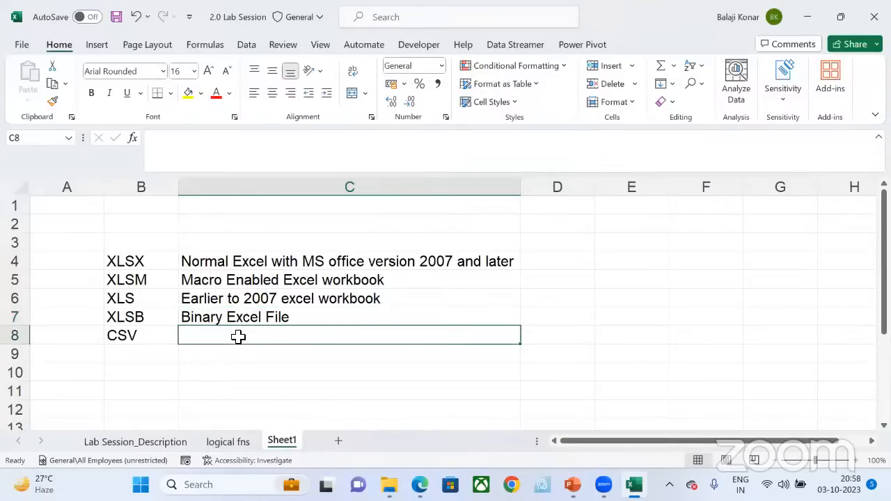
text(Tex)
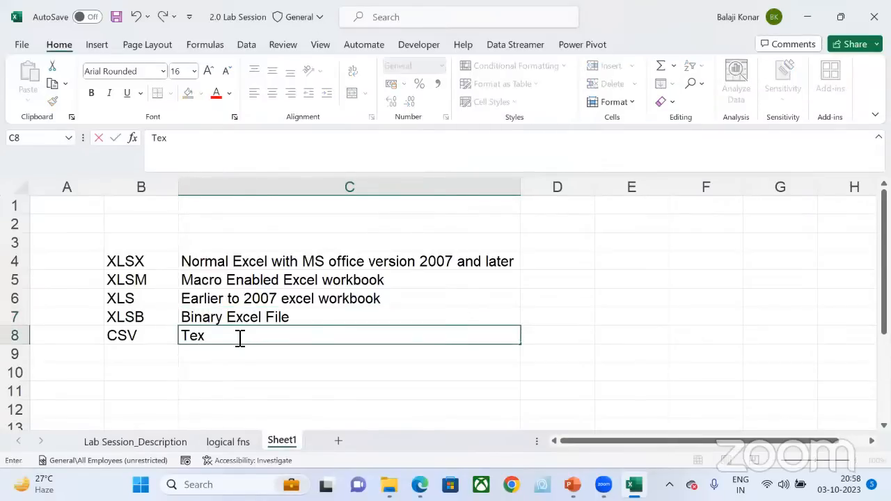
text(t Comma sep)
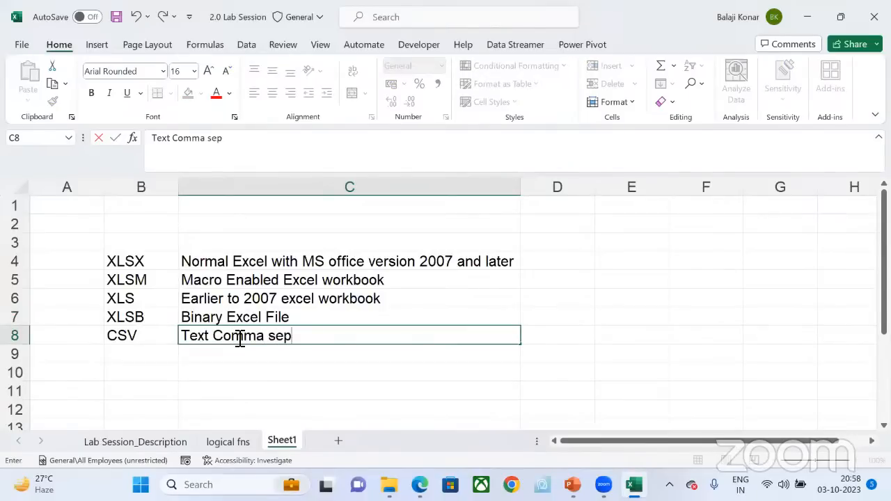
text(erated v)
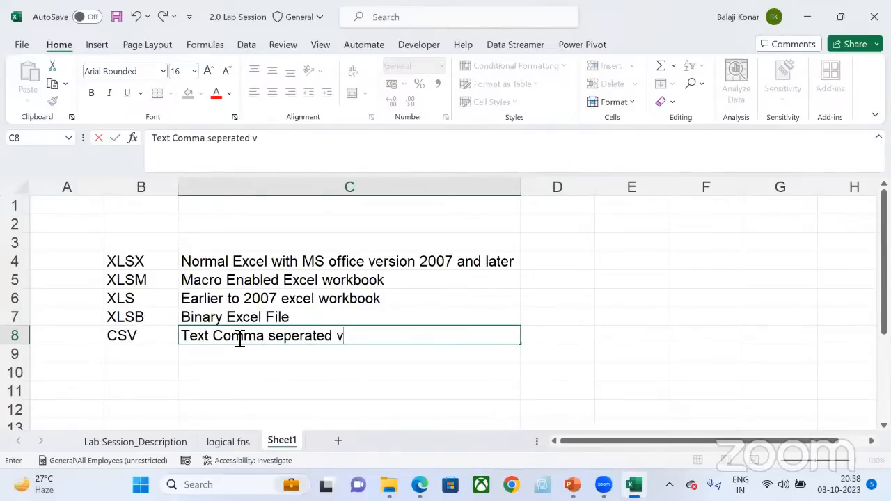
text(alue)
key(Return)
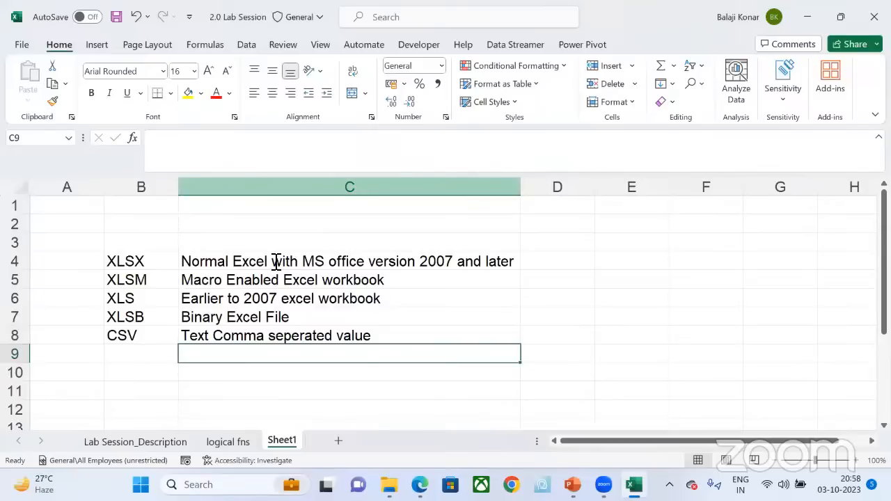
Step: Highlight the extensions XLSX through XLSB in B4:B7 with a yellow fill
click(362, 113)
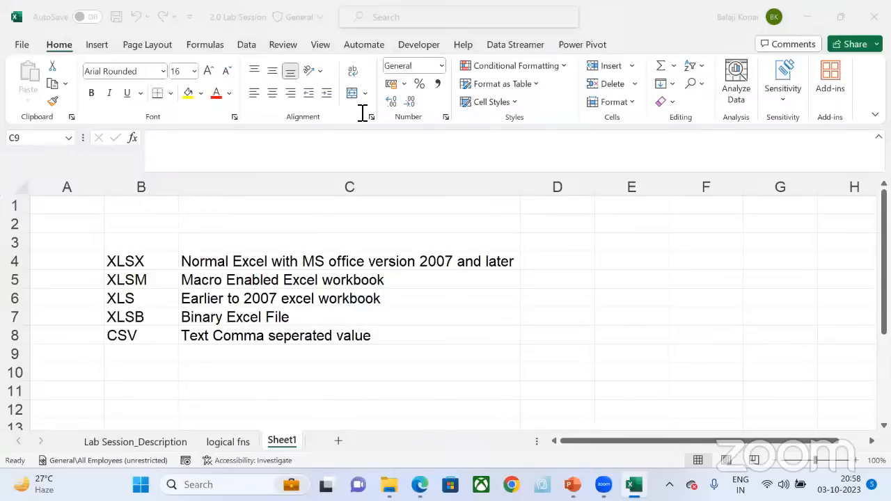
click(154, 336)
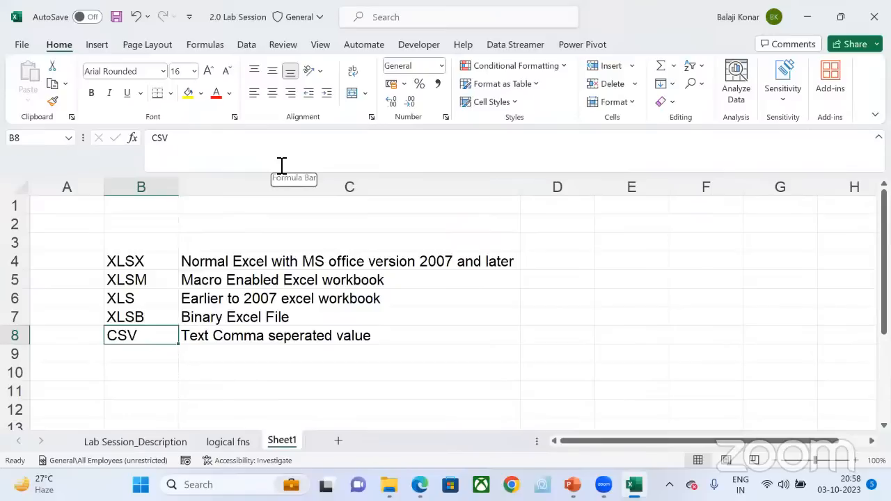
click(160, 268)
drag(160, 269, 140, 318)
click(139, 335)
drag(146, 264, 143, 318)
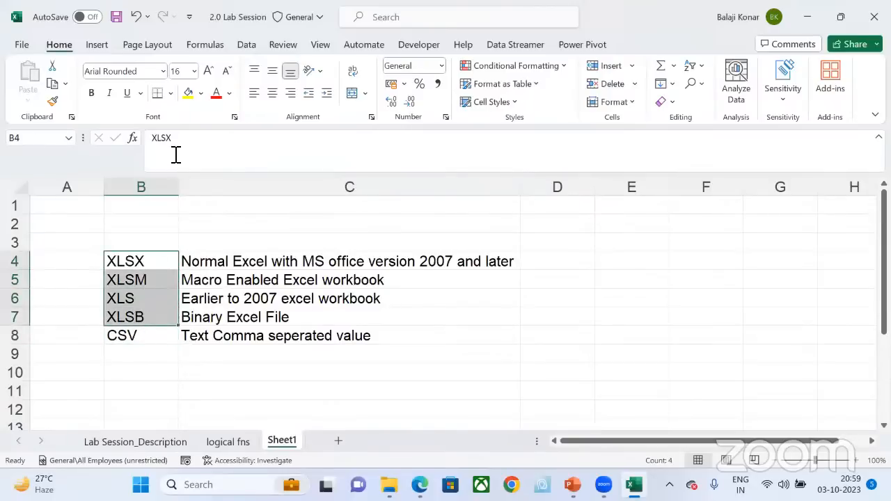
click(188, 93)
Step: Merge and center the empty cells A4:A7 beside the highlighted extensions
drag(71, 264, 69, 315)
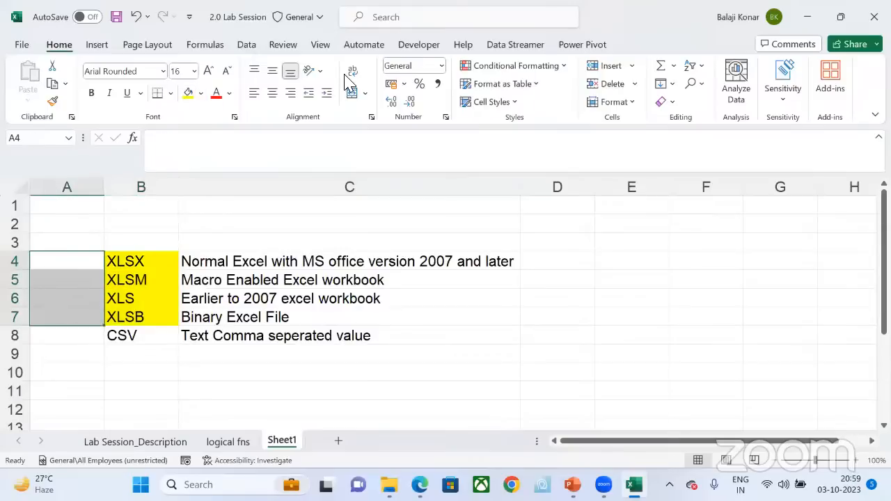
click(308, 70)
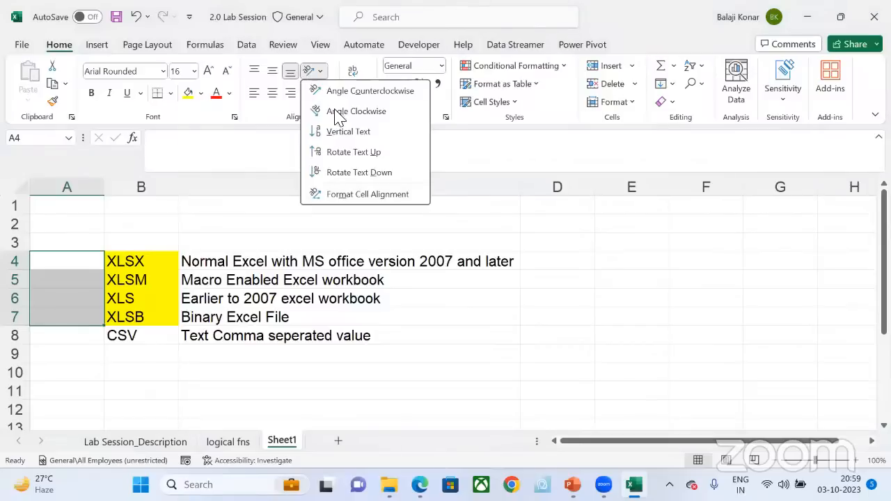
click(353, 77)
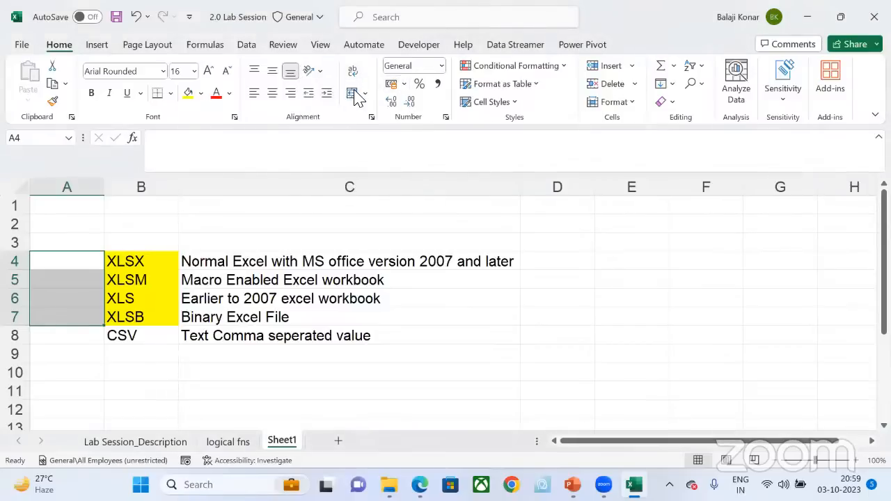
click(364, 94)
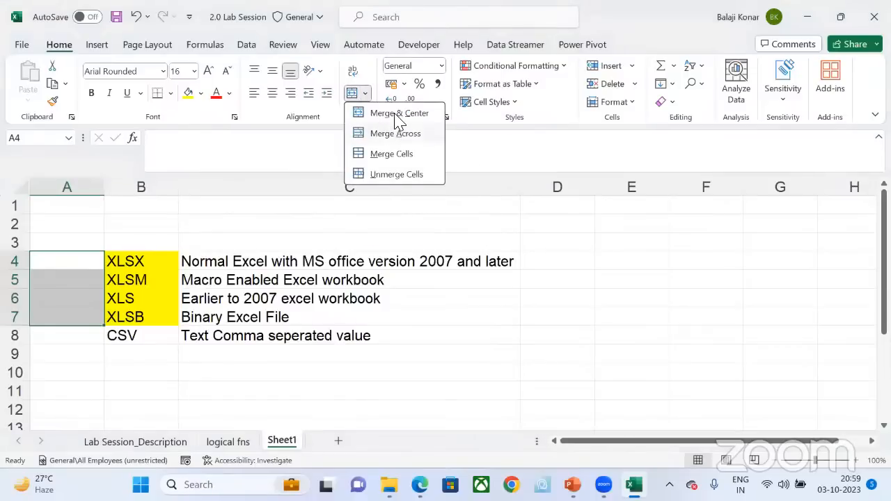
click(394, 115)
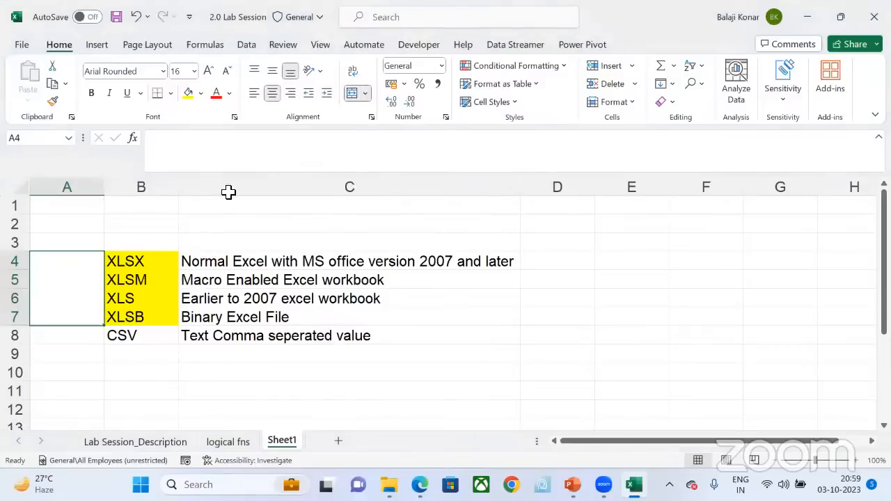
Step: Label the merged cell A4:A7 "Limitation in no of rows"
double_click(44, 282)
text(Lim)
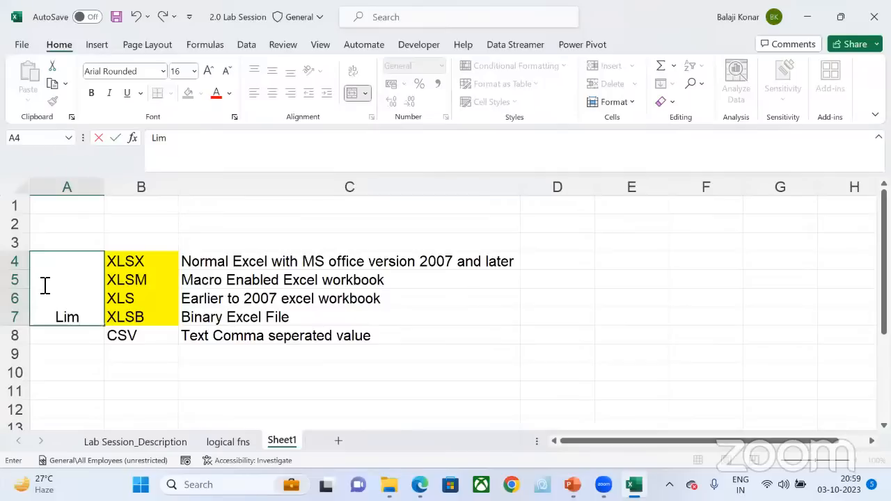
text(itatio)
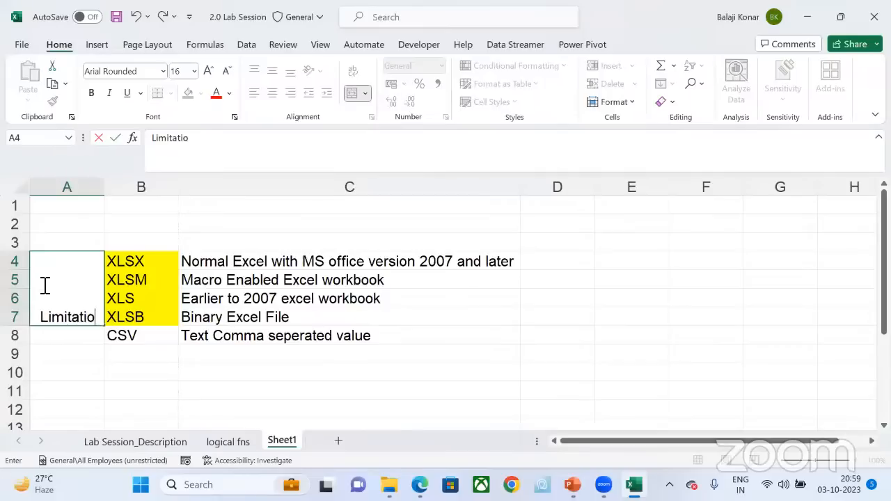
text(n in no)
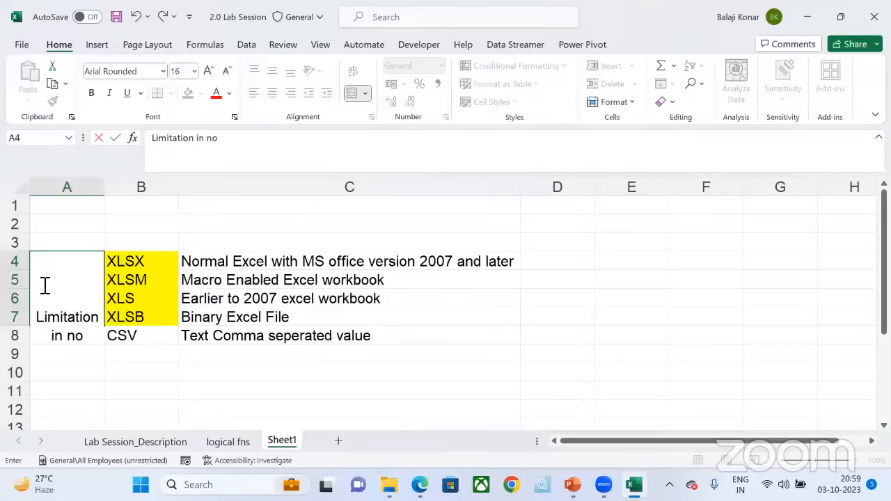
text( of rows)
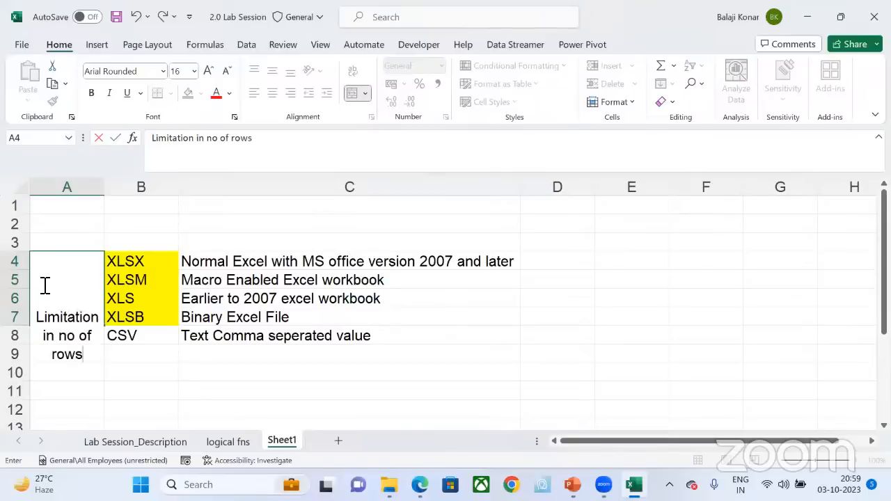
key(Return)
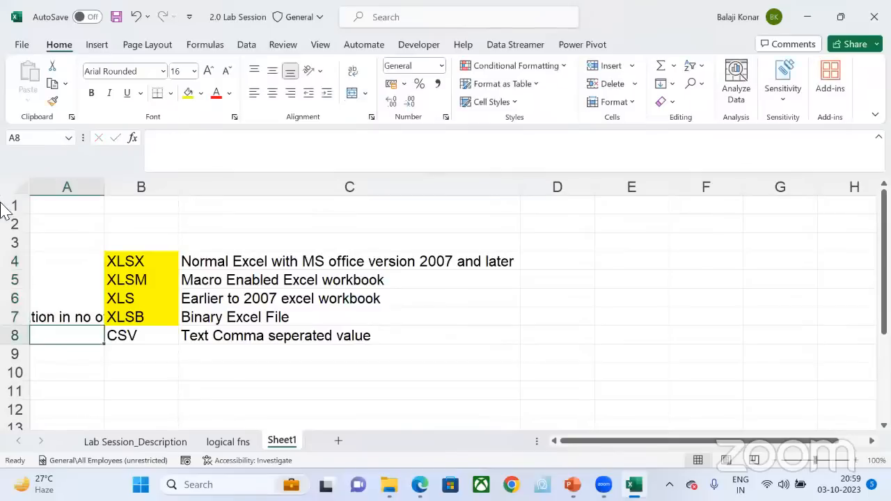
Step: Wrap the text in the merged cell A4:A7
click(0, 149)
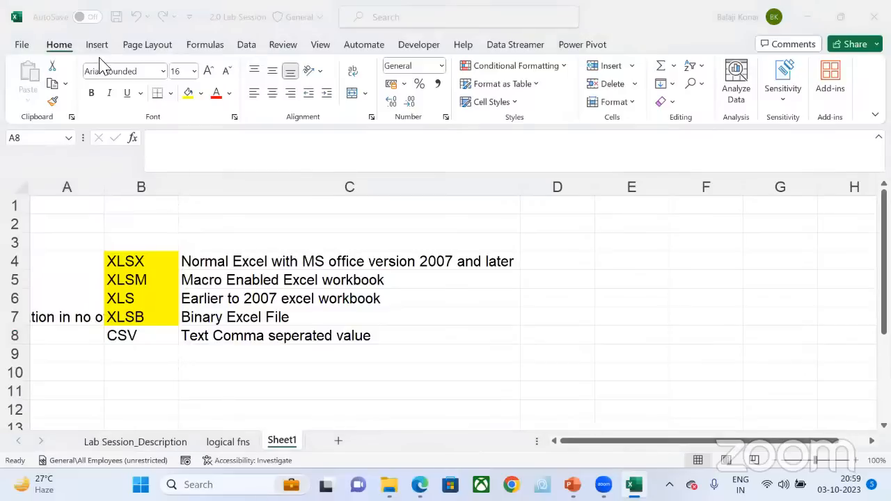
click(66, 291)
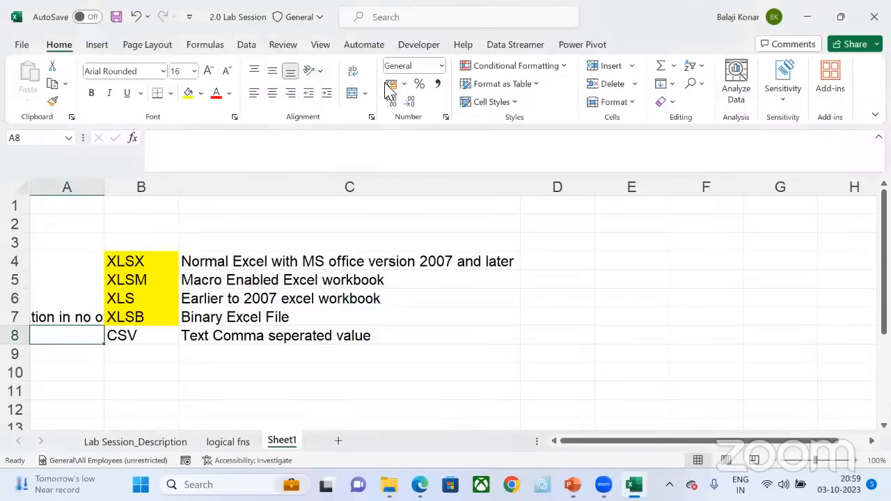
click(79, 292)
click(353, 72)
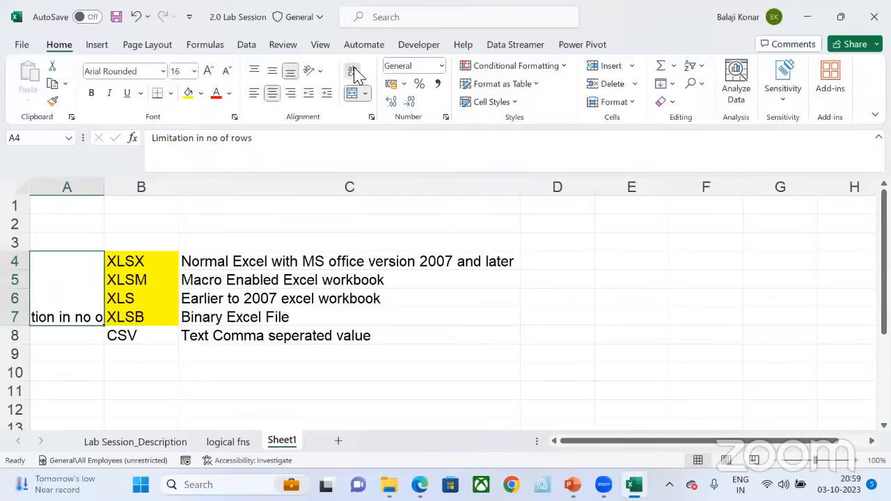
Step: Enter "No Limitation" in A8 beside the CSV extension
click(146, 333)
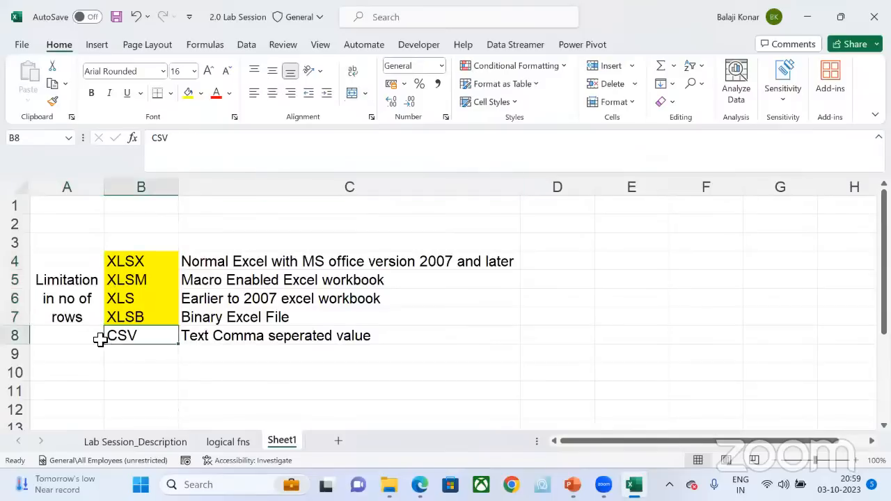
click(79, 337)
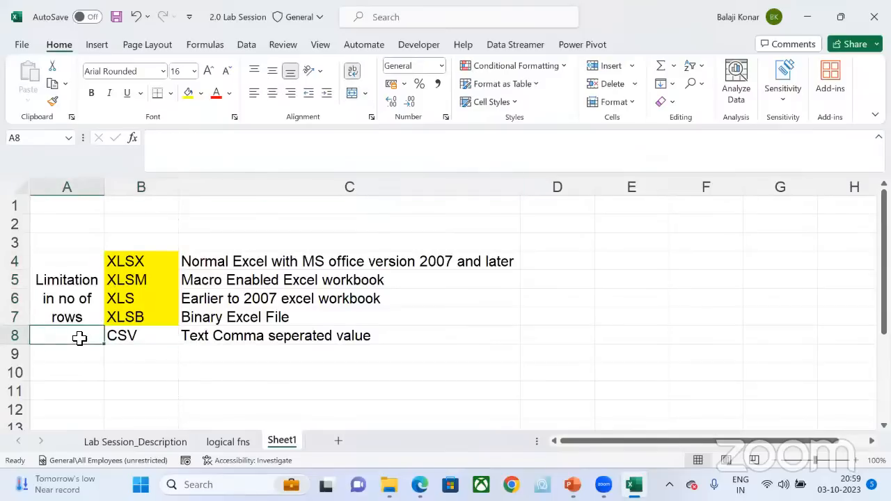
text(No Lim)
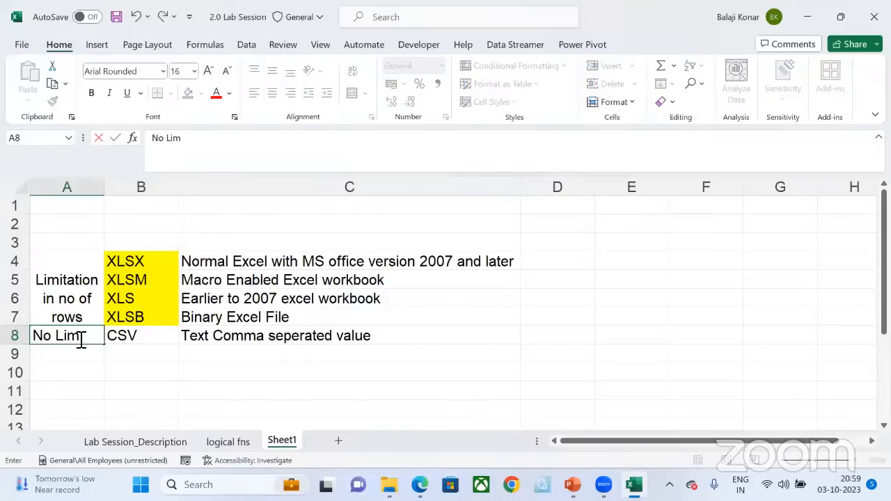
text(itation)
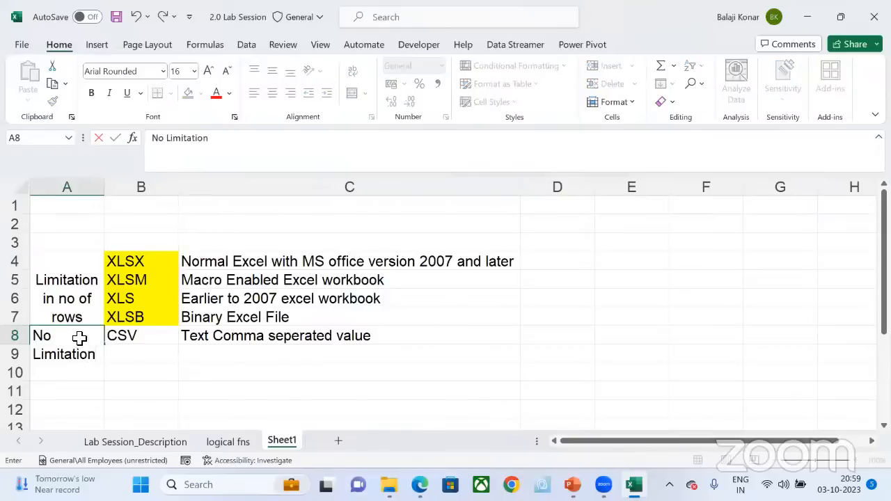
key(Return)
click(126, 357)
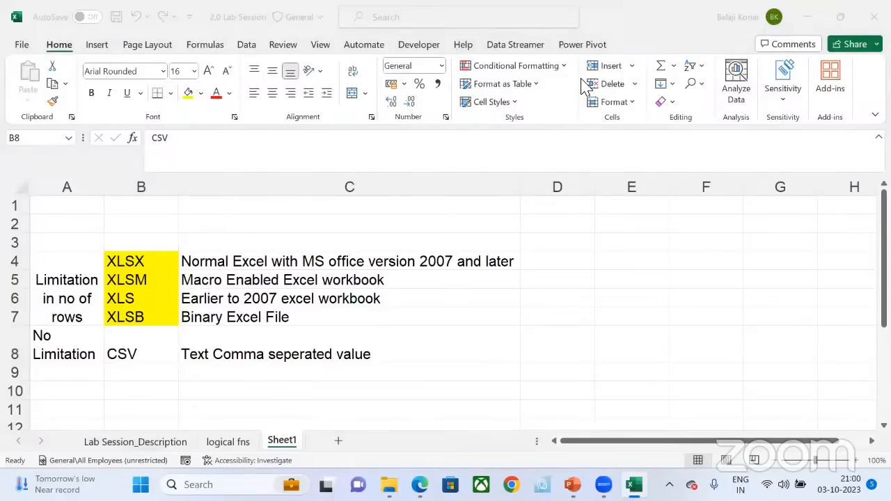
Step: Enter "Macro" in D5 and D7, beside the descriptions of the XLSM and XLSB extensions
click(144, 278)
click(144, 278)
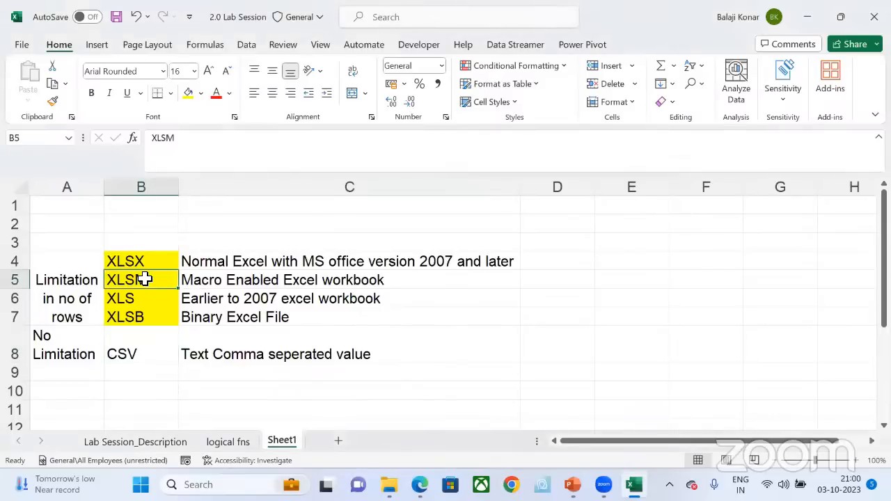
click(147, 315)
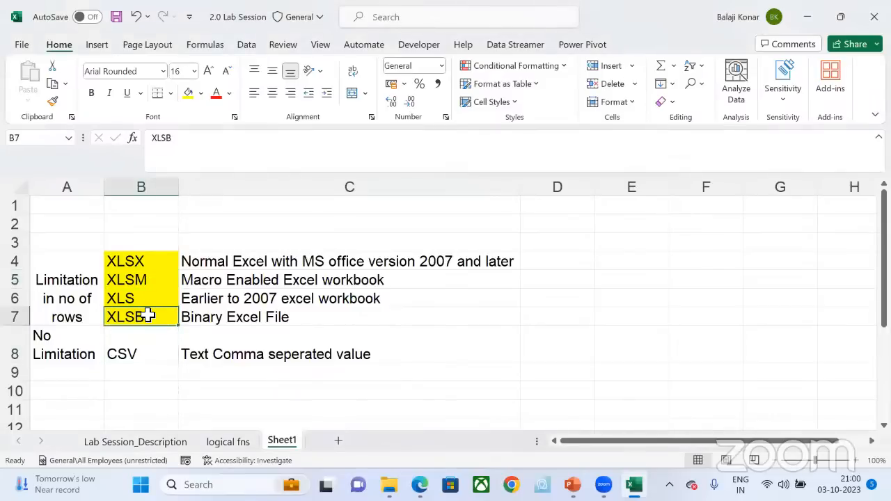
click(546, 285)
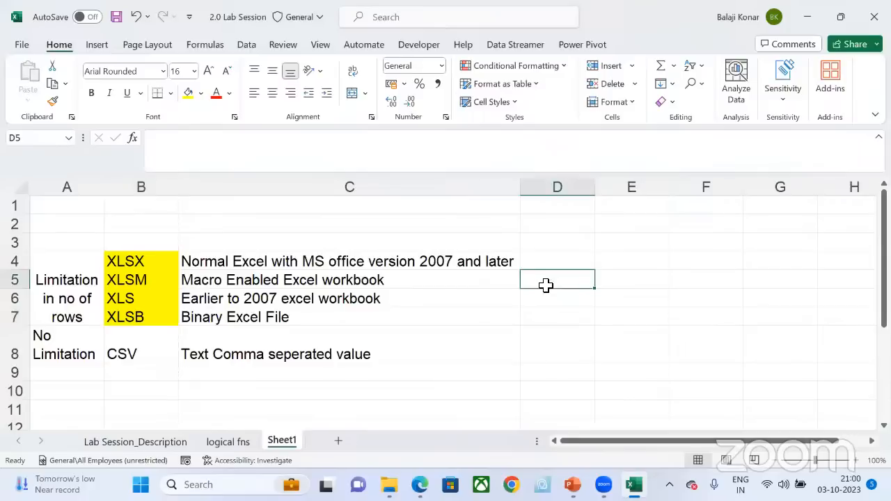
text(Macro)
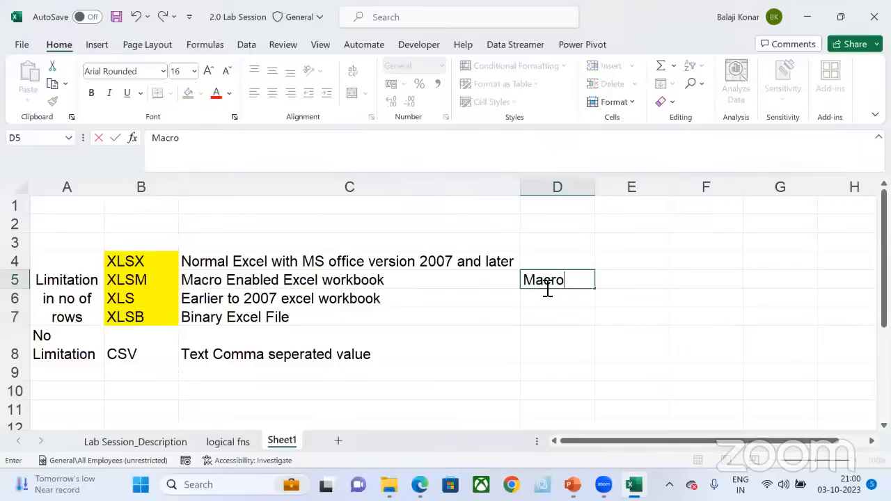
key(Return)
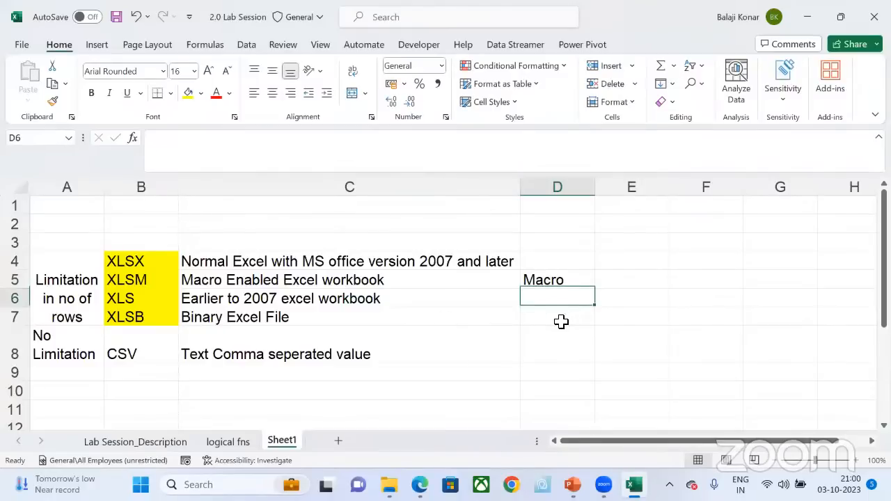
key(Down)
text(Macro)
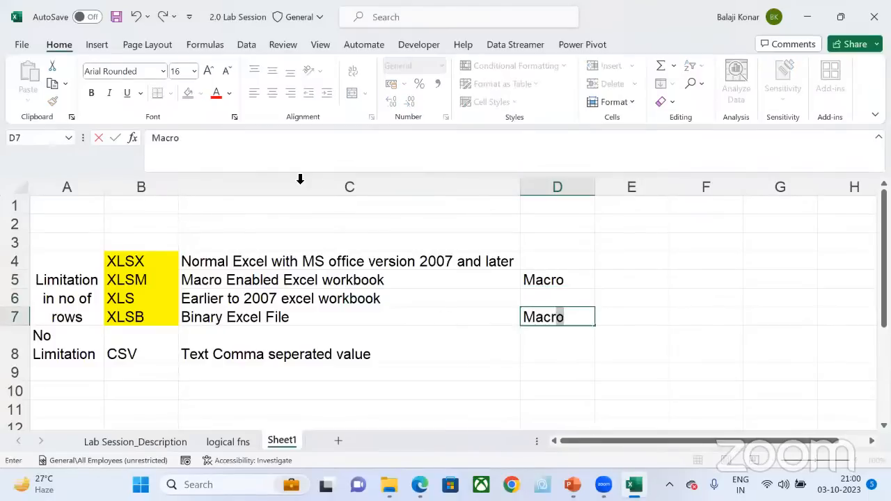
key(Return)
Step: Extend the XLSB macro note in D7 to "Macro - Limited" and save the workbook
key(Up)
key(Left)
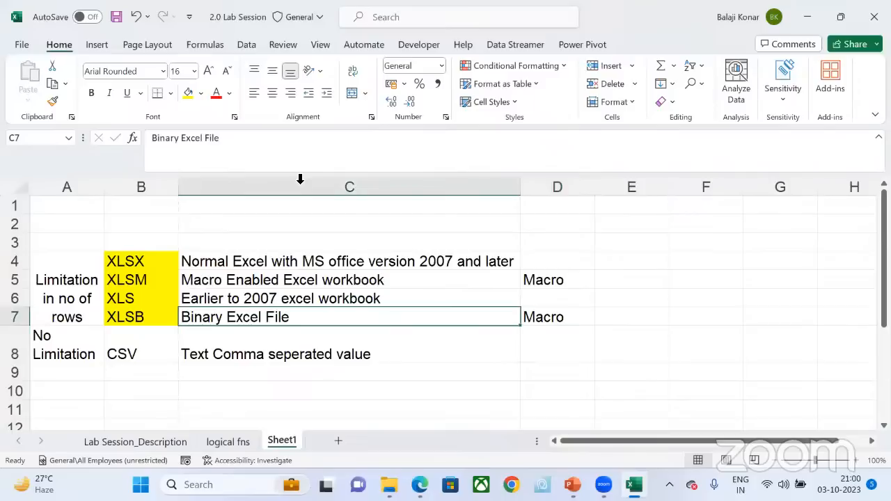
key(Right)
key(F2)
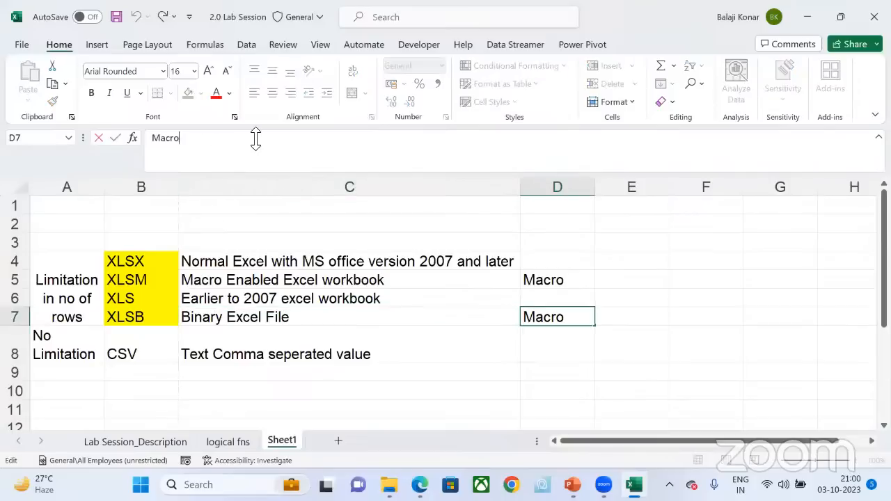
text(- Limited)
key(Return)
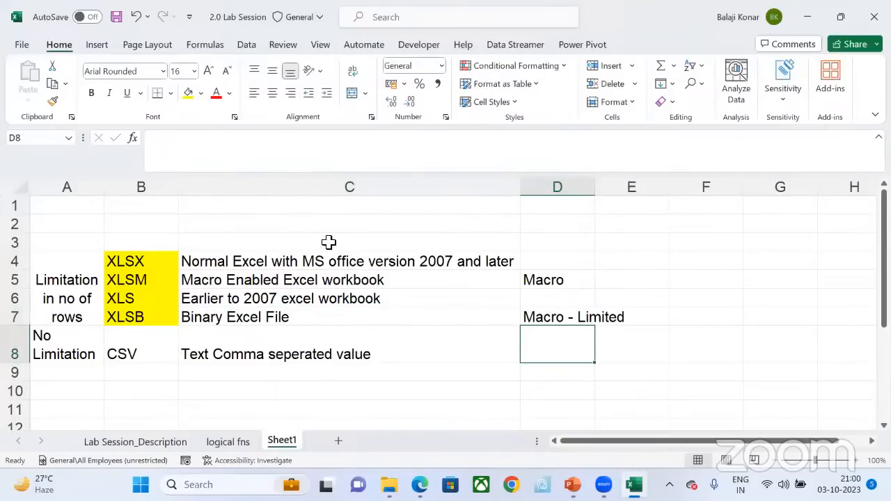
key(ctrl+s)
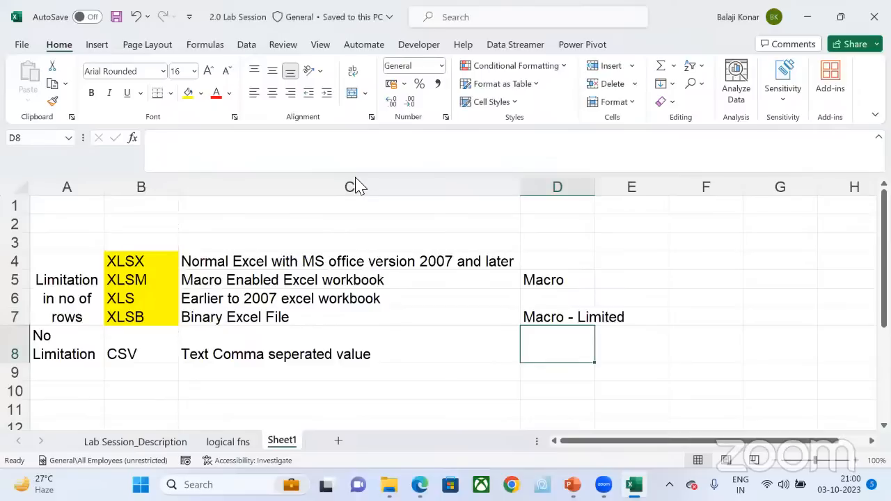
click(369, 118)
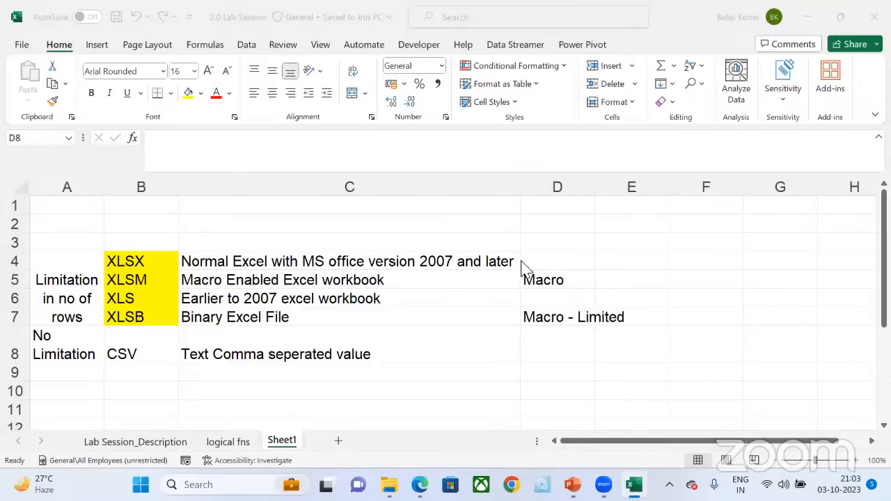
click(496, 283)
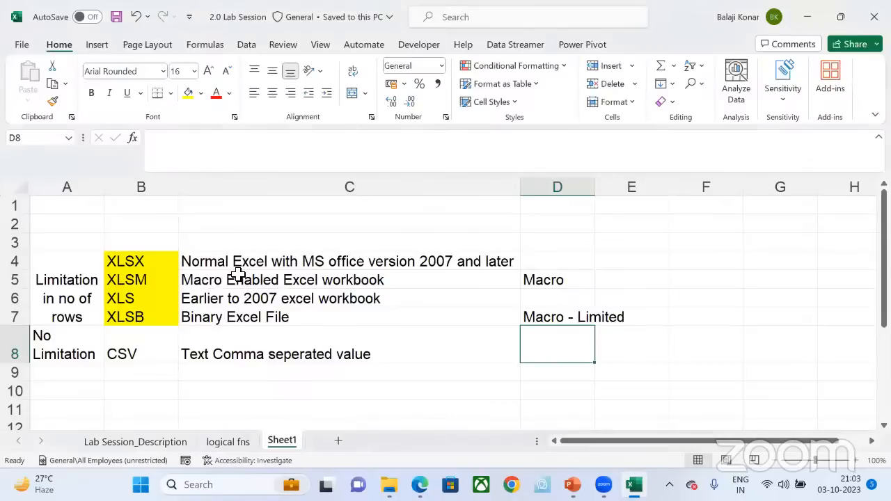